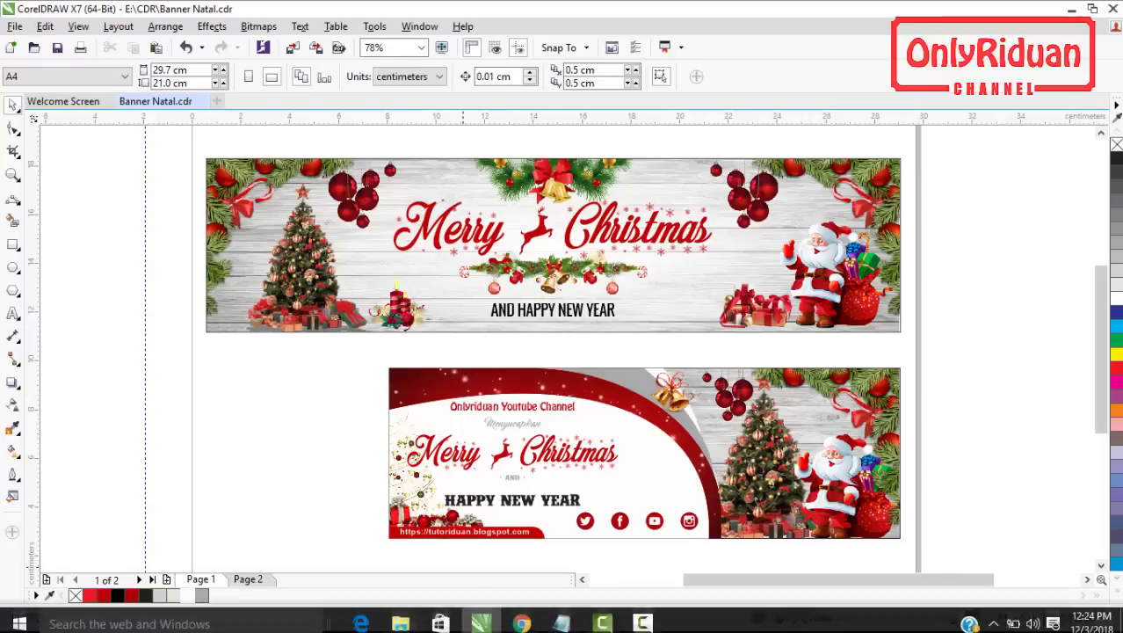
- Examine the Christmas images, backgrounds and merry-christmas font files in the Banner Natal folder, and return to the finished banner design
left_click(400, 616)
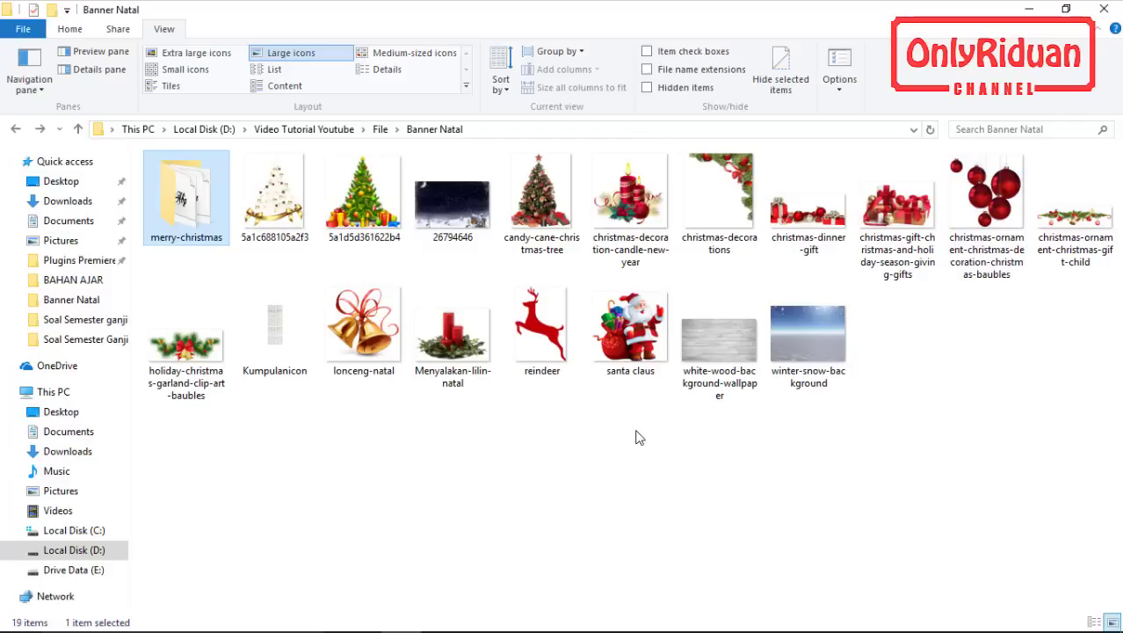
left_click(723, 351)
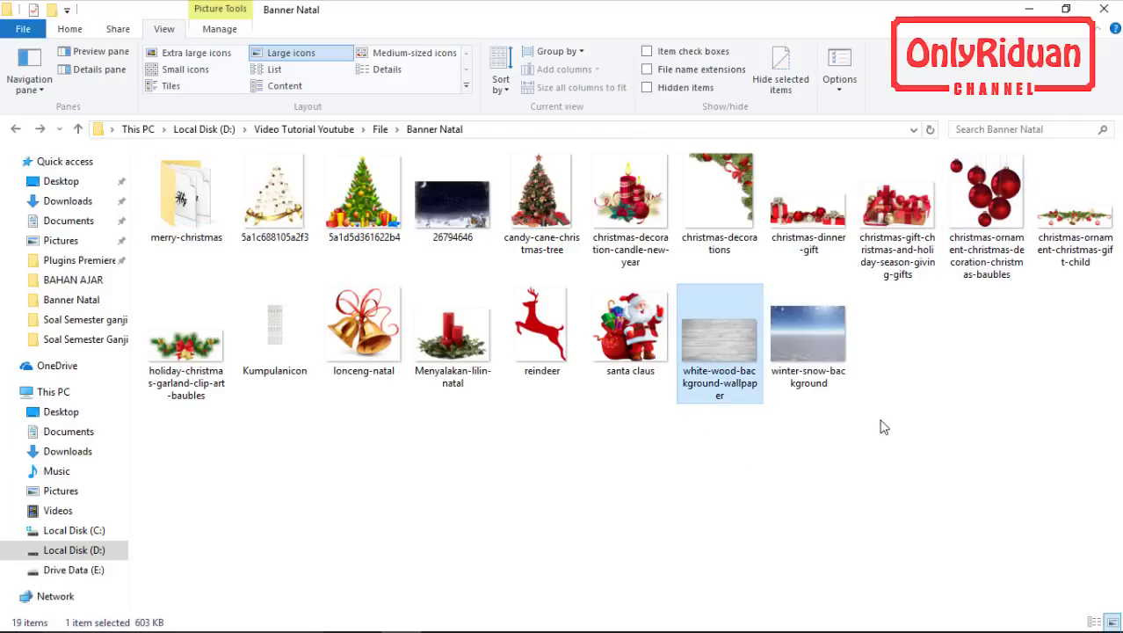
left_click_drag(884, 426, 705, 334)
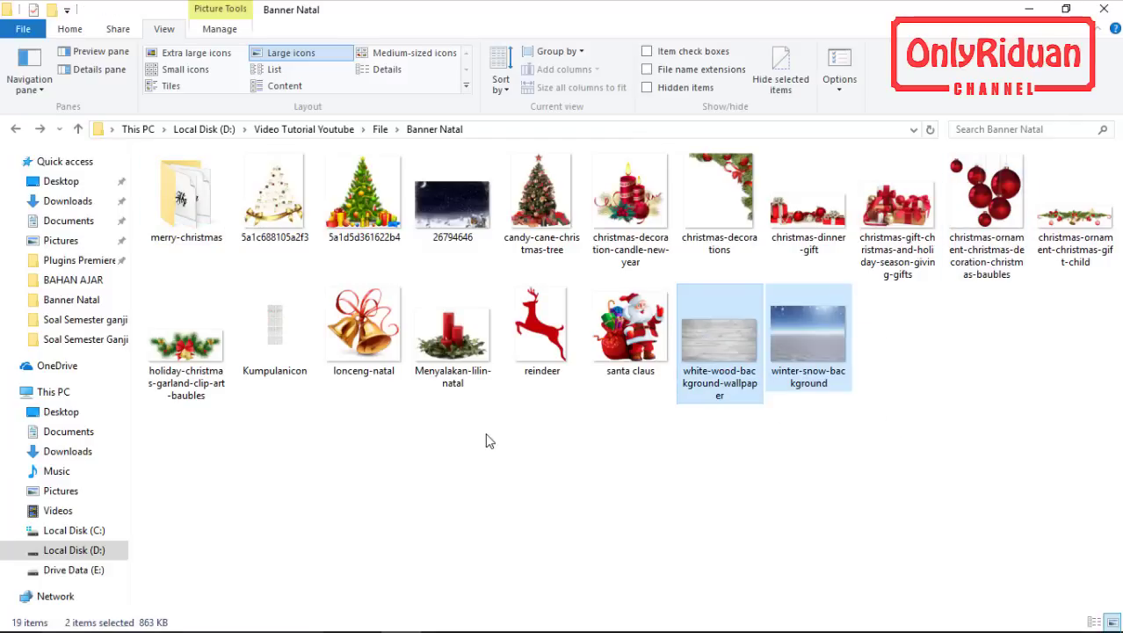
key("Home")
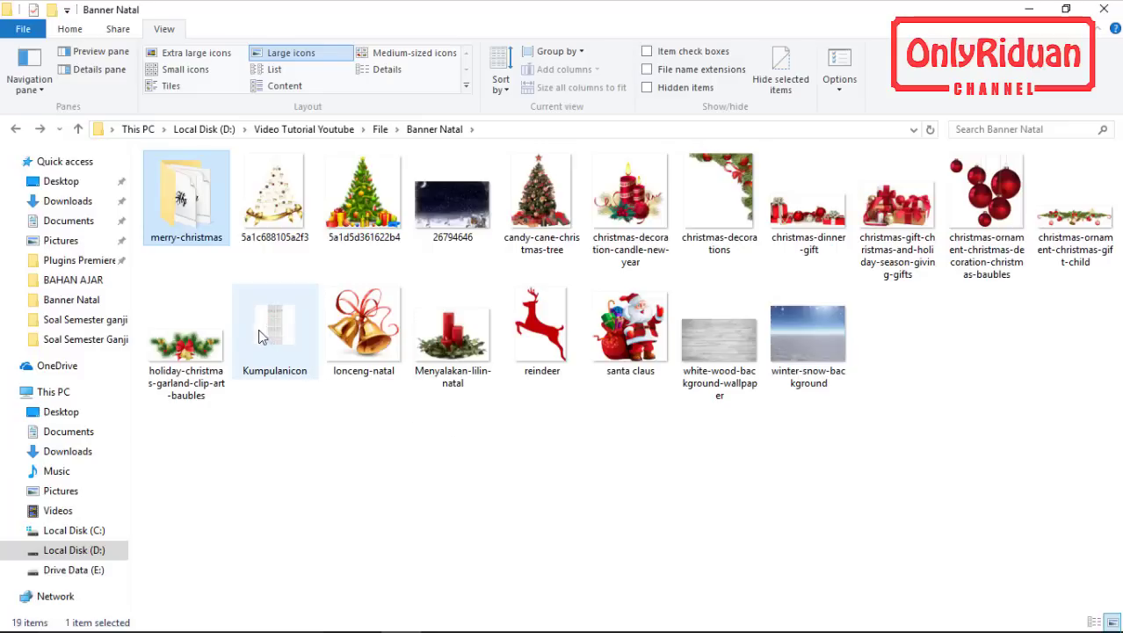
double_click(186, 200)
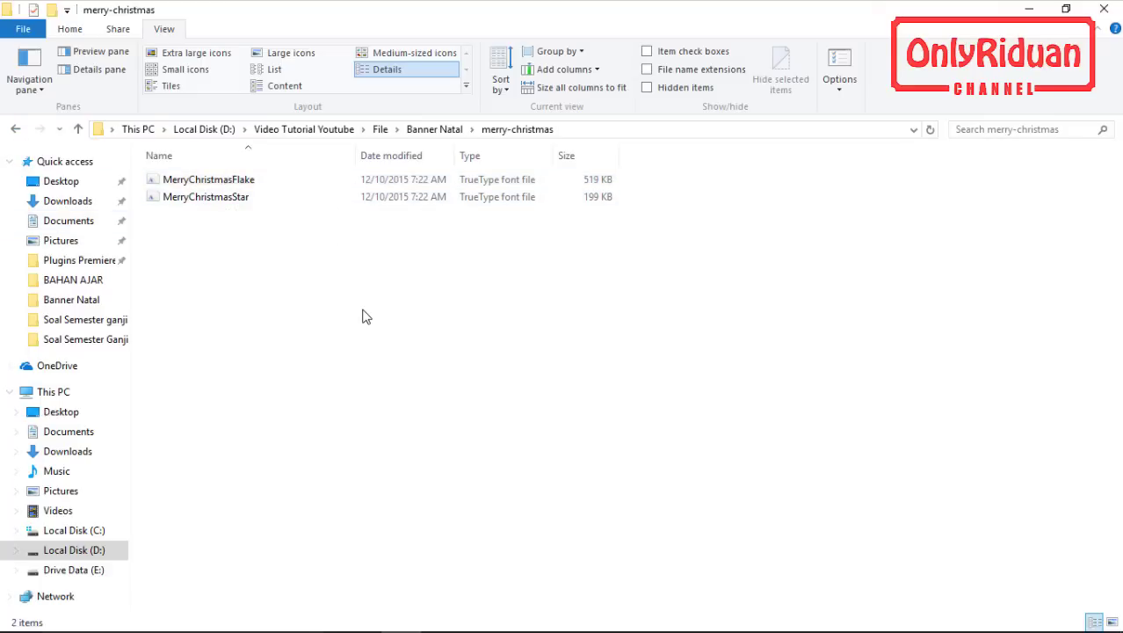
left_click(15, 129)
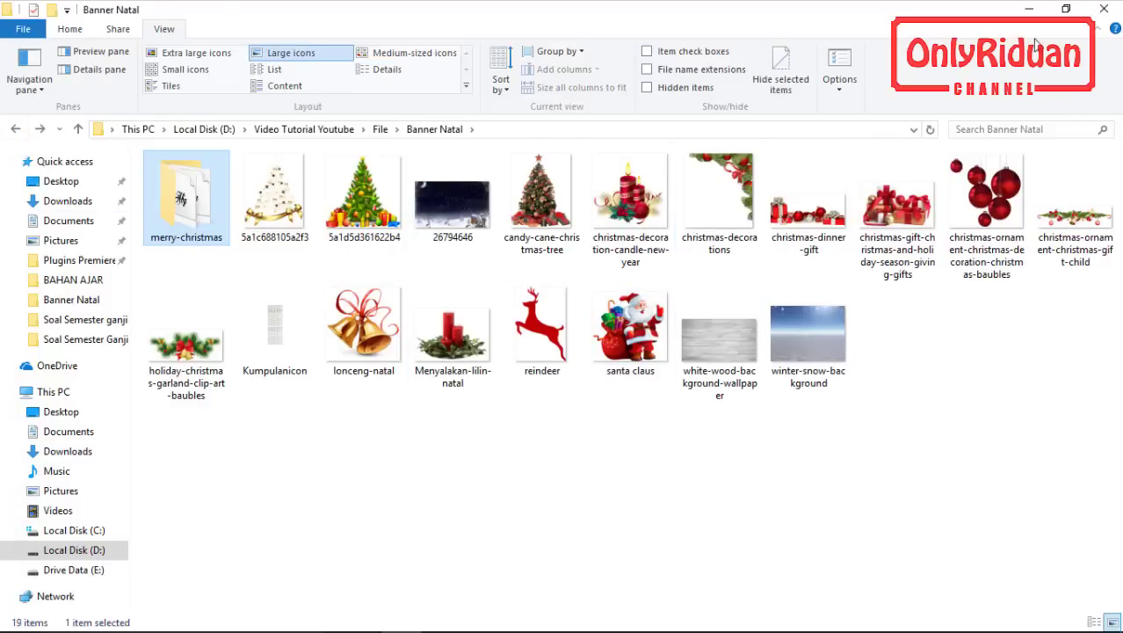
left_click(1028, 9)
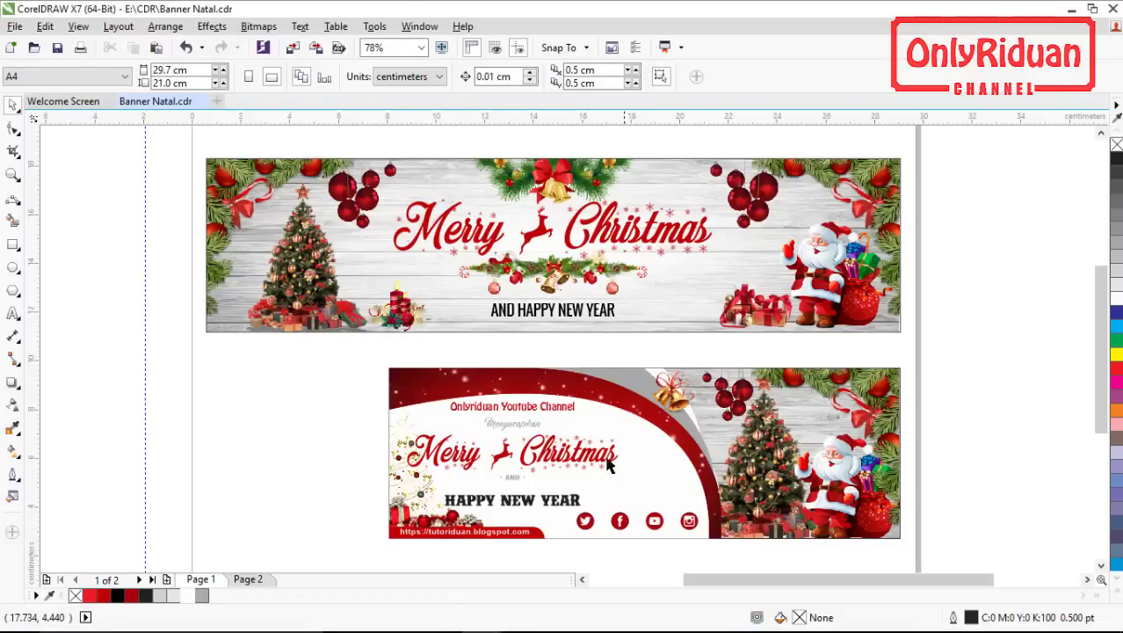
left_click(399, 616)
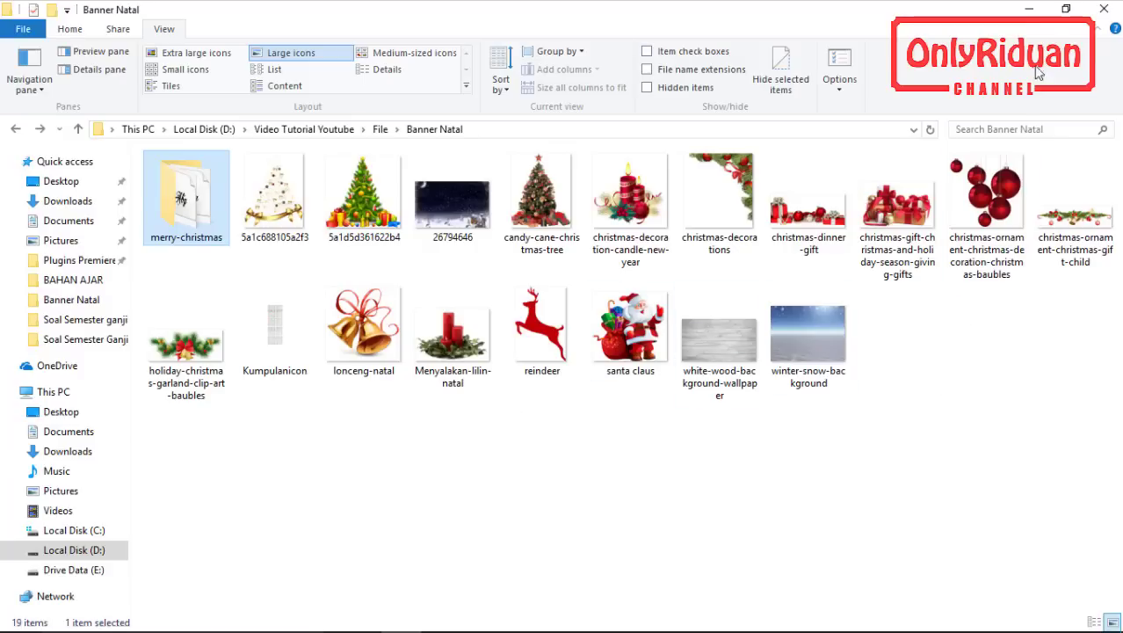
left_click(1029, 9)
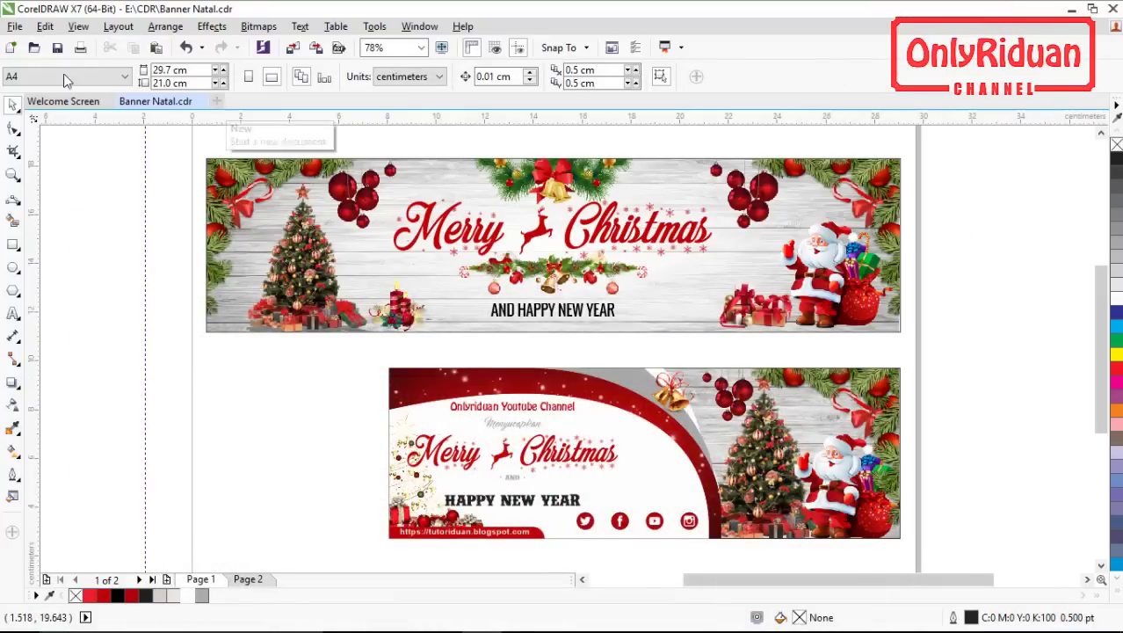
- Create a new landscape A4 document in centimeters with CMYK color mode and 300 dpi rendering resolution
left_click(15, 26)
left_click(41, 44)
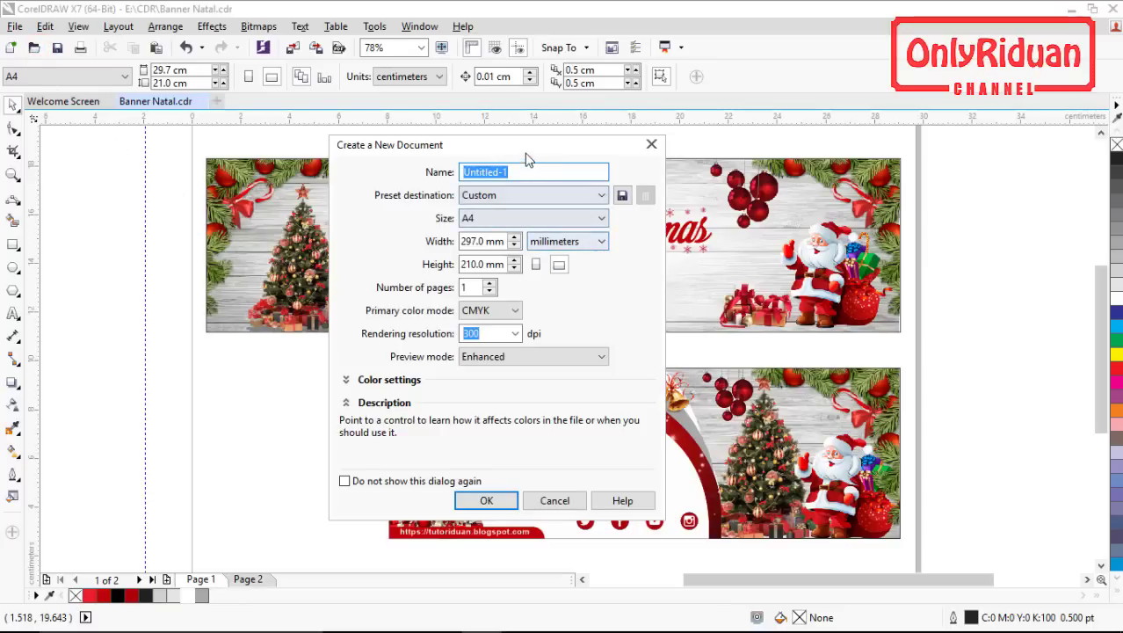
left_click_drag(524, 146, 570, 144)
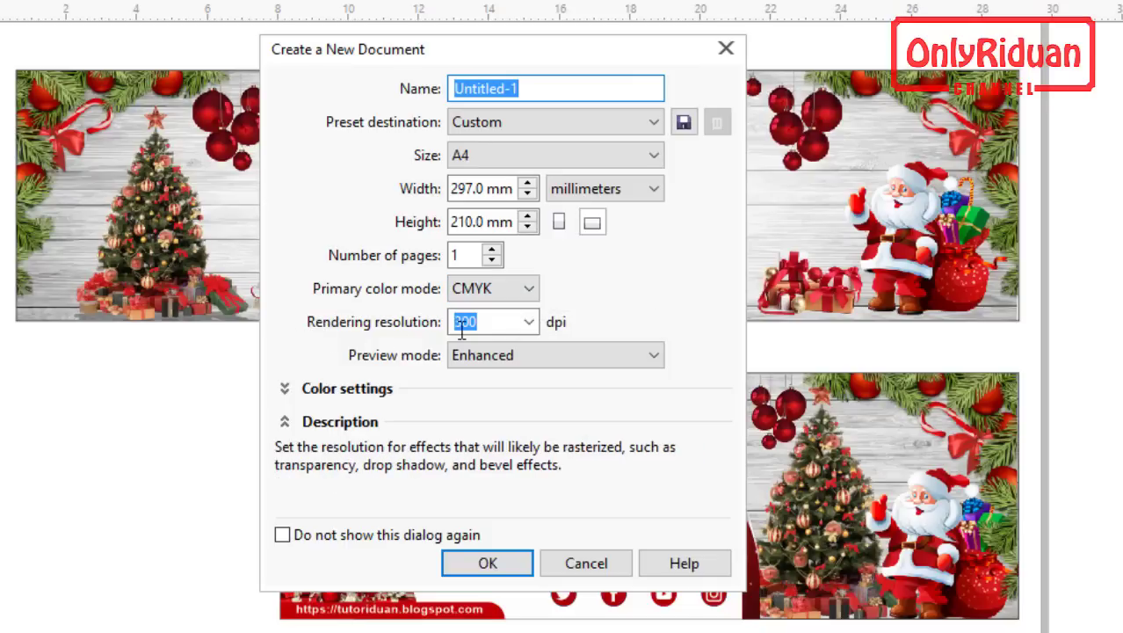
left_click(498, 322)
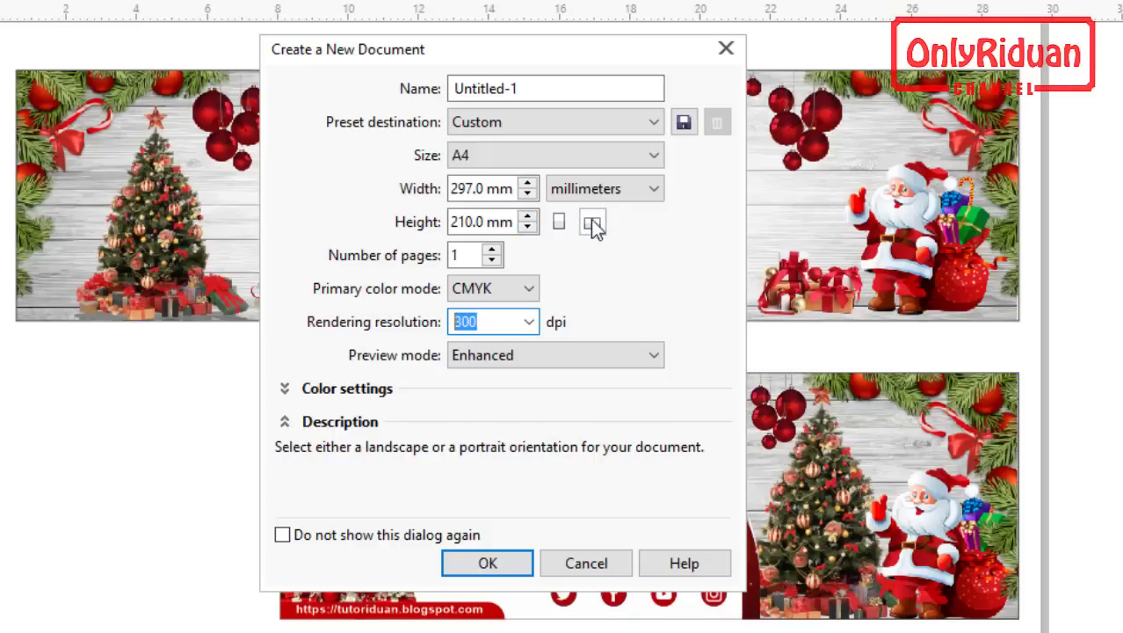
left_click(606, 190)
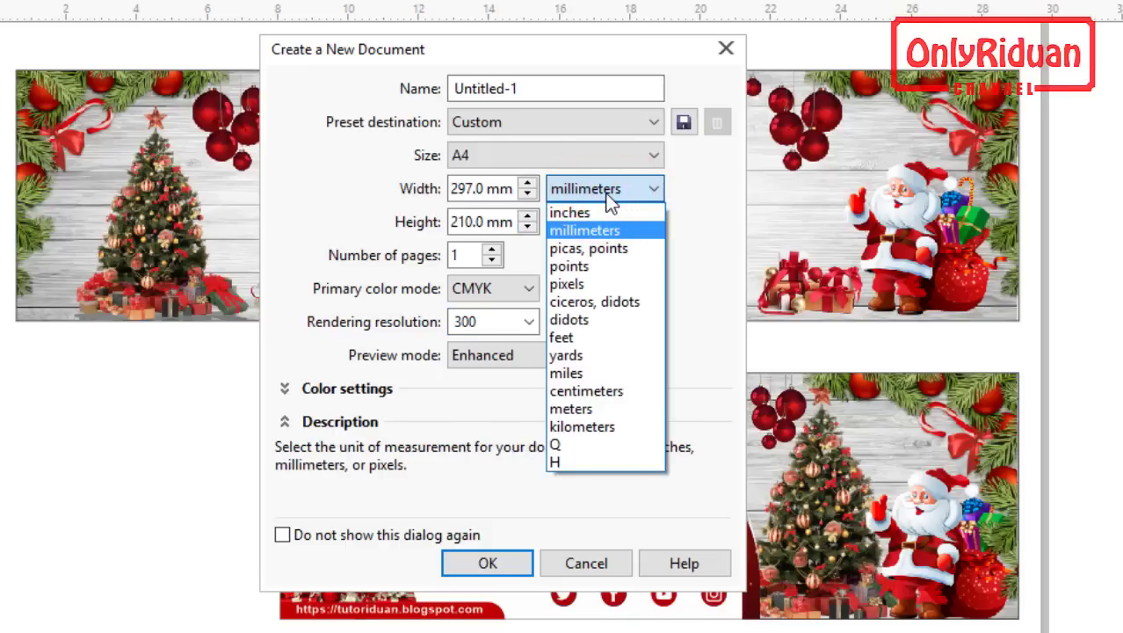
left_click(585, 390)
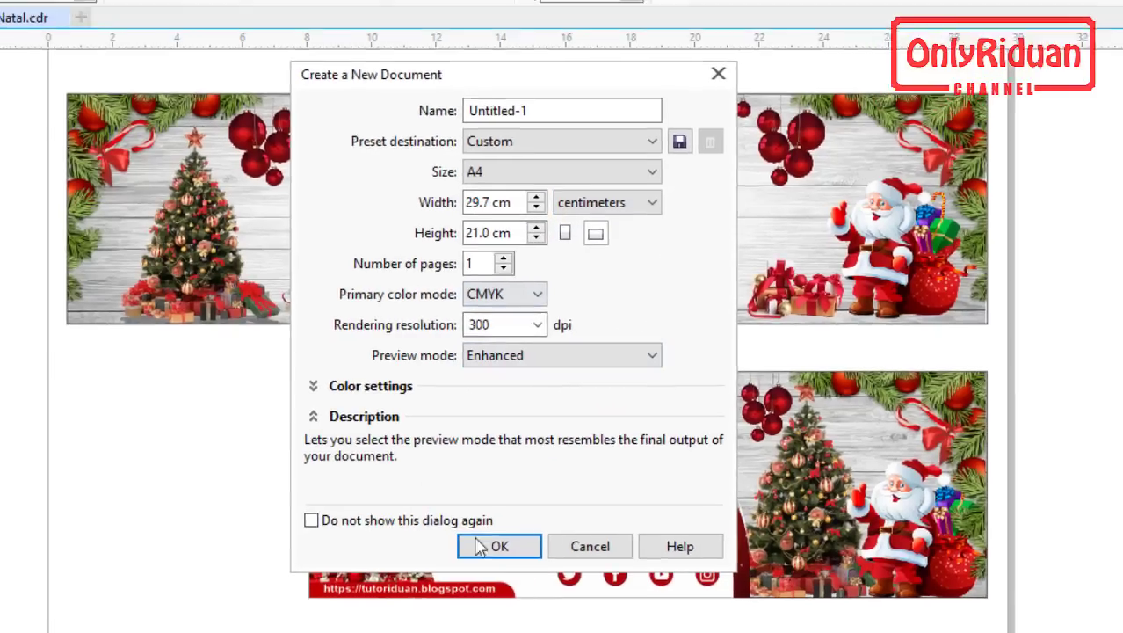
left_click(488, 563)
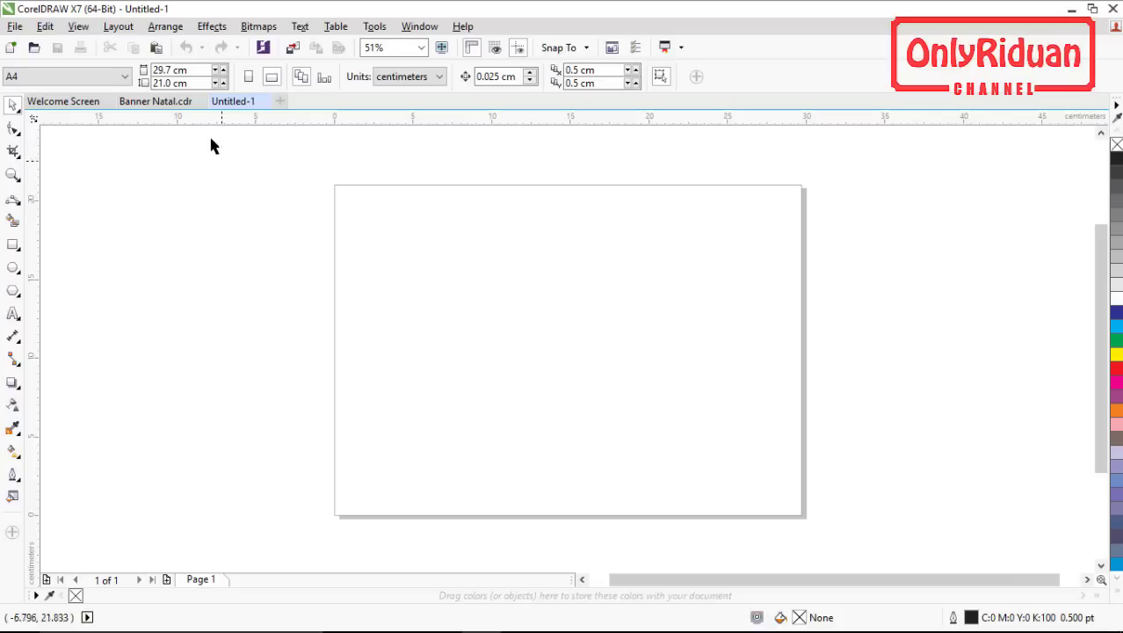
- Check the finished banner for reference, and draw a rectangle about 26.3 by 7.5 cm across the upper half of the new page
left_click(176, 101)
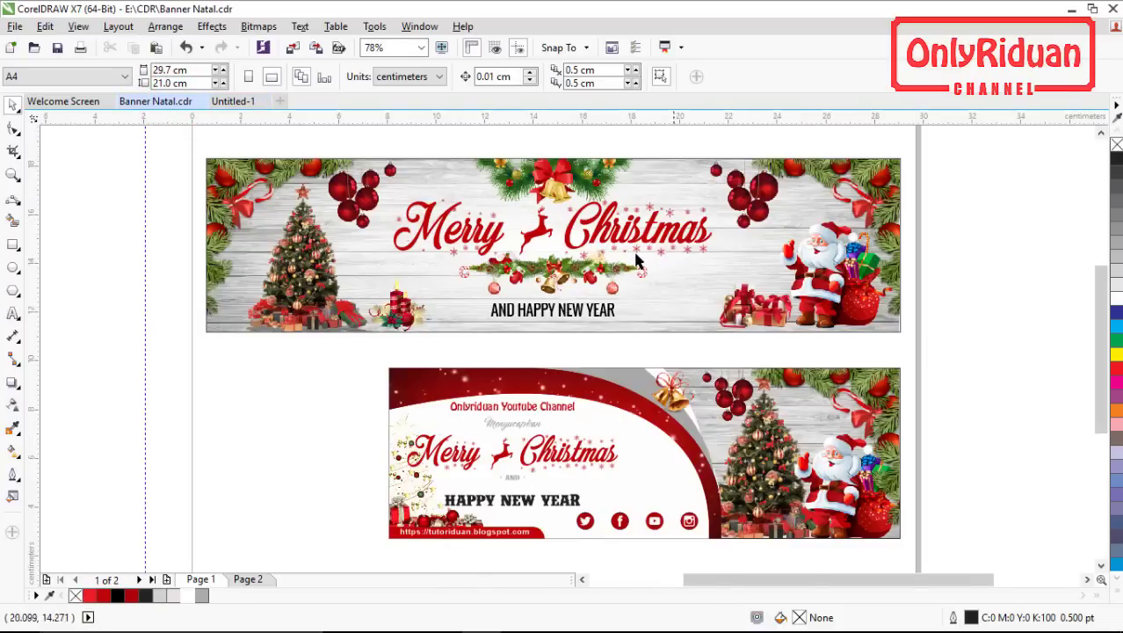
left_click(236, 103)
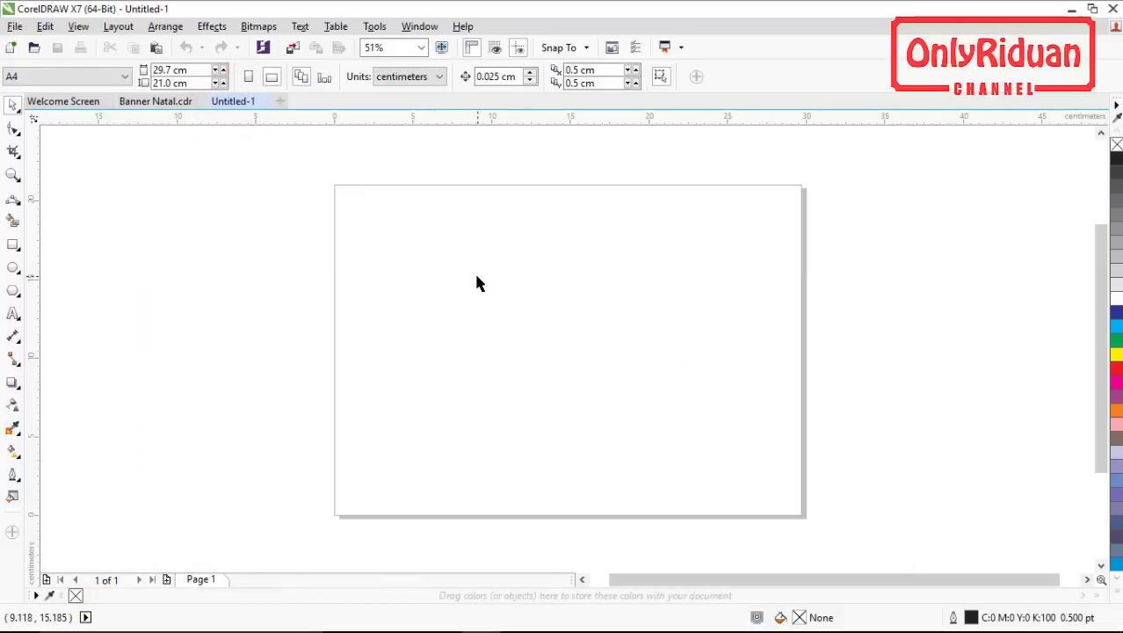
left_click(13, 247)
left_click_drag(349, 221, 762, 340)
left_click(13, 104)
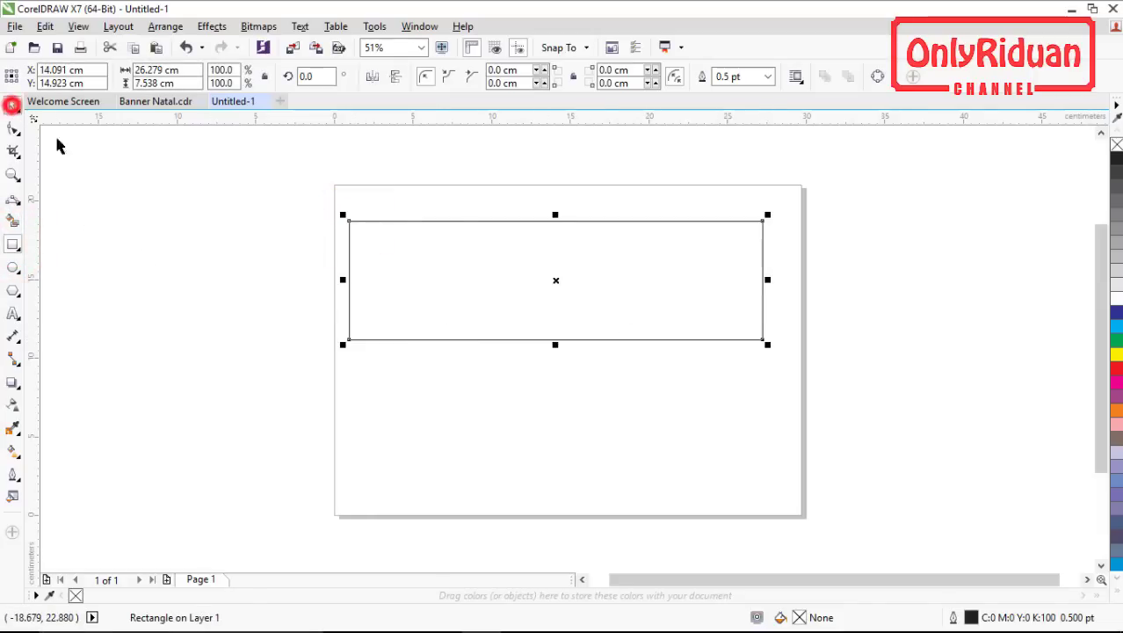
- Set the rectangle's width to 40 cm and its height to 10 cm
left_click(119, 173)
left_click(384, 254)
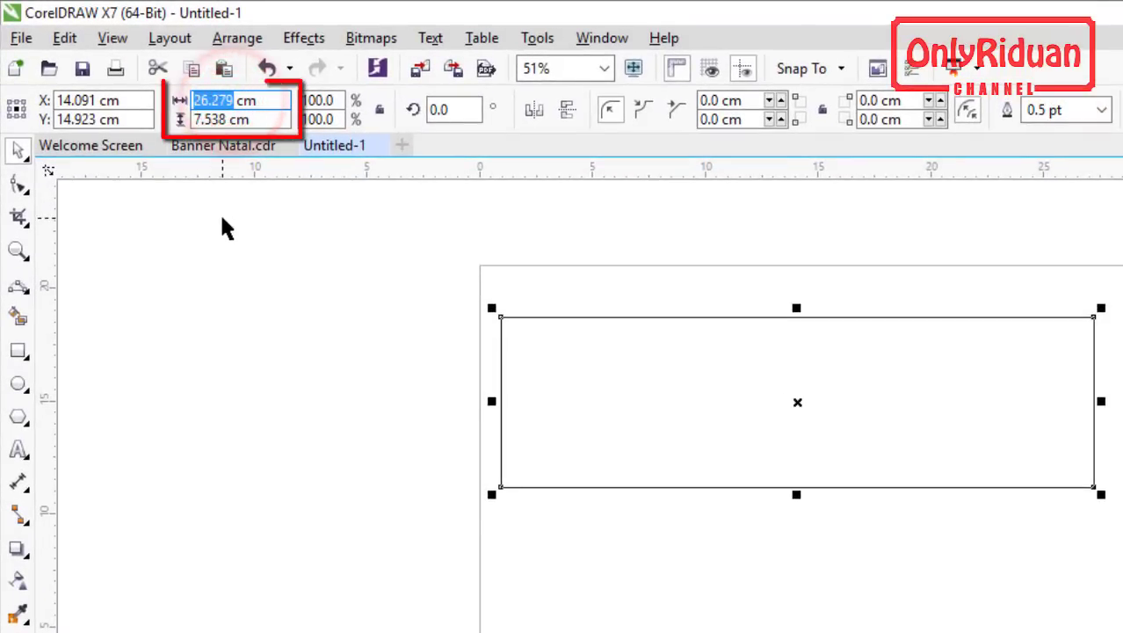
type("40")
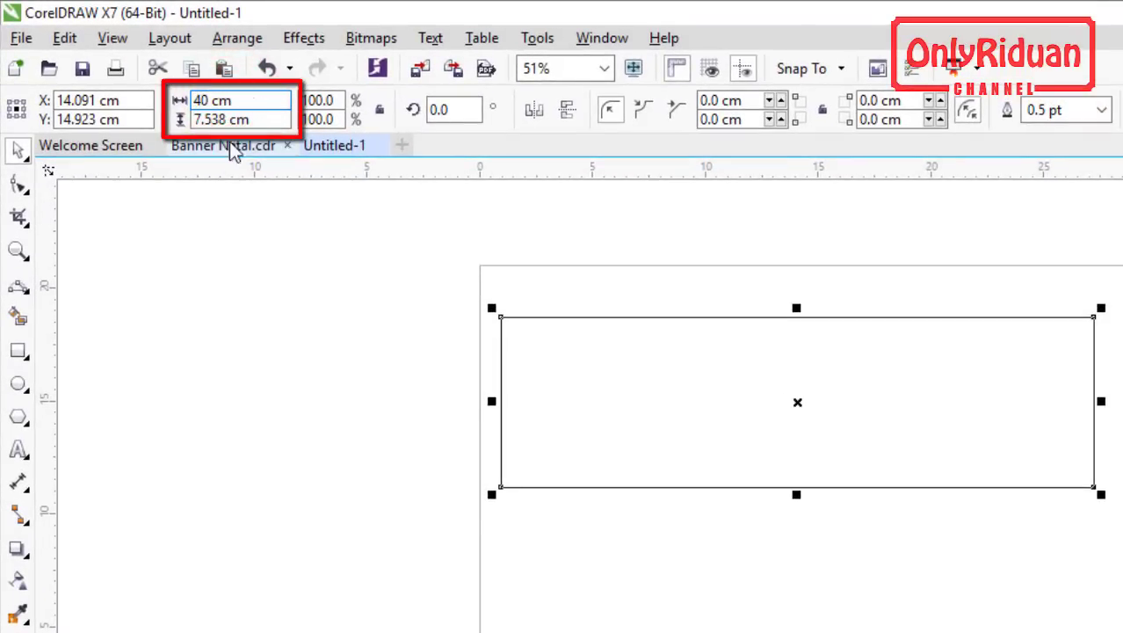
double_click(227, 120)
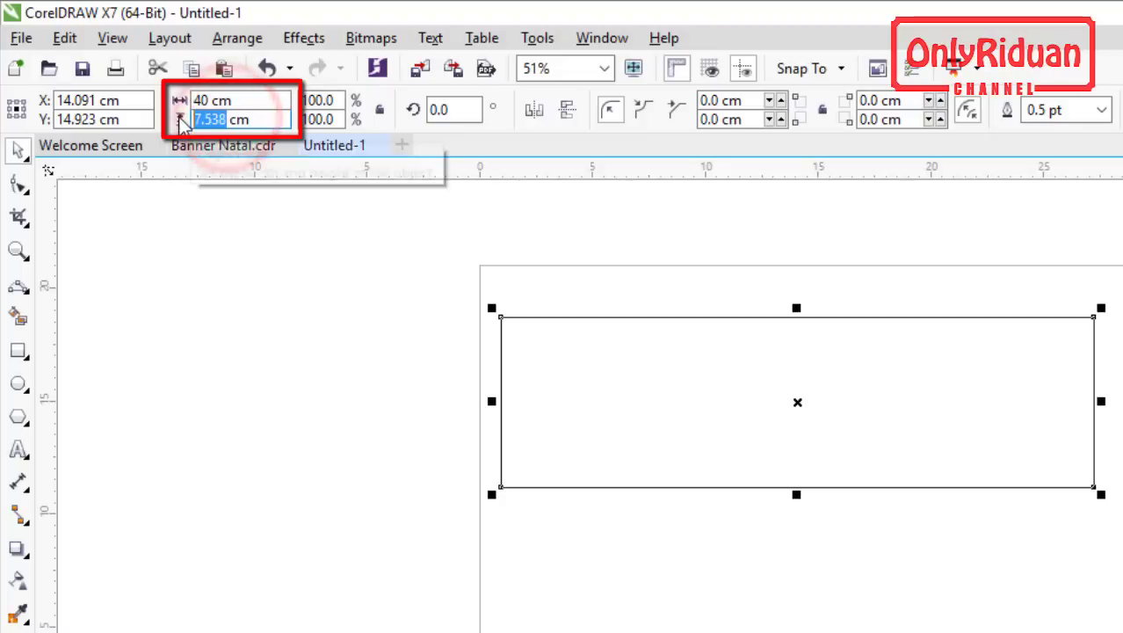
type("10")
key("Return")
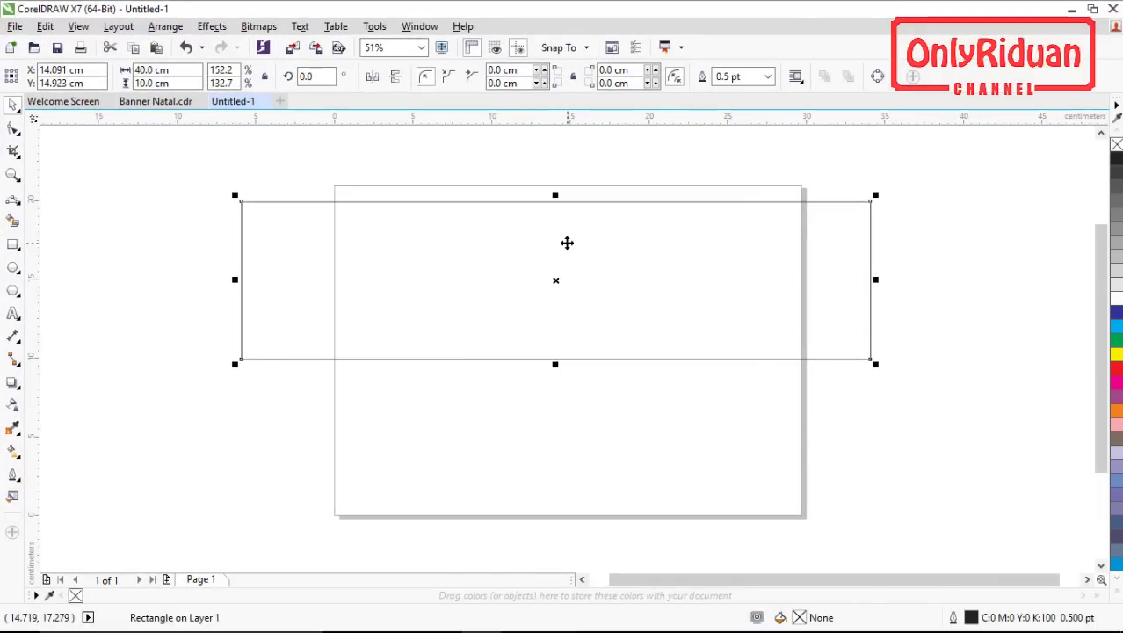
- Scale the rectangle proportionally to about 28.6 by 7.2 cm so it fits within the page's width
left_click_drag(875, 364, 800, 346)
left_click_drag(238, 345, 341, 339)
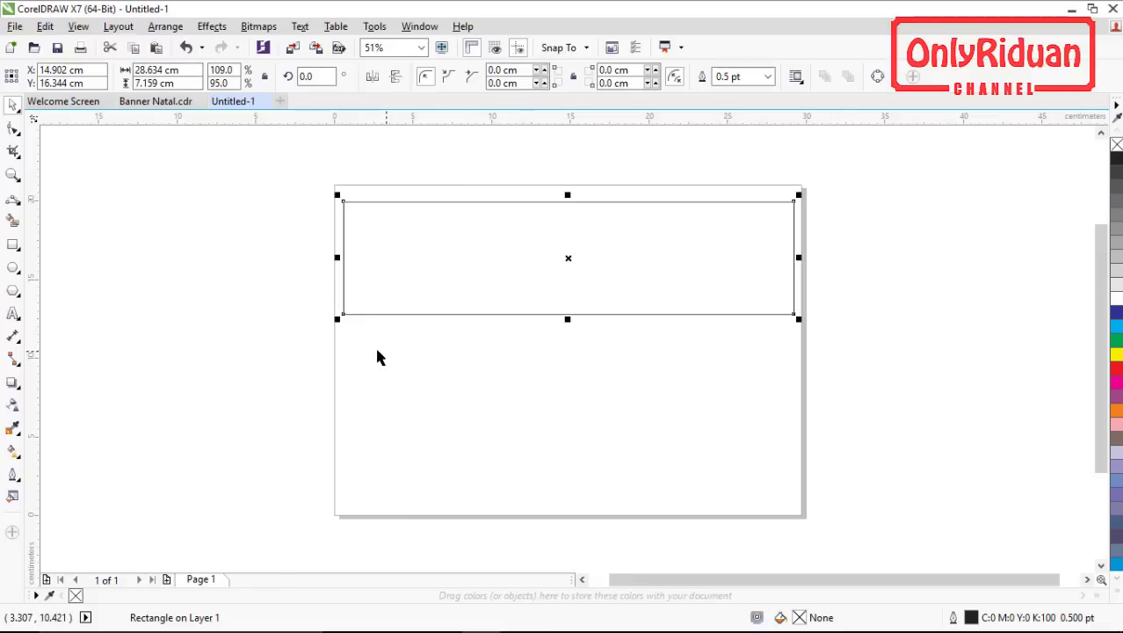
left_click(274, 272)
left_click(390, 272)
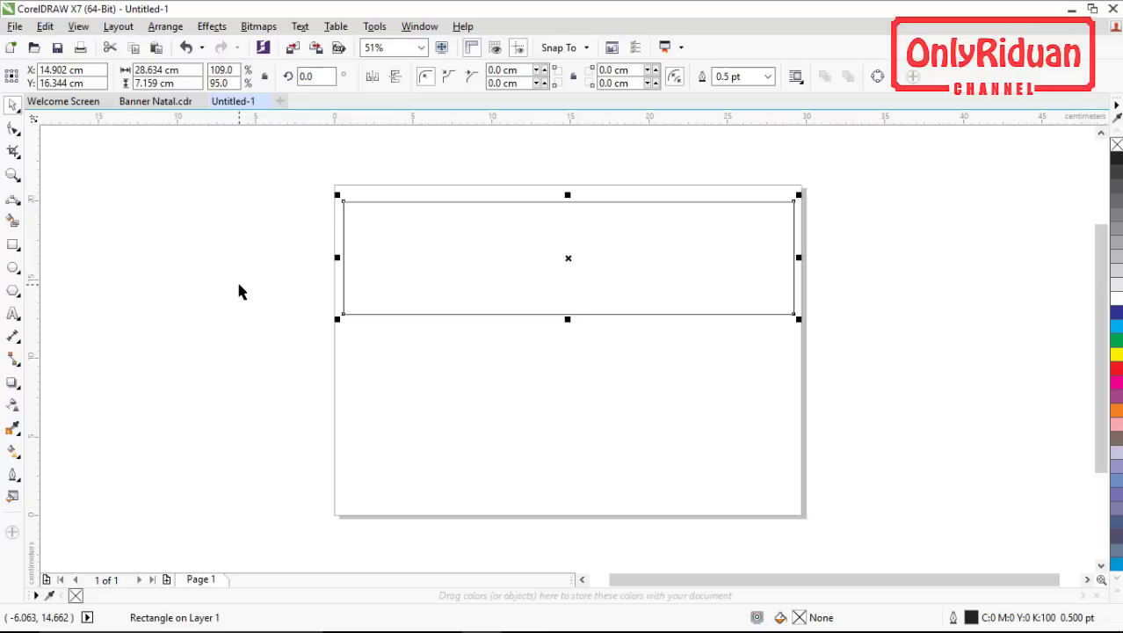
- Import the white-wood-background-wallpaper image from Video Tutorial Youtube > File > Banner Natal on Local Disk (D:)
left_click(15, 27)
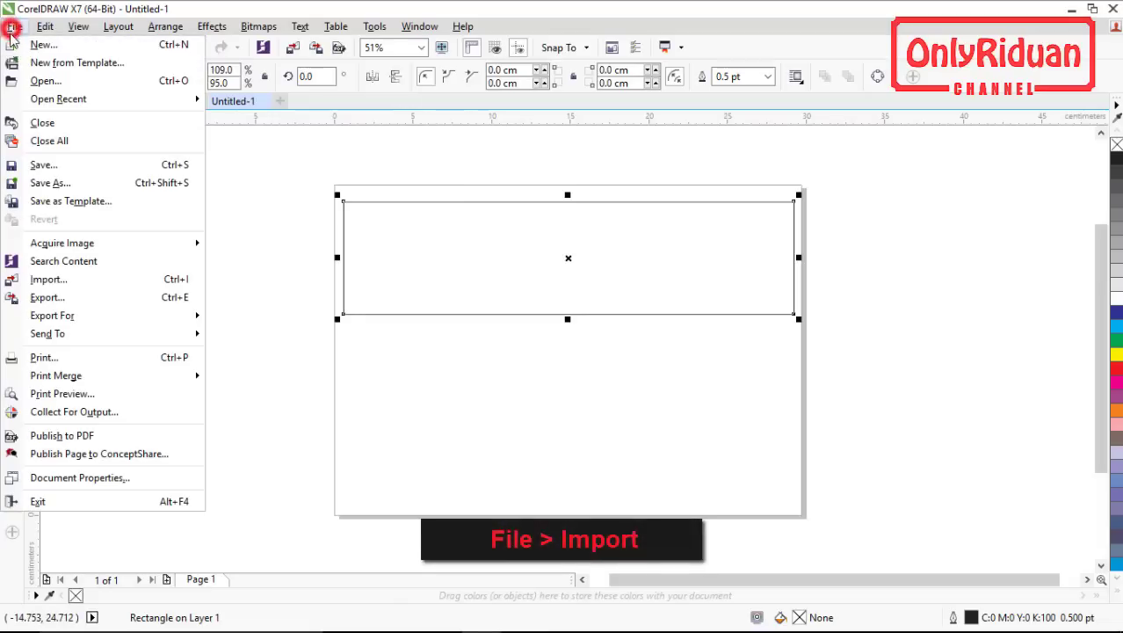
left_click(76, 281)
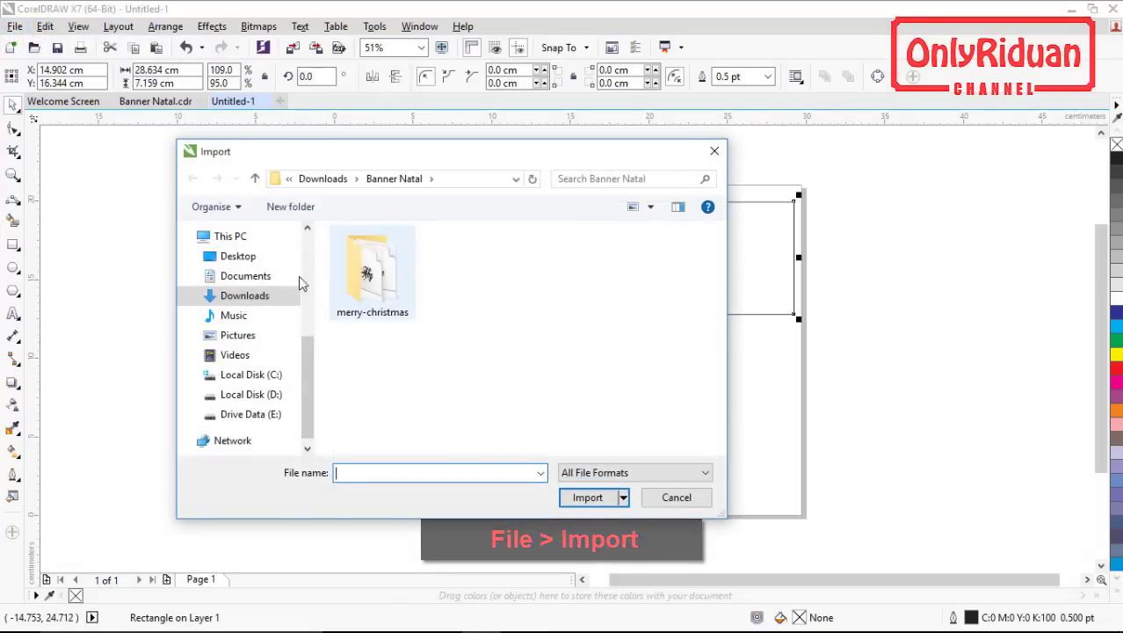
left_click(255, 393)
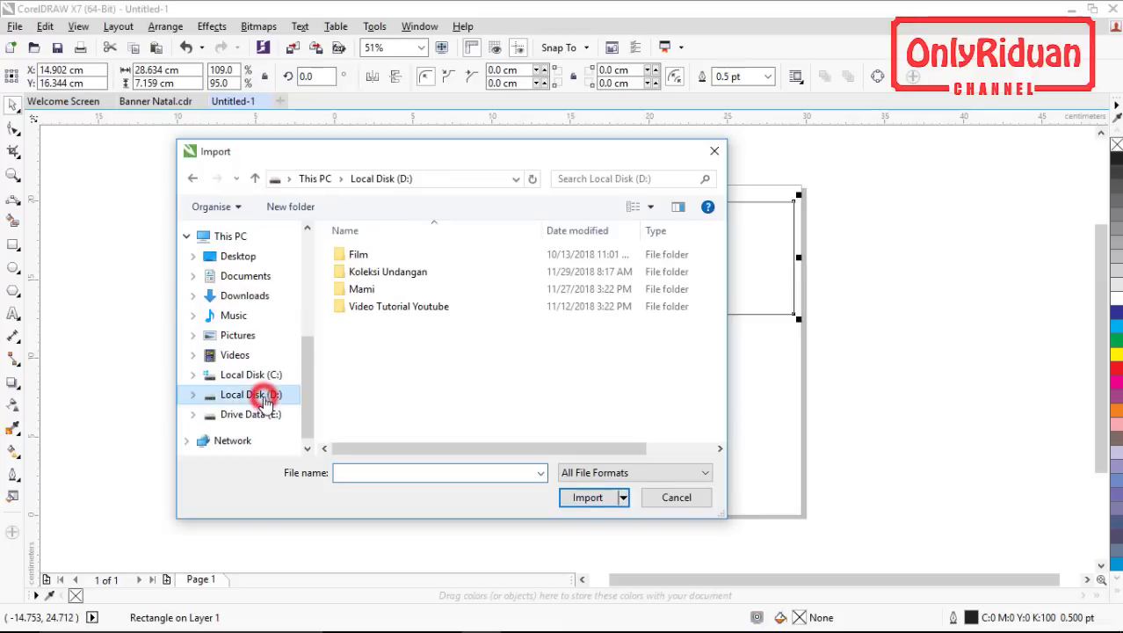
double_click(387, 317)
left_click(371, 278)
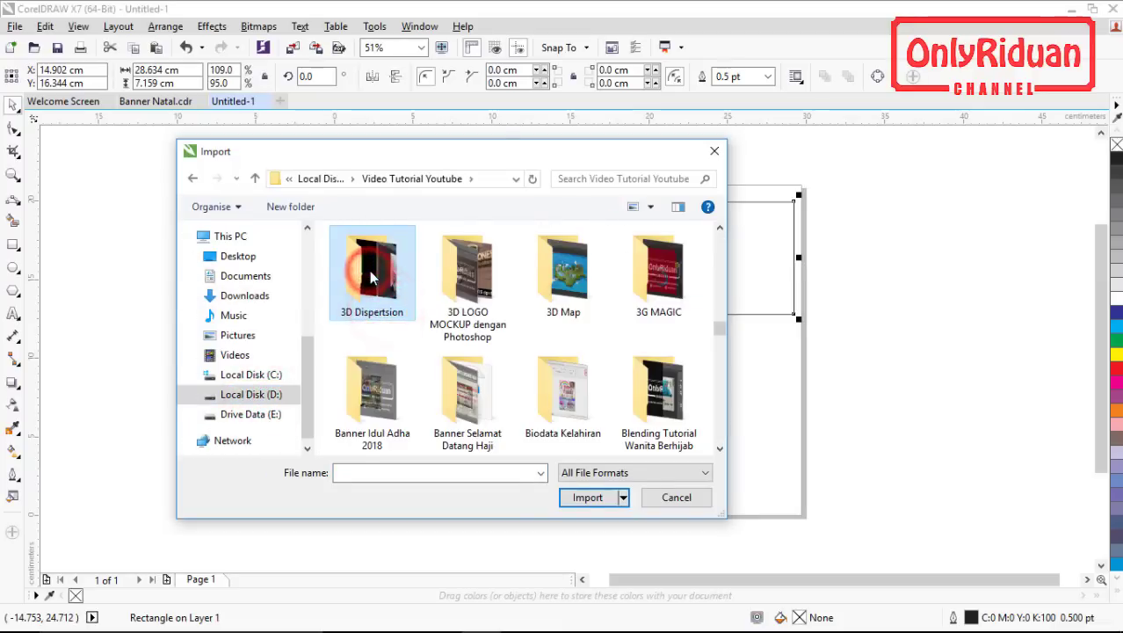
scroll(371, 278, "down", 5)
double_click(376, 259)
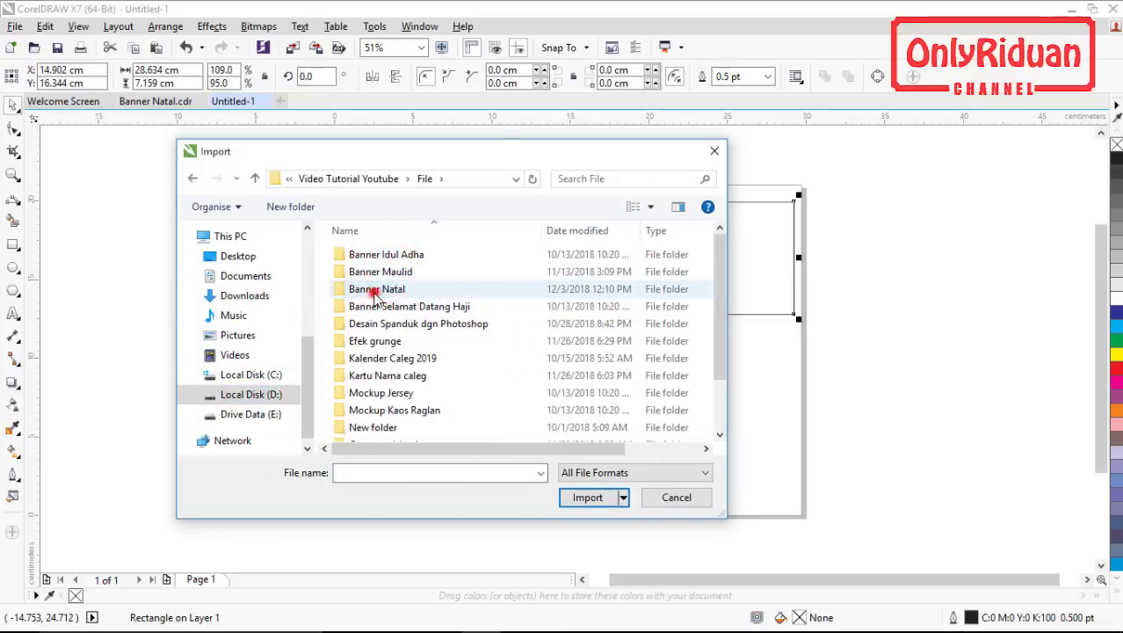
double_click(371, 289)
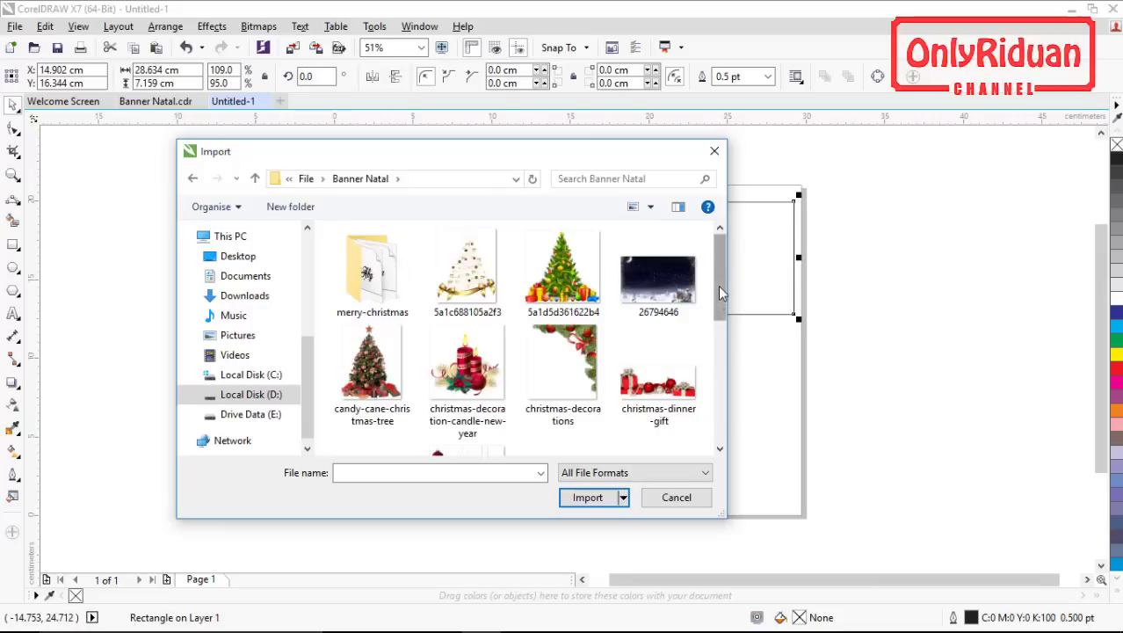
left_click_drag(719, 288, 718, 418)
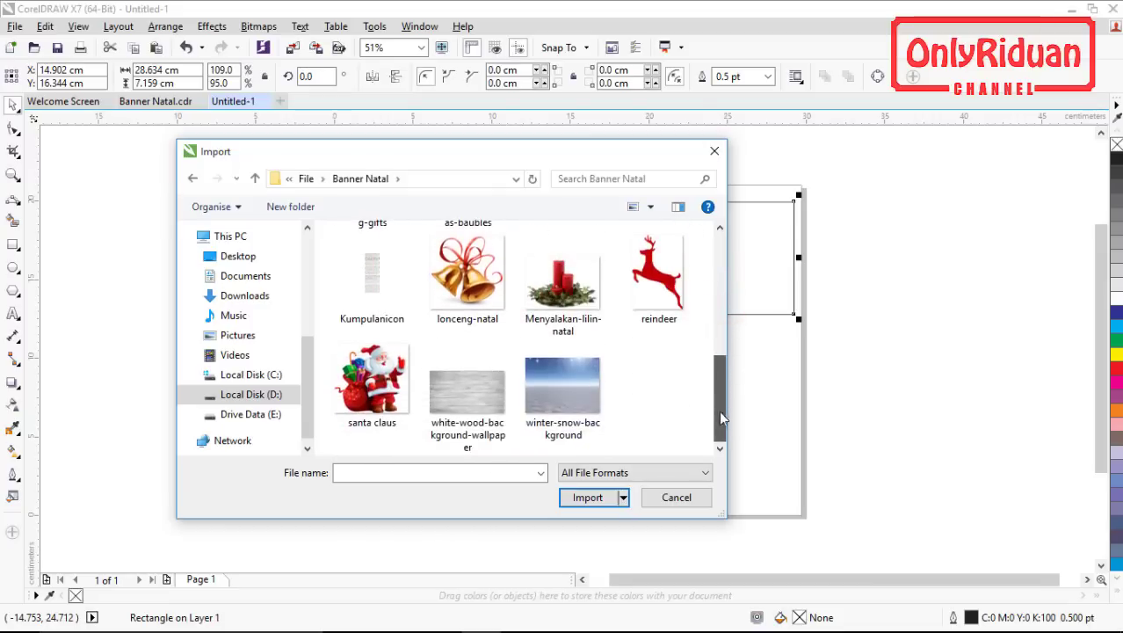
left_click(475, 391)
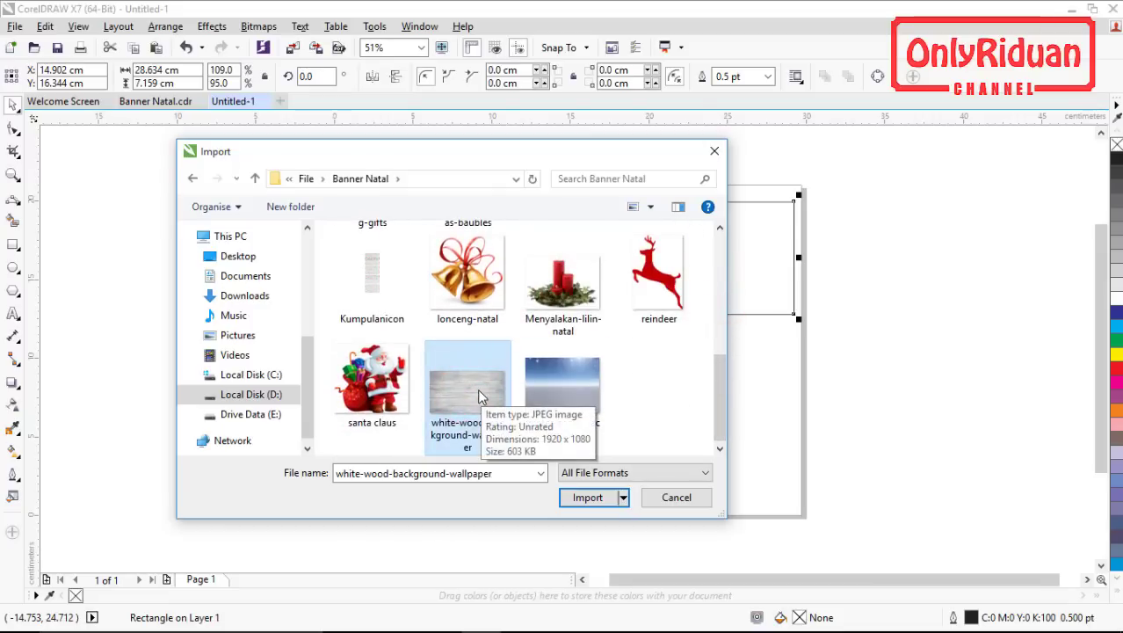
left_click(576, 498)
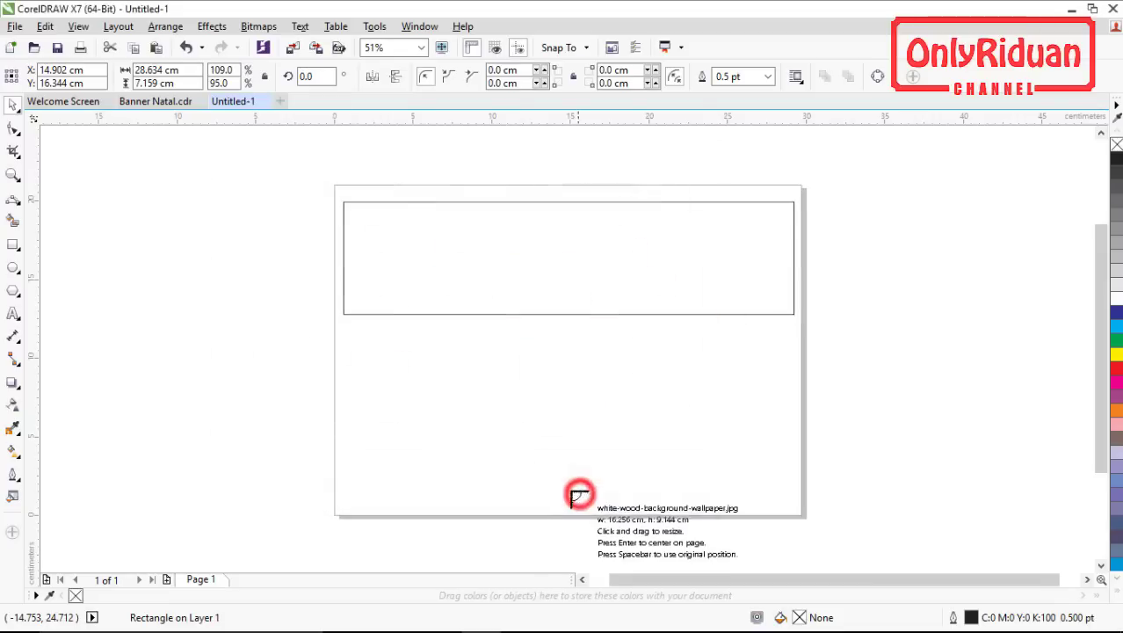
- Place the wood image from the rectangle's upper-left corner and stretch it to about 29.4 by 9 cm, covering the rectangle
left_click_drag(341, 196, 597, 391)
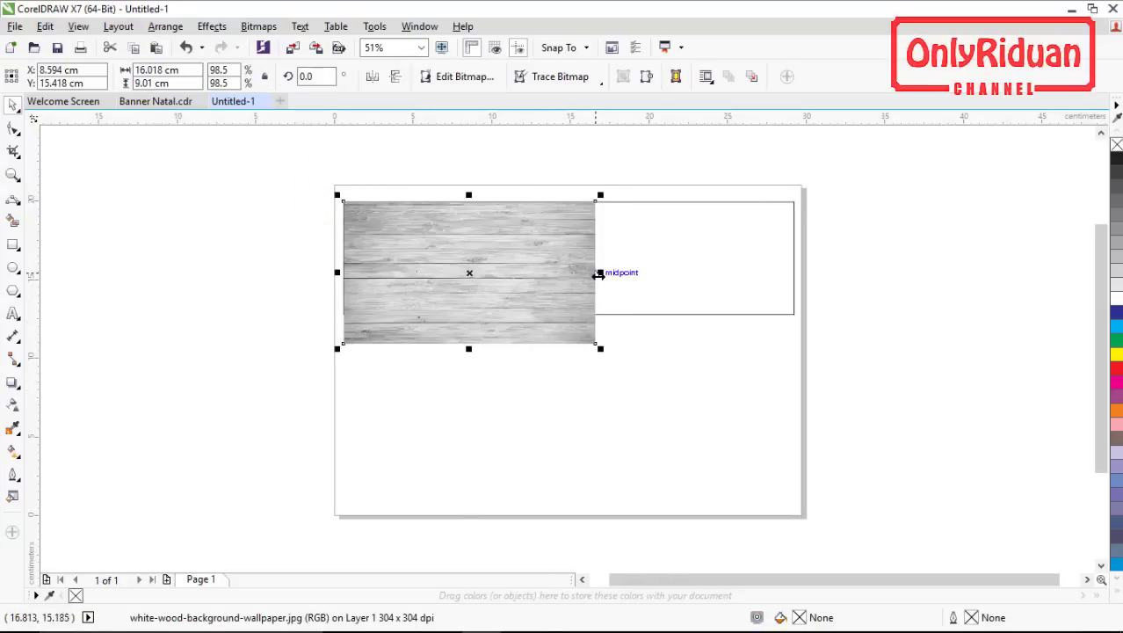
left_click_drag(596, 274, 809, 275)
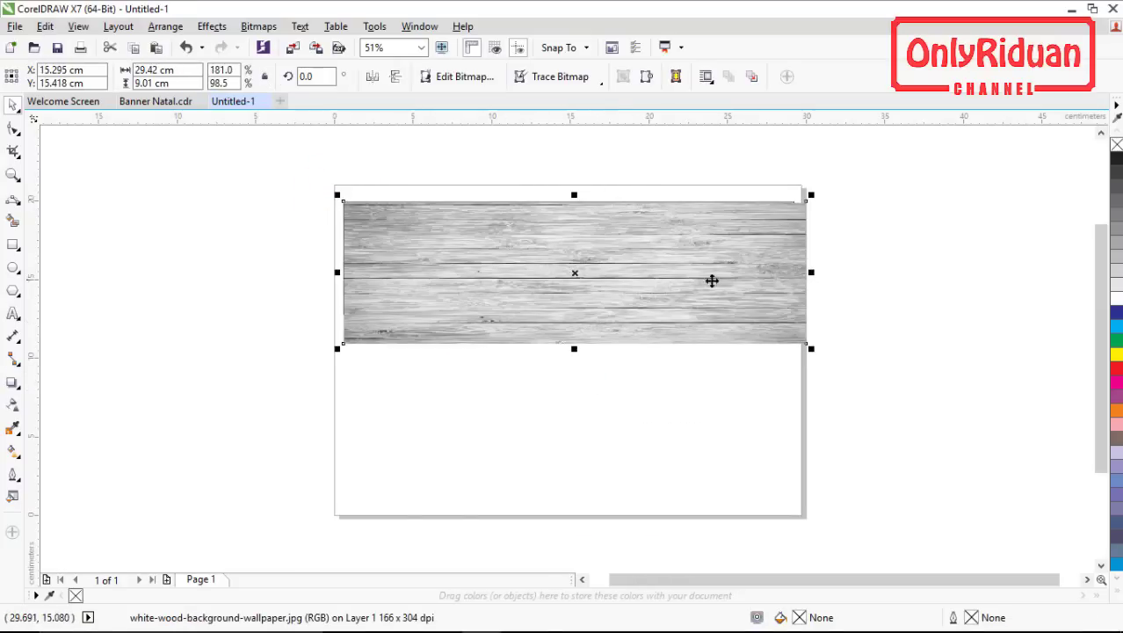
- Move the wood image below the rectangle and PowerClip it inside the rectangle
left_click_drag(591, 251, 576, 408)
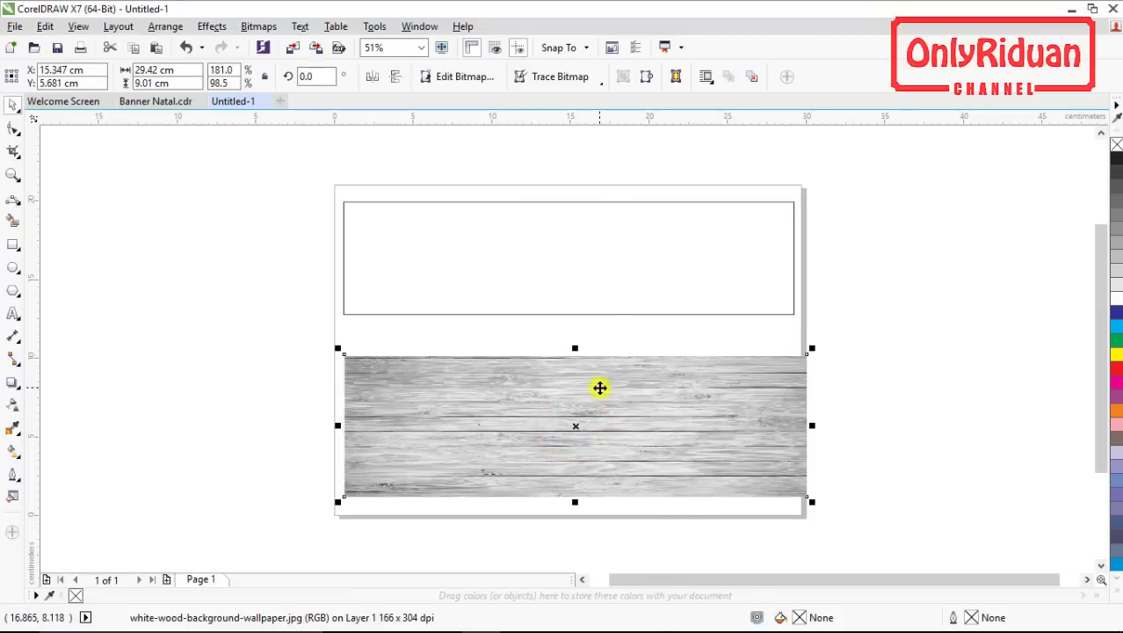
right_click(599, 388)
left_click(658, 176)
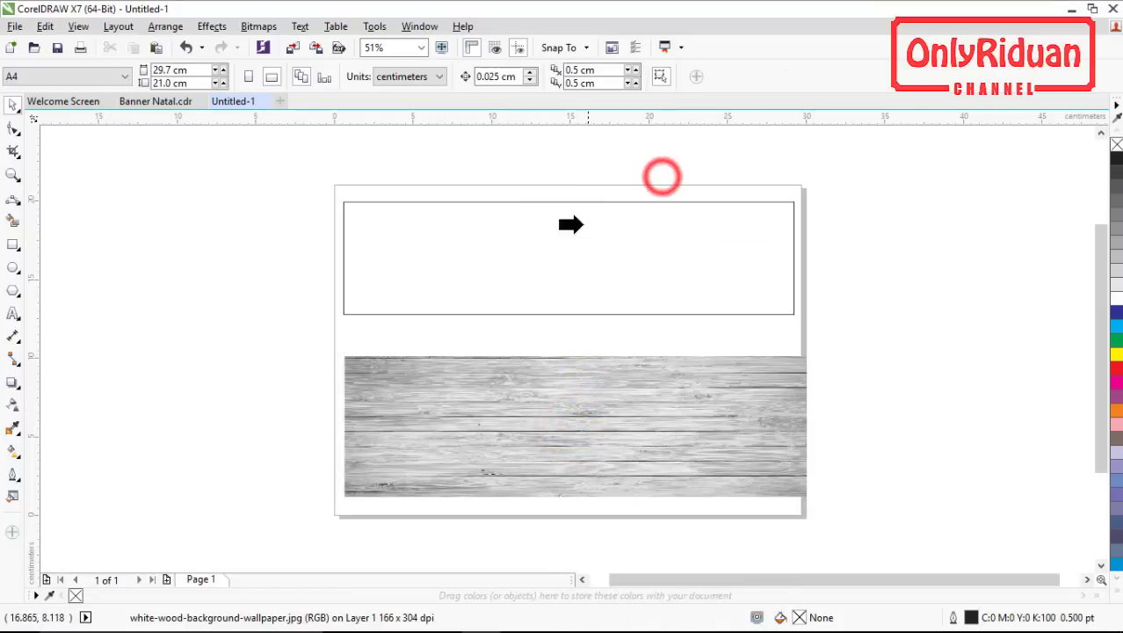
left_click(562, 252)
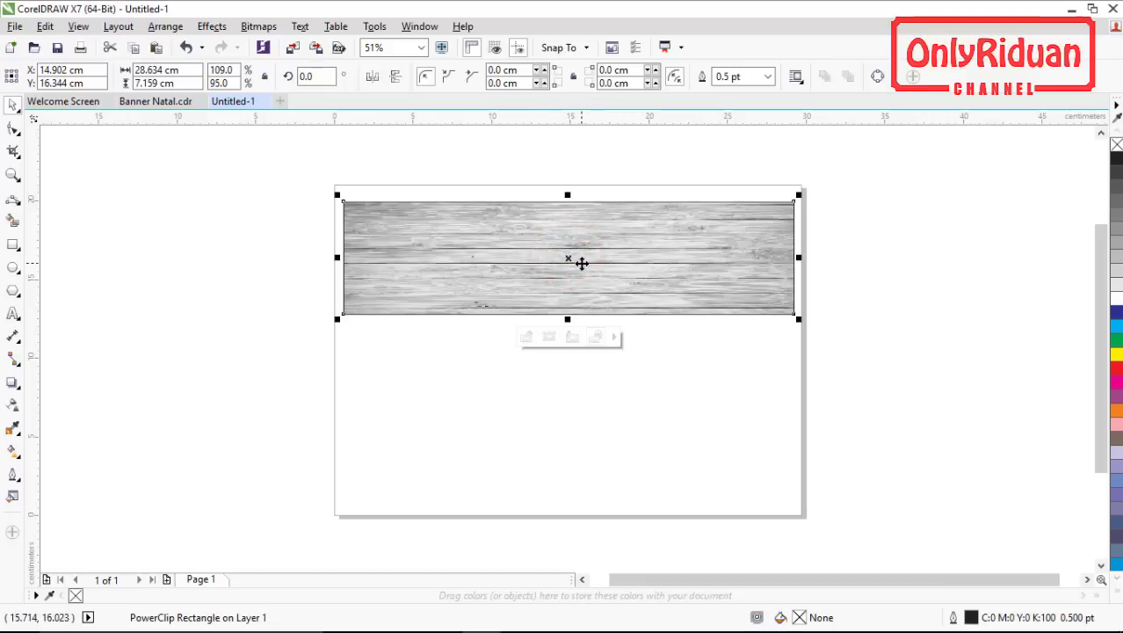
- Check the finished design in Banner Natal.cdr, and open the wood-filled rectangle's PowerClip contents in Untitled-1 for editing
left_click(146, 101)
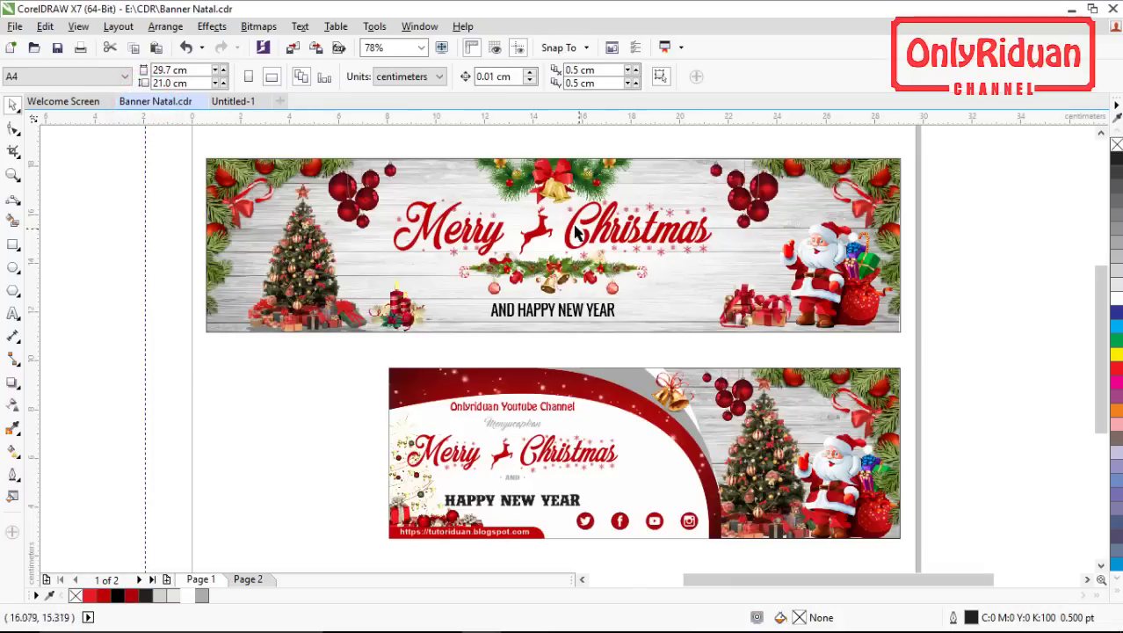
left_click(239, 102)
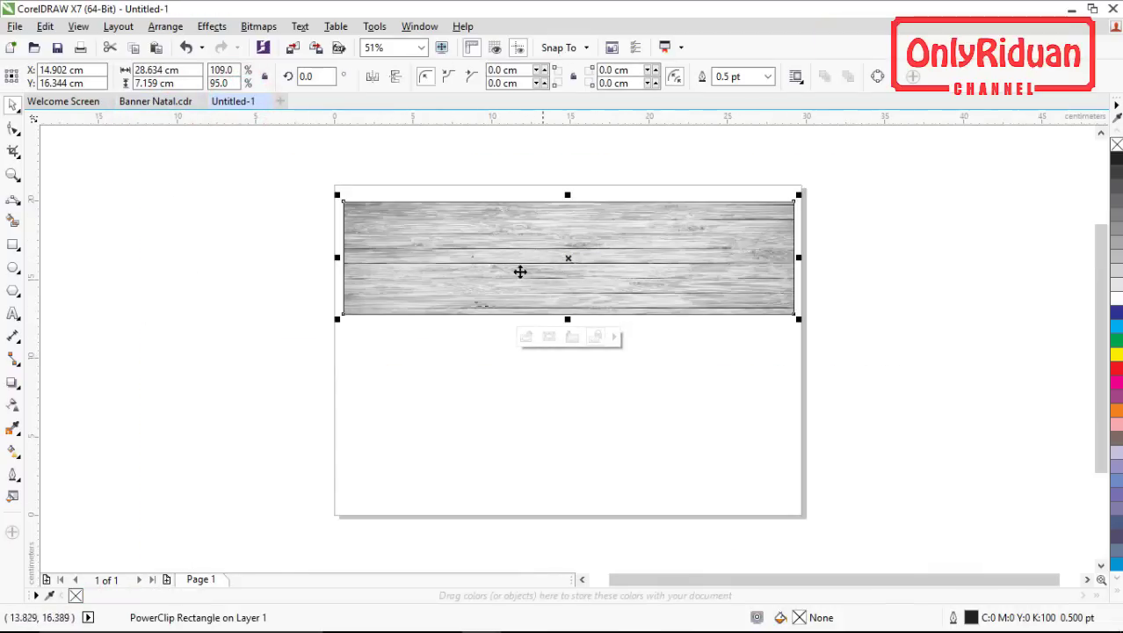
left_click(602, 396)
left_click(575, 258)
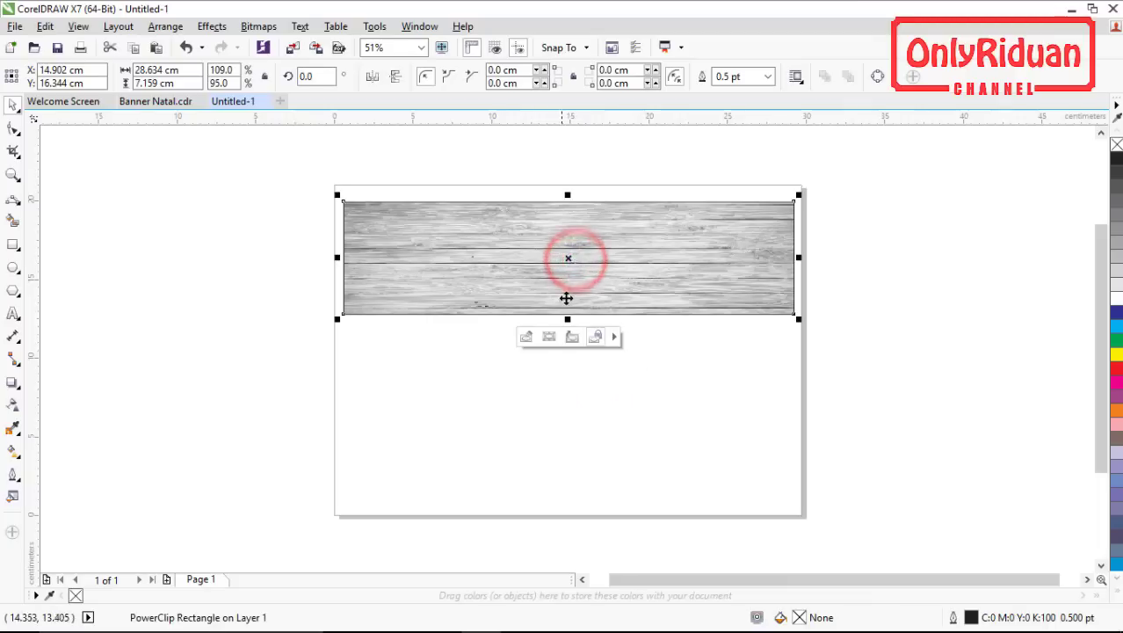
right_click(586, 256)
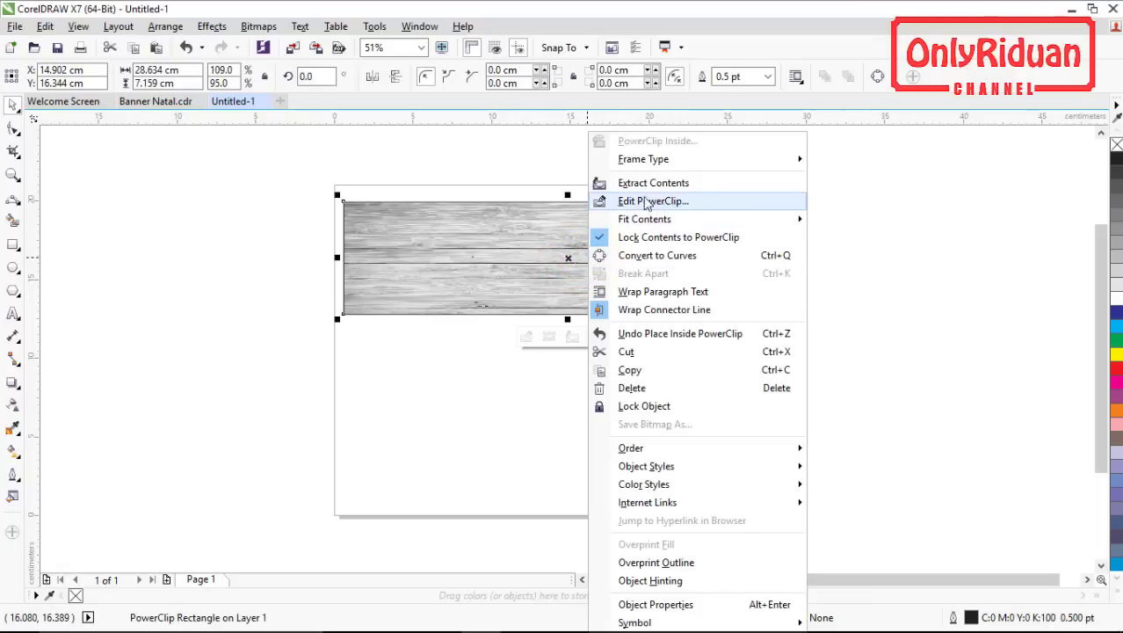
mouse_move(644, 219)
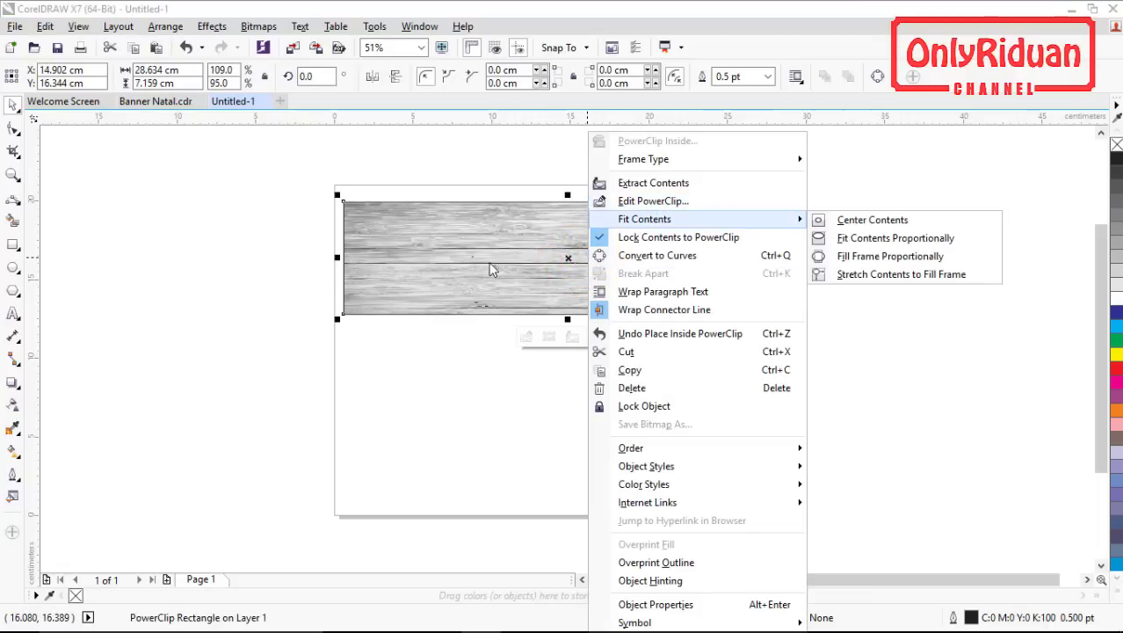
left_click(654, 201)
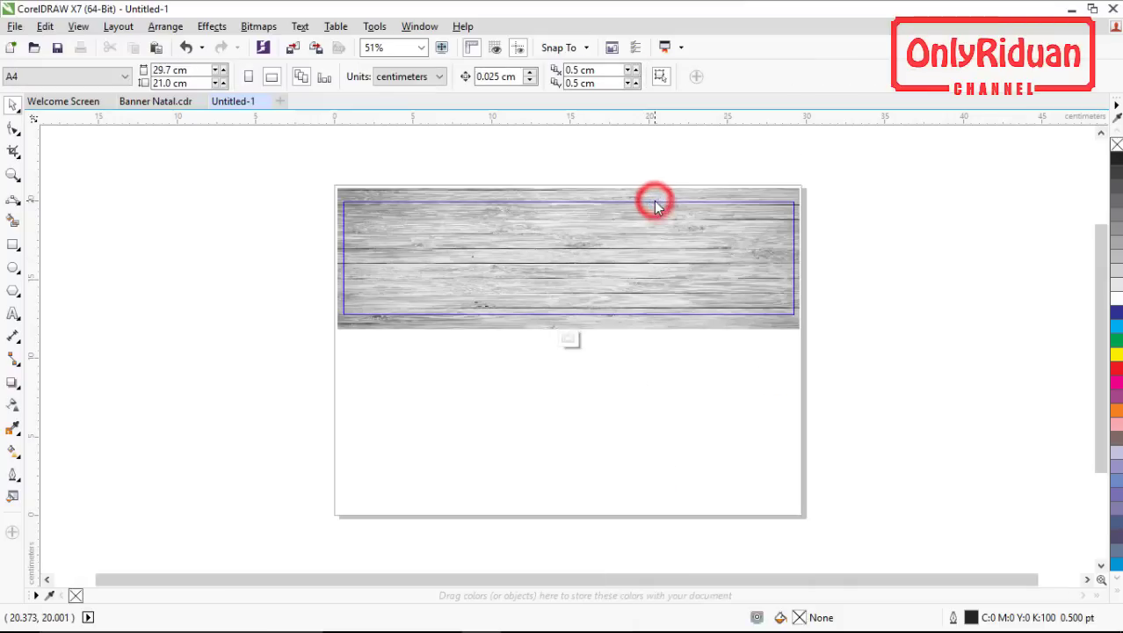
- Apply an elliptical fountain transparency to the wood image inside the PowerClip
left_click(711, 199)
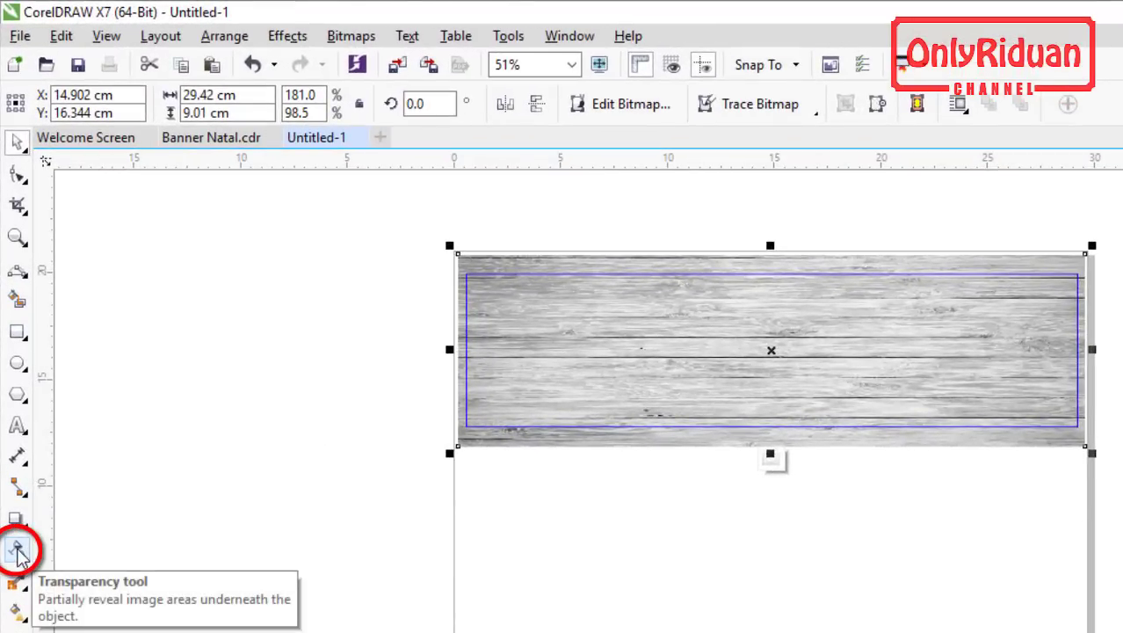
left_click(18, 552)
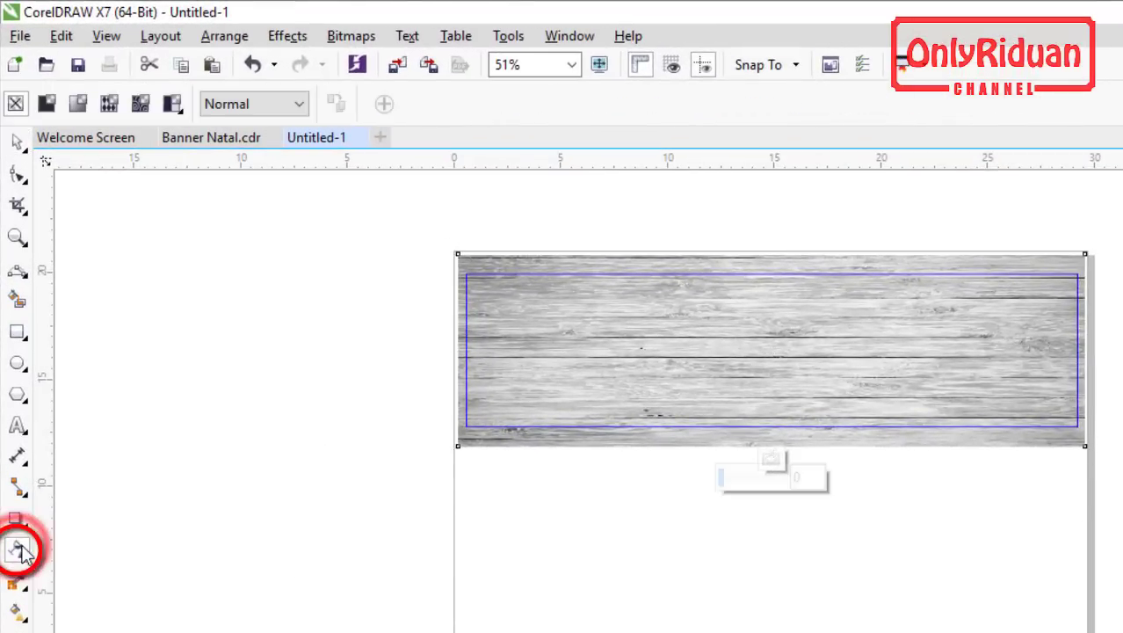
left_click(79, 105)
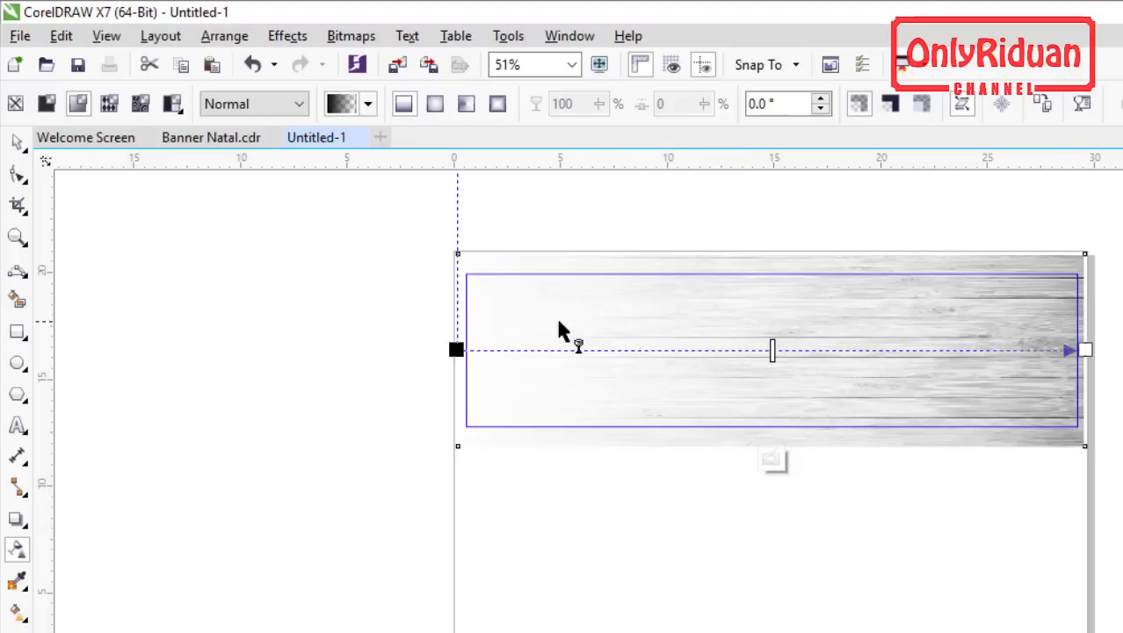
left_click(434, 105)
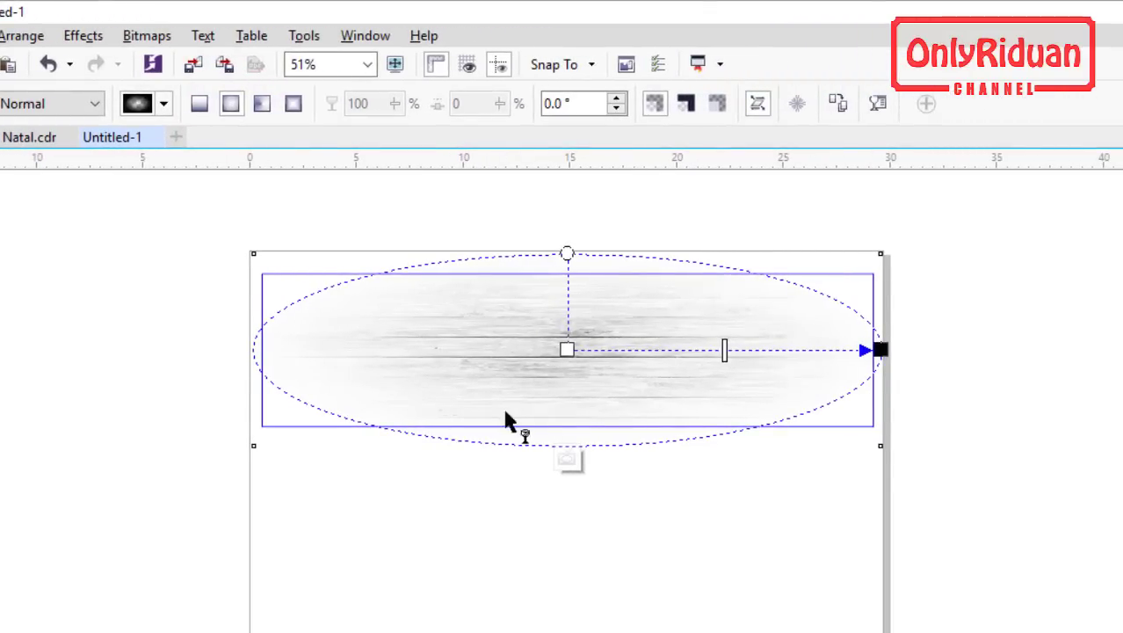
- Set the elliptical transparency's centre node to 100 and its outer node to 0 so the wood fades towards the middle
left_click(566, 349)
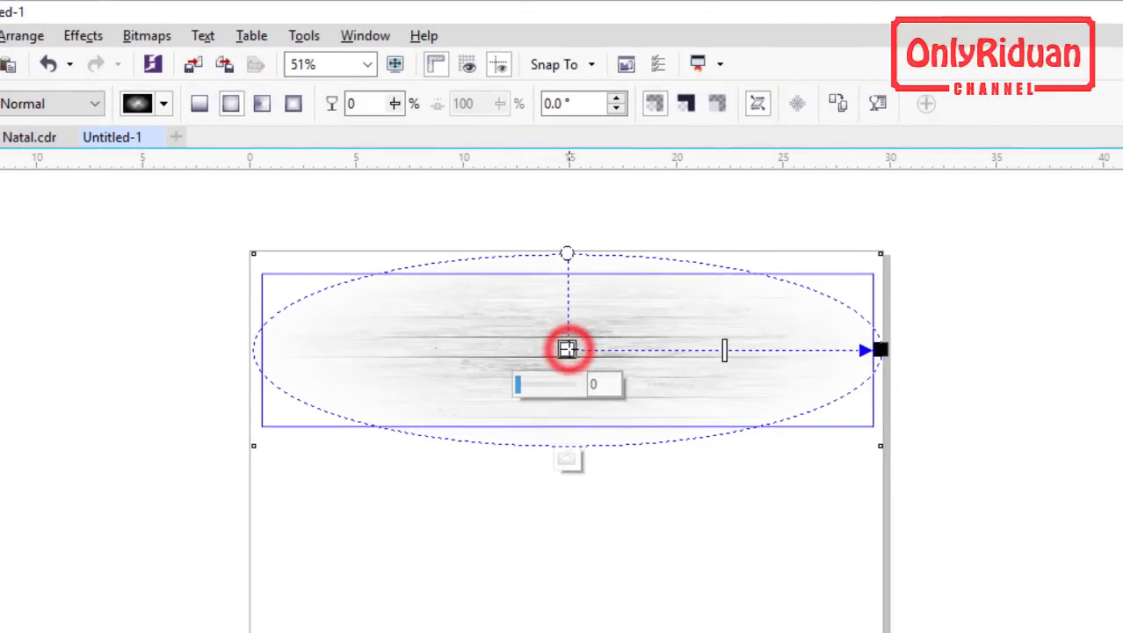
double_click(605, 383)
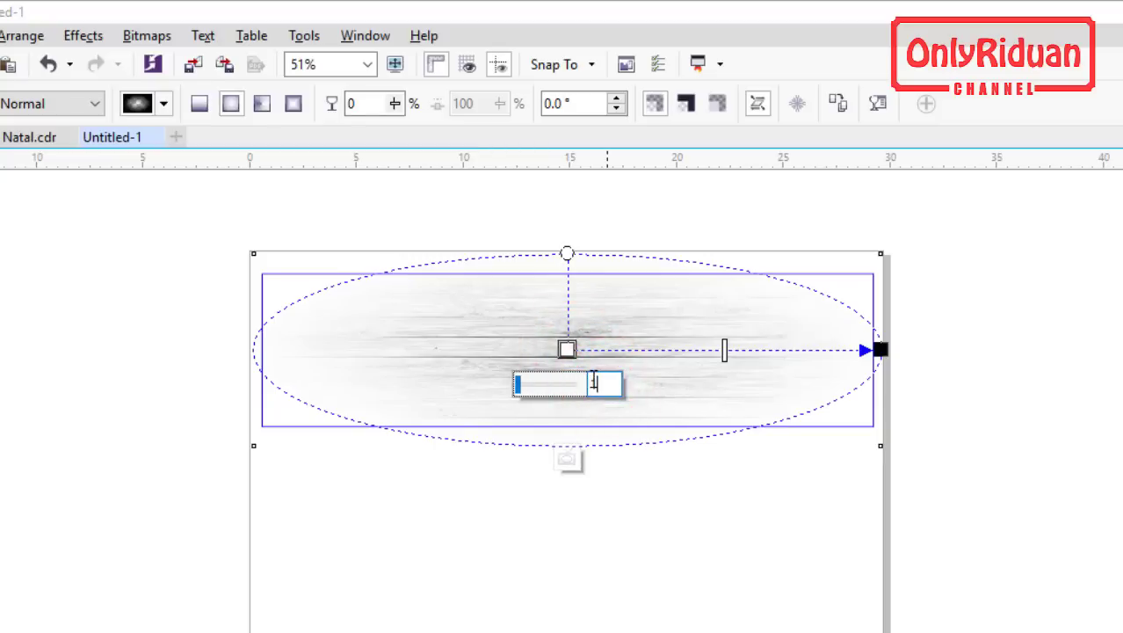
type("100")
key("Return")
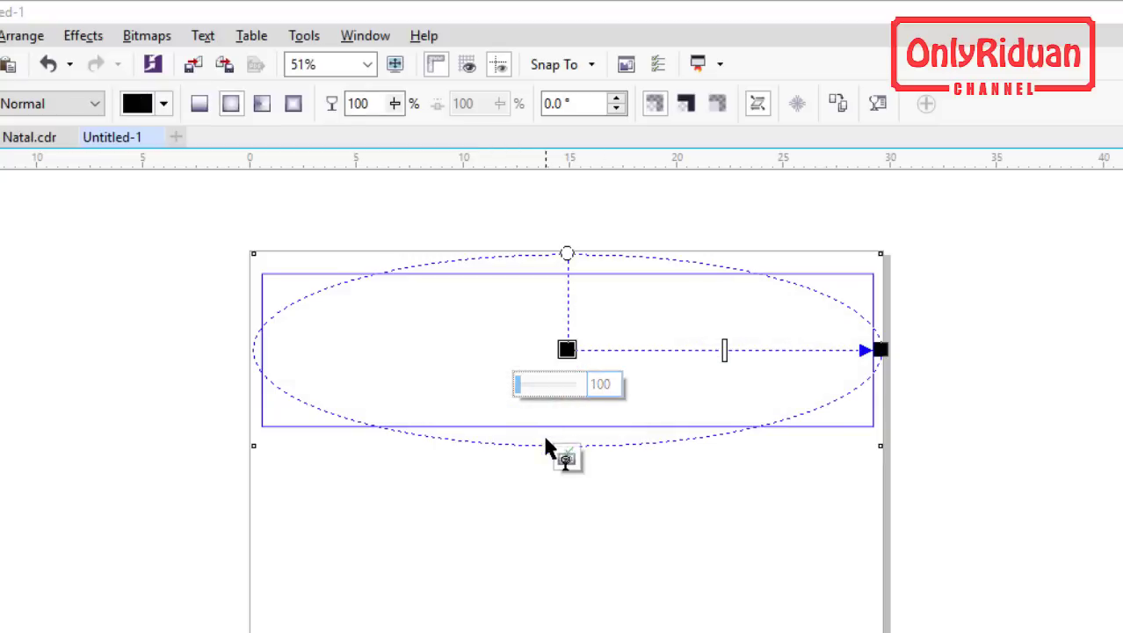
left_click(881, 348)
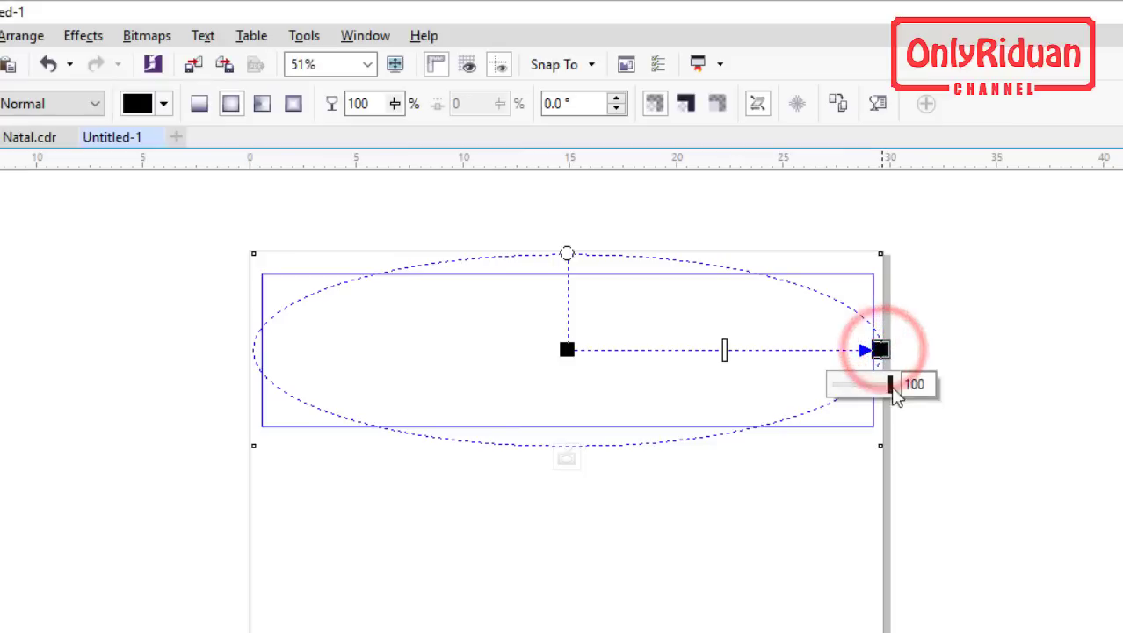
double_click(918, 384)
type("0")
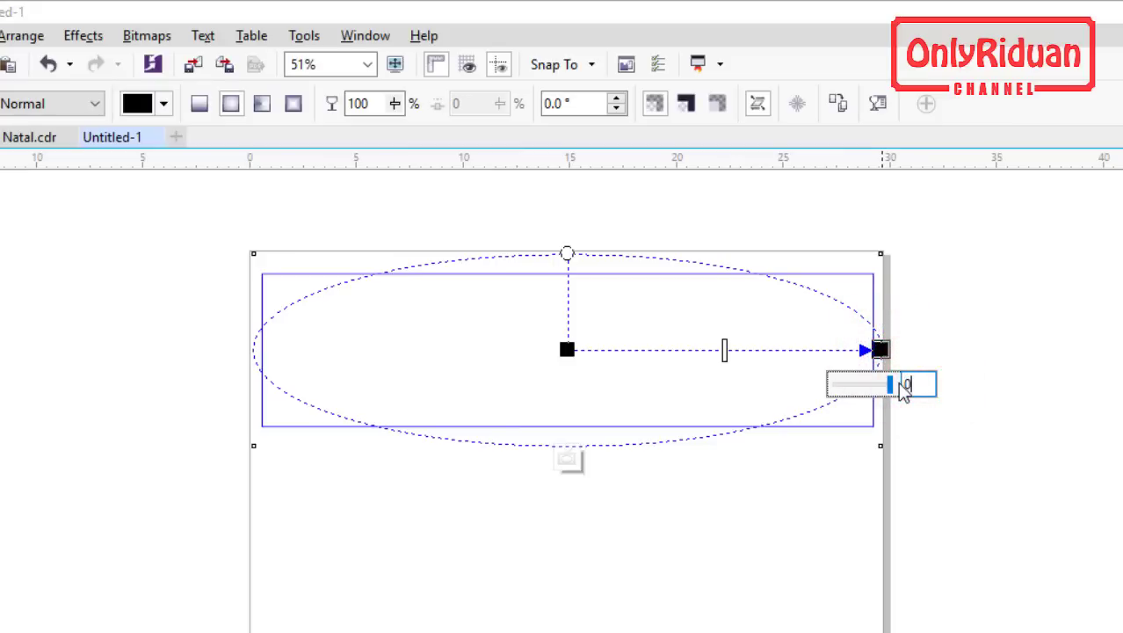
key("Return")
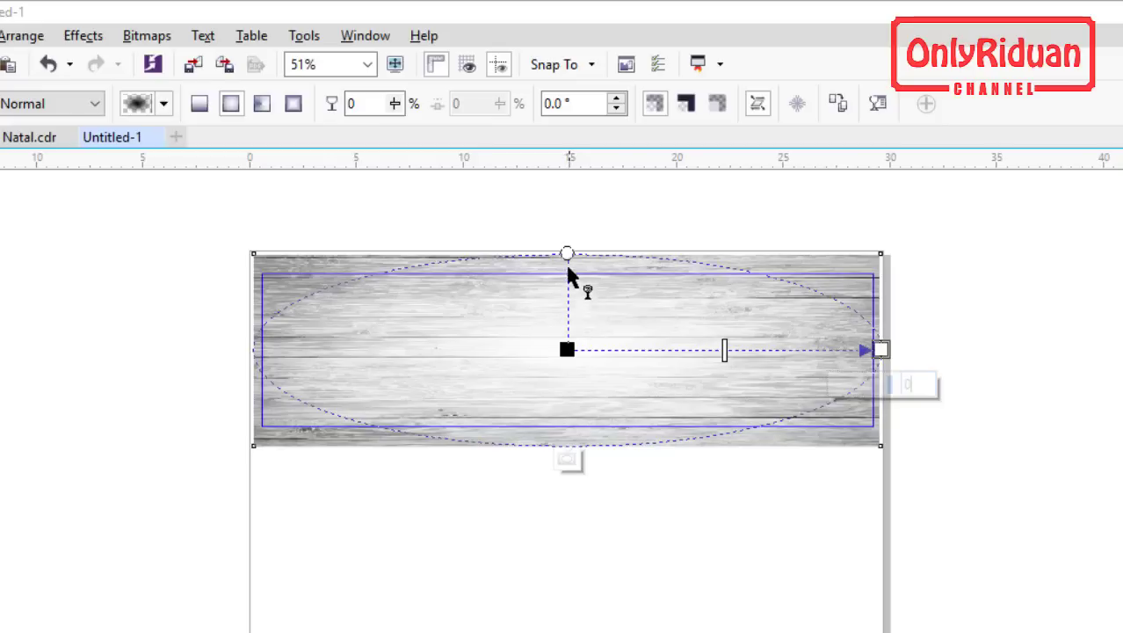
- Stretch the transparency ellipse vertically beyond the wood image and shift its midpoint outward
left_click_drag(567, 254, 568, 218)
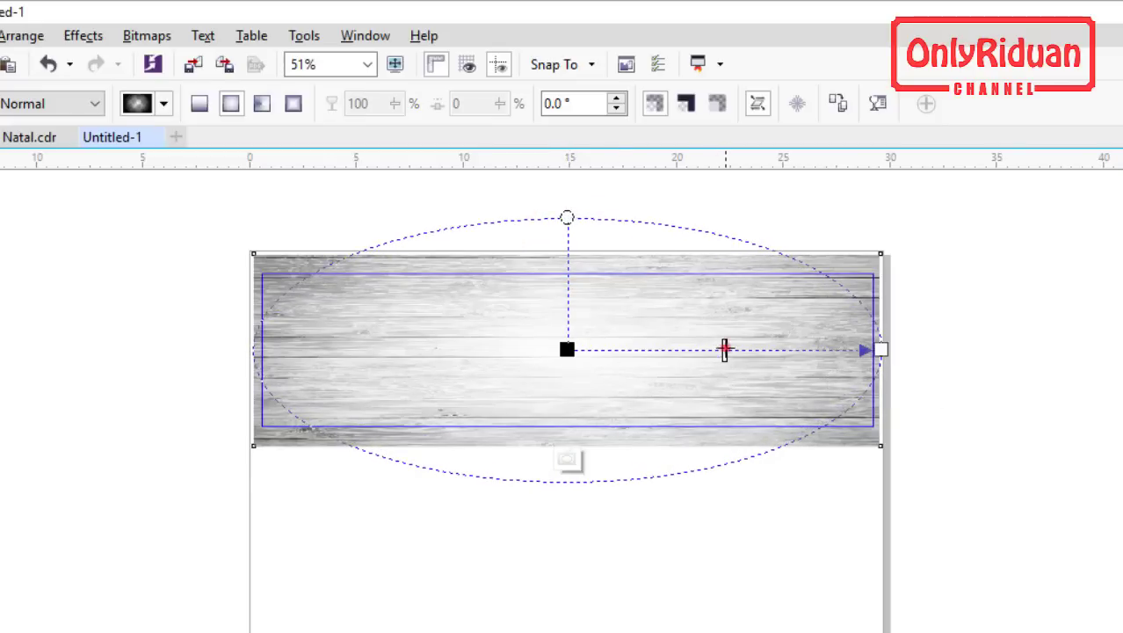
left_click_drag(724, 350, 755, 349)
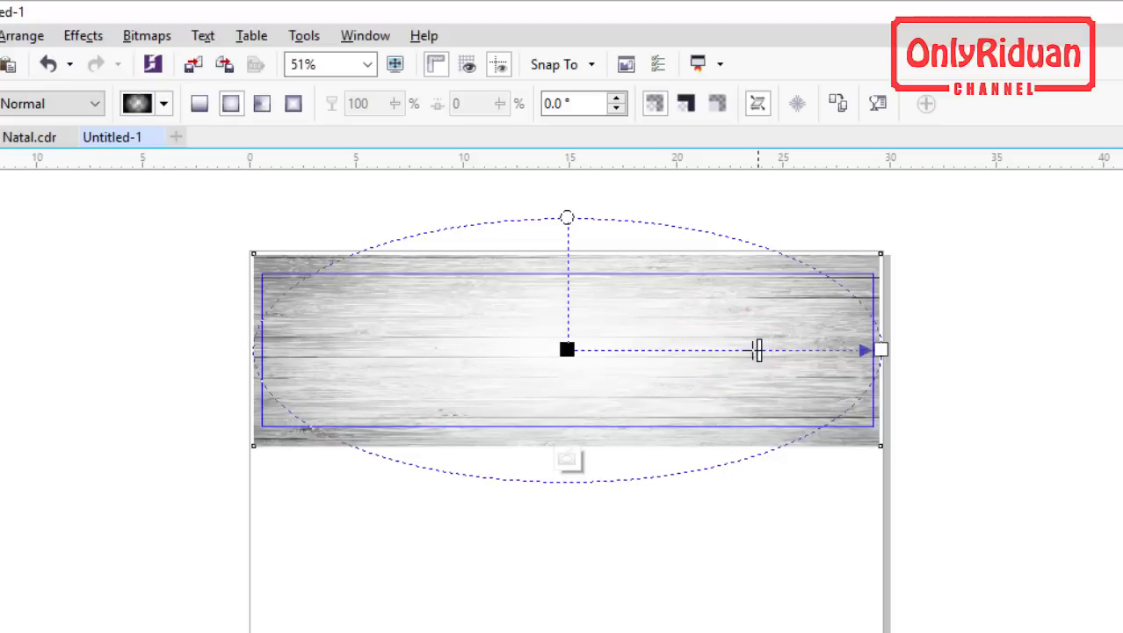
left_click(834, 446)
- Finish editing the PowerClip contents and return to the page
right_click(847, 274)
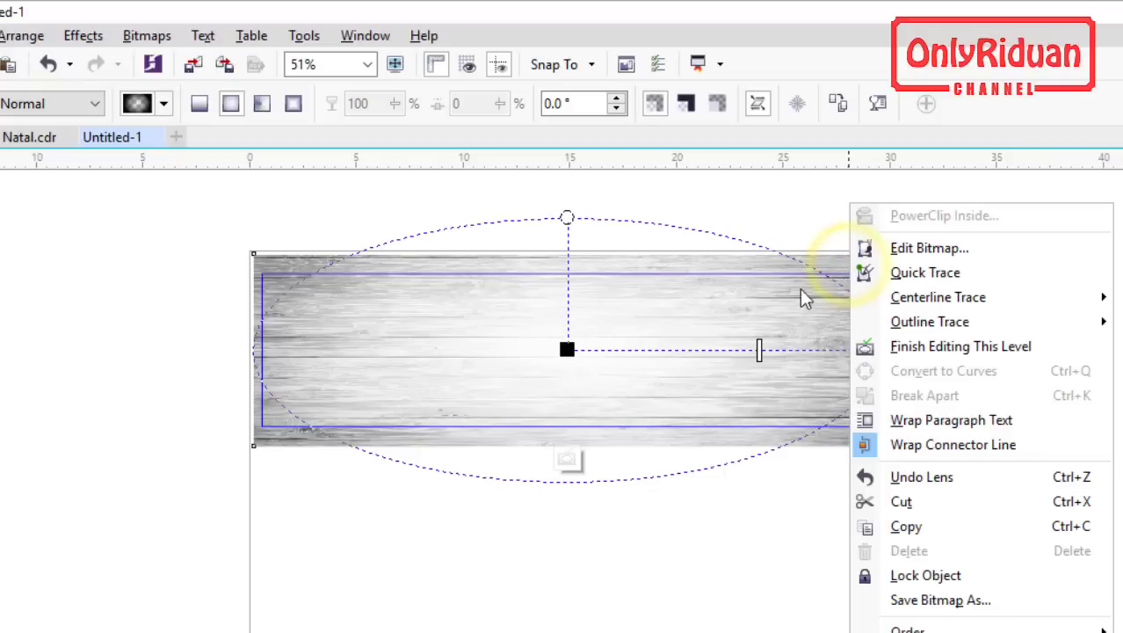
left_click(690, 318)
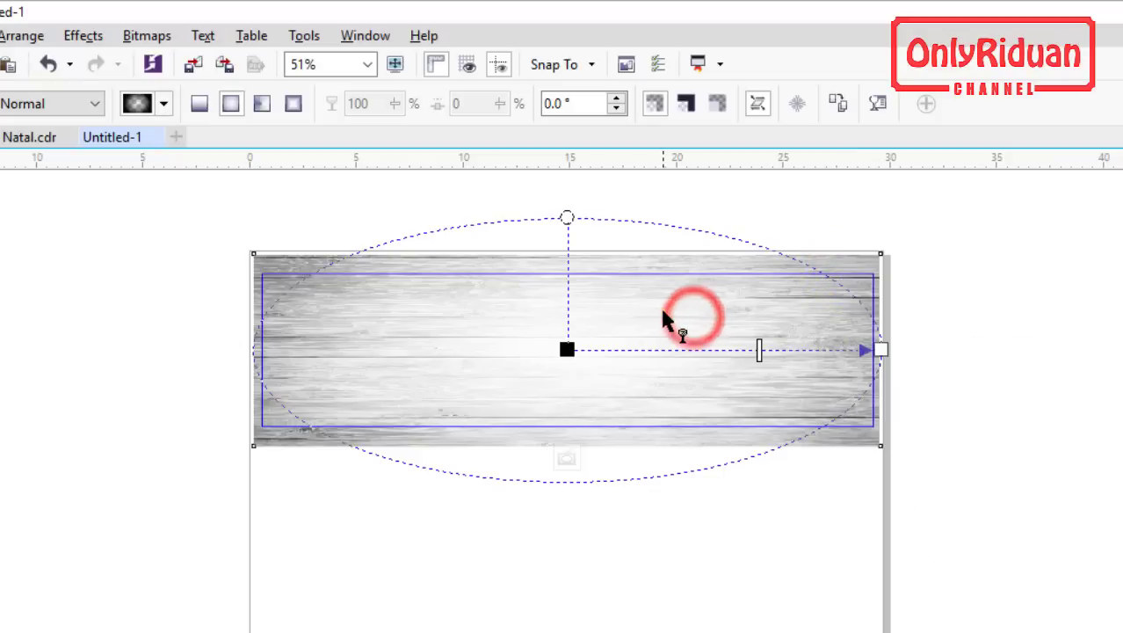
right_click(660, 305)
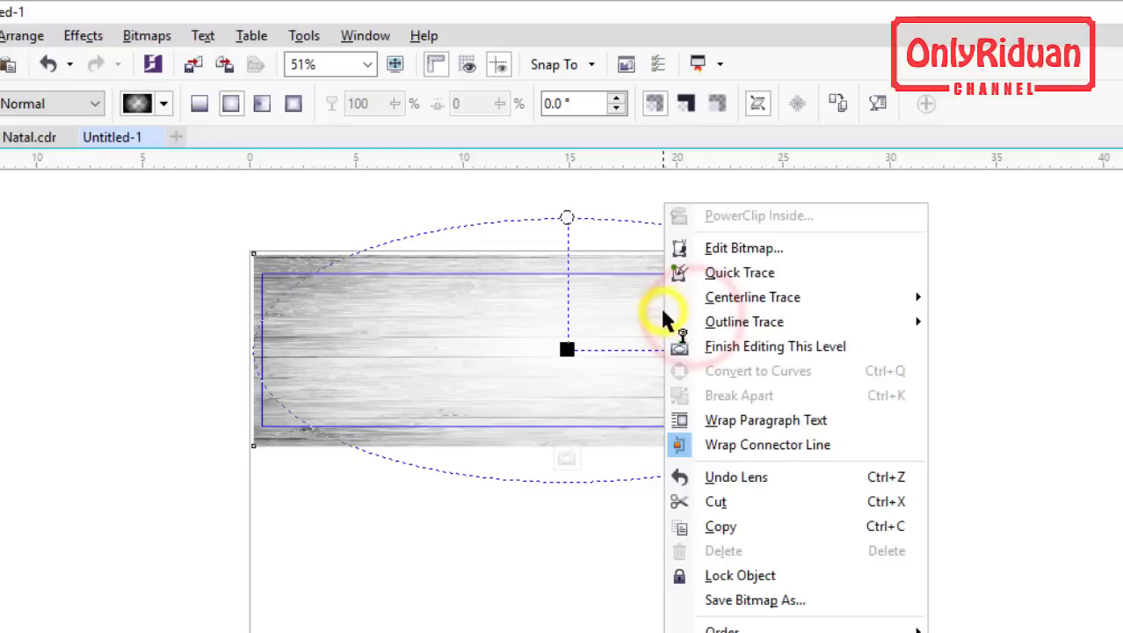
left_click(749, 347)
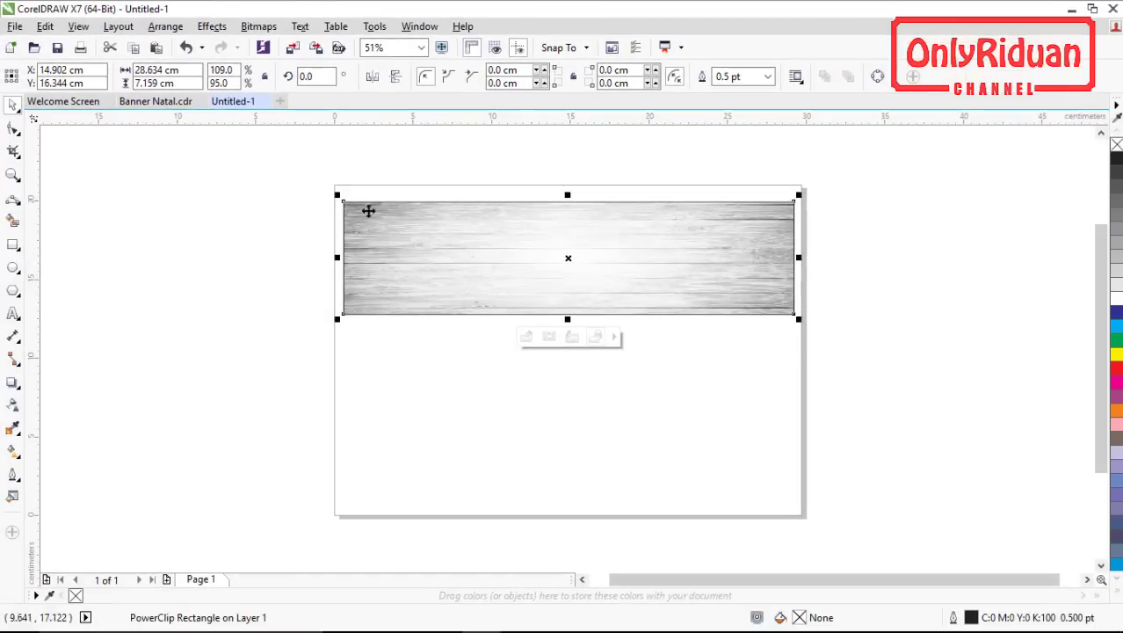
- Check the reference banner, import the christmas-decorations image, and place it at about 6.7 by 7.3 cm over the rectangle's right end
left_click(161, 103)
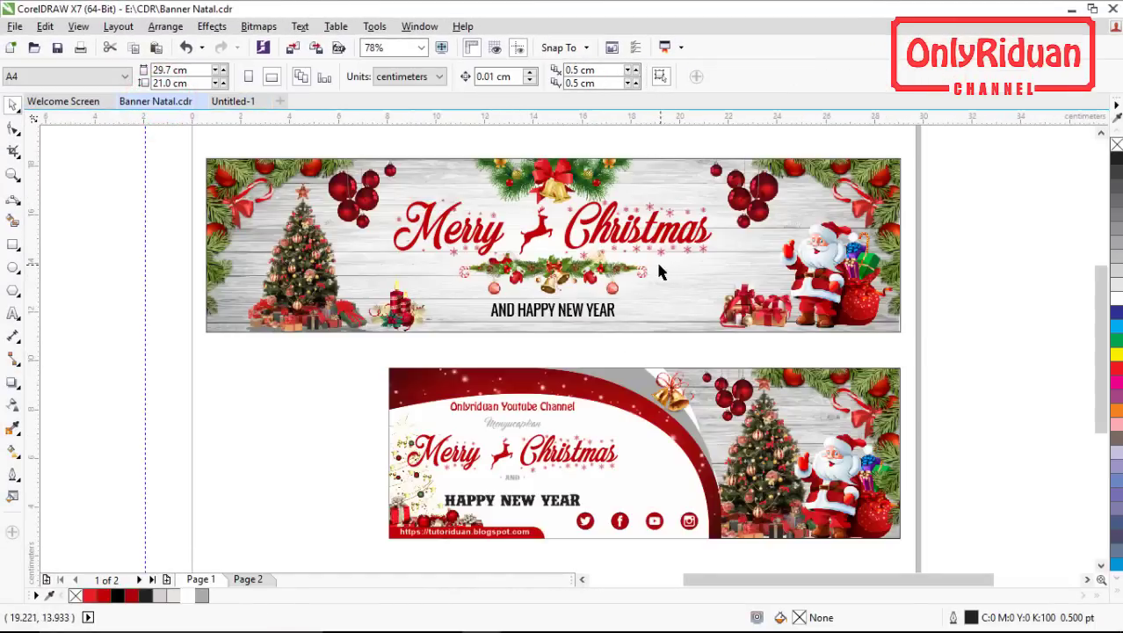
left_click(231, 102)
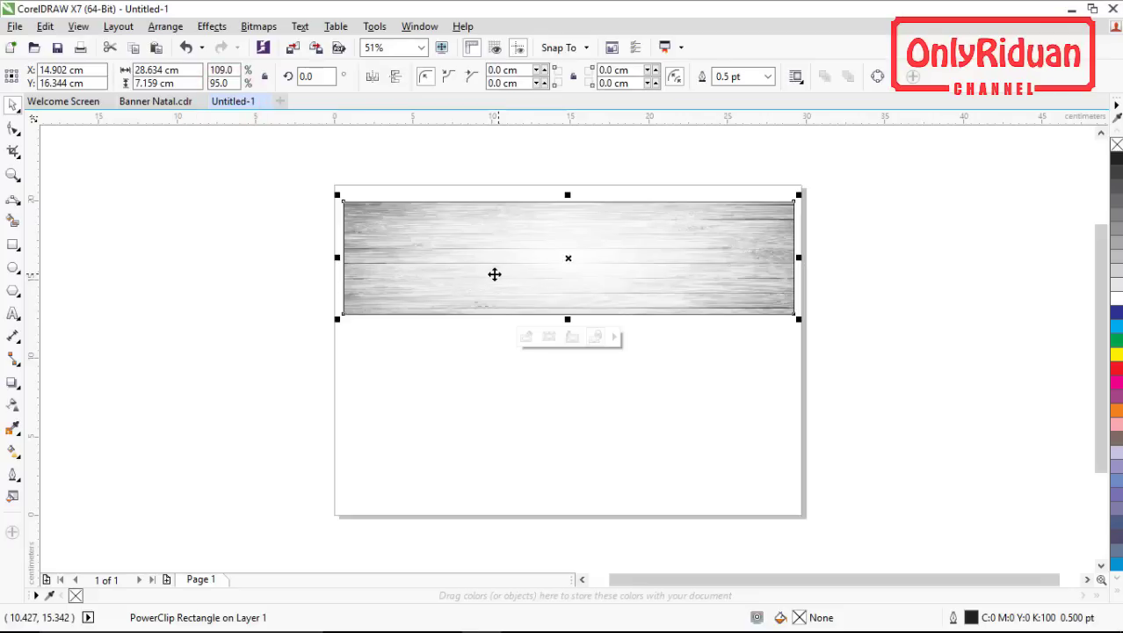
left_click(15, 26)
left_click(51, 279)
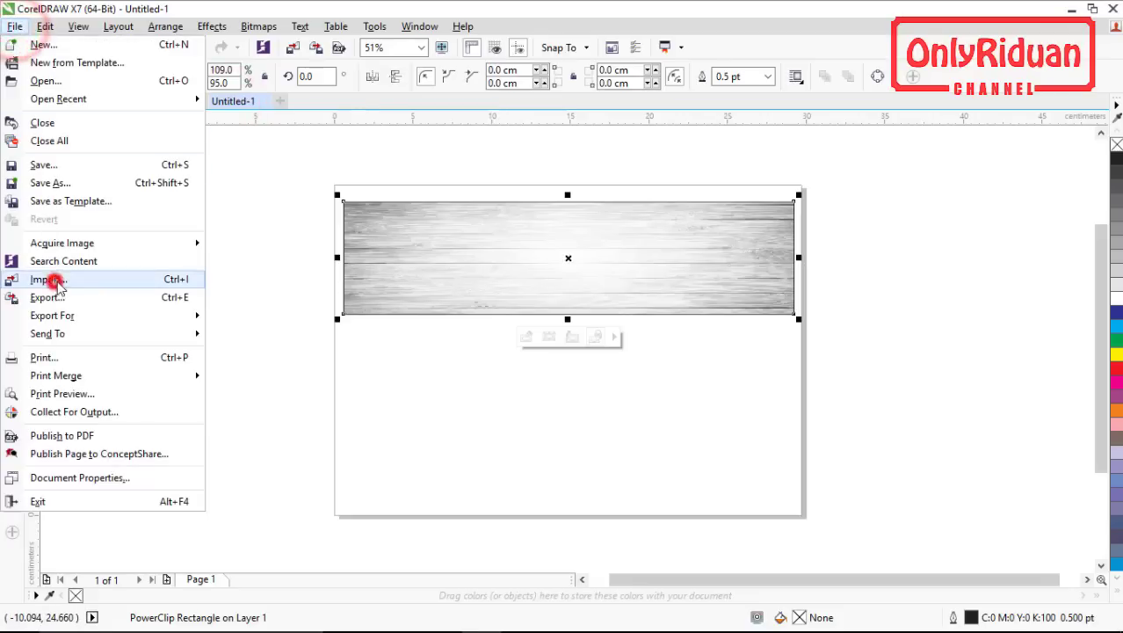
left_click(580, 350)
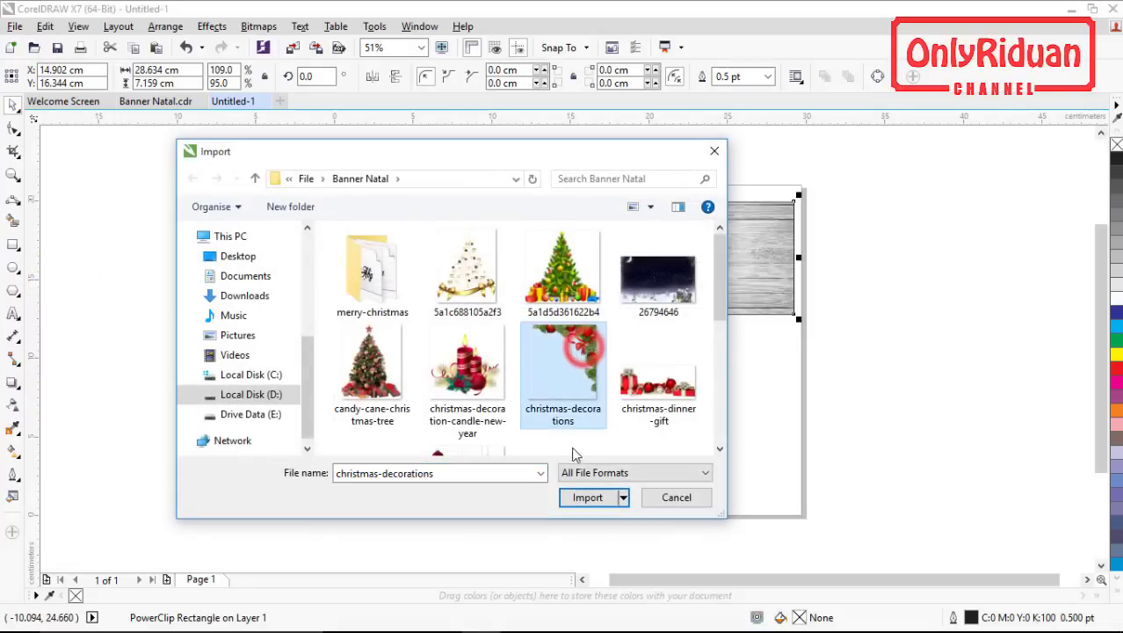
left_click(586, 496)
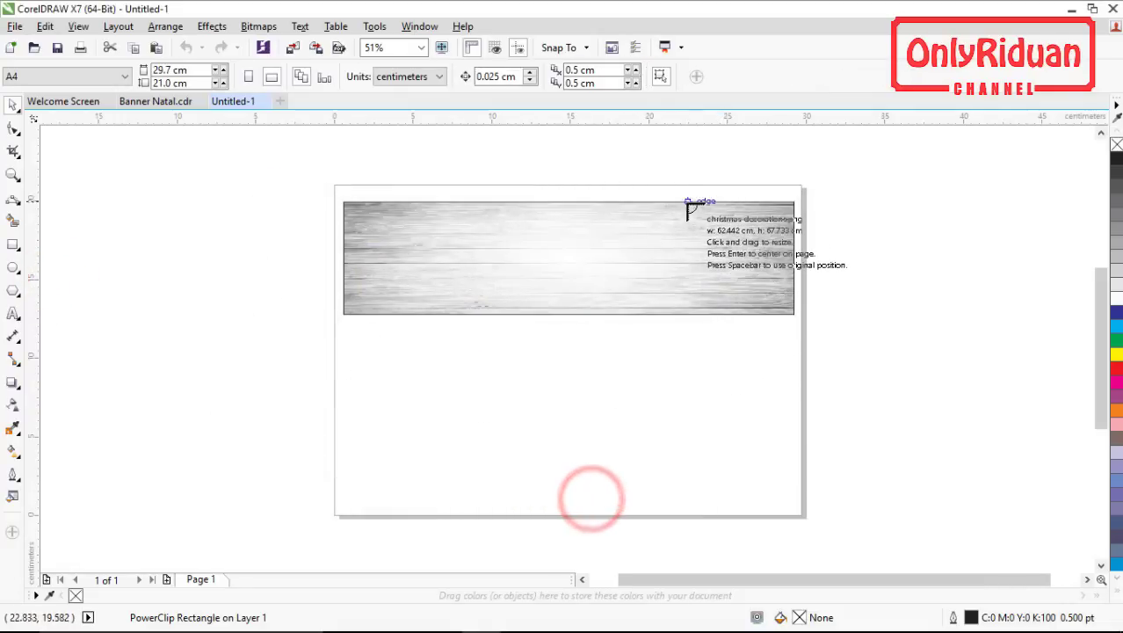
left_click_drag(688, 204, 798, 319)
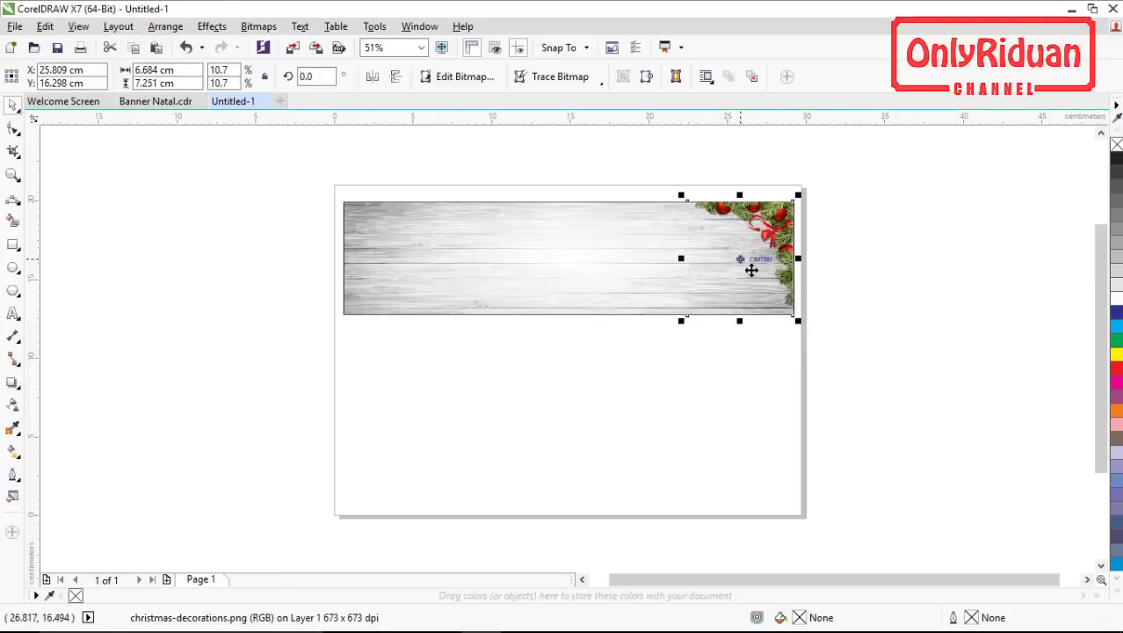
- Reposition the decoration by snapping its upper-right node to the rectangle's upper-right corner
scroll(760, 273, "up", 2)
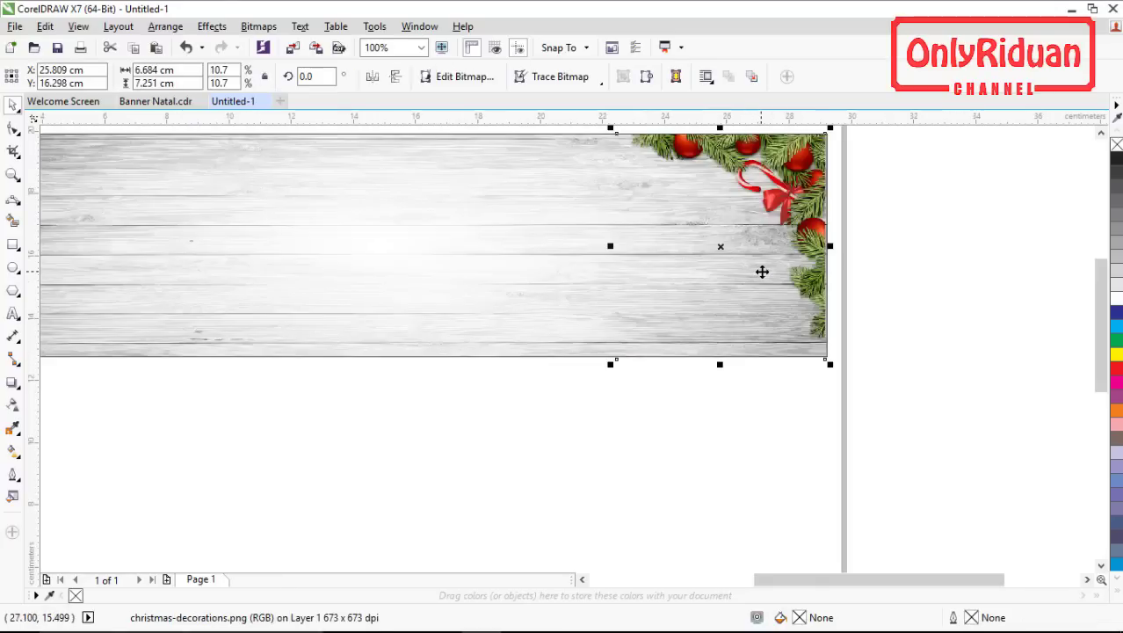
scroll(762, 271, "down", 2)
left_click_drag(764, 264, 677, 303)
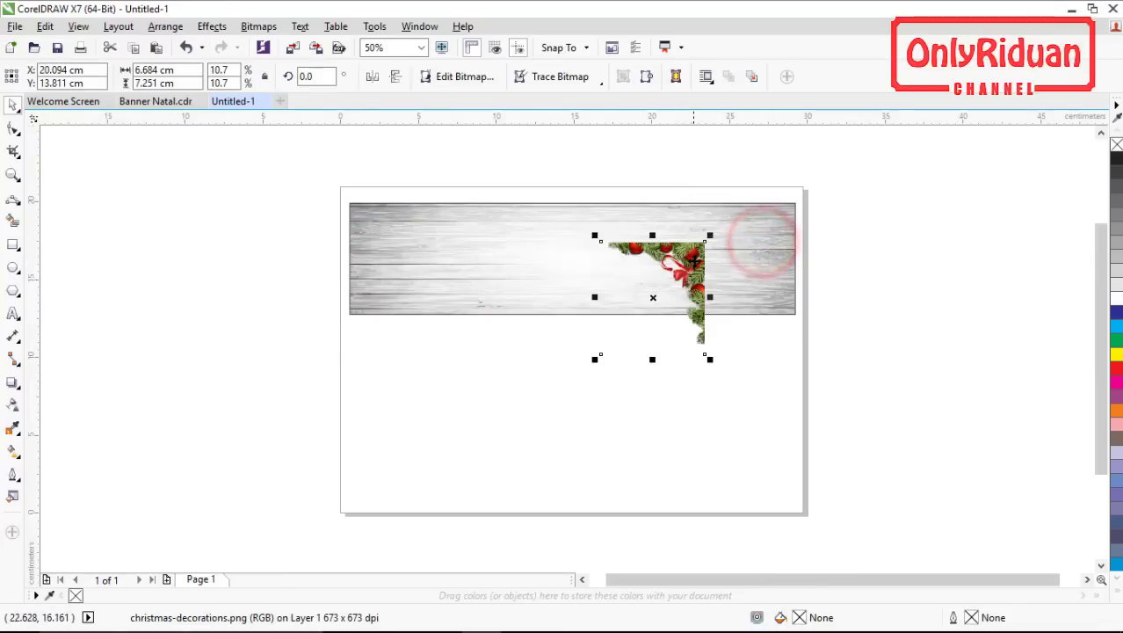
scroll(695, 261, "up", 2)
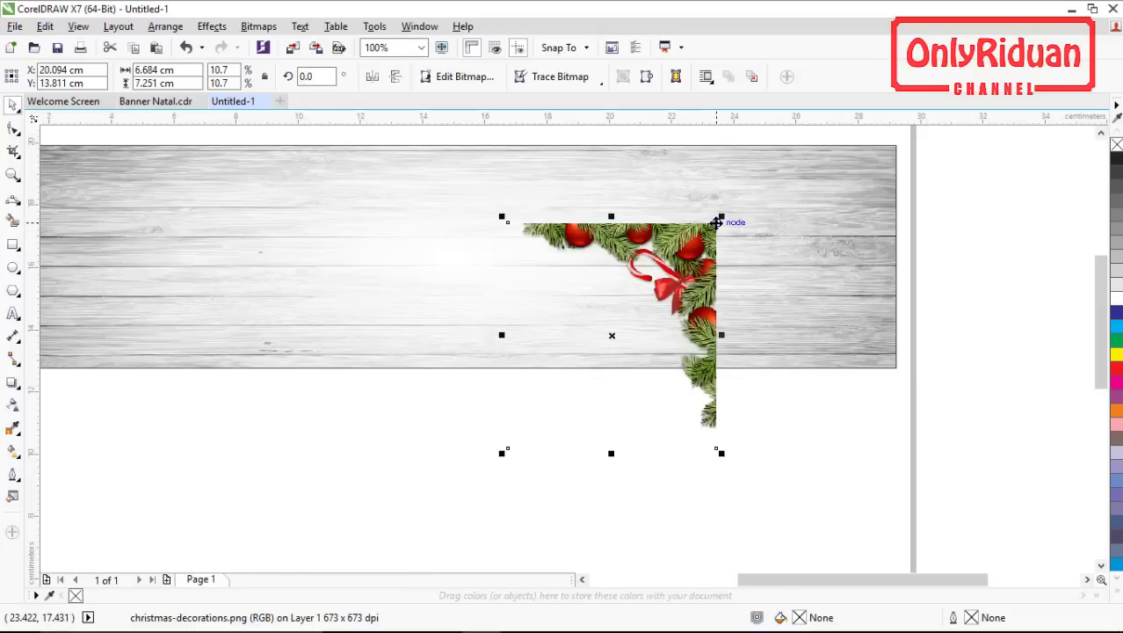
left_click_drag(717, 222, 896, 145)
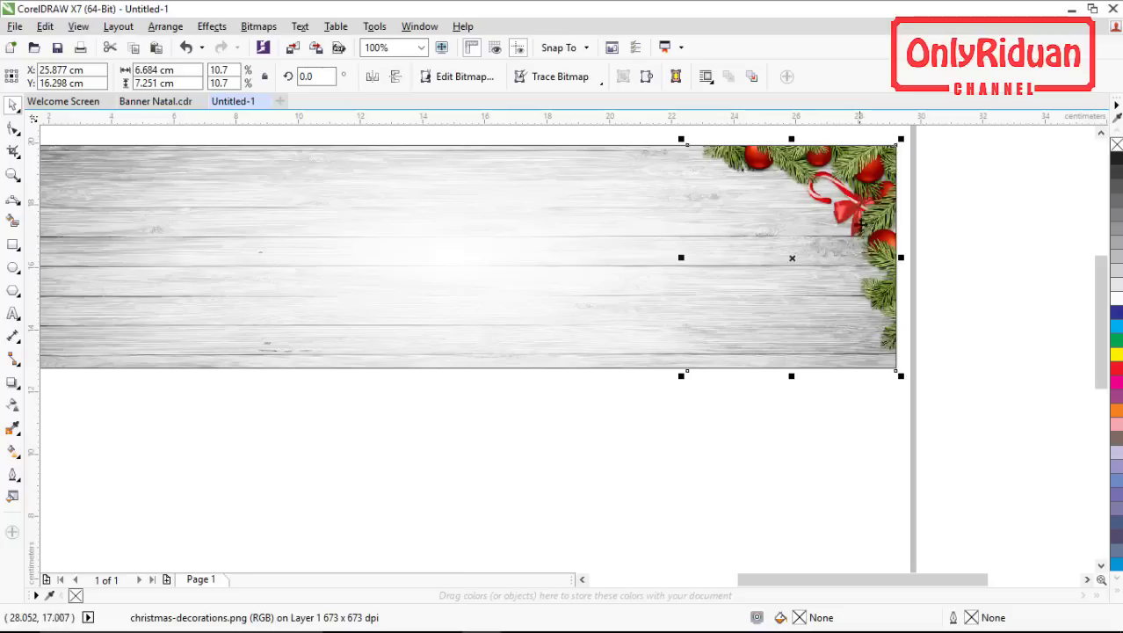
- Place a horizontally mirrored copy of the corner decoration at the wood rectangle's upper-left corner, snapping its node to that corner
left_click_drag(791, 193, 484, 232)
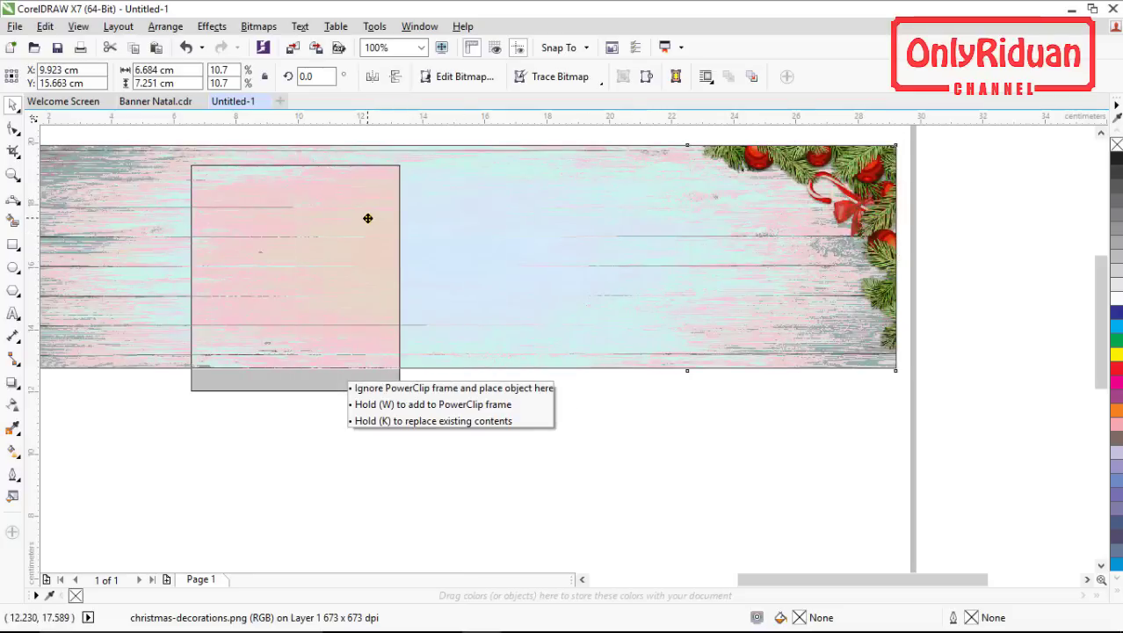
left_click_drag(368, 218, 365, 216)
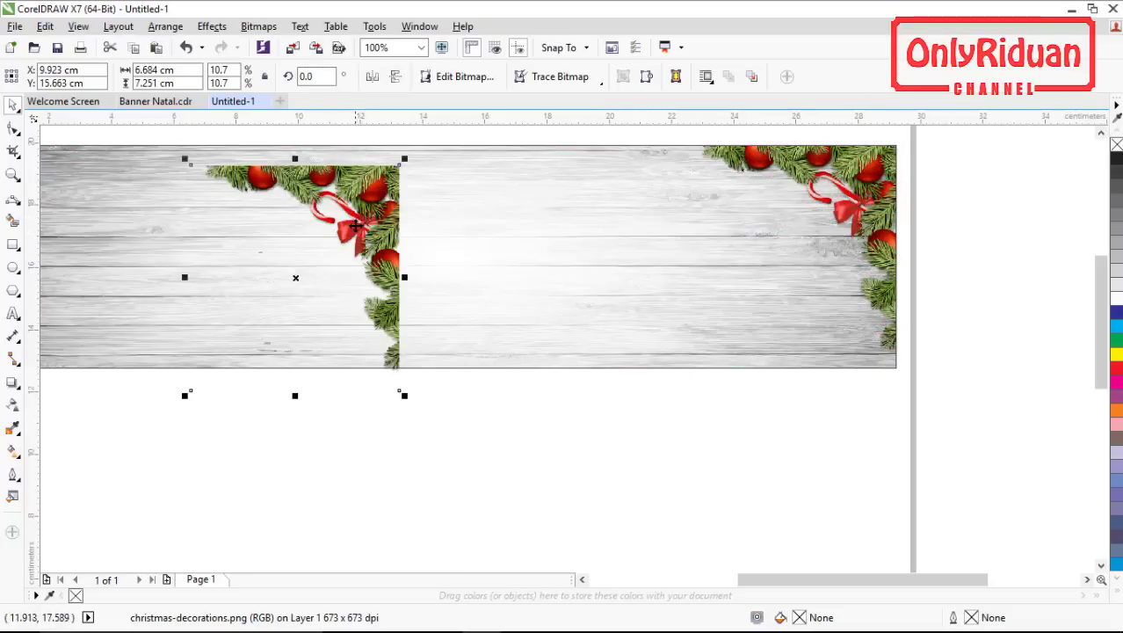
left_click(585, 579)
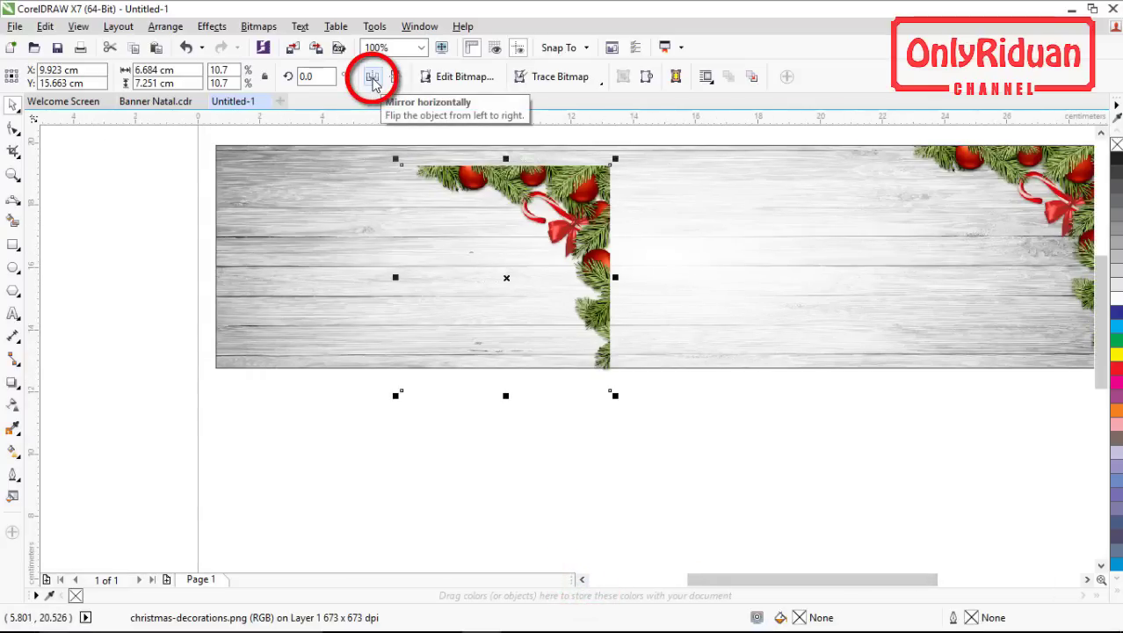
left_click(372, 79)
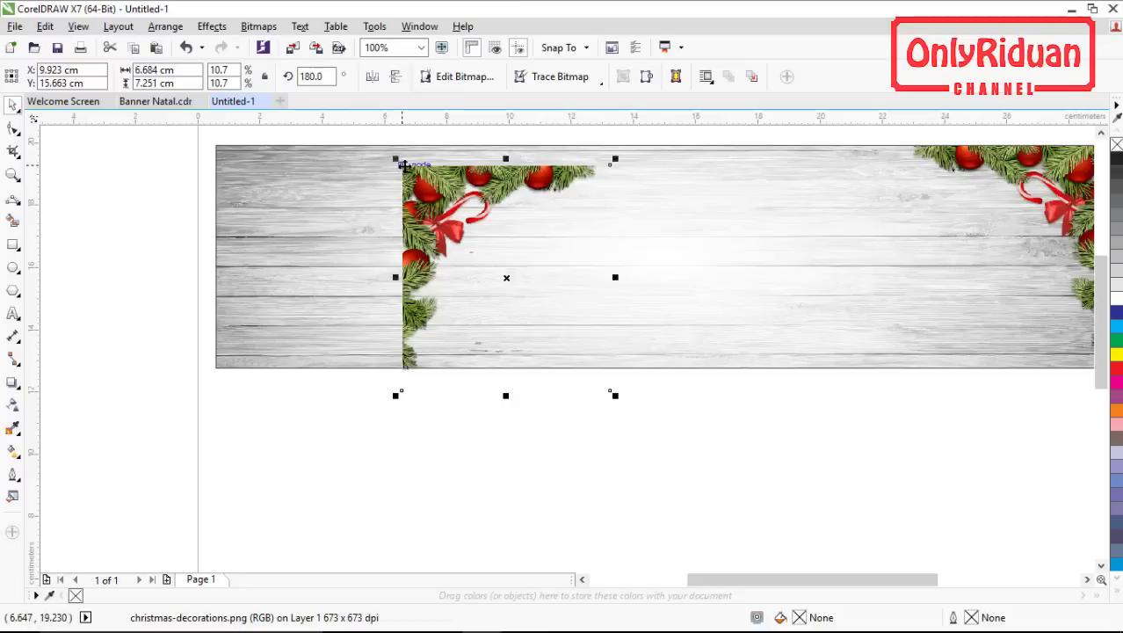
left_click_drag(401, 165, 213, 146)
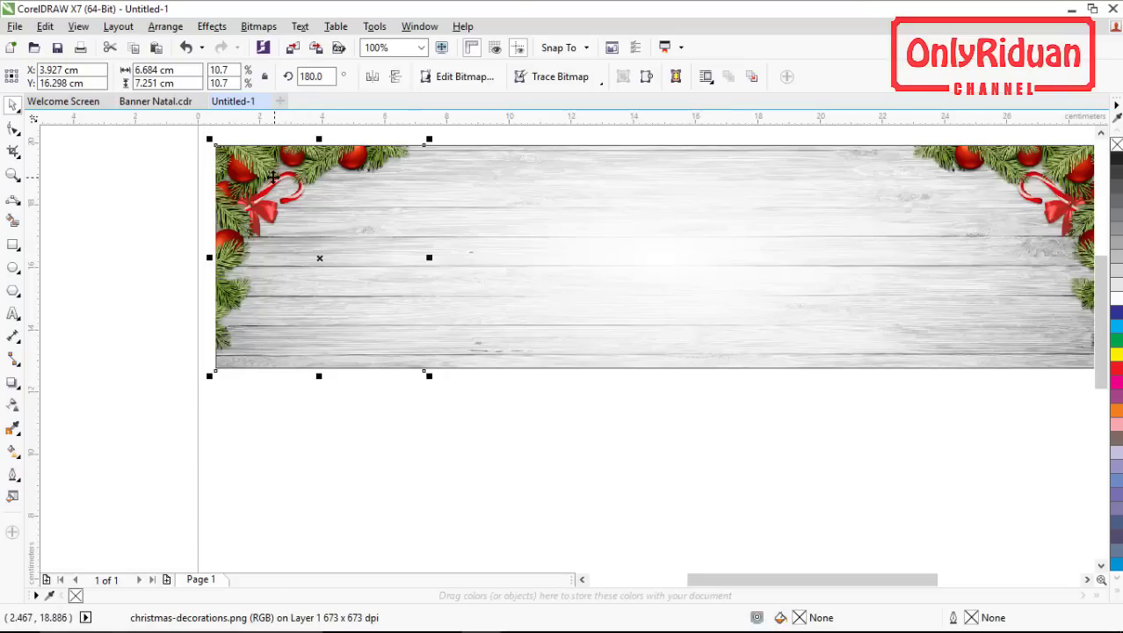
- PowerClip both corner decorations inside the wood rectangle and move the banner slightly lower on the page
right_click(290, 171)
left_click(336, 179)
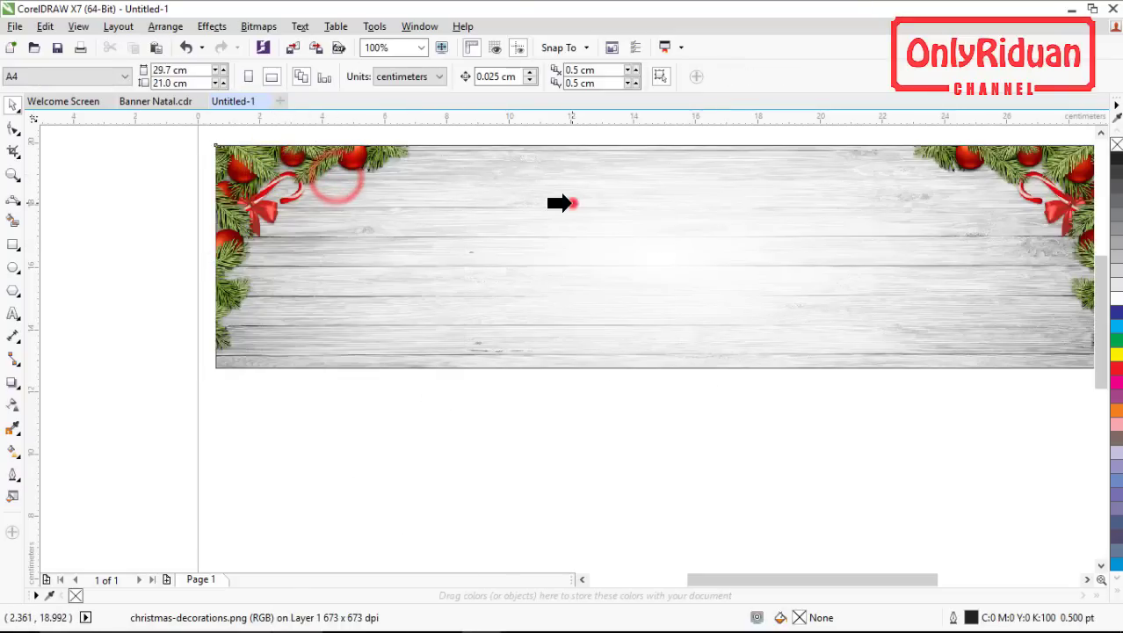
left_click(562, 203)
left_click(1087, 579)
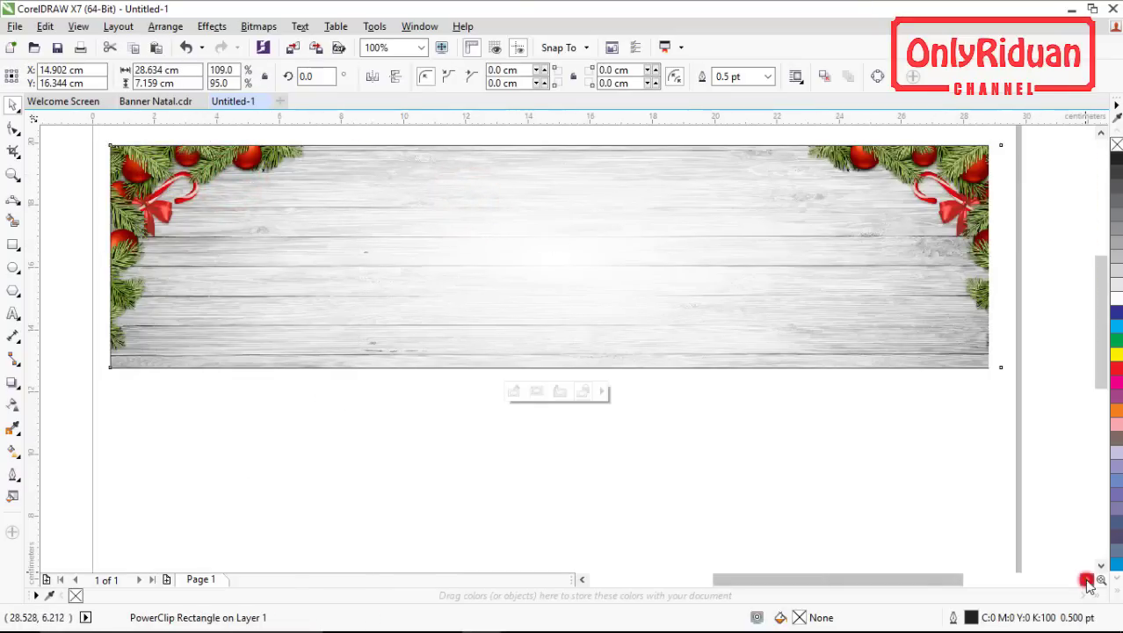
left_click(1087, 579)
right_click(846, 167)
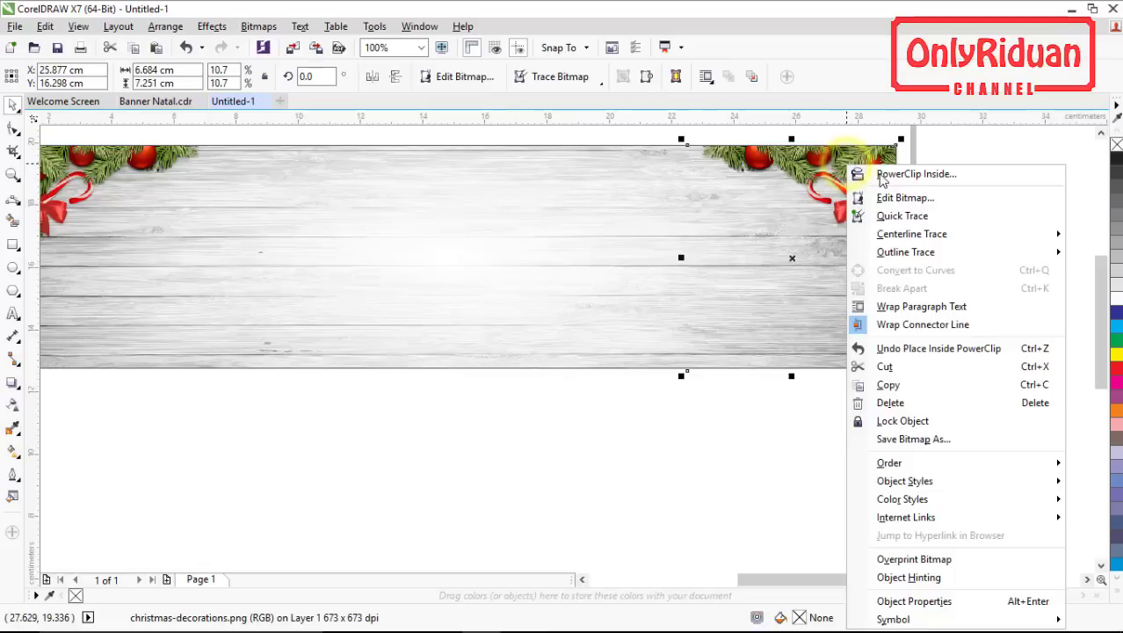
left_click(883, 175)
left_click(558, 193)
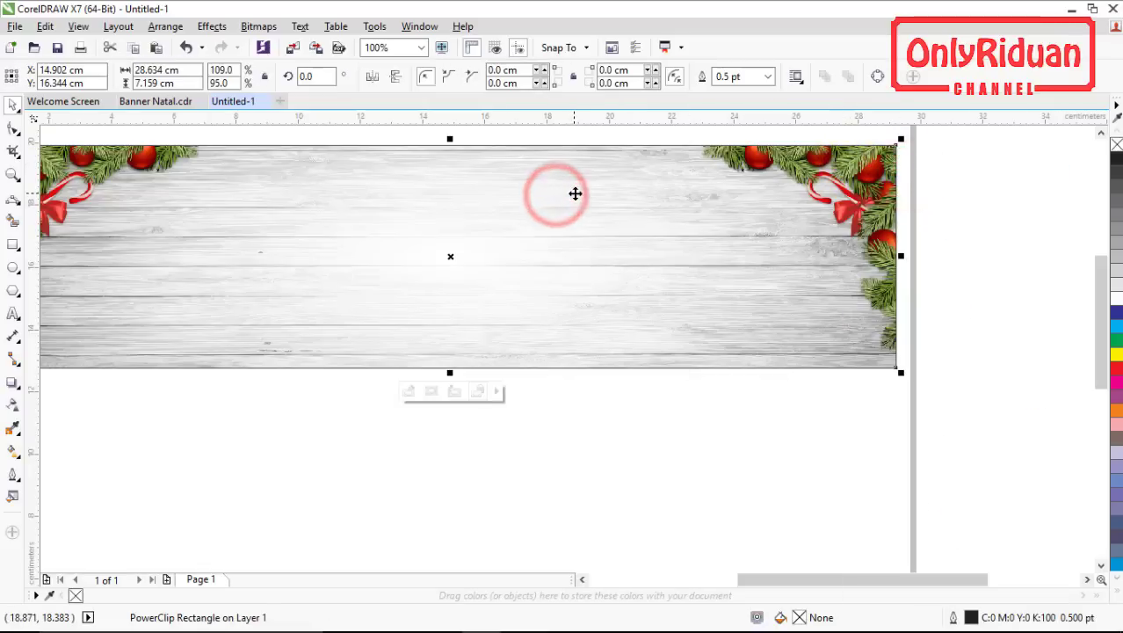
scroll(576, 193, "down", 2)
mouse_move(546, 202)
left_mouse_down()
mouse_move(547, 270)
mouse_move(549, 213)
left_mouse_up()
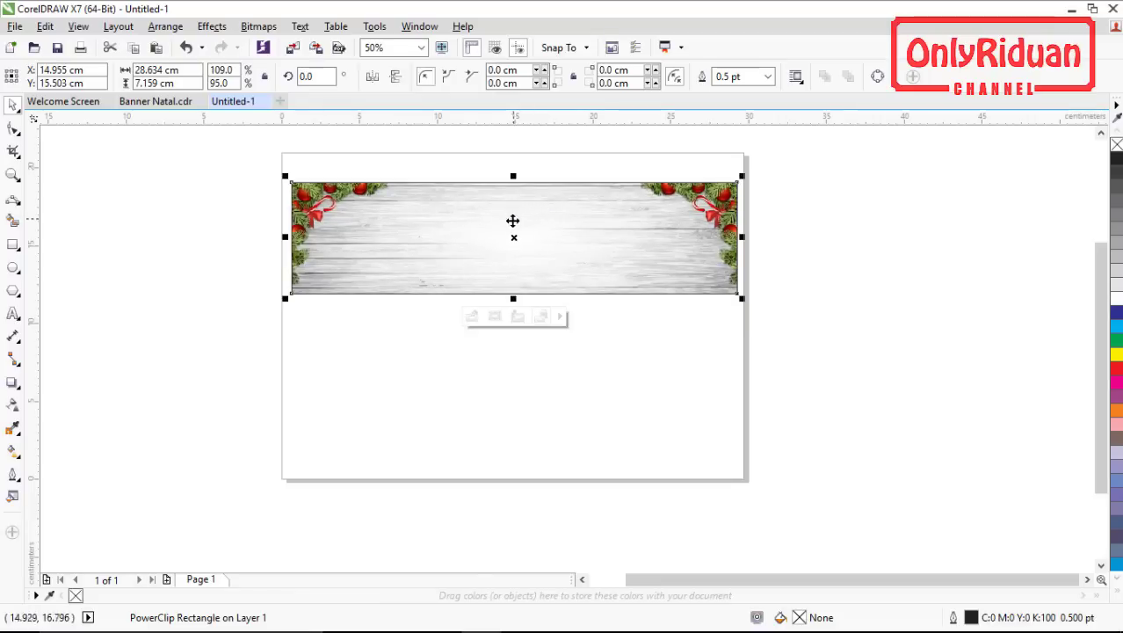
- Import the holiday-christmas-garland-clip-art-baubles image and place it at about 7 by 3 cm in the upper middle of the banner
left_click(14, 28)
left_click(50, 277)
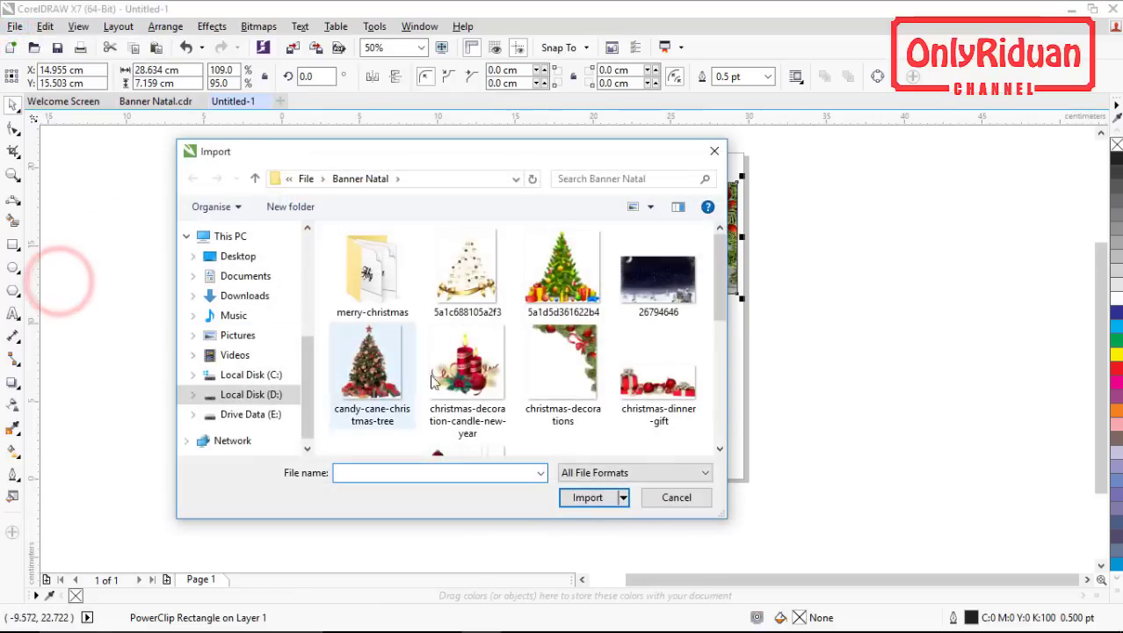
left_click_drag(717, 255, 712, 352)
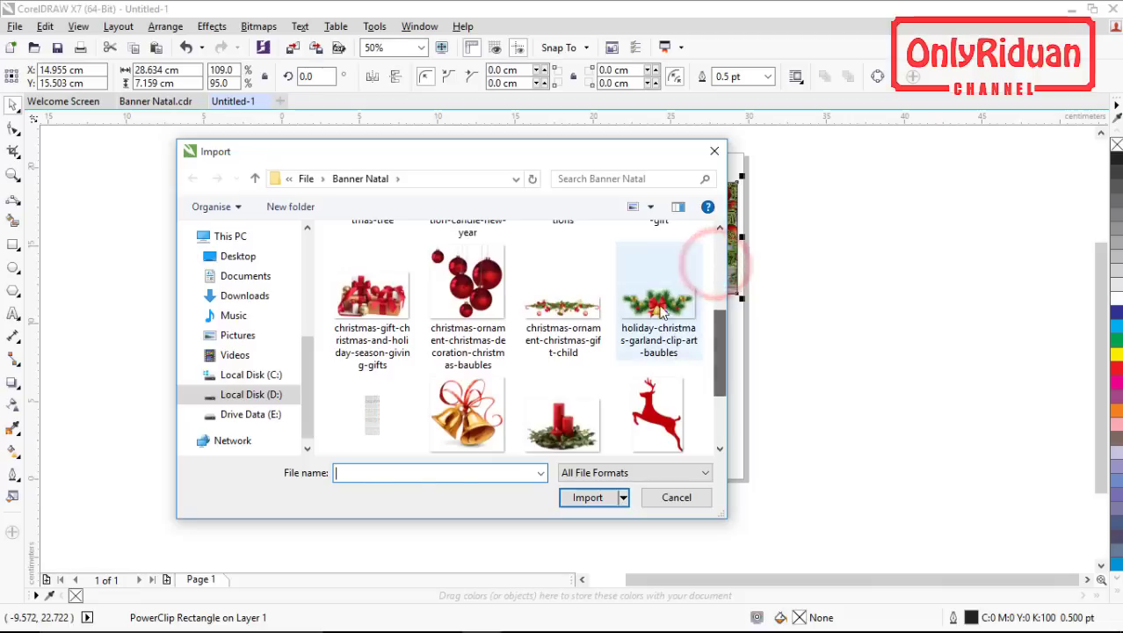
left_click(659, 303)
left_click(588, 497)
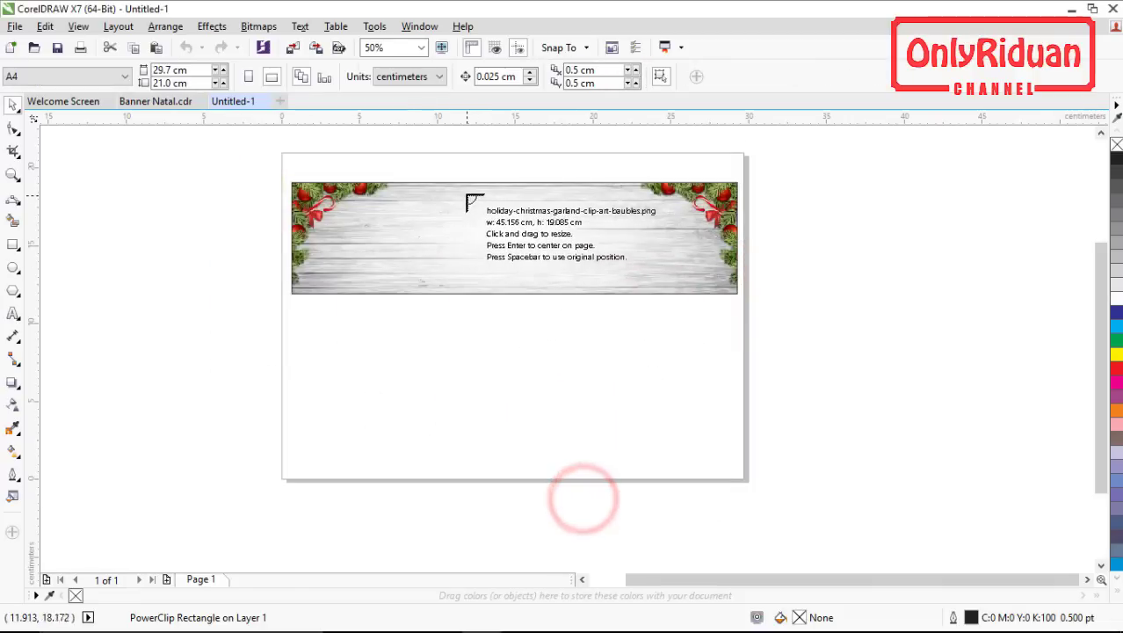
left_click_drag(464, 191, 579, 246)
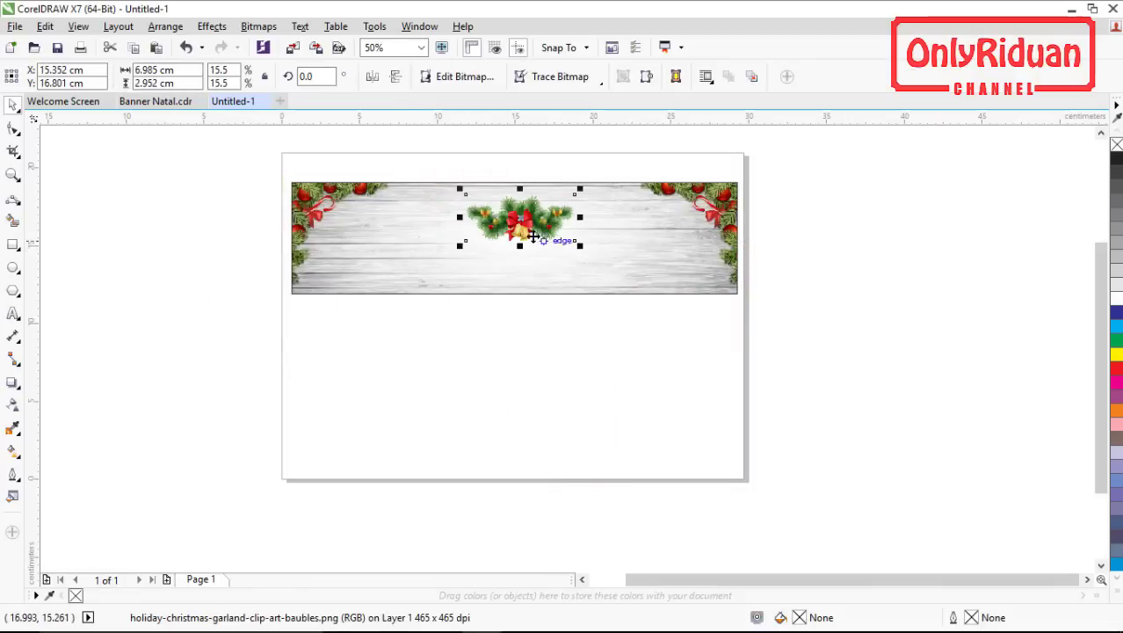
- Move the garland up so it overlaps the banner's top edge and shrink it to about 6.2 by 2.6 cm
left_click_drag(525, 215, 530, 176)
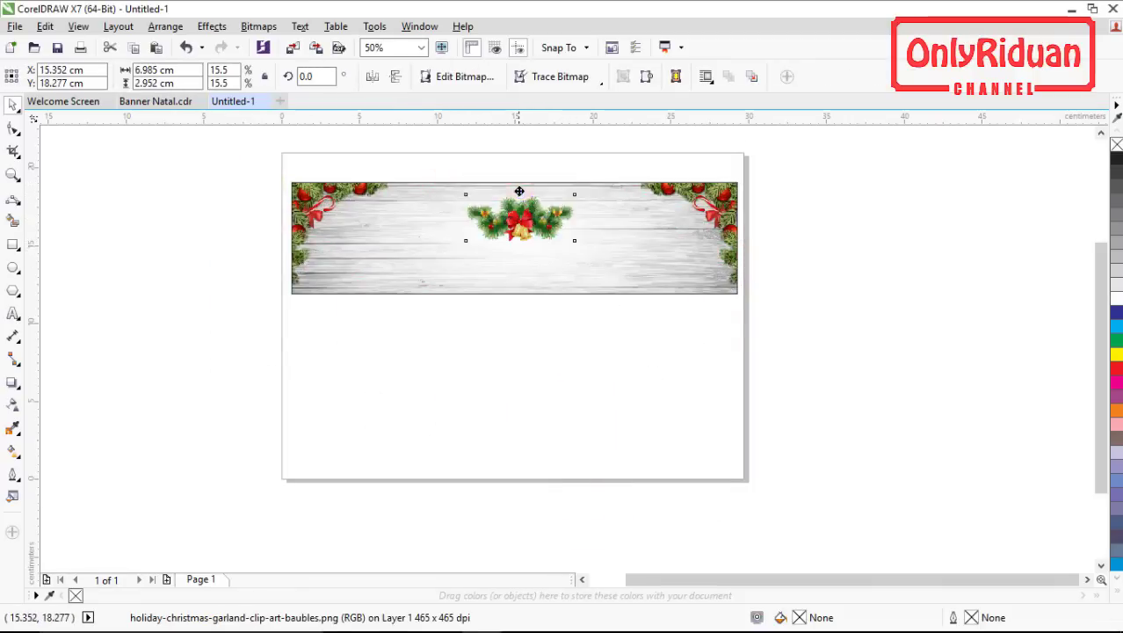
scroll(529, 203, "up", 2)
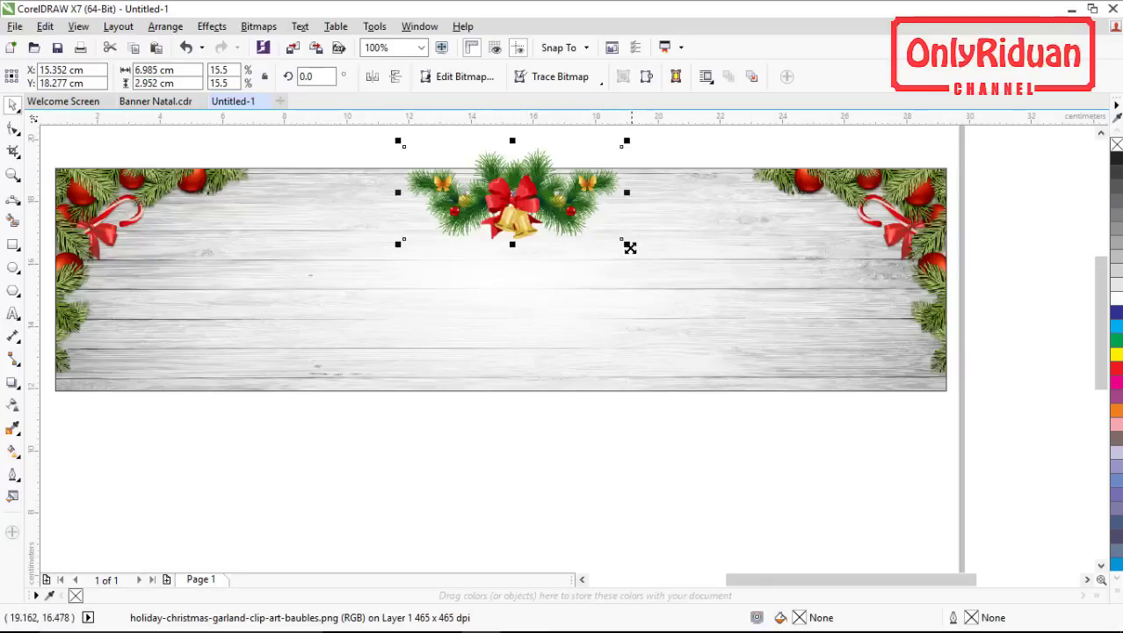
left_click_drag(630, 248, 615, 250)
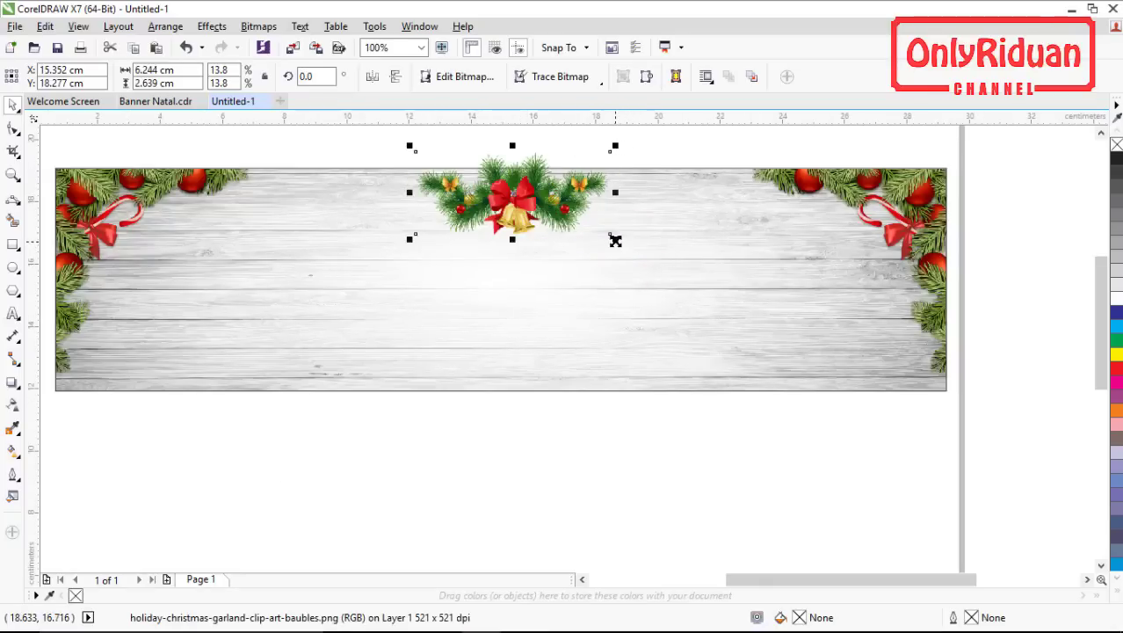
key("Up")
key("Up")
key("Up")
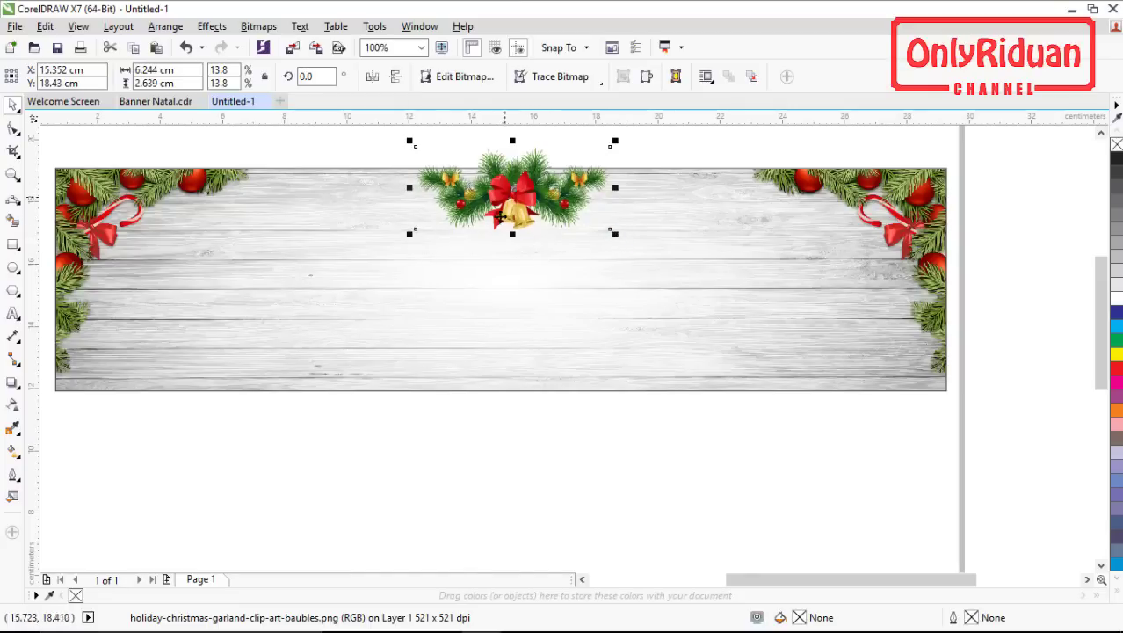
- Center the garland horizontally on the wood rectangle
left_click(533, 294)
key("Tab")
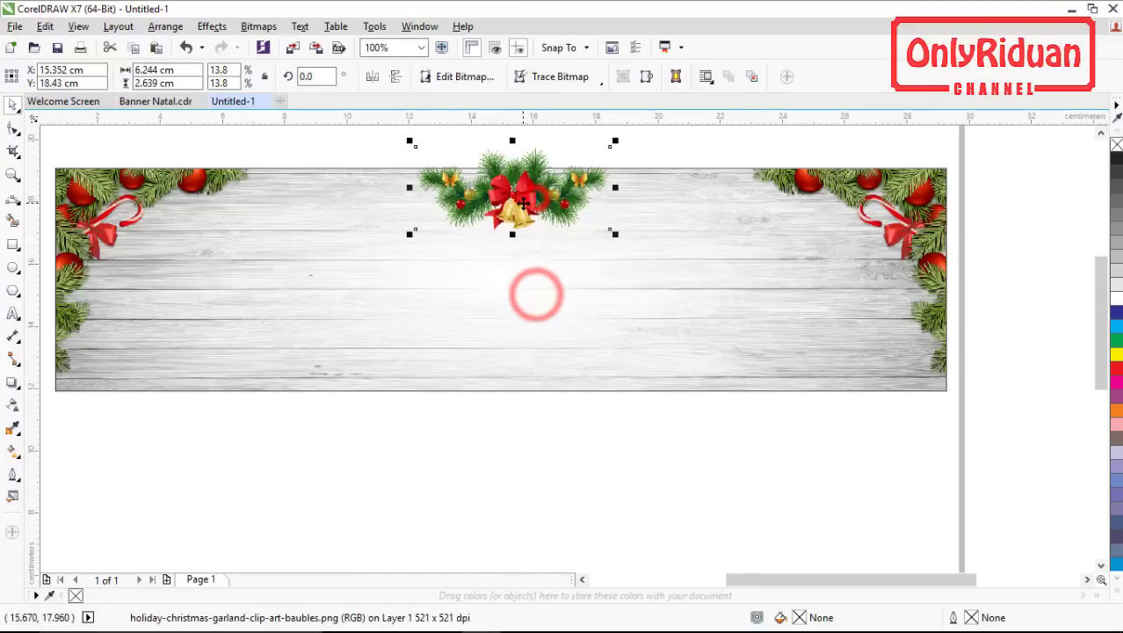
key("shift")
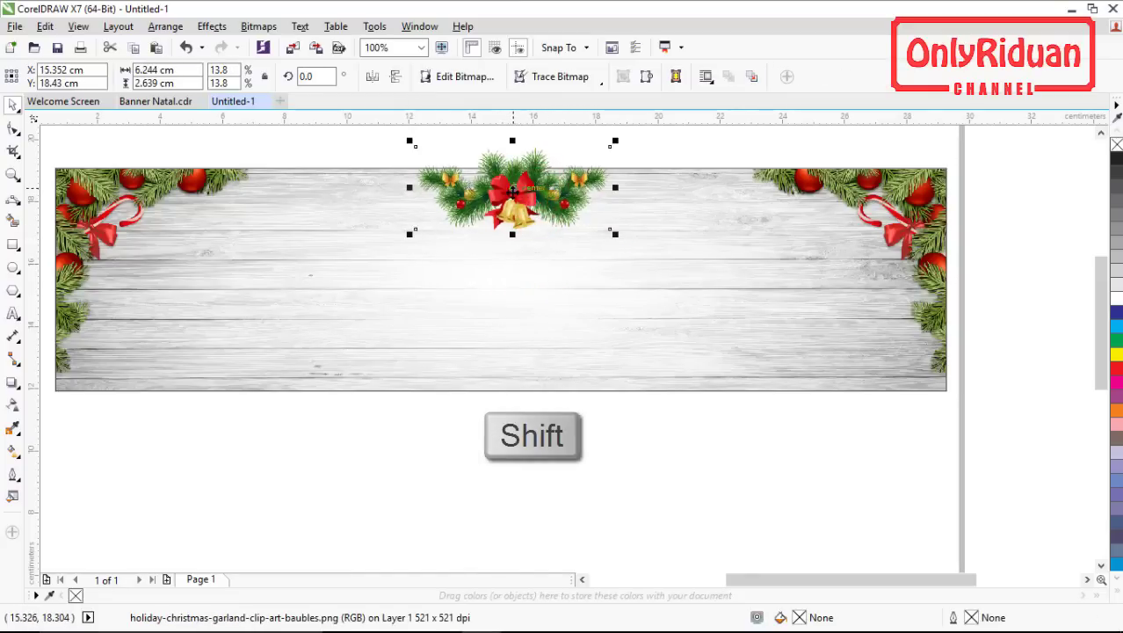
left_click(533, 304, "shift")
key("c")
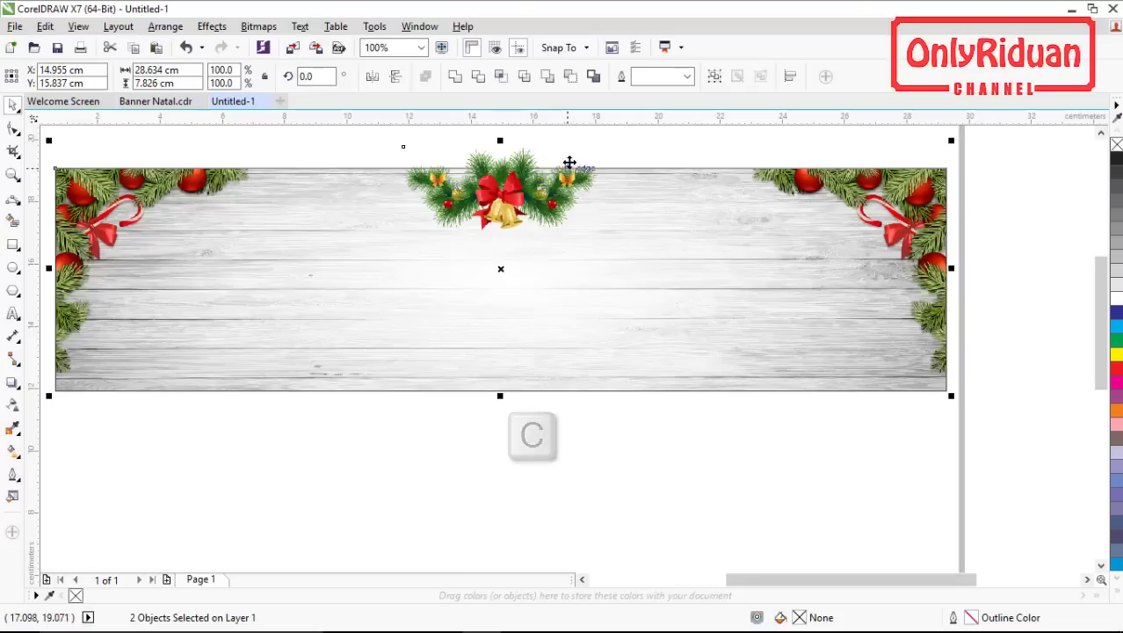
- PowerClip the centered garland inside the wood rectangle so its overhang is cropped at the top edge
left_click(569, 159)
left_click(569, 146)
left_click(570, 146)
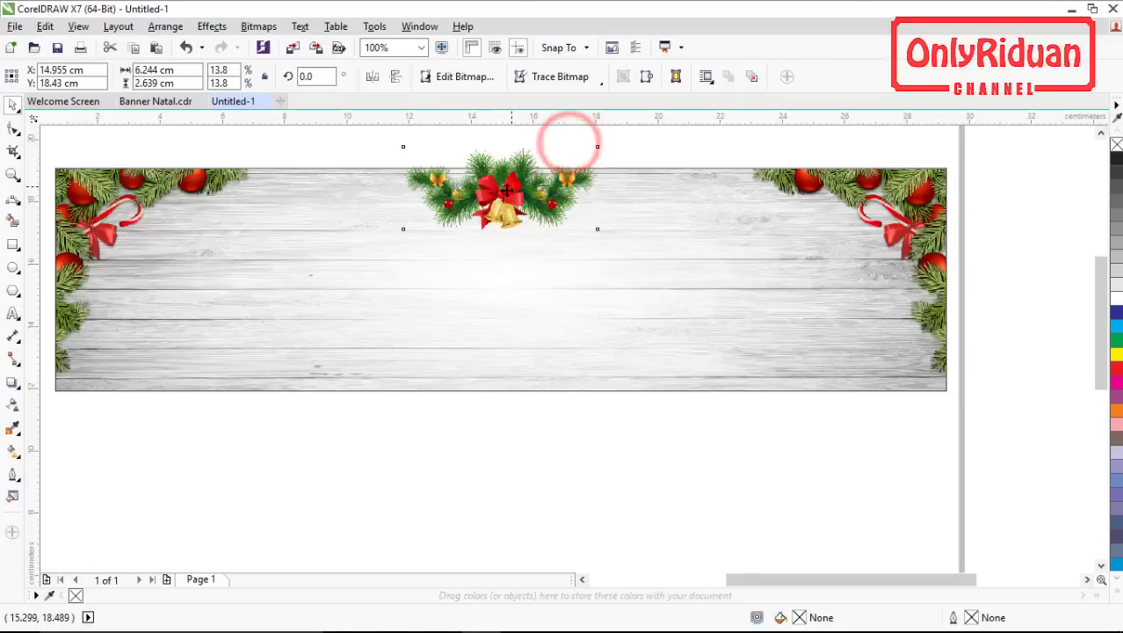
right_click(504, 194)
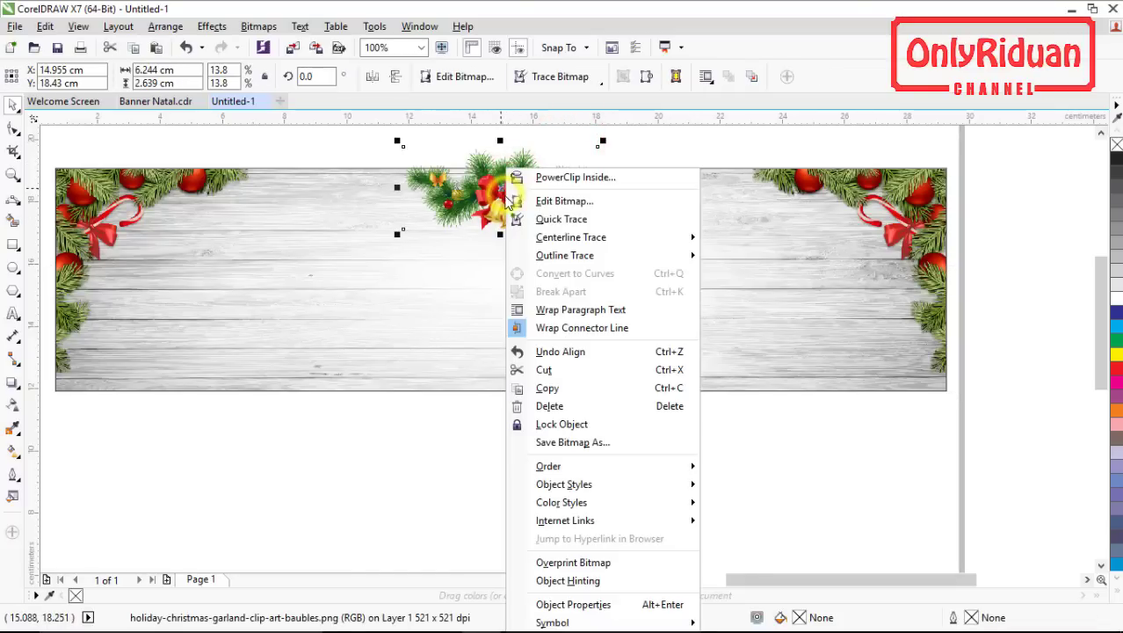
key("Escape")
left_click(561, 167)
left_click(658, 221)
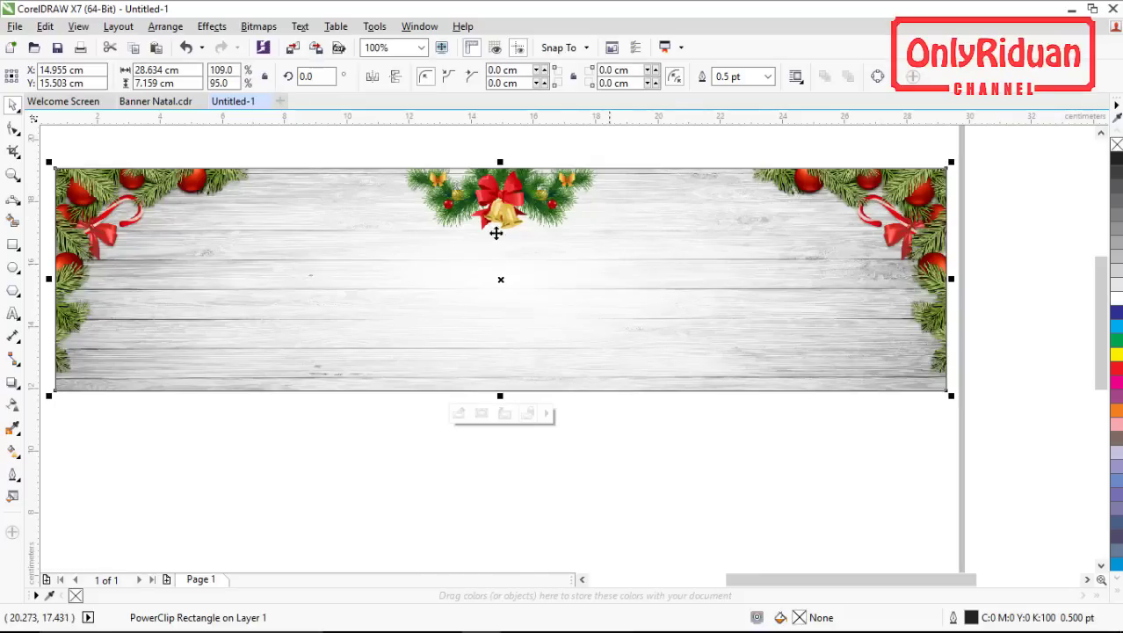
- Check the reference banner and import the candy-cane-christmas-tree, candle-new-year, christmas-baubles, christmas-gift-child and santa claus images together
left_click(153, 101)
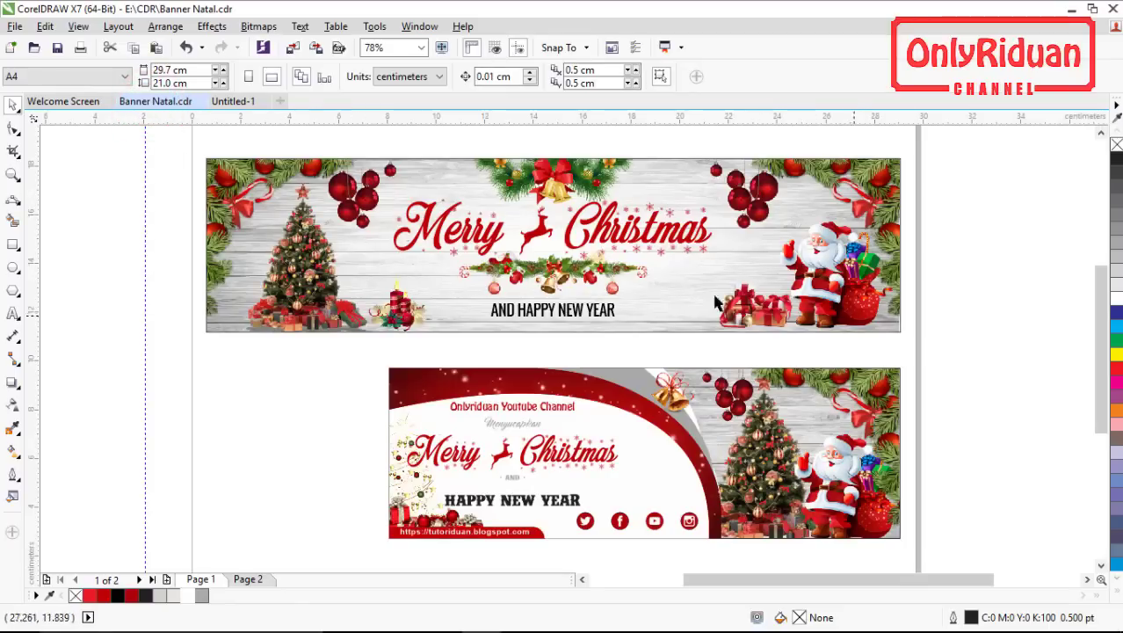
left_click(236, 101)
left_click(15, 26)
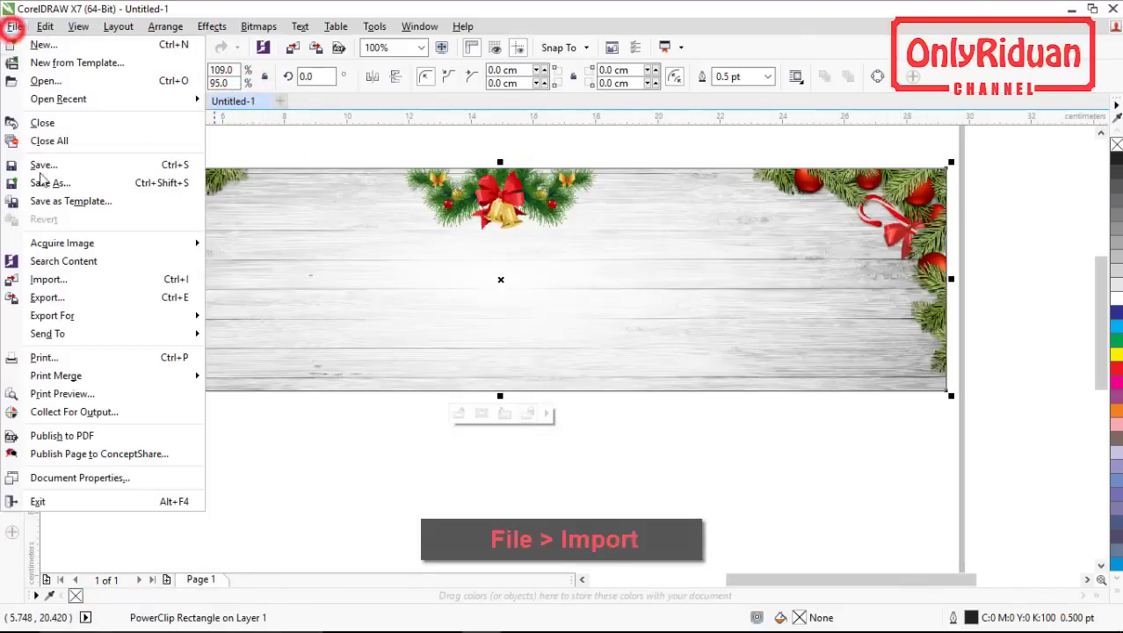
left_click(48, 279)
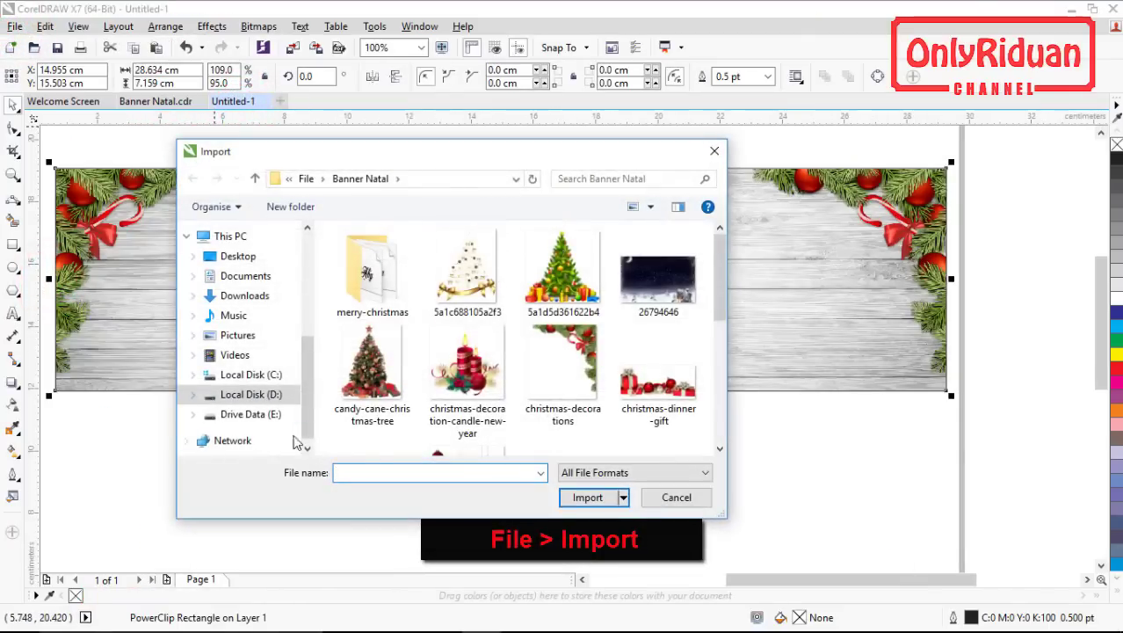
left_click(381, 387)
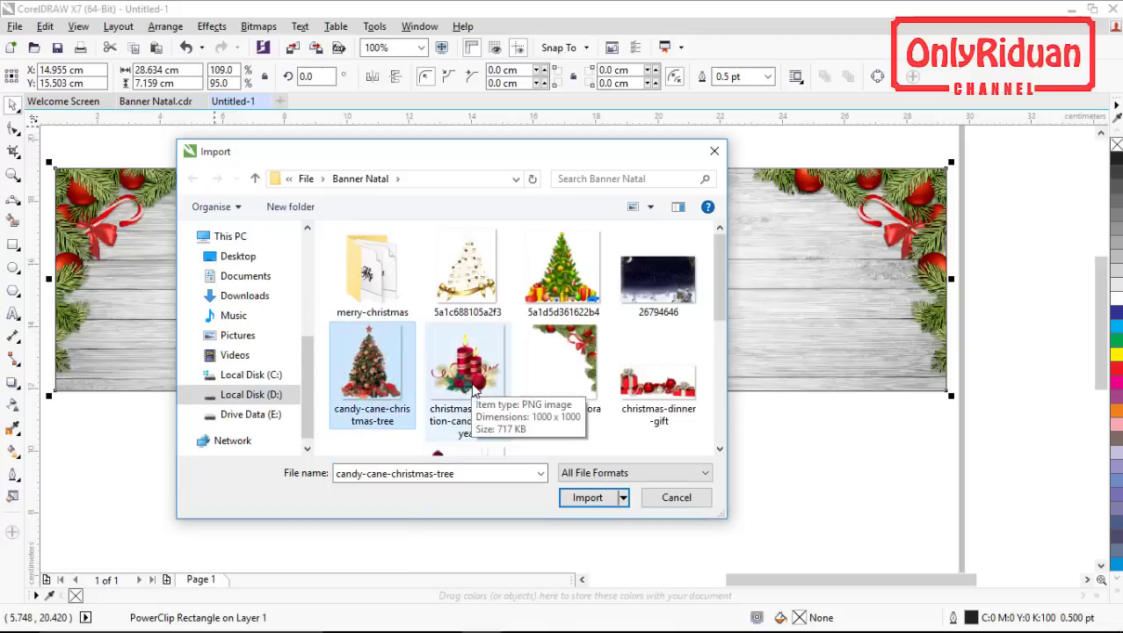
left_click(473, 369, "ctrl")
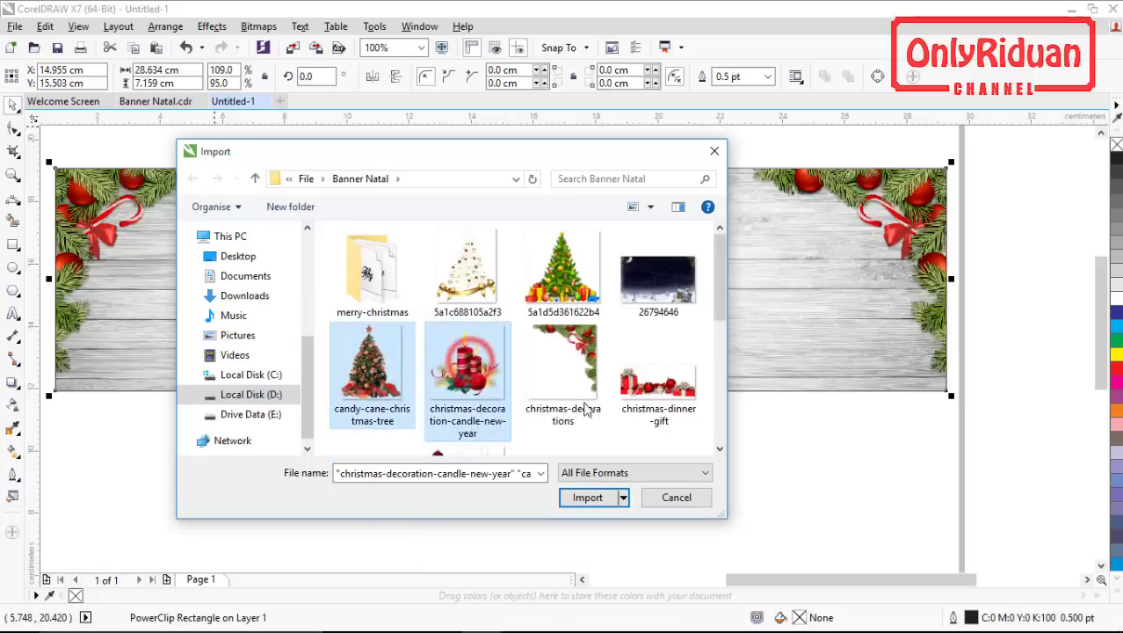
left_click_drag(720, 303, 721, 351)
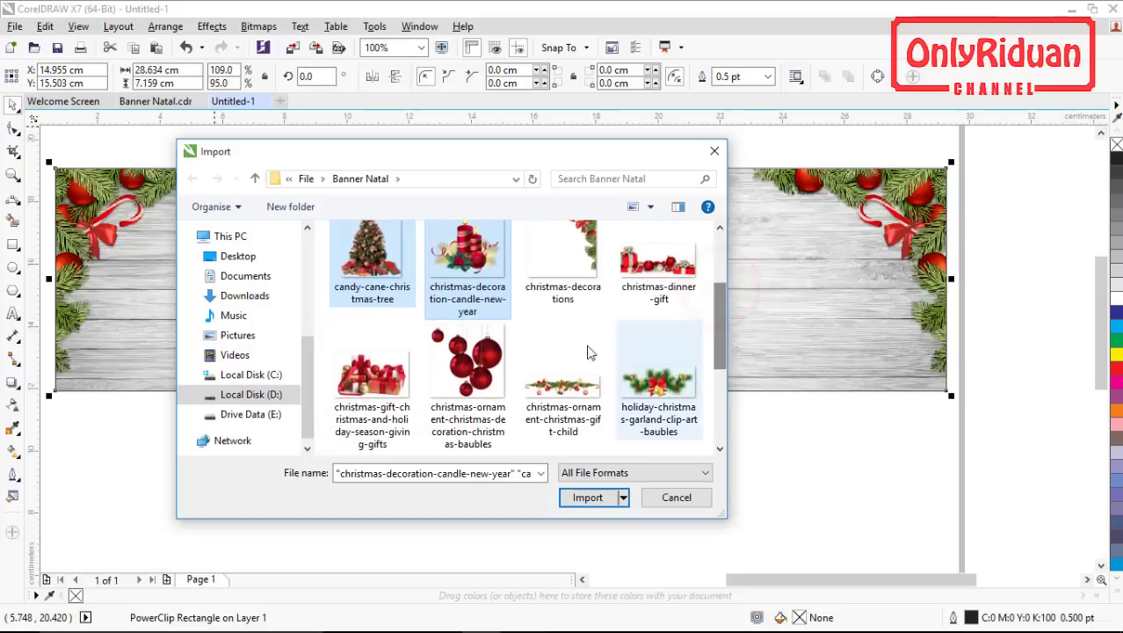
left_click(467, 369, "ctrl")
left_click(571, 388, "ctrl")
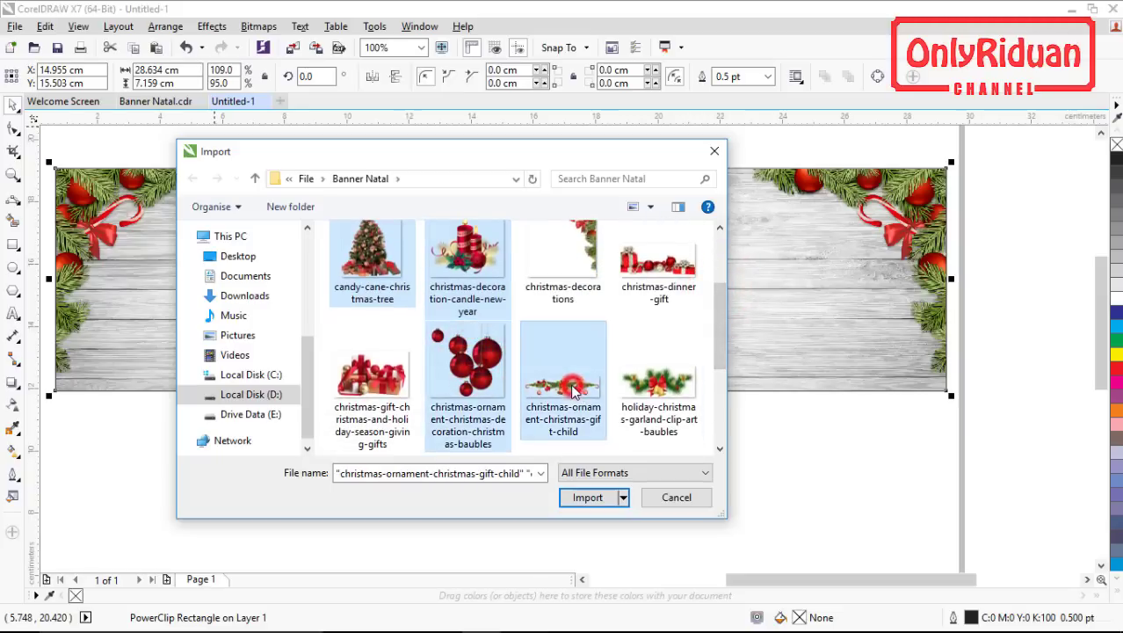
left_click_drag(720, 349, 717, 414)
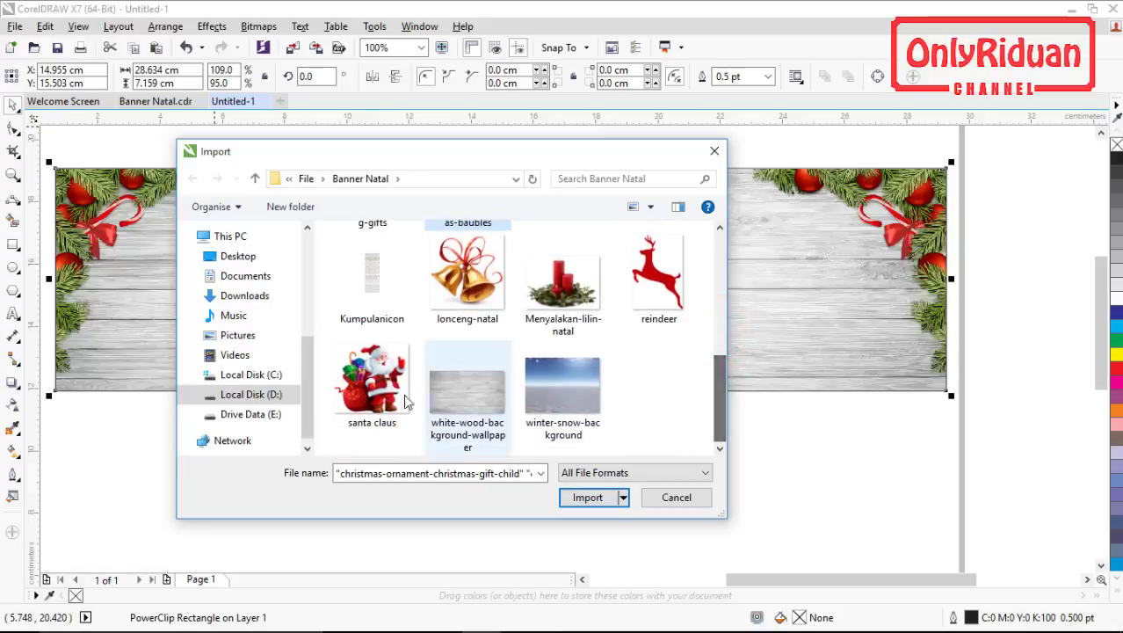
left_click(351, 379, "ctrl")
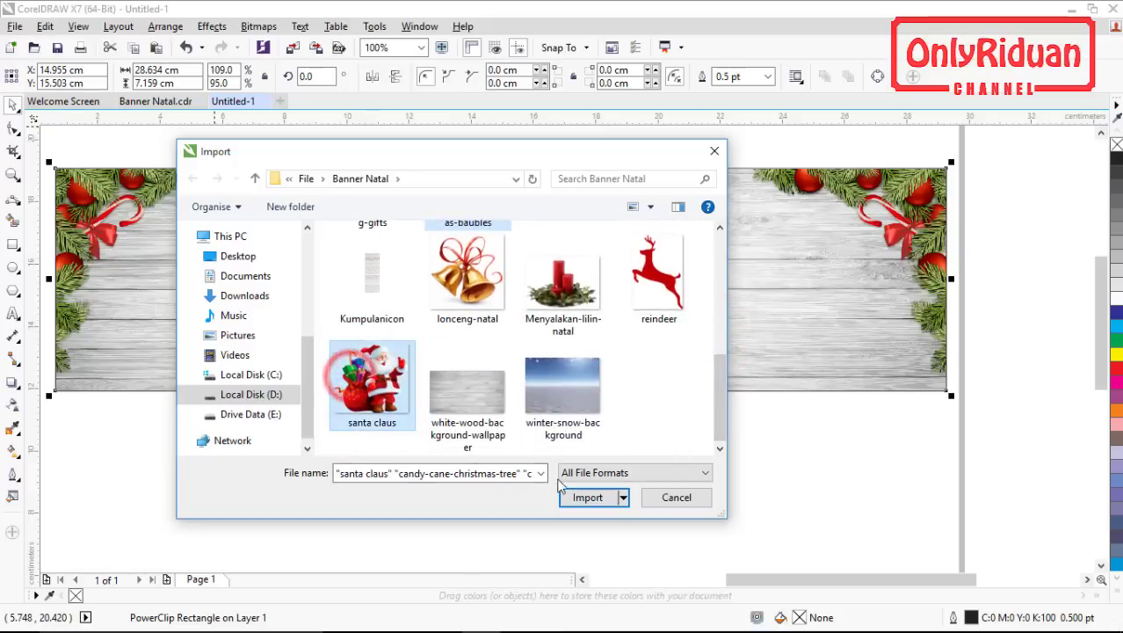
left_click(587, 497)
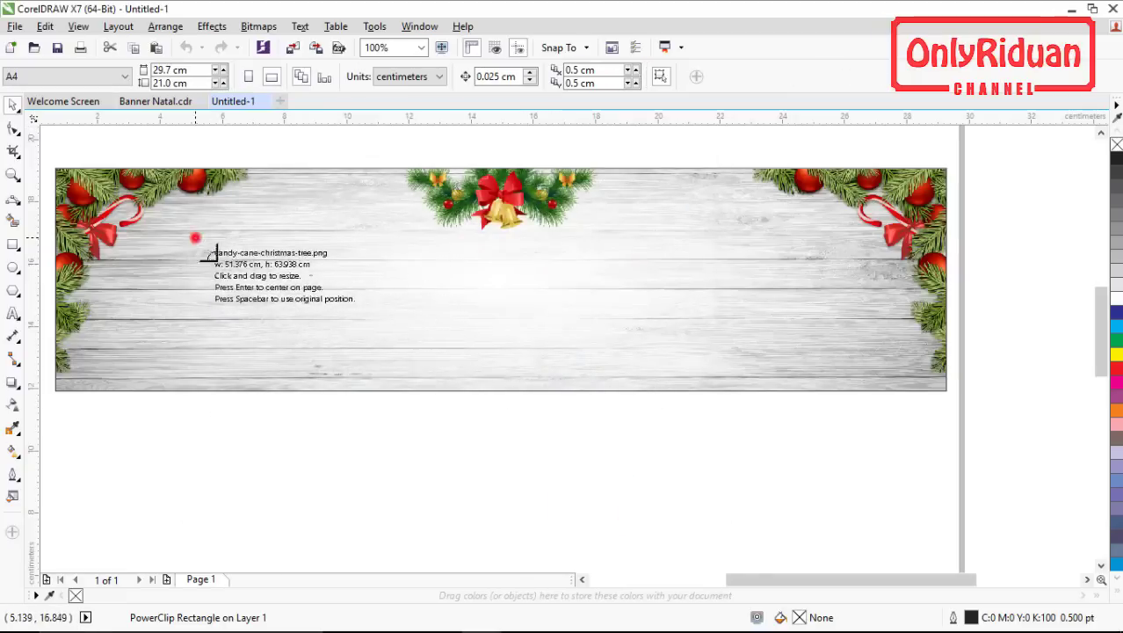
- Place the tree, candles, baubles and ornament garland across the banner from left to right, and Santa below at about 4.7 by 4.4 cm
left_click_drag(195, 233, 378, 397)
left_click_drag(374, 253, 527, 411)
left_click_drag(579, 261, 734, 415)
left_click_drag(759, 256, 982, 461)
left_click_drag(541, 397, 777, 534)
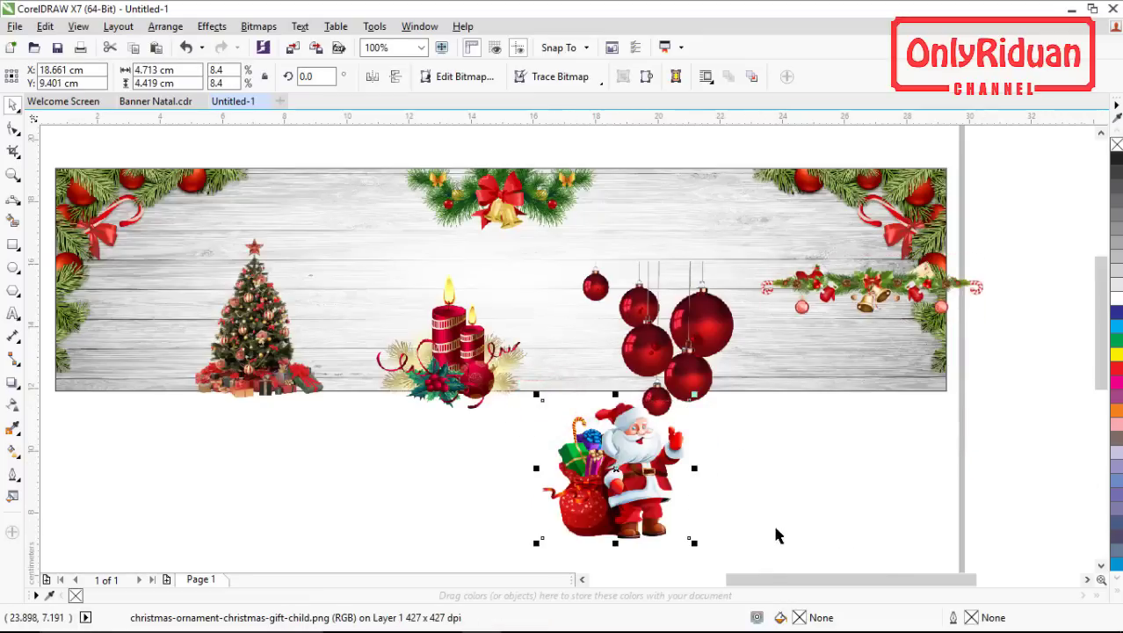
- Enlarge the Christmas tree to about 5.6 by 6.9 cm at the banner's left end, within its upper and lower edges
left_click(263, 335)
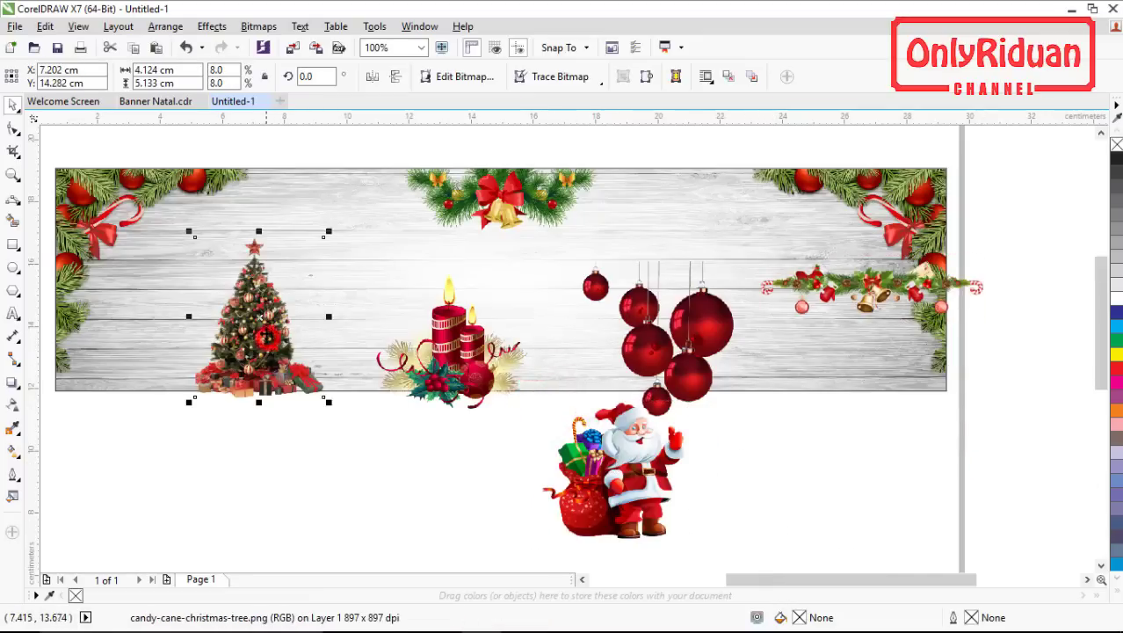
left_click_drag(189, 231, 139, 168)
left_click_drag(228, 268, 169, 283)
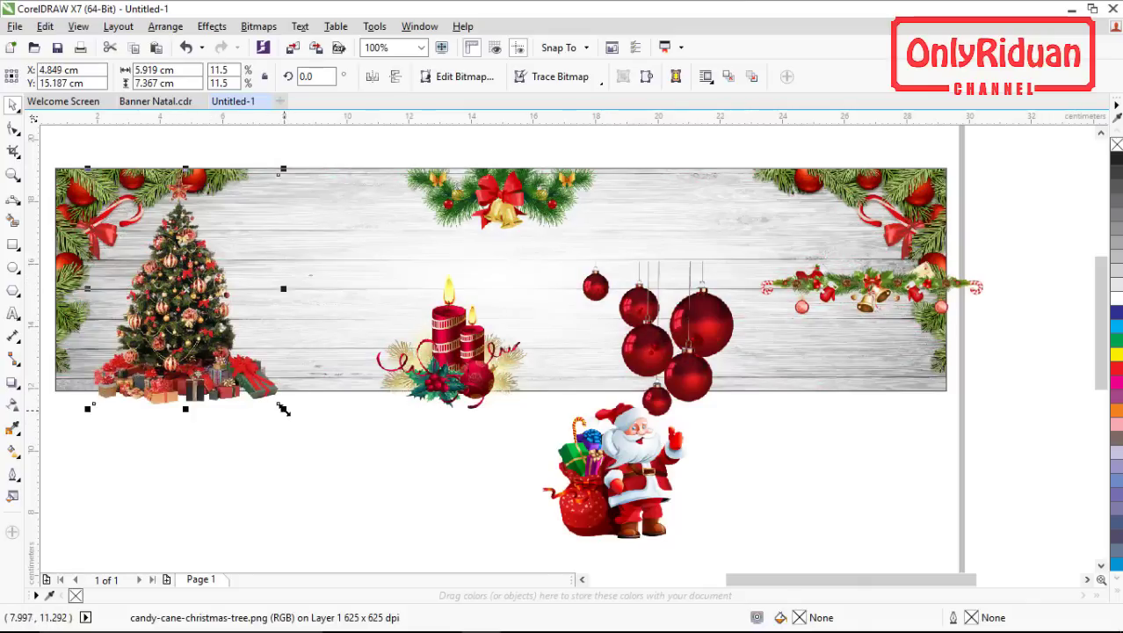
left_click_drag(283, 409, 271, 397)
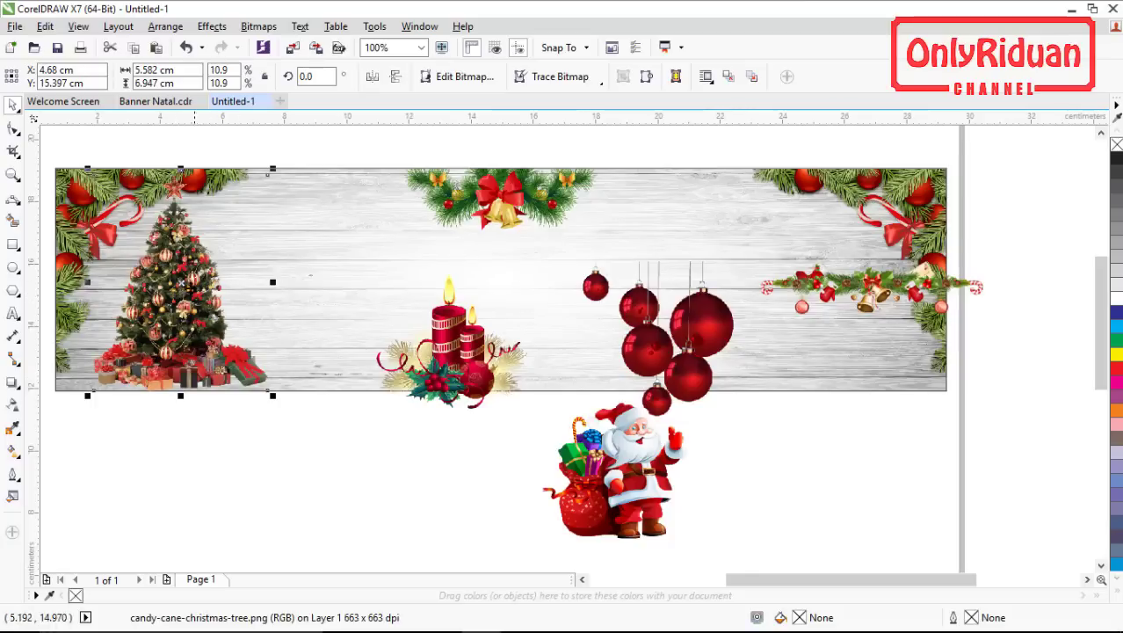
- PowerClip the Christmas tree inside the wood rectangle
right_click(187, 275)
left_click(250, 176)
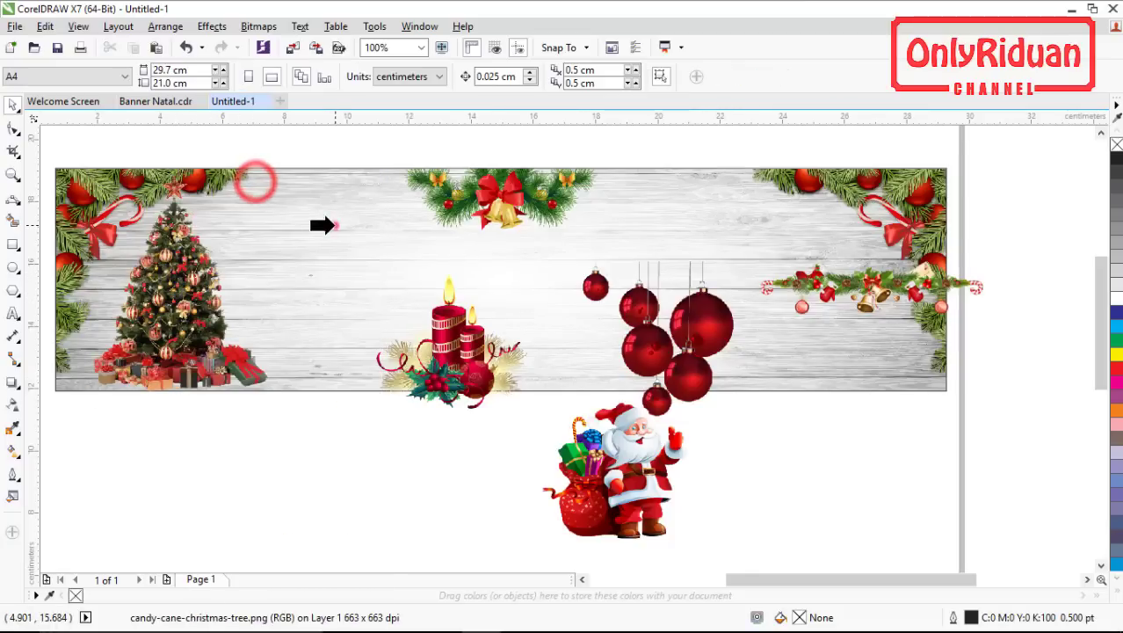
left_click(335, 226)
- Shrink the candles to about 3.2 cm square and place them beside the tree's gifts at the banner's lower edge
left_click(479, 453)
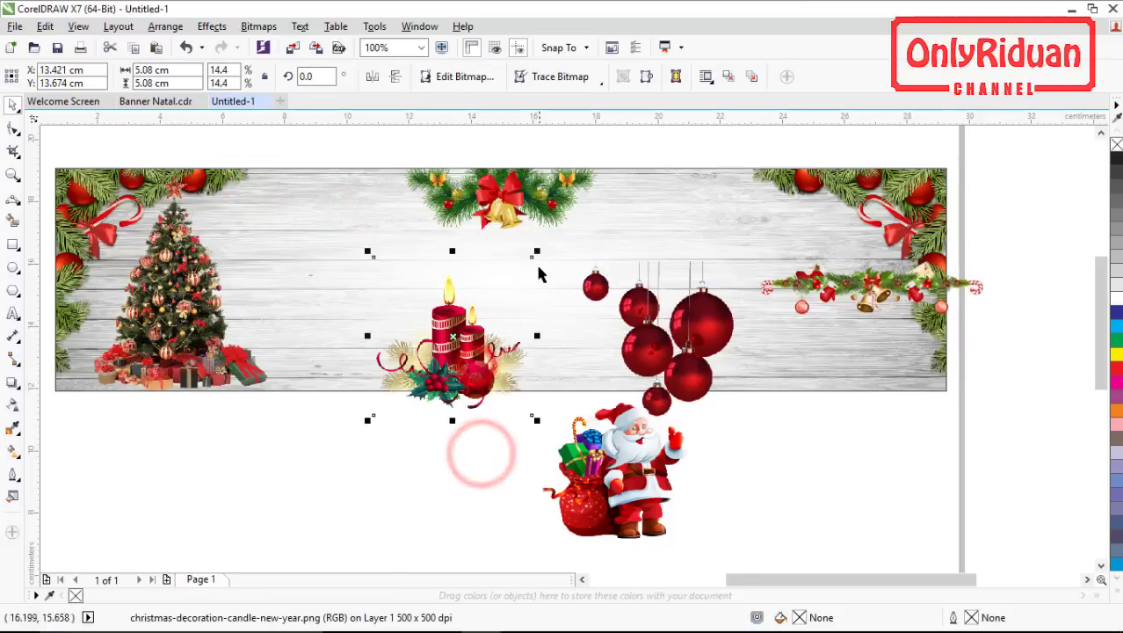
left_click_drag(536, 251, 489, 298)
left_click_drag(429, 360, 325, 335)
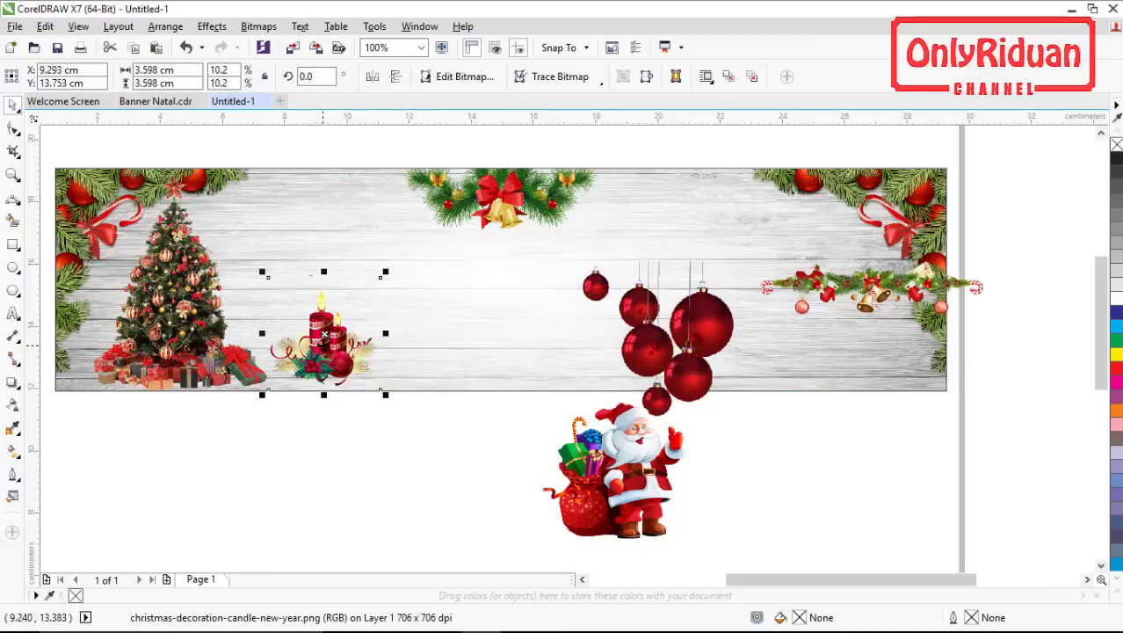
left_click_drag(387, 273, 373, 283)
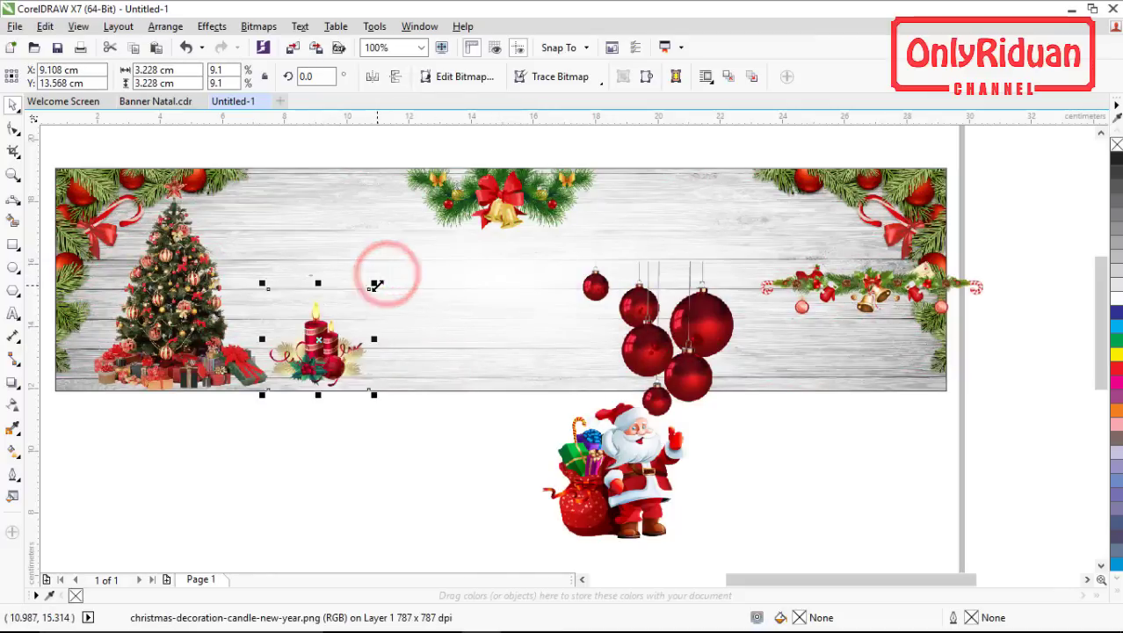
left_click(326, 342)
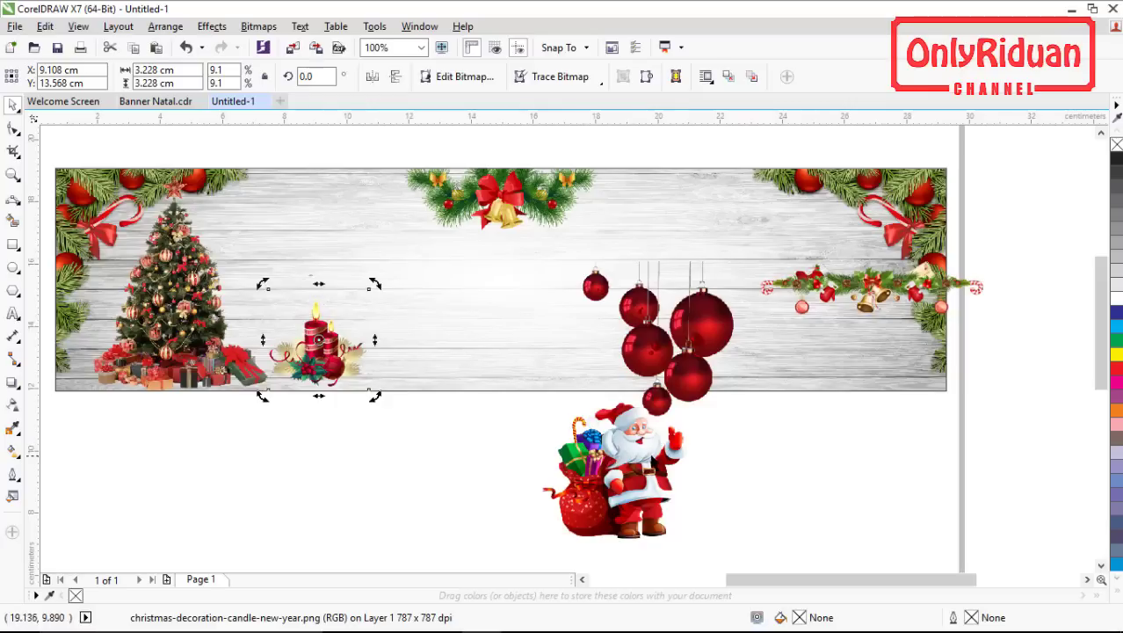
- Move the baubles to the middle of the banner and the ornament garland below it to clear the right side
left_click(651, 455)
left_click_drag(672, 326, 477, 325)
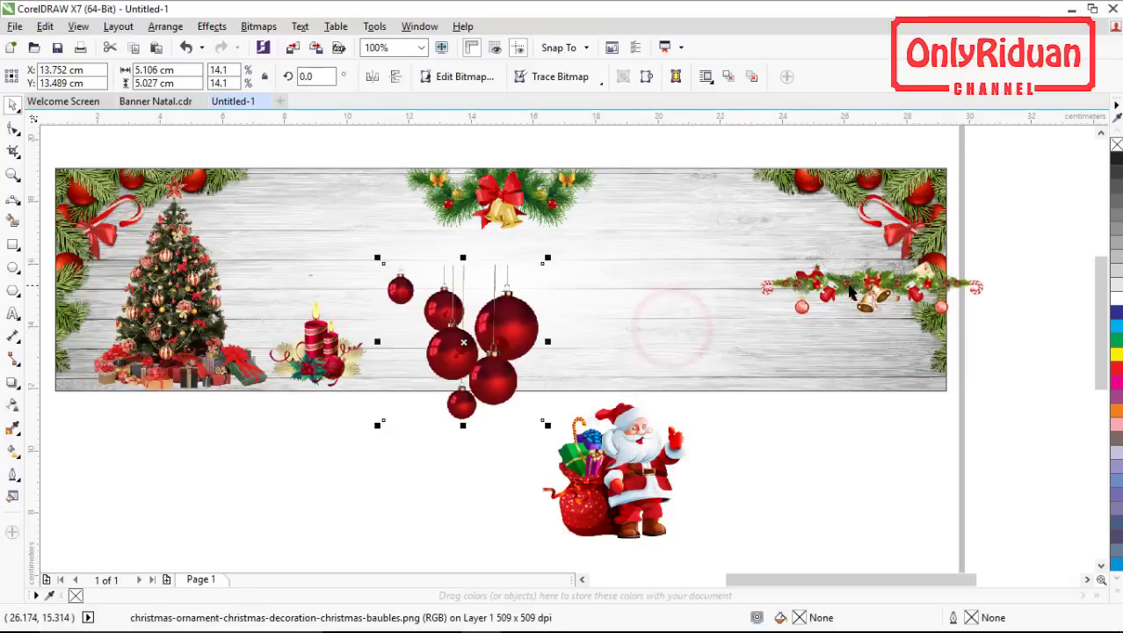
left_click_drag(850, 294, 336, 494)
- Mirror Santa horizontally, enlarge him to about 5.5 by 5.2 cm and place him at the banner's right end
left_click(625, 463)
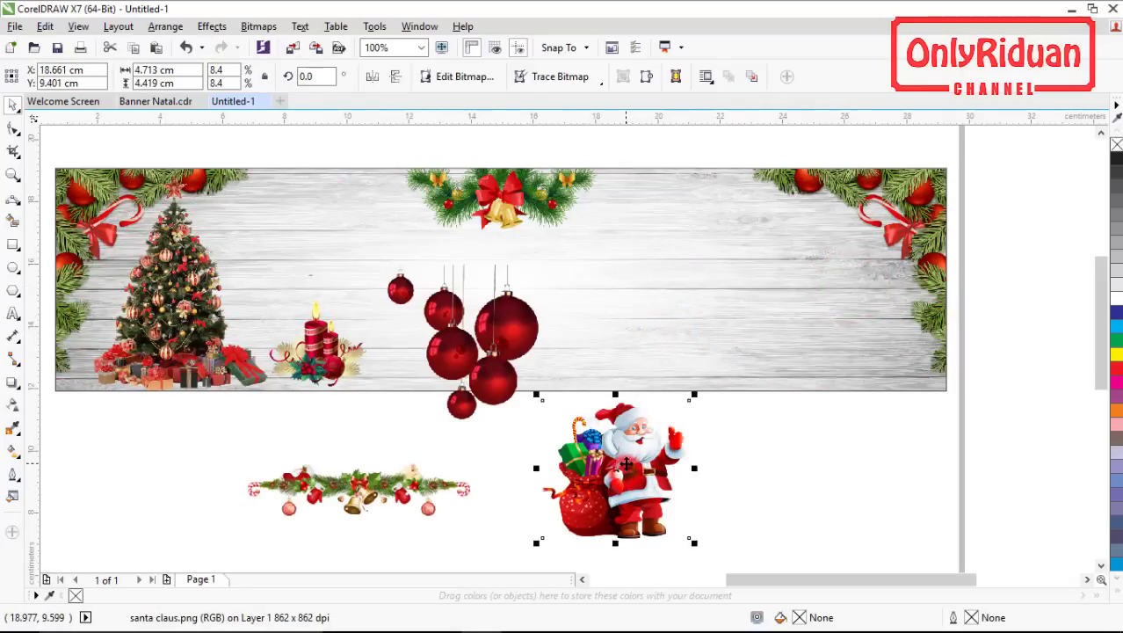
left_click_drag(626, 463, 778, 349)
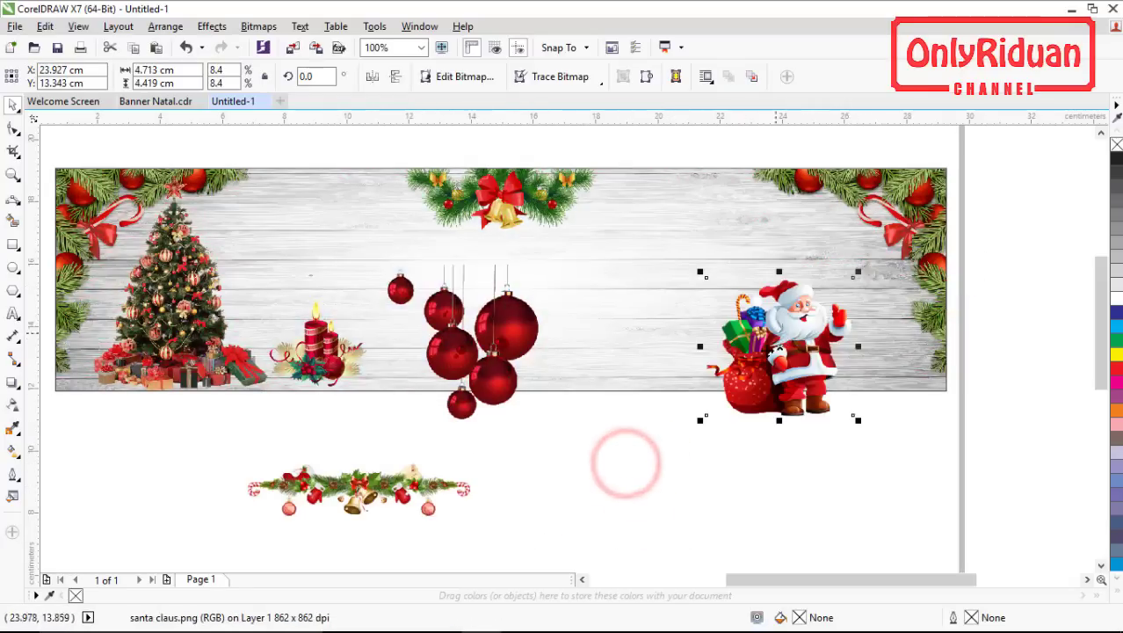
left_click(374, 79)
left_click_drag(779, 356, 849, 327)
left_click_drag(768, 245, 729, 217)
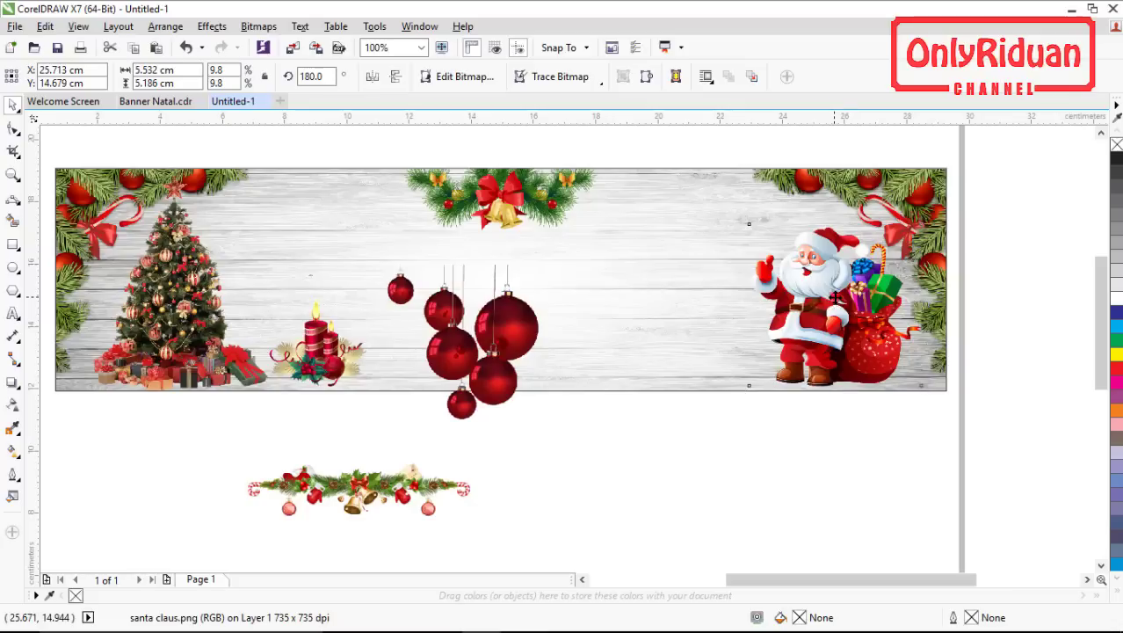
left_click_drag(835, 299, 843, 301)
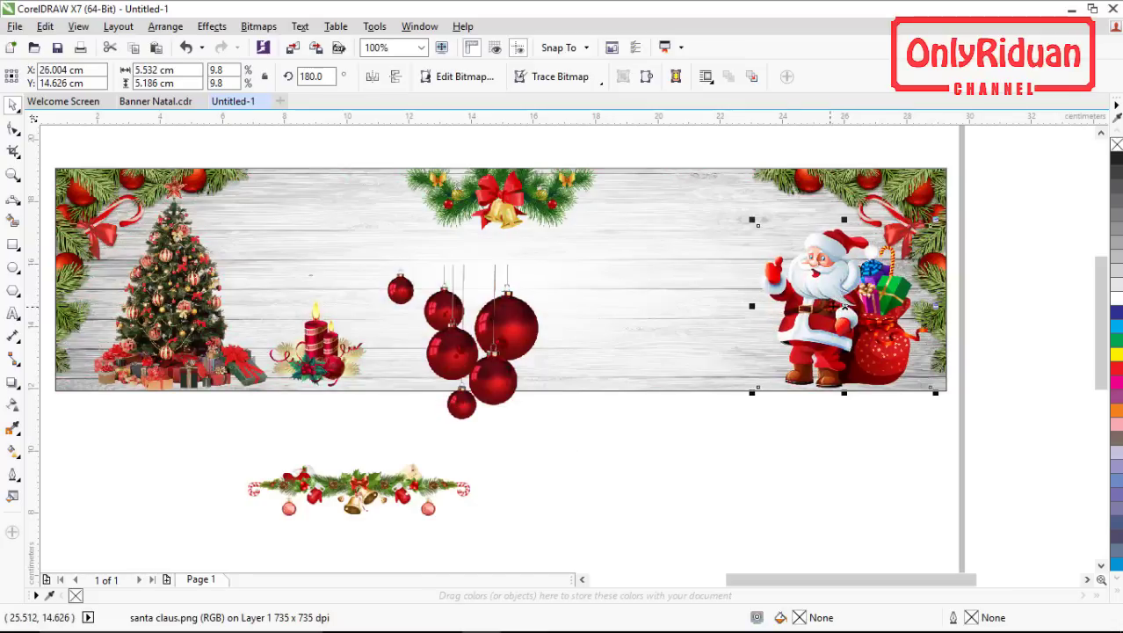
- PowerClip Santa inside the wood rectangle
right_click(846, 302)
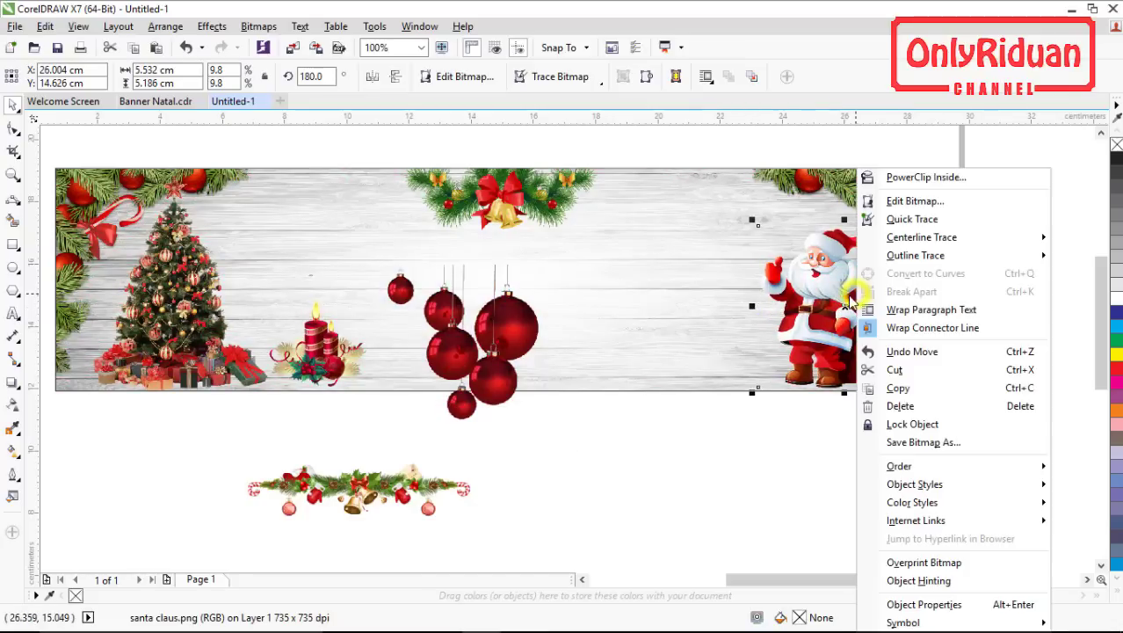
left_click(901, 174)
left_click(725, 325)
left_click(723, 322)
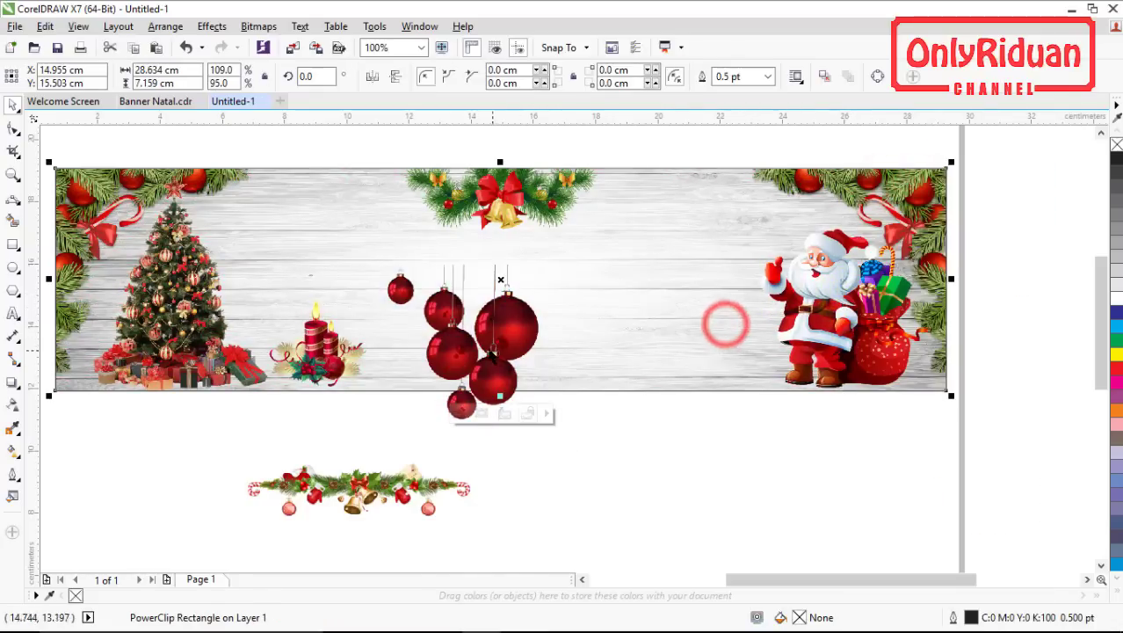
- Scale the baubles to about 2.7 by 2.7 cm and hang them from the banner's upper edge beside the right corner branches
left_click(516, 450)
left_click_drag(478, 341, 673, 277)
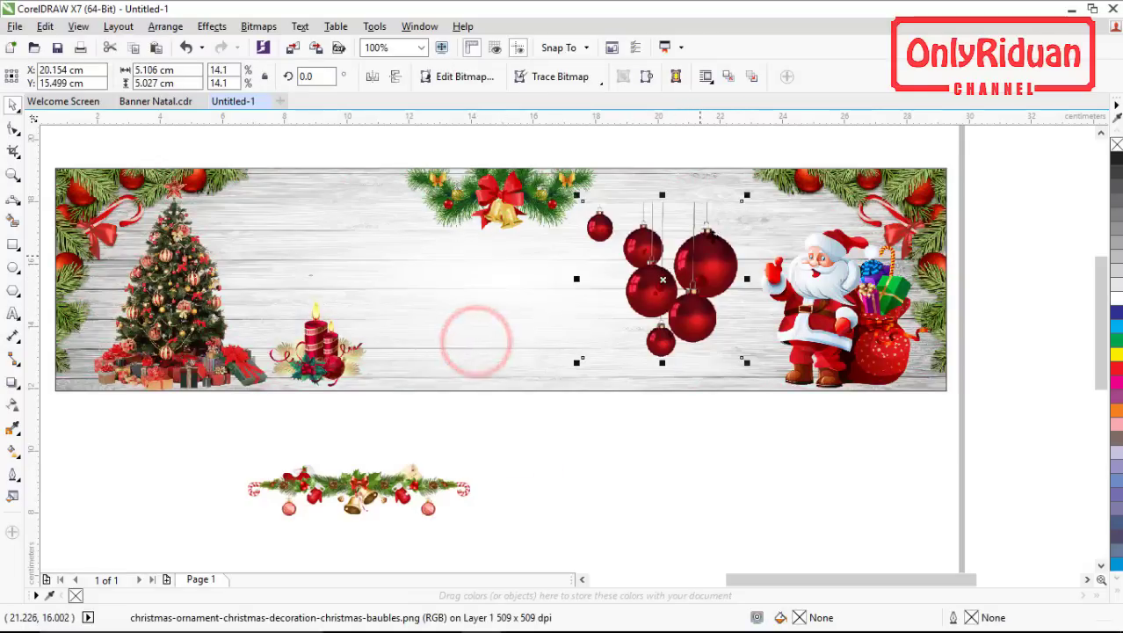
left_click(740, 202)
left_click_drag(741, 202, 791, 169)
left_click_drag(625, 330, 674, 260)
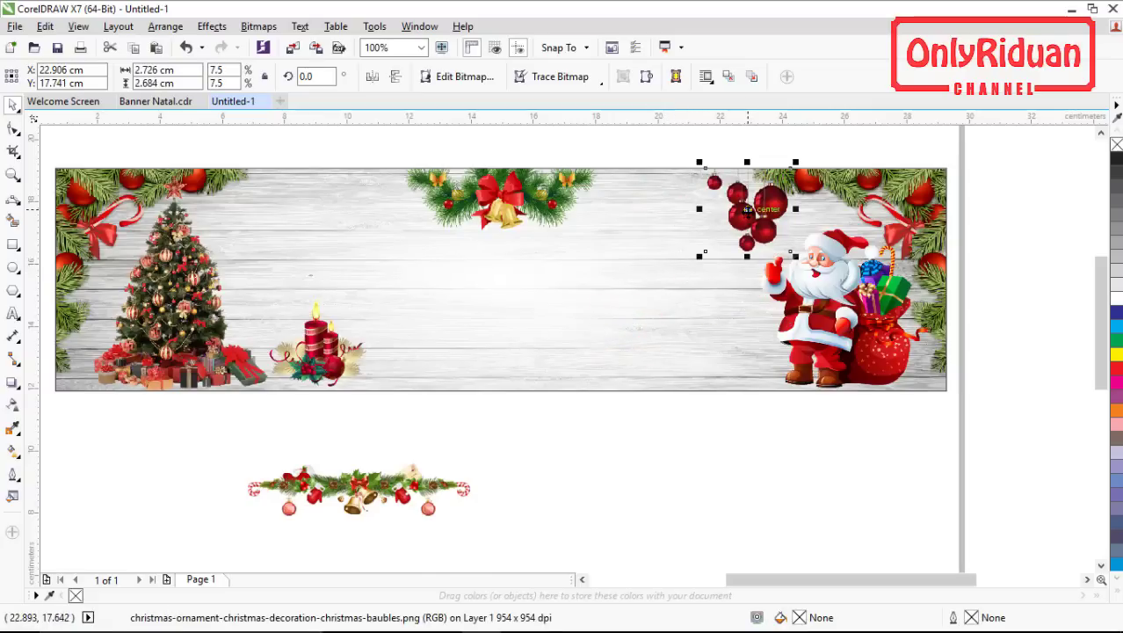
- Copy the baubles to the left side, mirror the copy horizontally and hang it from the upper edge beside the left corner branches
left_click_drag(747, 209, 304, 230)
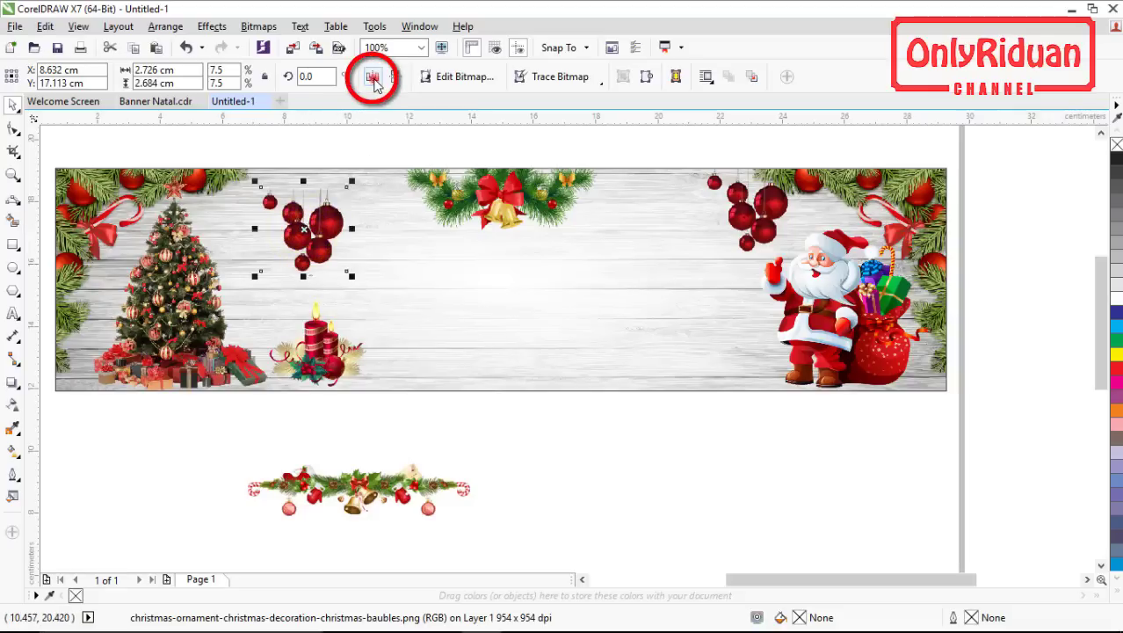
left_click(373, 80)
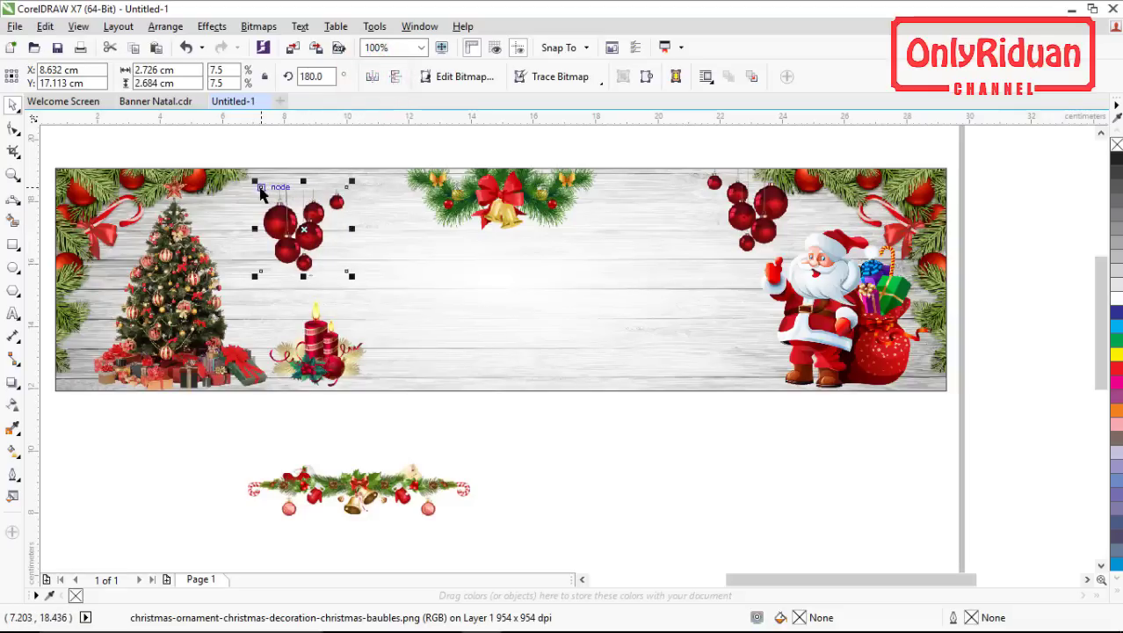
left_click_drag(261, 189, 215, 171)
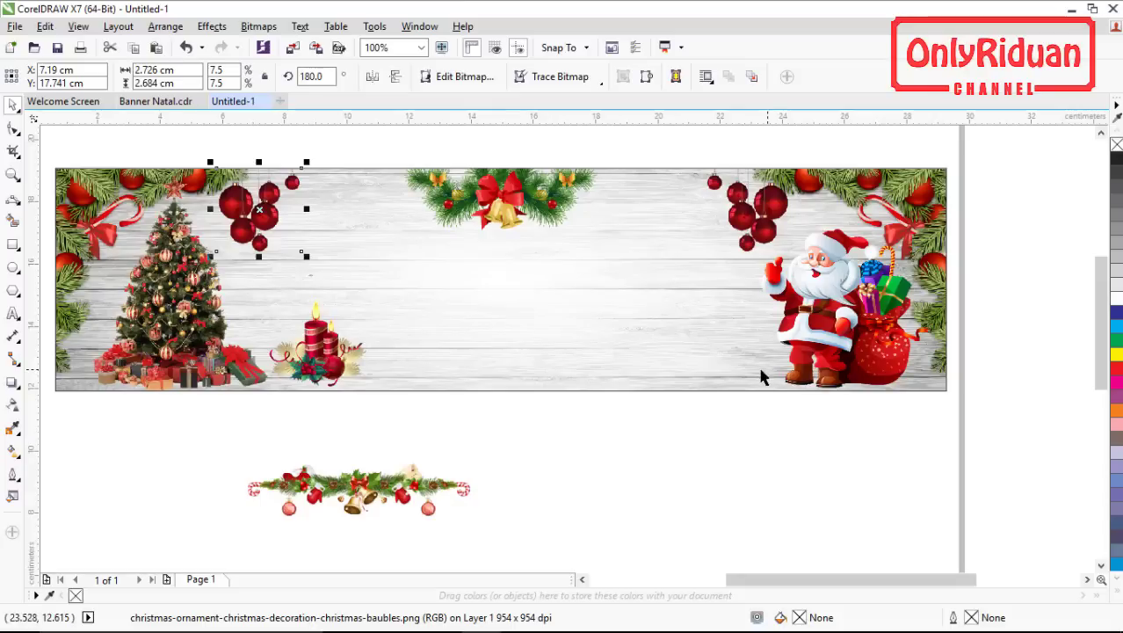
- Import the christmas-gift-christmas-and-holiday-season-giving-gifts image from the Banner Natal folder
left_click(15, 27)
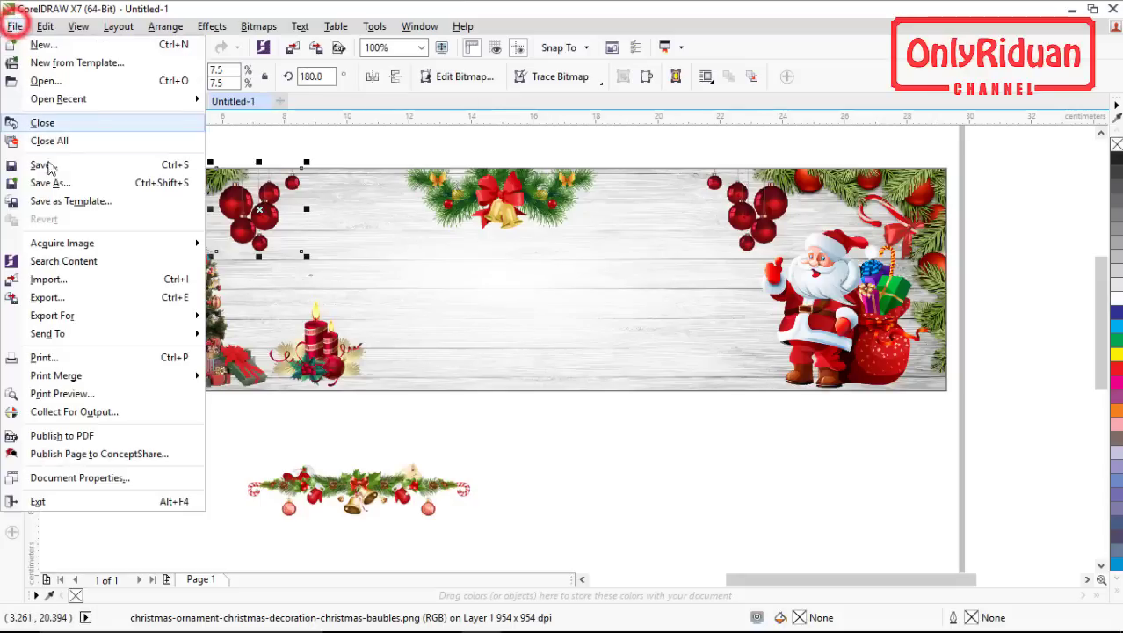
left_click(46, 276)
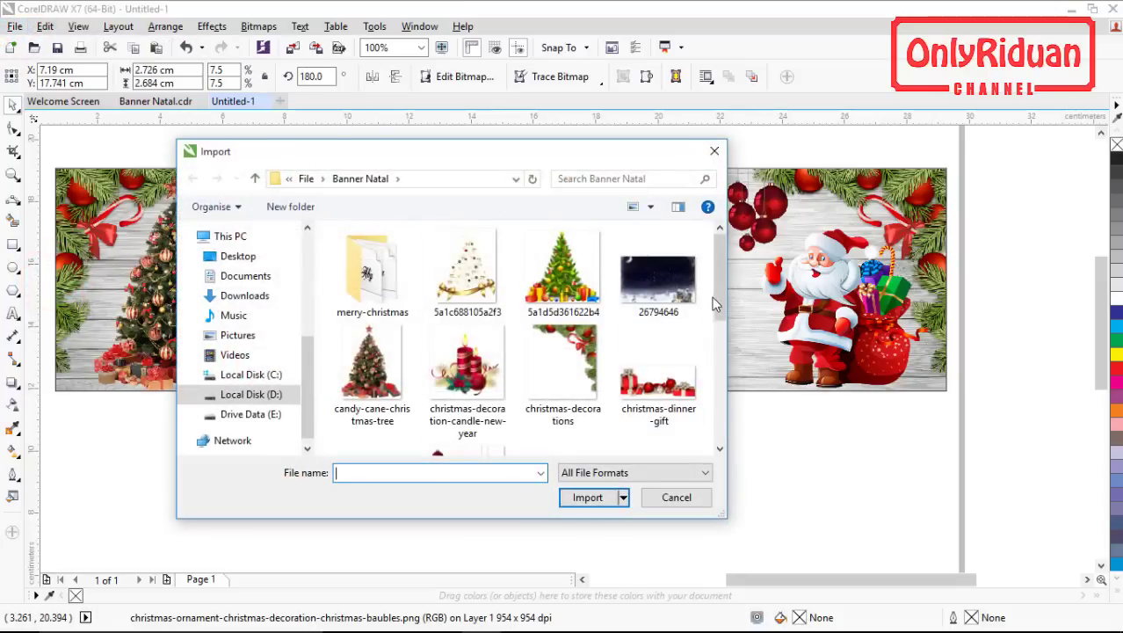
left_click_drag(719, 296, 716, 357)
left_click(372, 317)
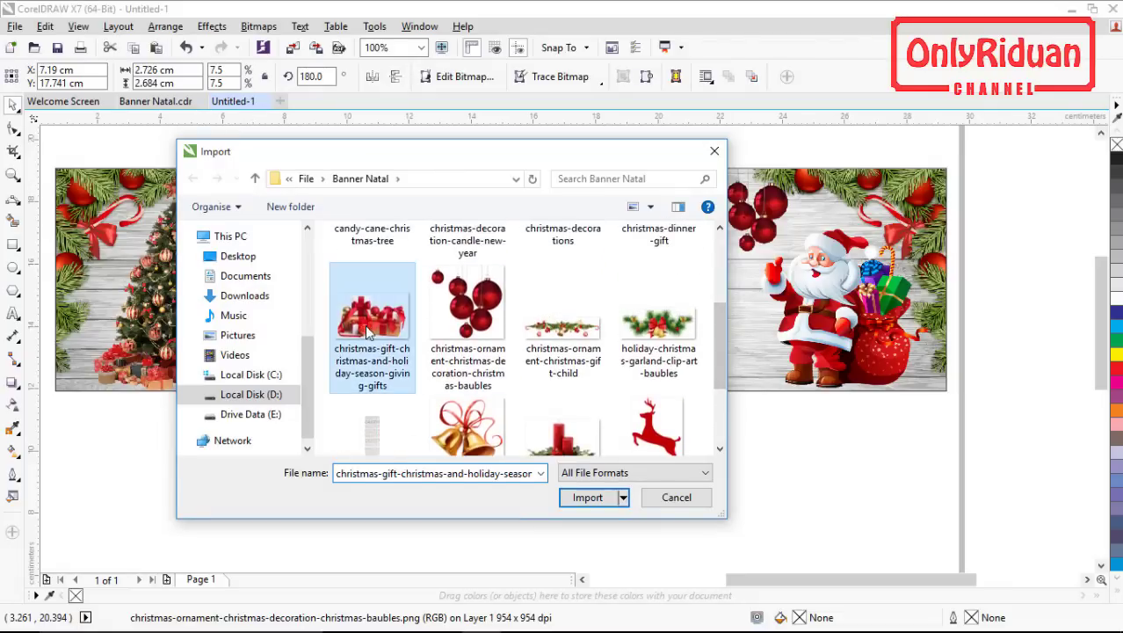
left_click(588, 498)
- Place the gifts at about 3.5 by 2.2 cm beside Santa's feet, and move the ornament garland to the banner's centre
left_click_drag(659, 321, 765, 387)
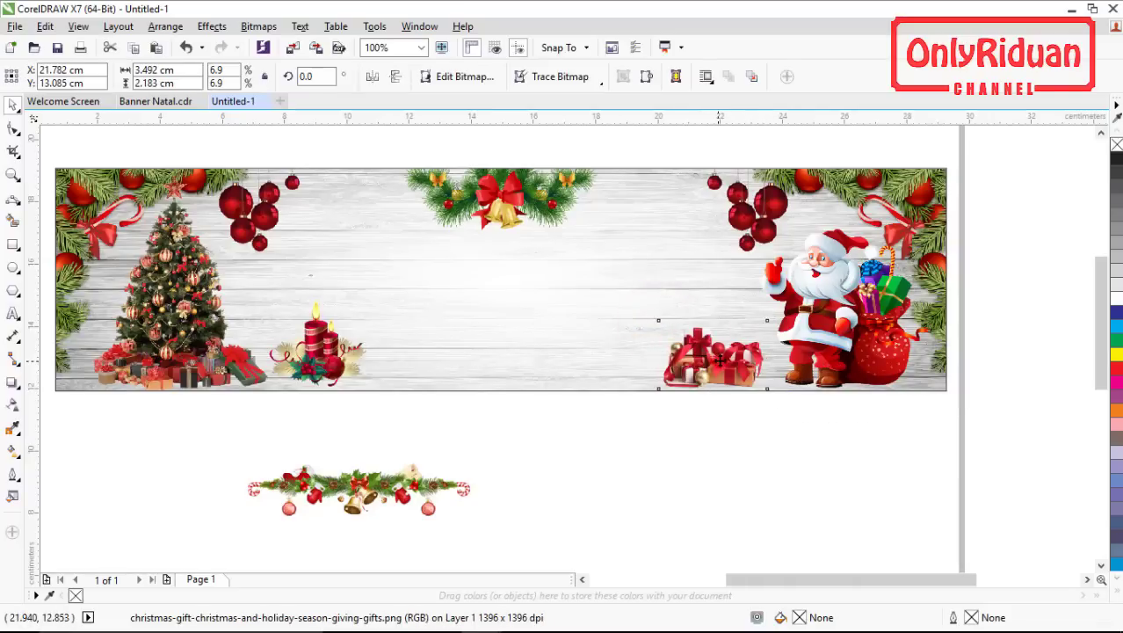
left_click_drag(718, 358, 743, 354)
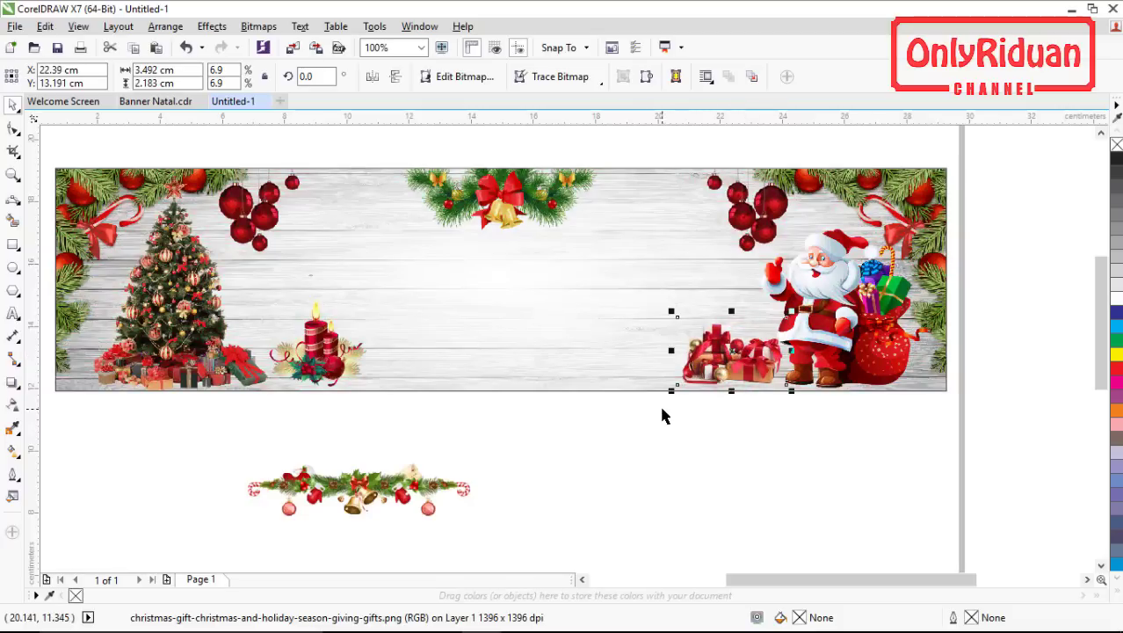
left_click(412, 488)
left_click_drag(362, 493, 499, 310)
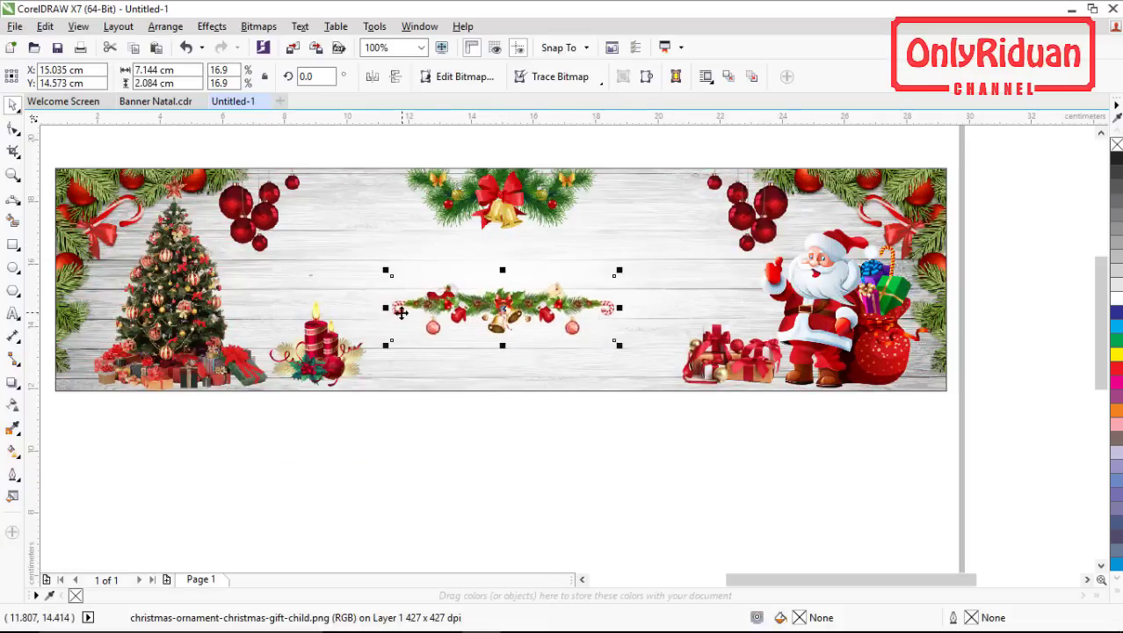
- Copy the red Merry Christmas title group from Banner Natal.cdr and paste it into the Untitled-1 document
left_click(158, 102)
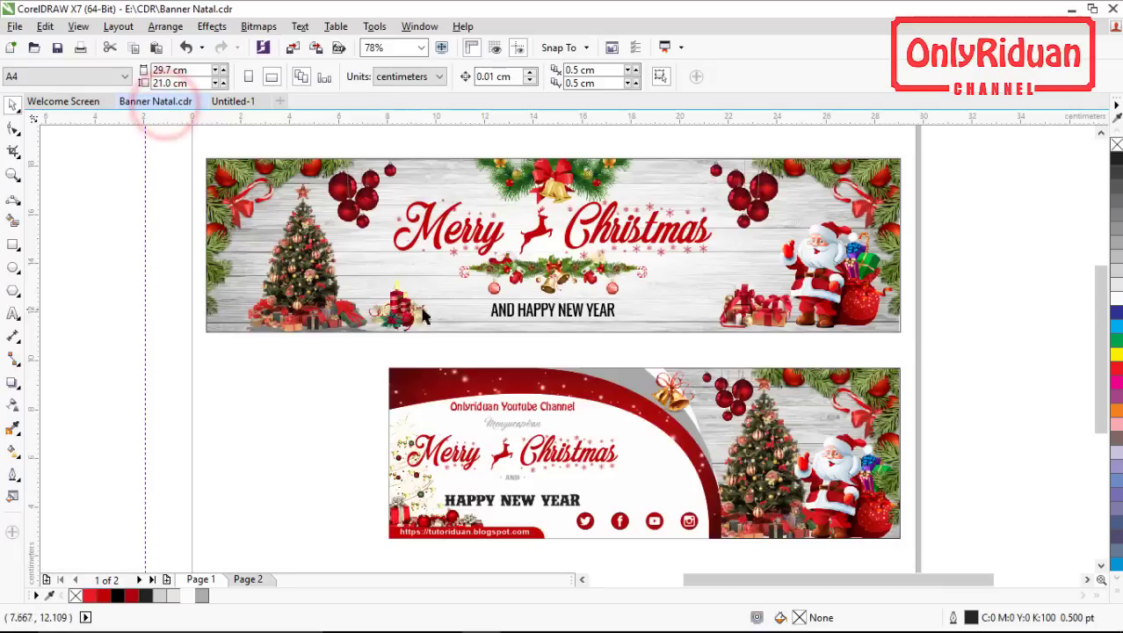
left_click(482, 239)
scroll(527, 281, "up", 2)
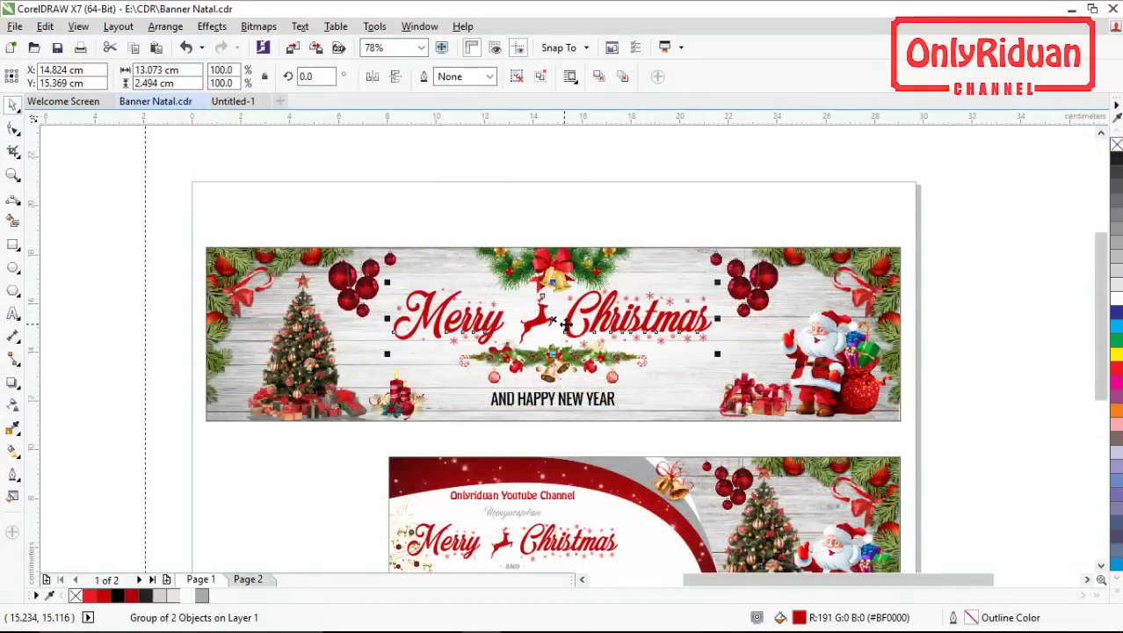
left_click(233, 101)
key("ctrl+v")
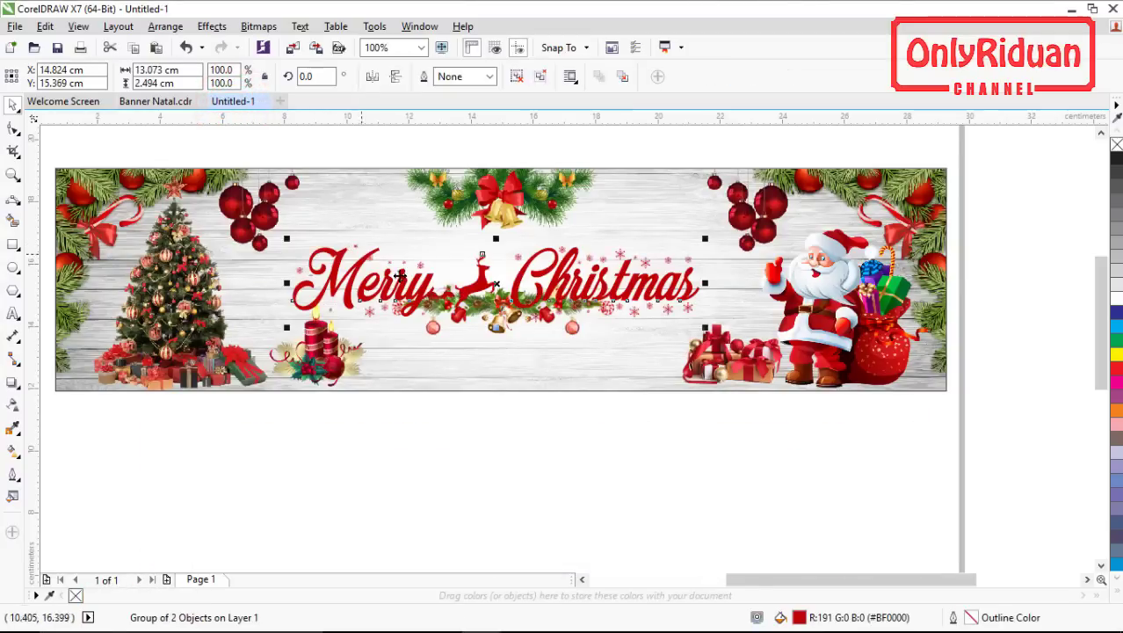
- Move the pasted Merry Christmas title to the empty area above the banner as a reference
left_click(1100, 134)
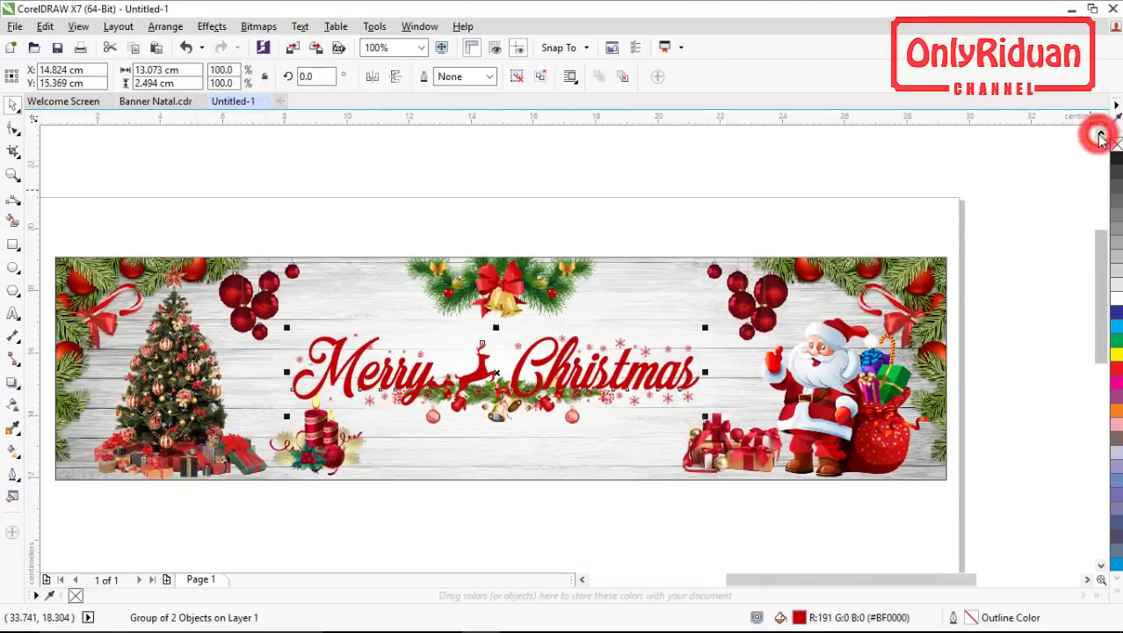
left_click_drag(502, 403, 507, 239)
left_click(777, 206)
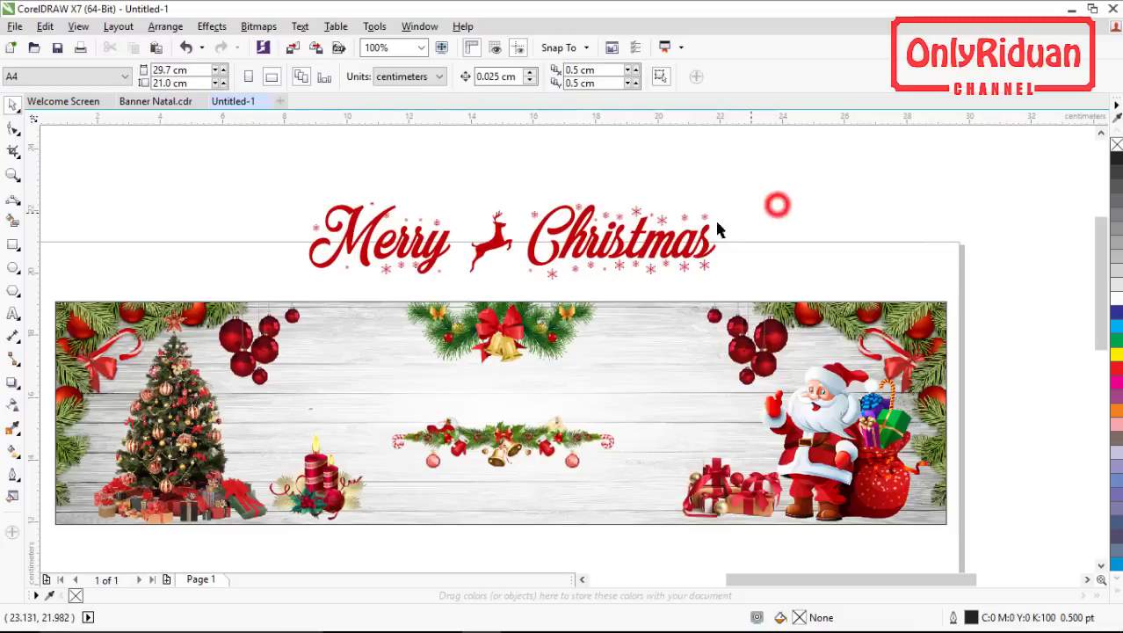
left_click(503, 246)
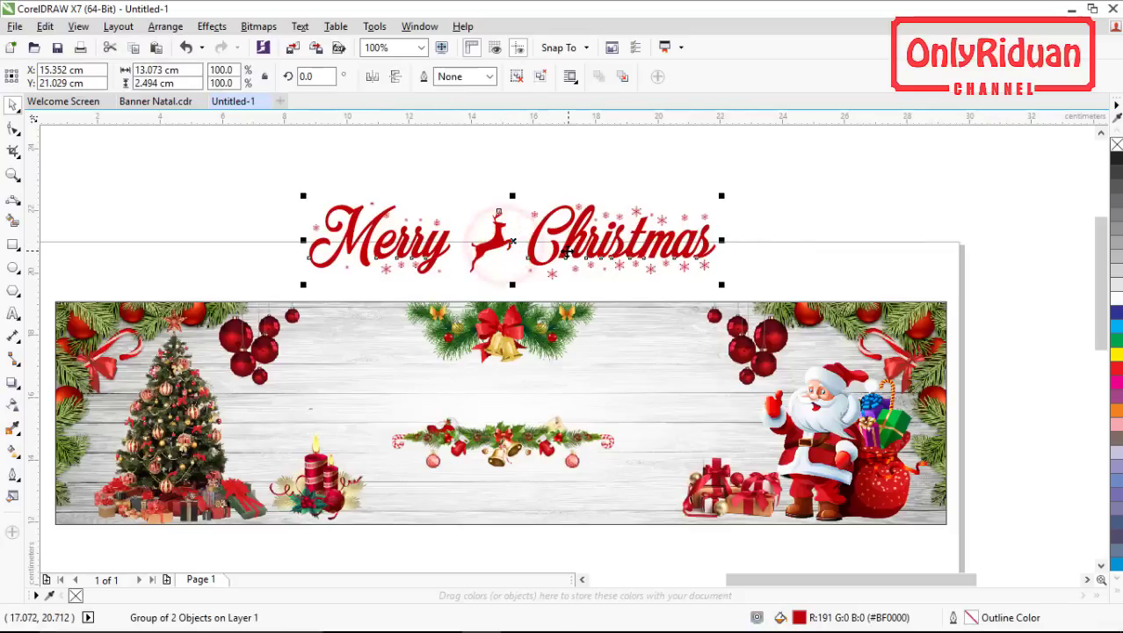
- Add the artistic text "Merry Christmas" in Arial 24 pt above the ornament garland, with a wide gap between the words
left_click(14, 313)
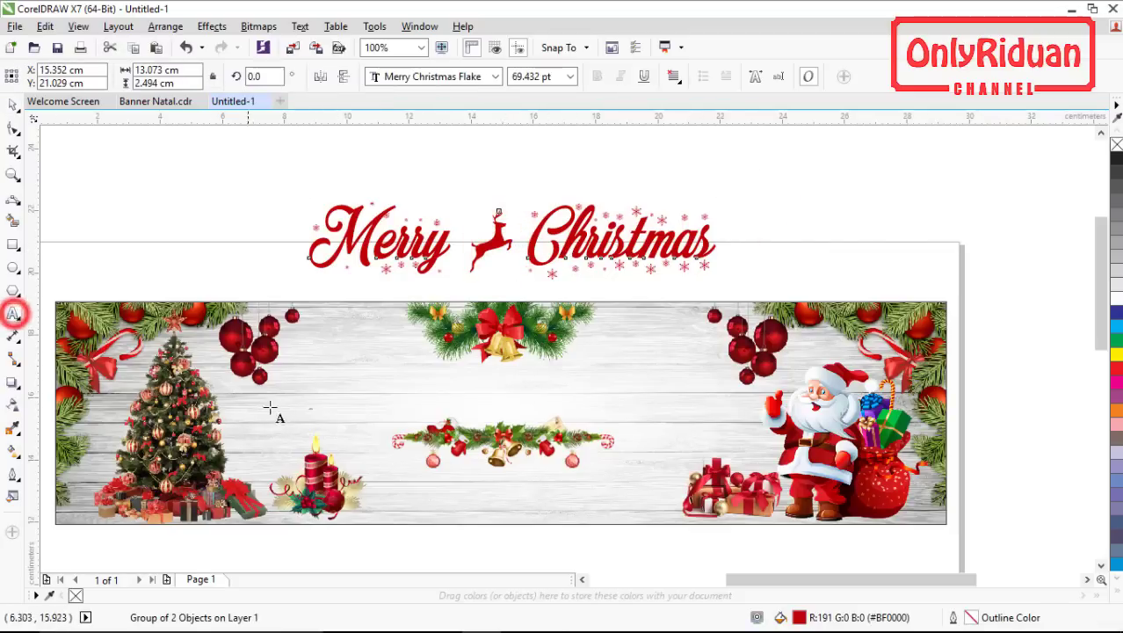
left_click(343, 391)
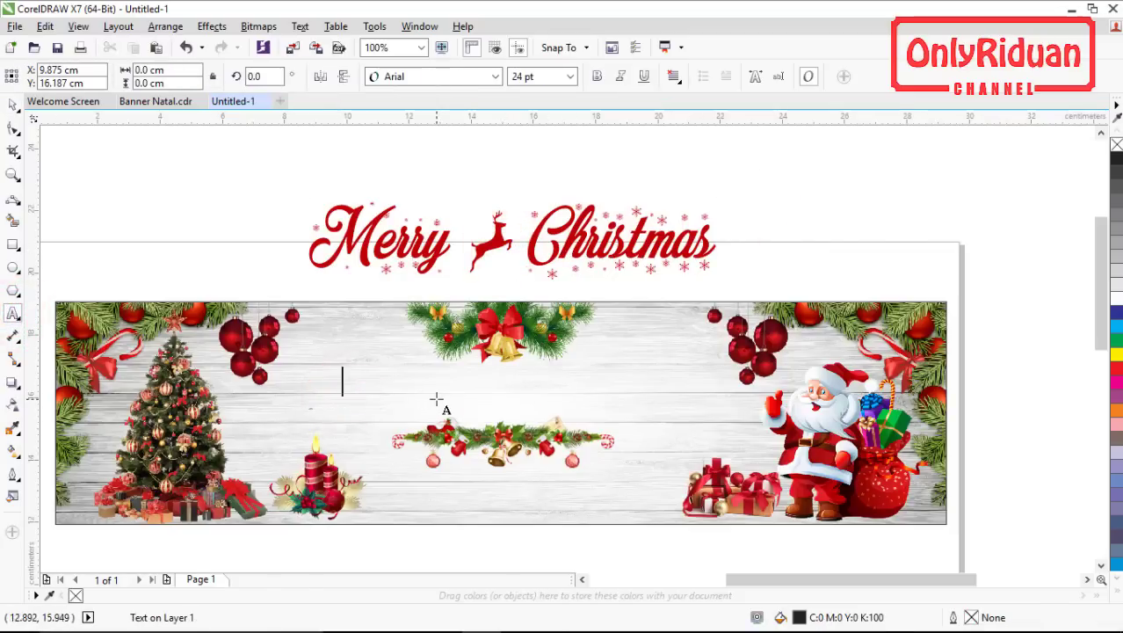
type("Merry      Christmas")
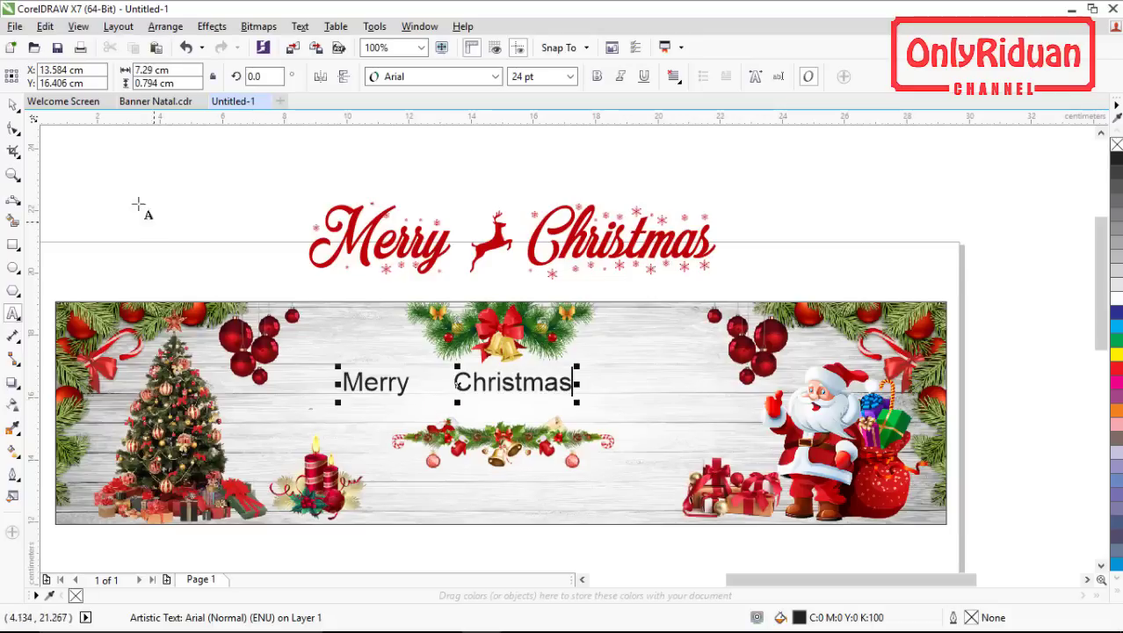
- Change the font of the artistic text "Merry Christmas" on the banner to Merry Christmas Flake
left_click(13, 105)
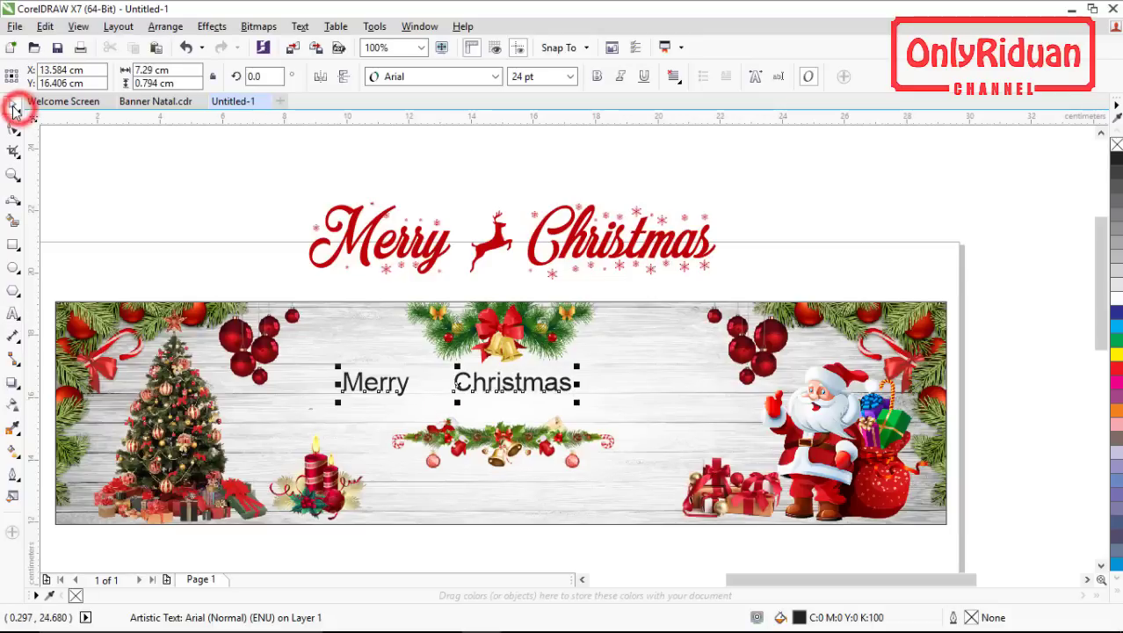
left_click(495, 76)
scroll(441, 262, "down", 2)
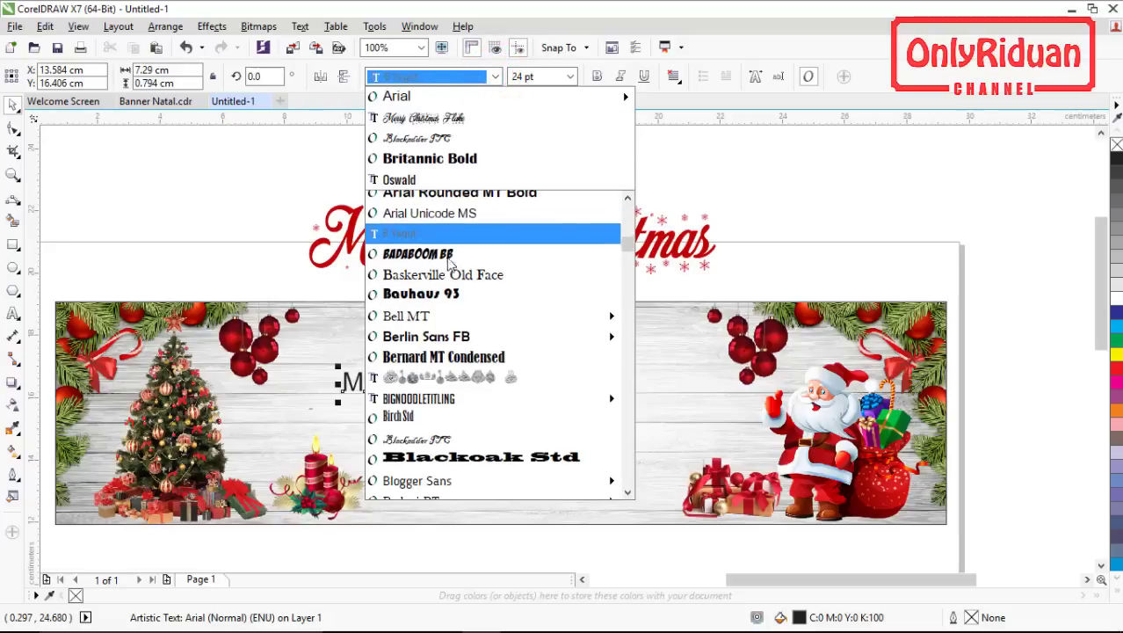
scroll(441, 262, "down", 10)
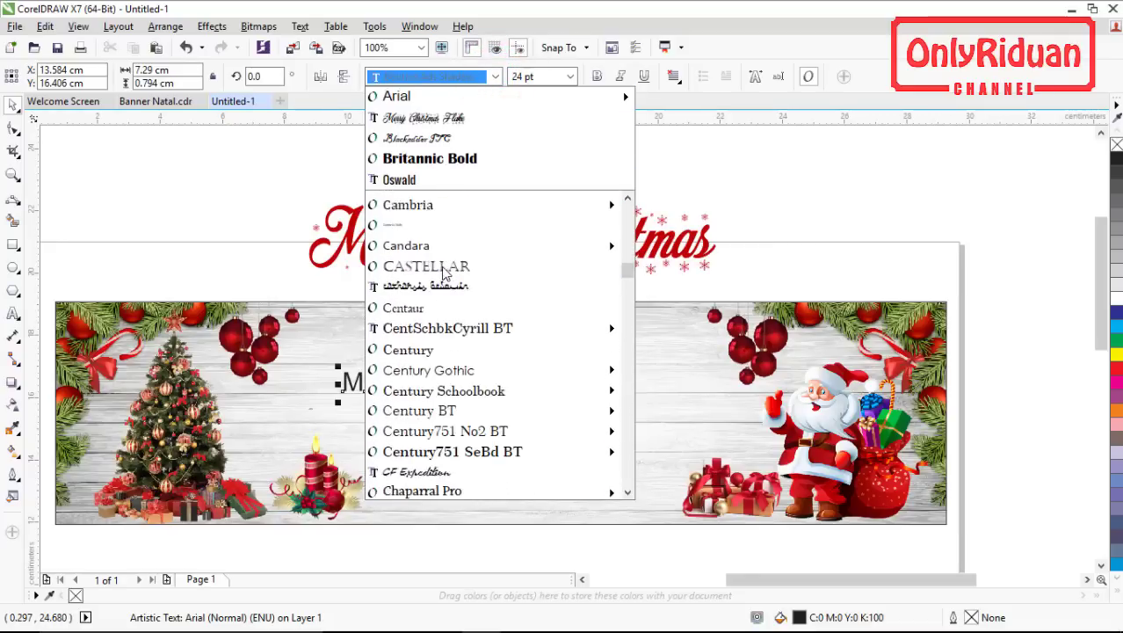
scroll(444, 266, "down", 8)
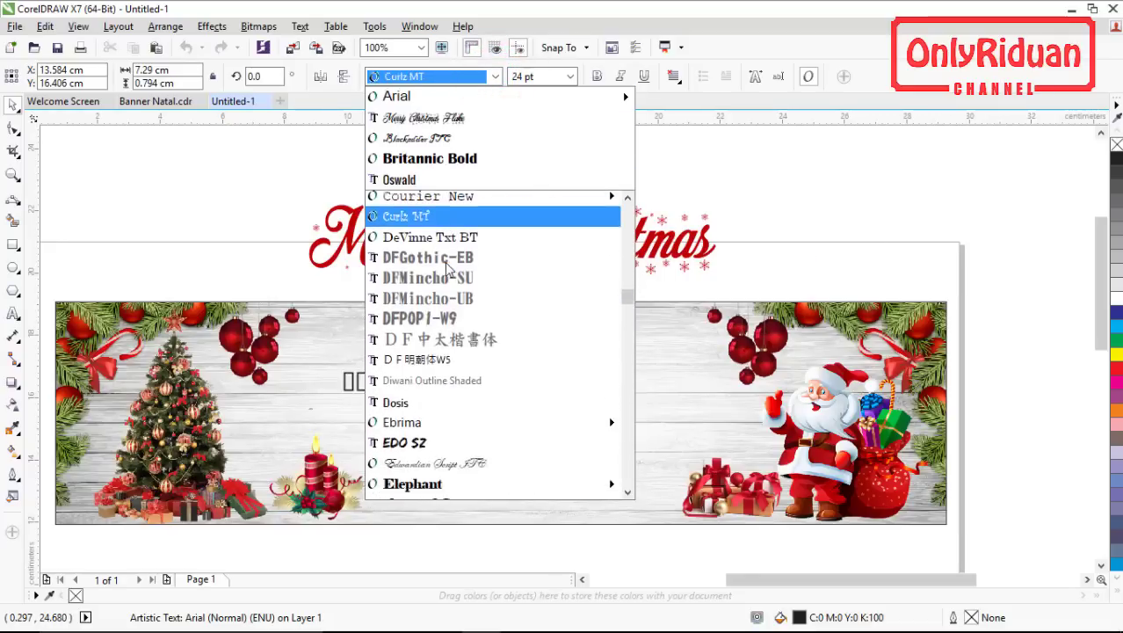
scroll(447, 266, "down", 8)
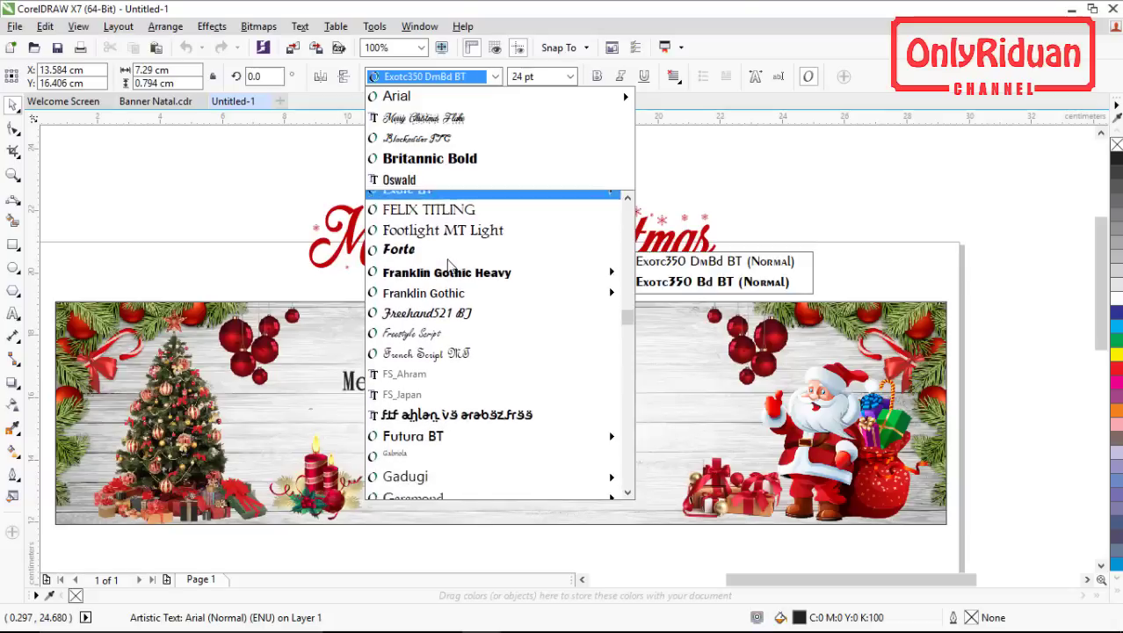
scroll(449, 266, "down", 8)
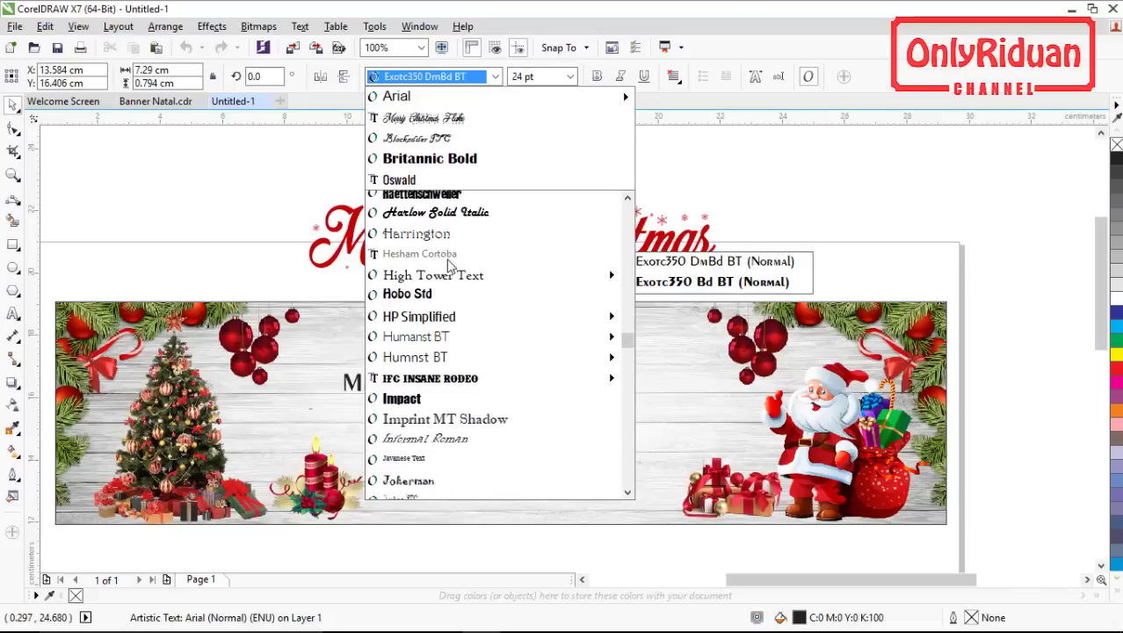
scroll(448, 266, "down", 8)
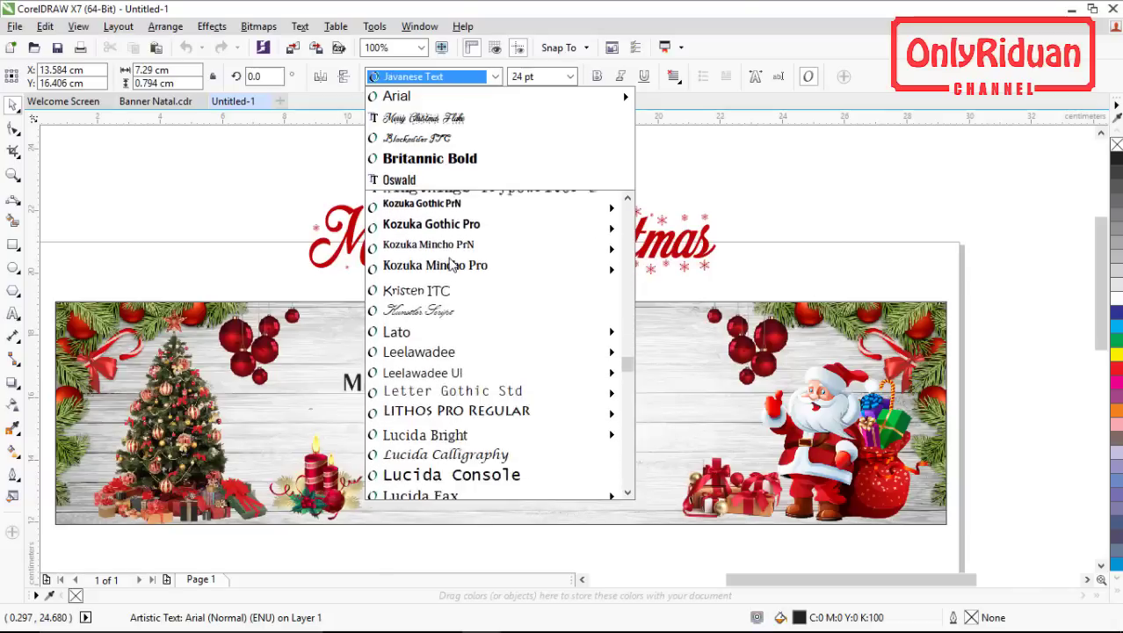
scroll(449, 260, "down", 5)
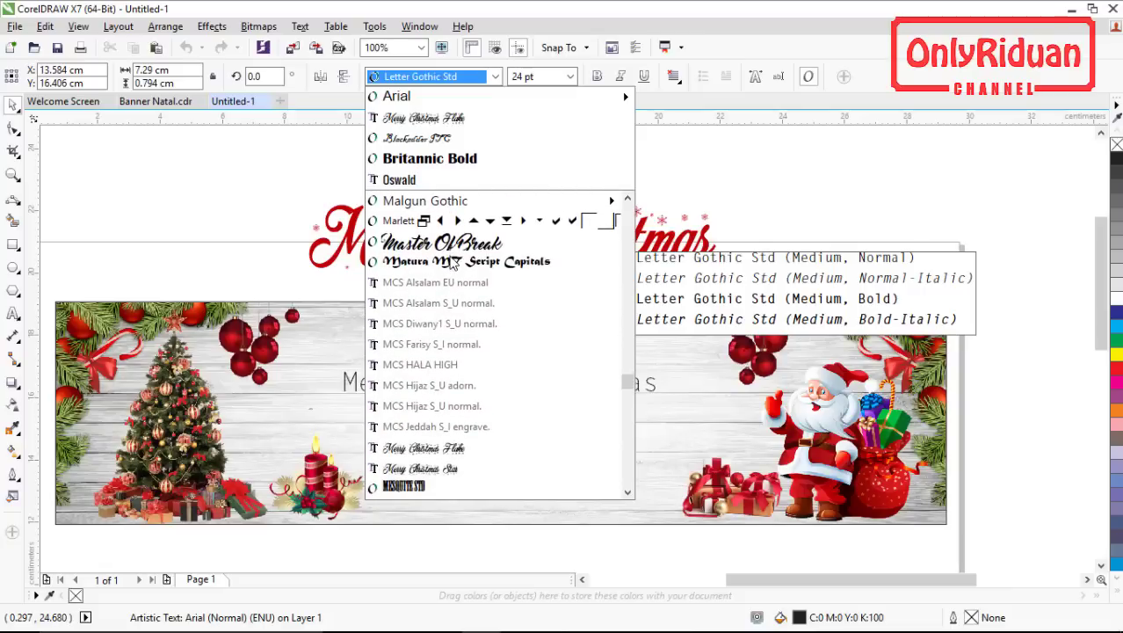
scroll(454, 263, "down", 2)
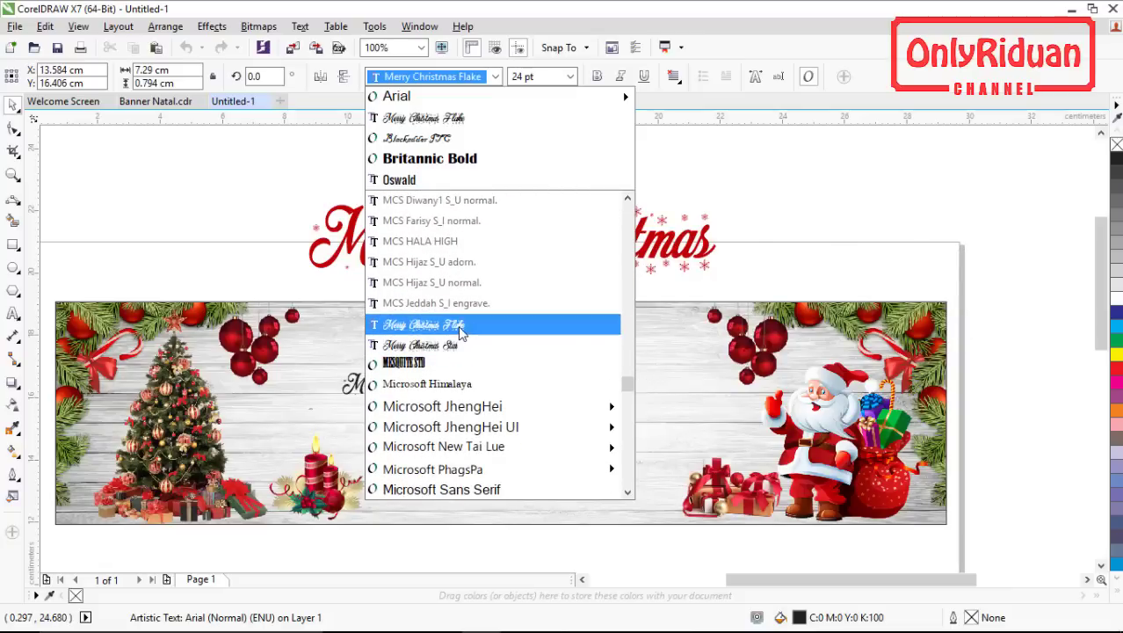
left_click(461, 325)
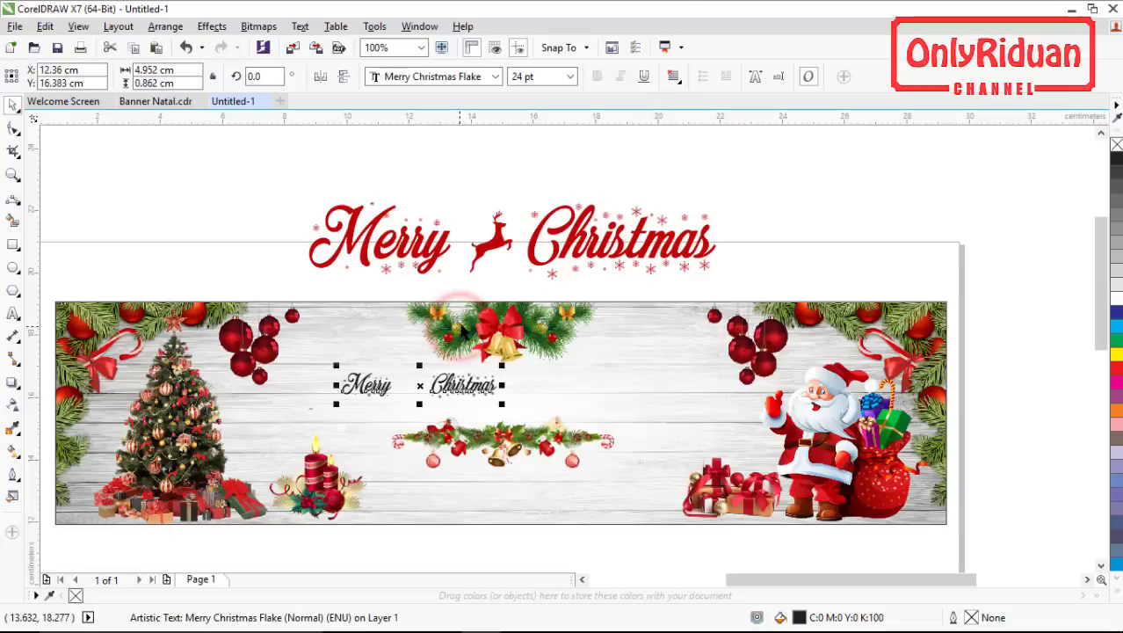
- Enlarge the Merry Christmas text to about 12.1 by 2.1 cm and centre it horizontally on the banner
left_click_drag(502, 404, 646, 444)
left_click_drag(648, 365, 697, 333)
left_click_drag(599, 392, 587, 393)
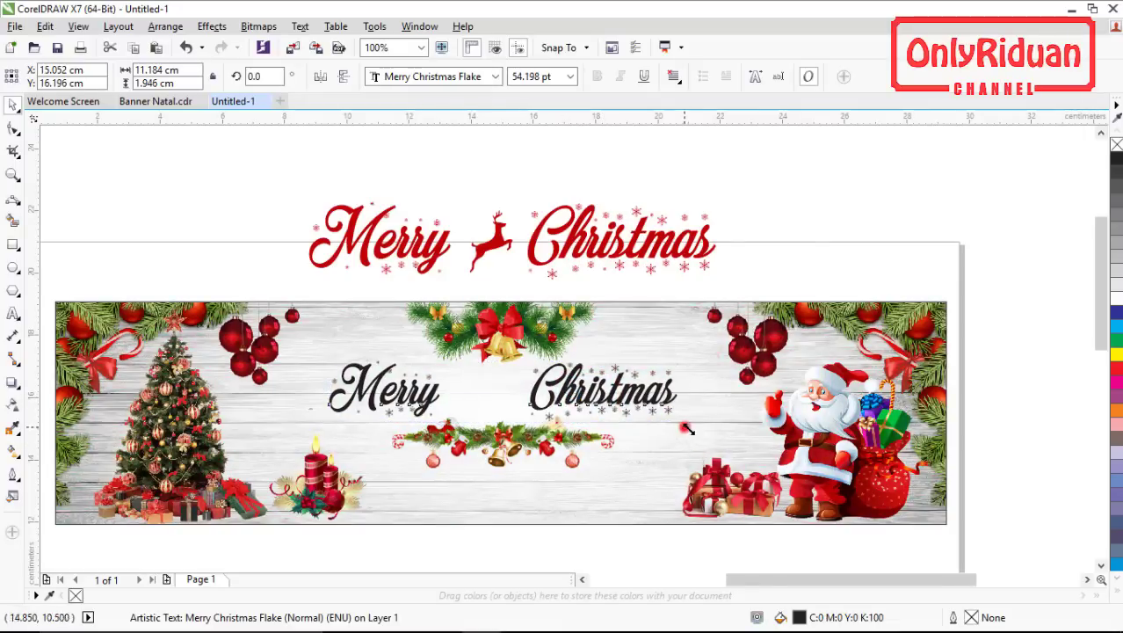
left_click_drag(687, 428, 711, 431)
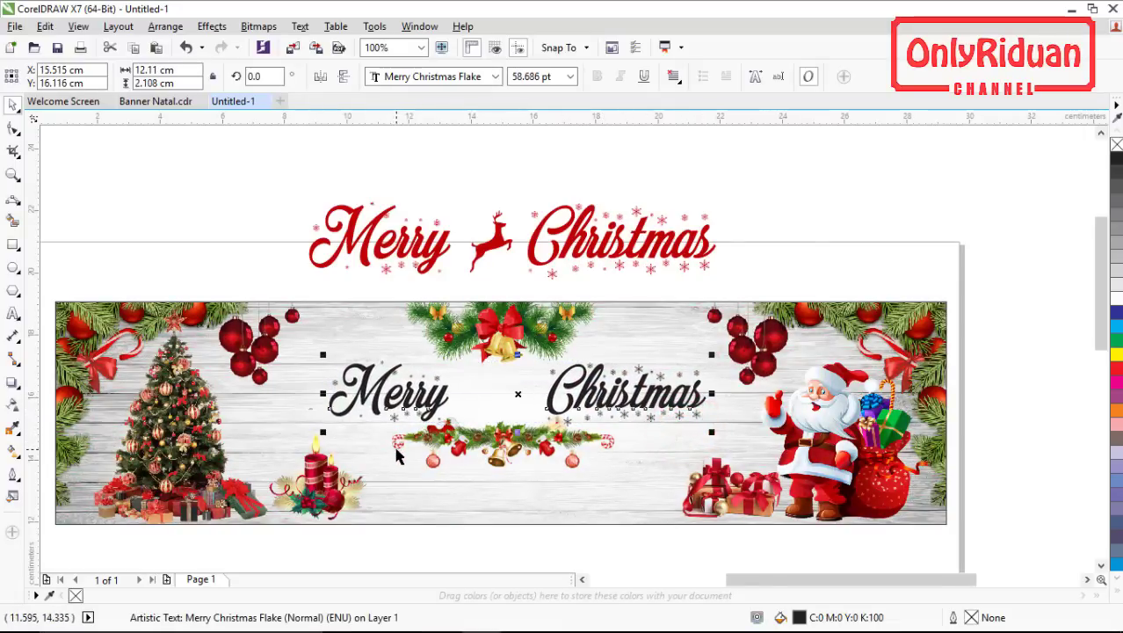
left_click(442, 508, "shift")
key("c")
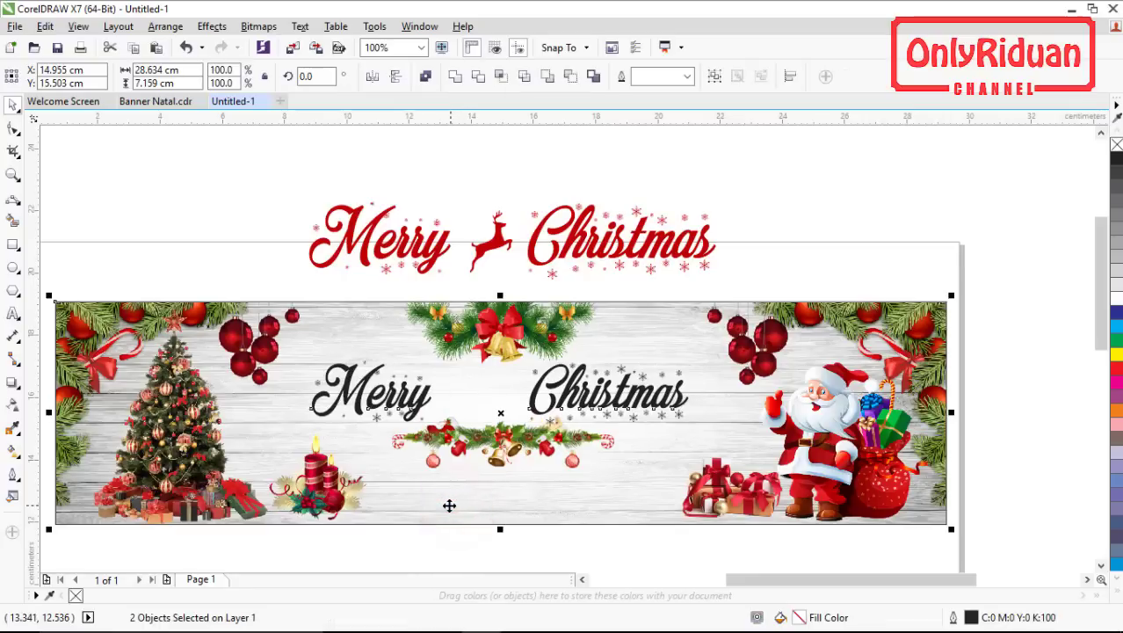
- Fill the banner's Merry Christmas text with the palette red, C:0 M:100 Y:100 K:0
left_click(256, 203)
left_click(492, 242)
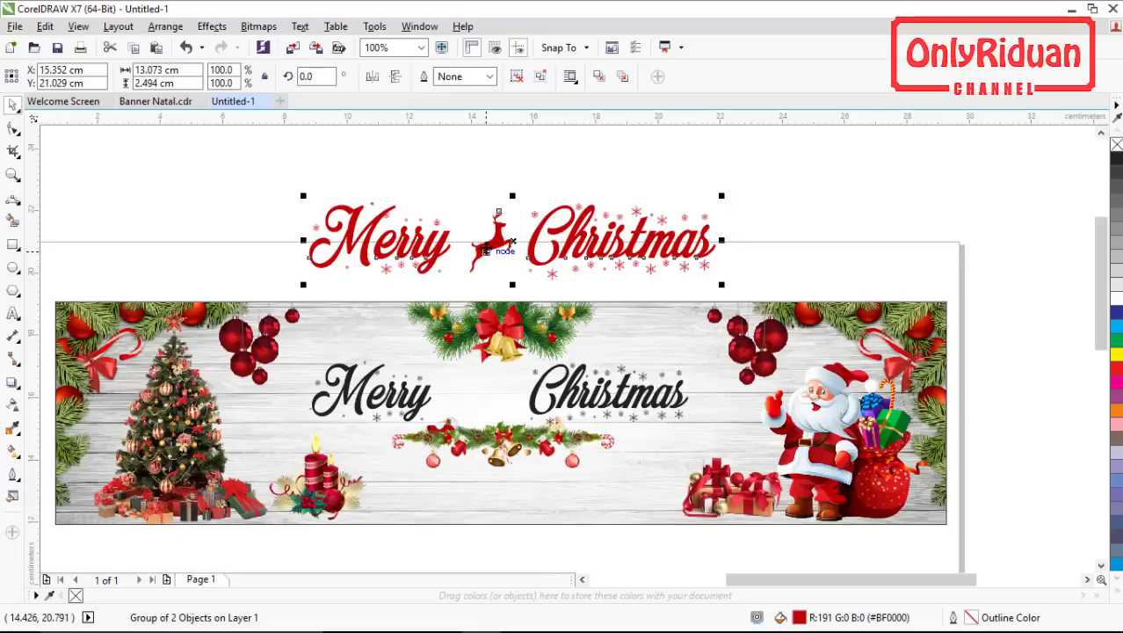
left_click(612, 406)
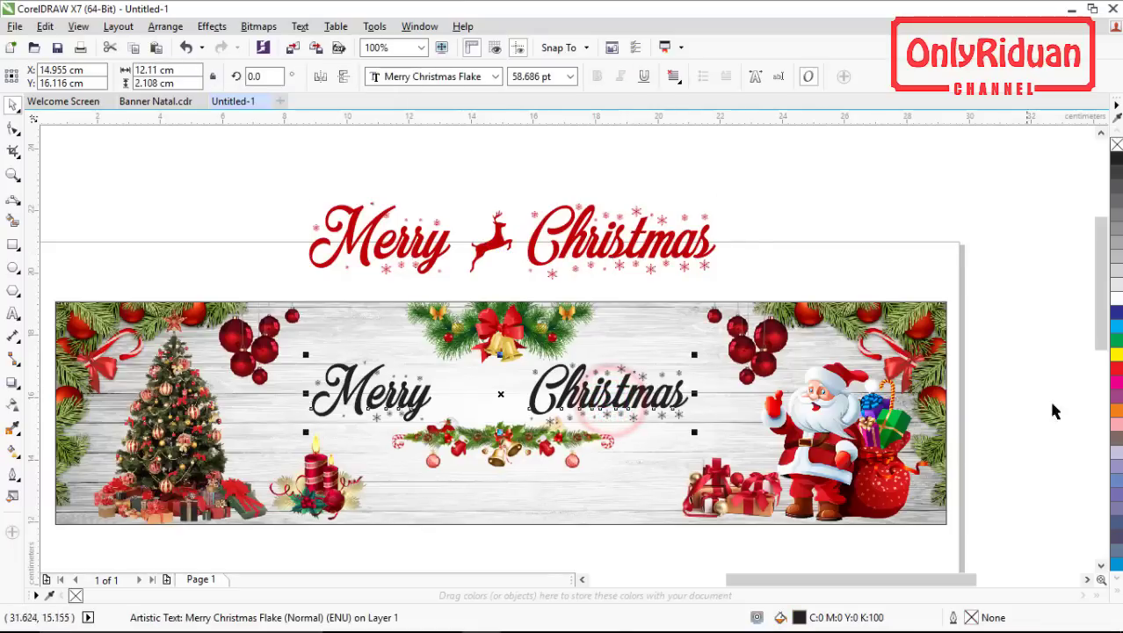
left_click(1116, 370)
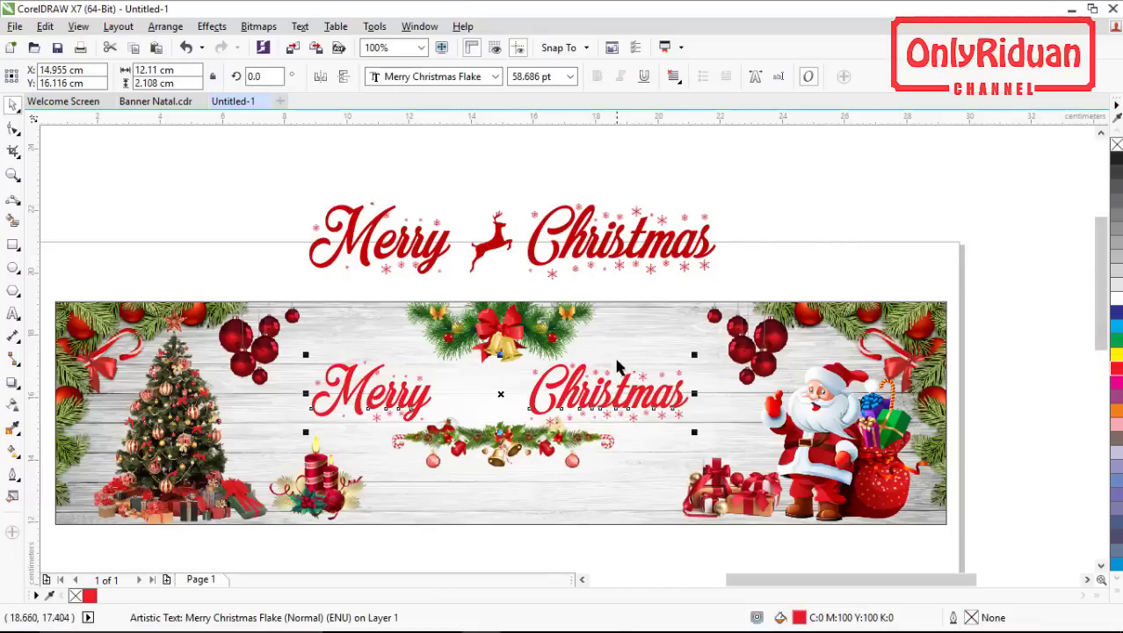
- Sample the dark red #BF0000 from the reference title with the Color Eyedropper and apply it to the banner's Merry Christmas text
left_click(14, 431)
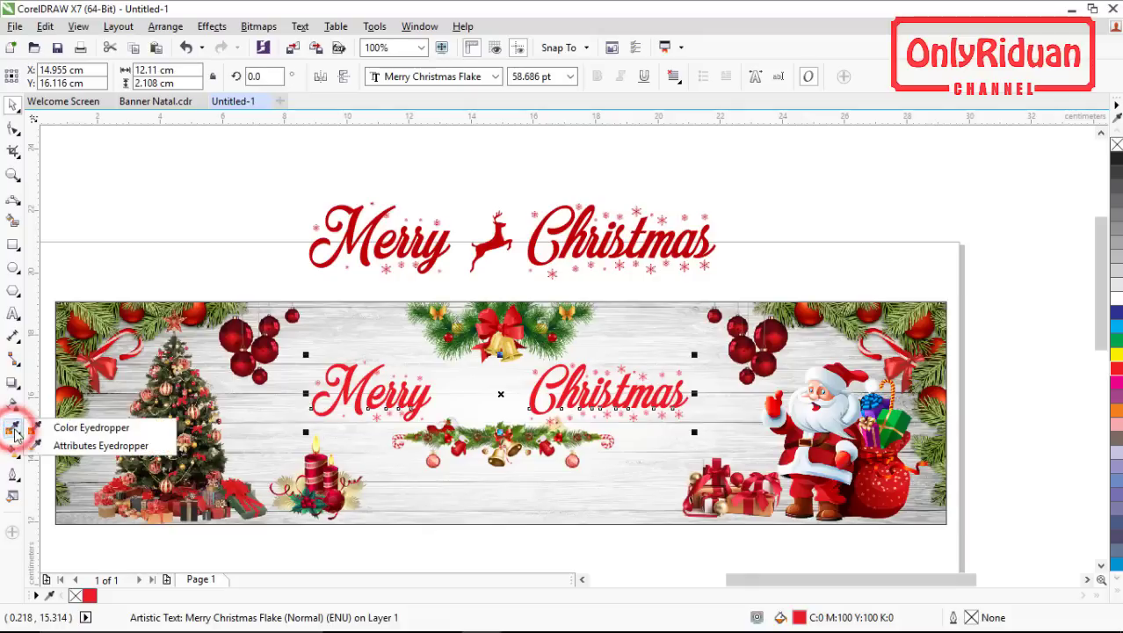
left_click(66, 428)
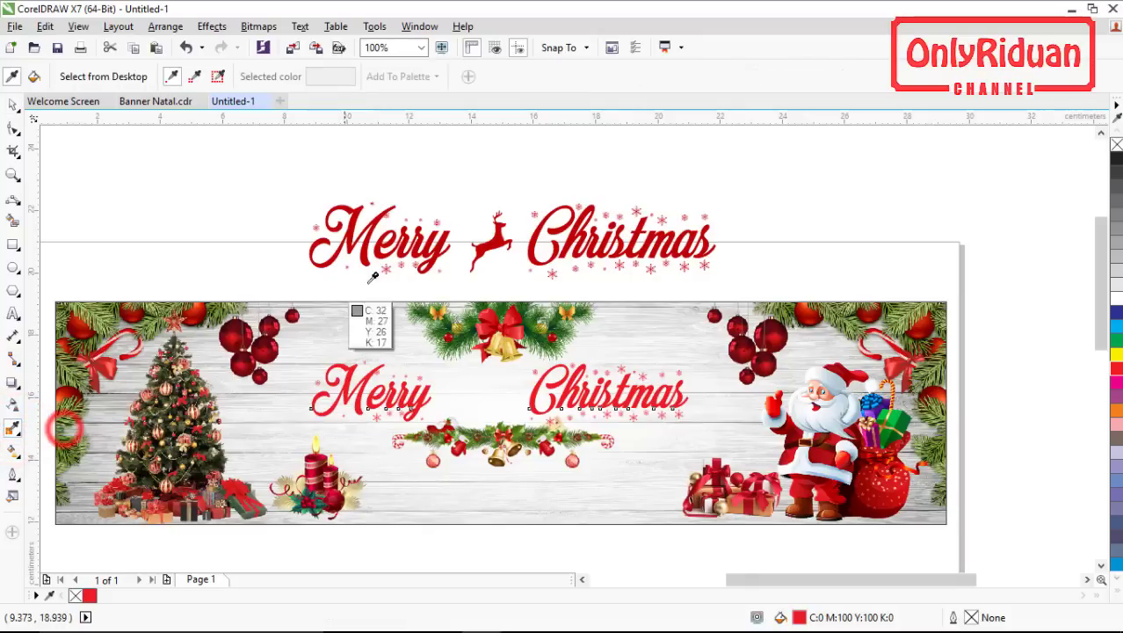
left_click(359, 230)
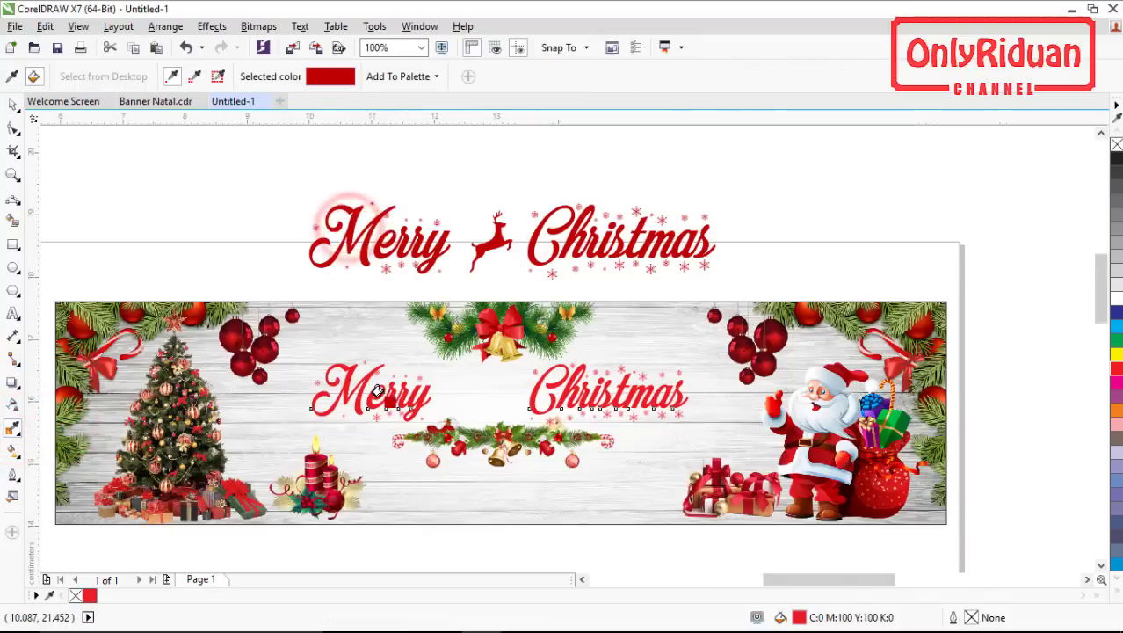
scroll(384, 393, "up", 2)
left_click(411, 379)
scroll(411, 379, "down", 3)
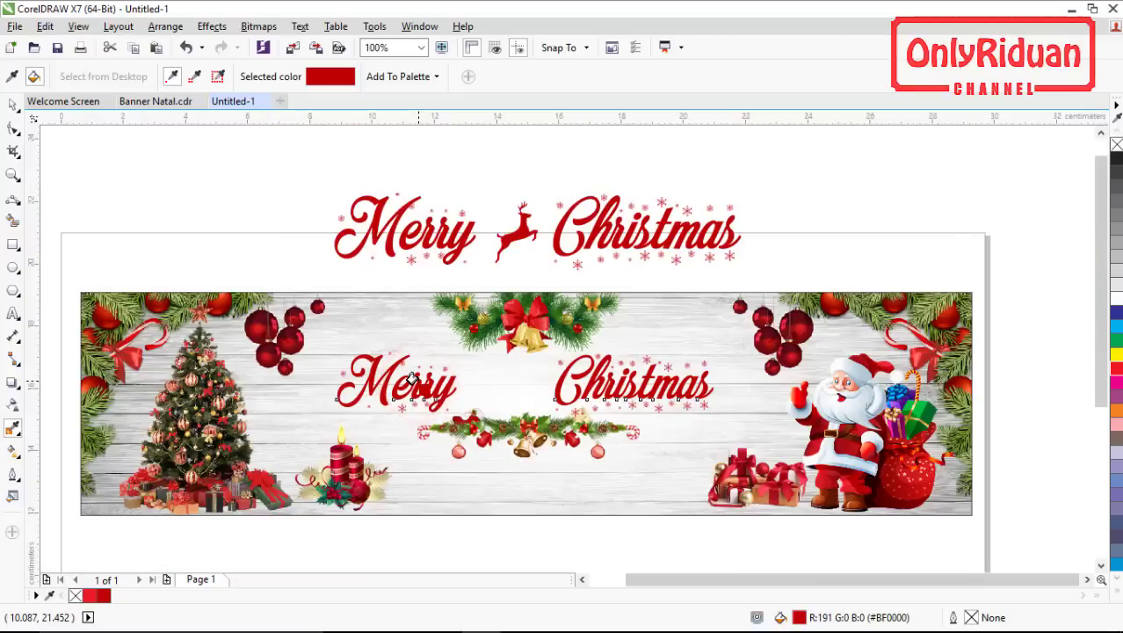
scroll(411, 379, "up", 1)
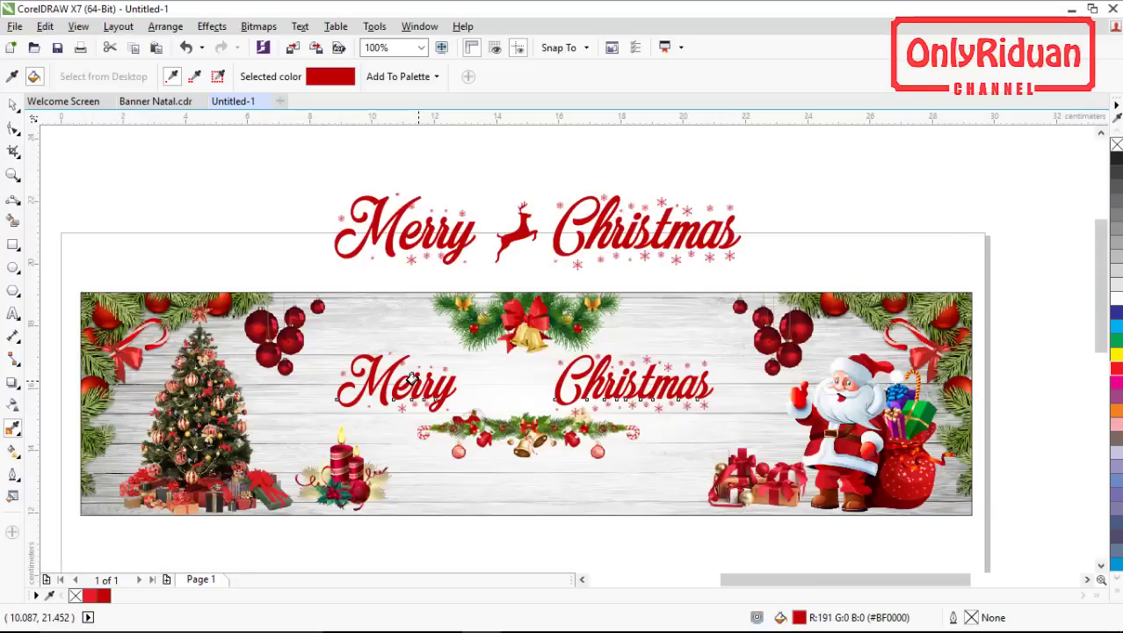
left_click(11, 103)
- Import the reindeer image from the Banner Natal folder and place it at full size on the page
left_click(15, 27)
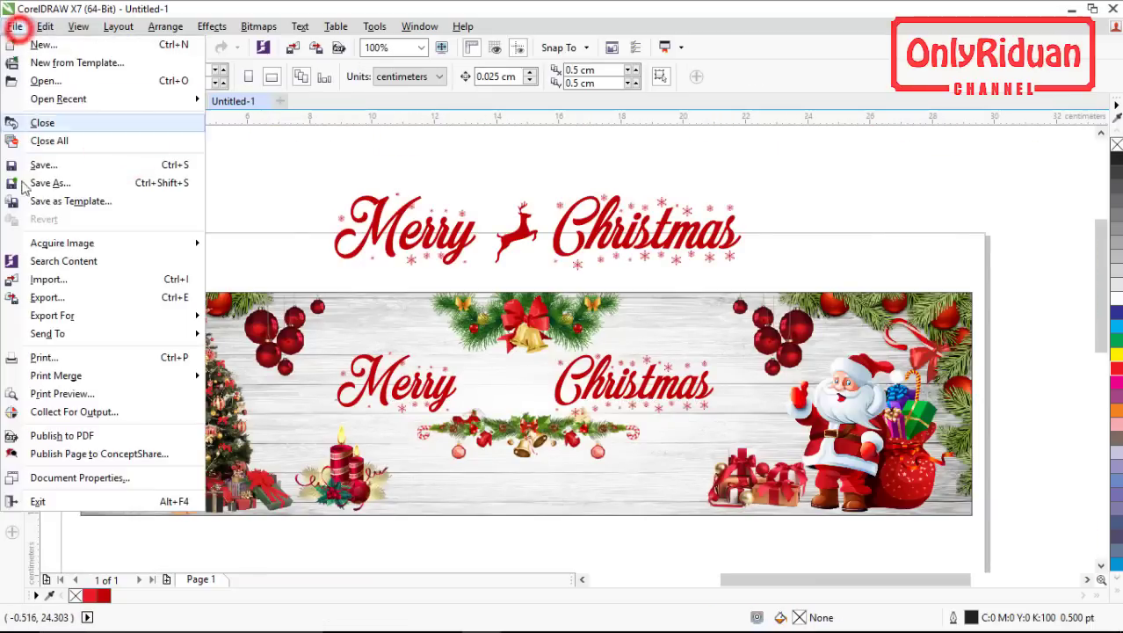
left_click(49, 280)
left_click_drag(723, 283, 723, 404)
left_click(657, 290)
left_click(587, 496)
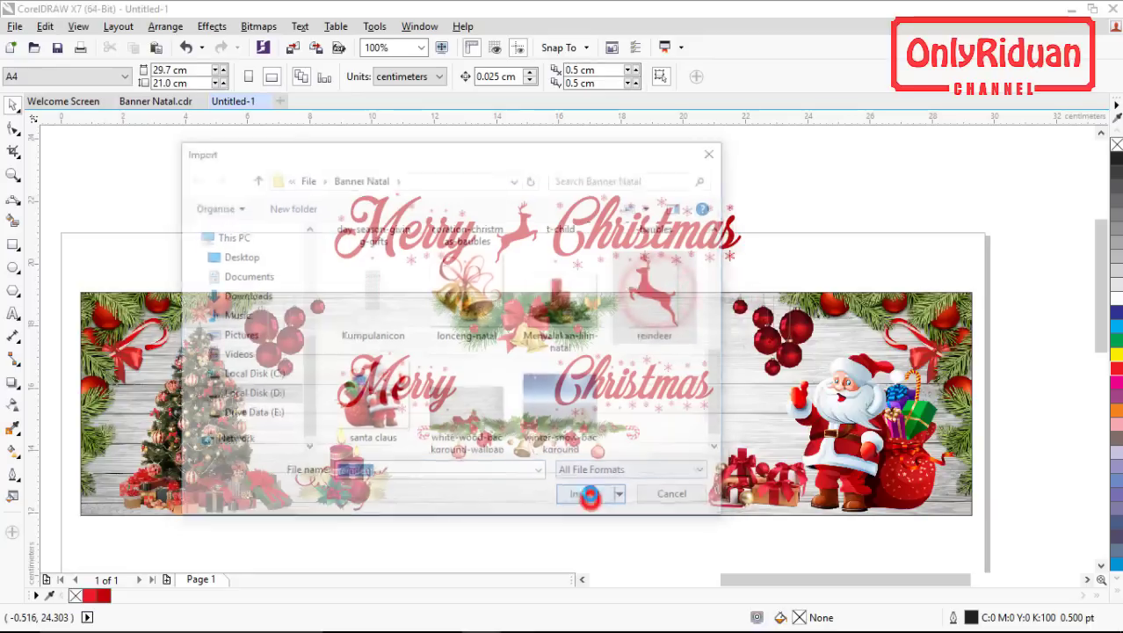
left_click(483, 471)
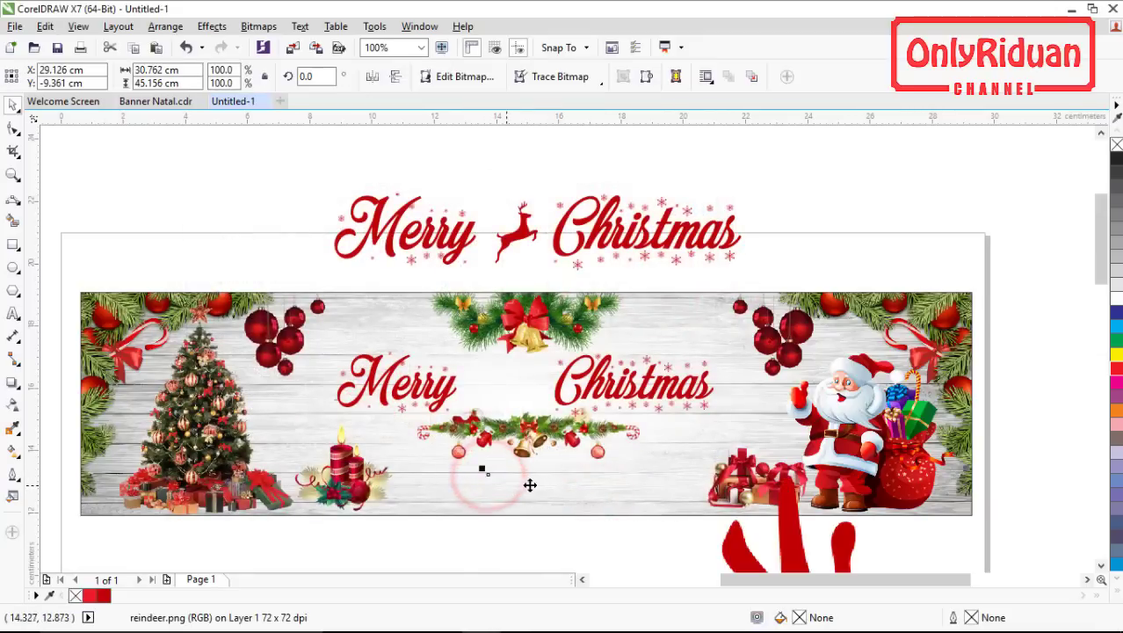
- Scale the reindeer image down to about 3.1 by 4.5 cm and position it at the banner's lower edge
scroll(532, 477, "down", 4)
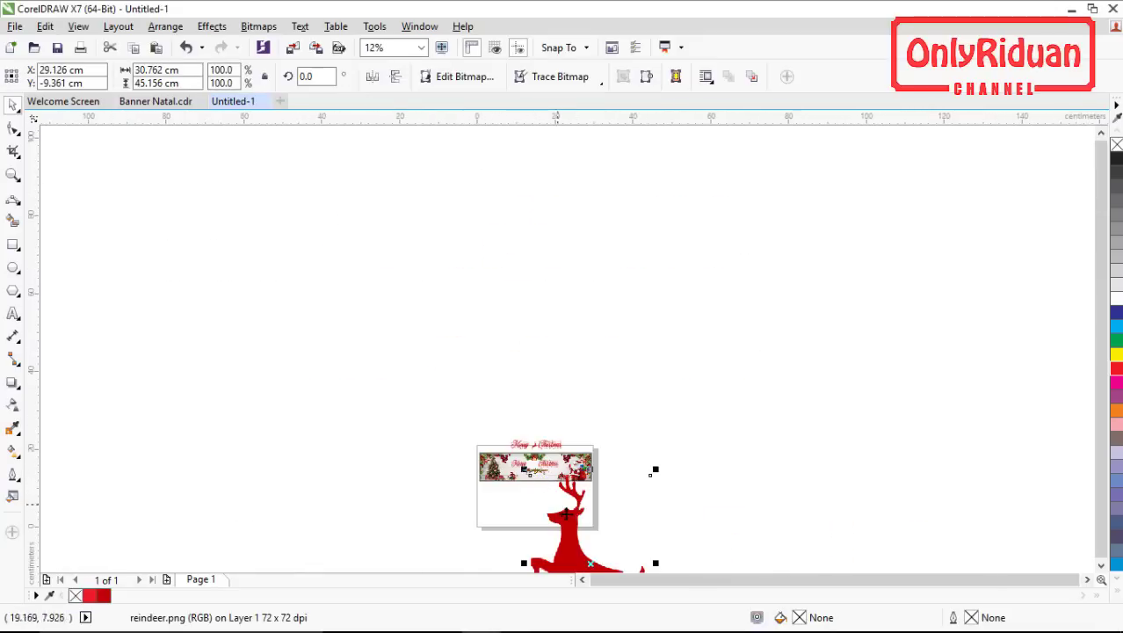
left_click_drag(648, 428, 660, 410)
left_click_drag(734, 375, 458, 469)
scroll(535, 488, "up", 6)
scroll(542, 478, "down", 2)
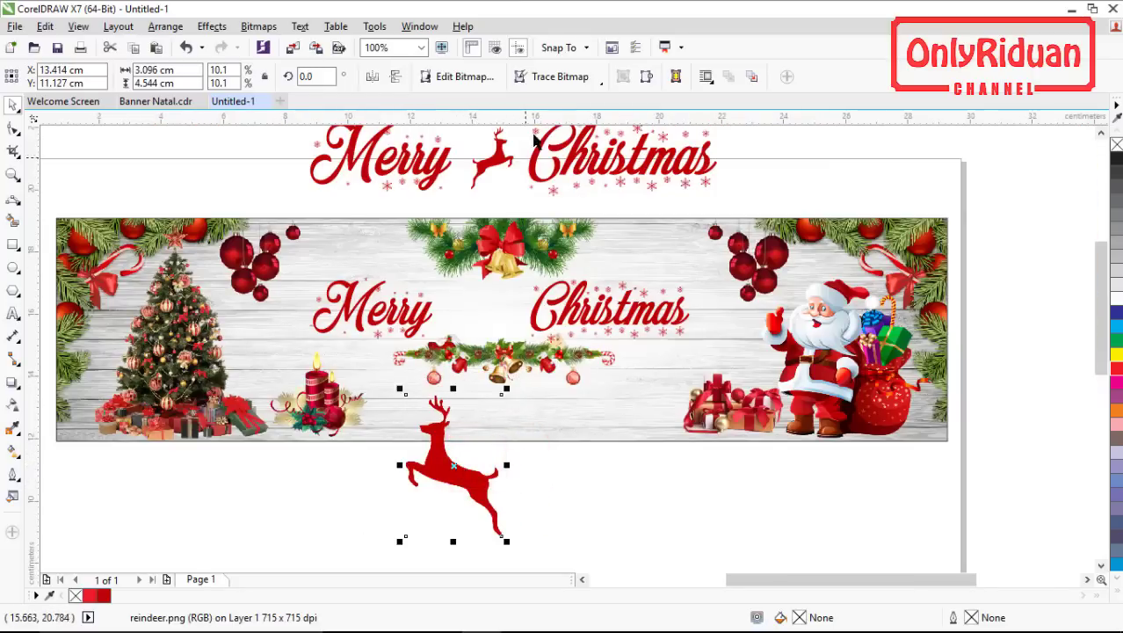
- Trace the reindeer bitmap into a vector curve, move the curve aside and delete the original bitmap
left_click(549, 77)
left_click(553, 95)
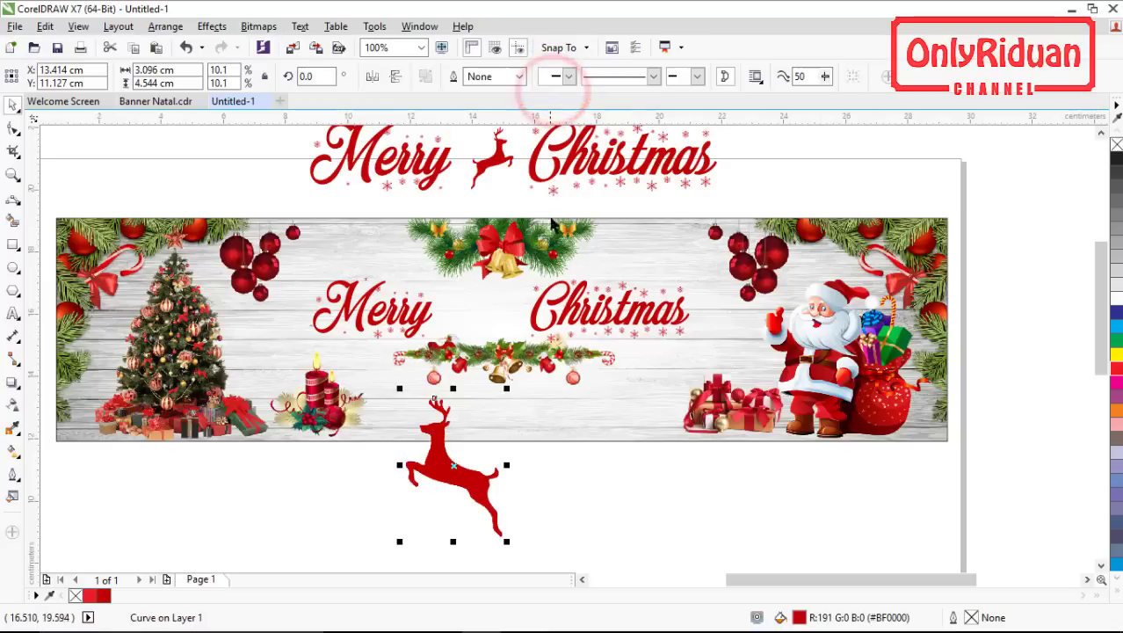
left_click_drag(458, 469, 580, 470)
left_click(457, 472)
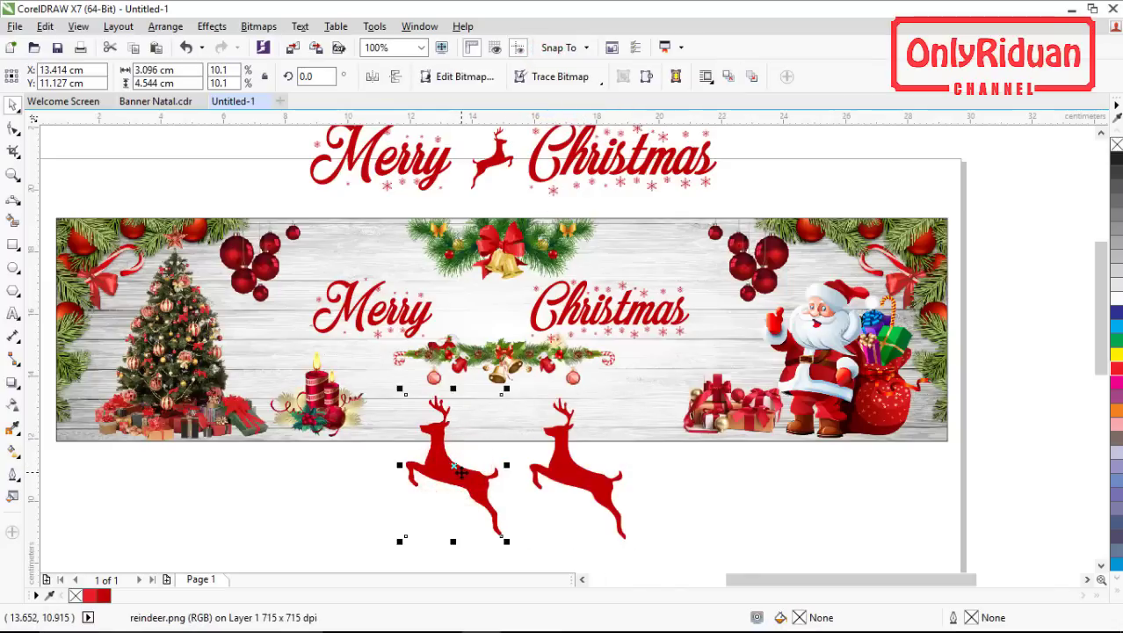
key("Delete")
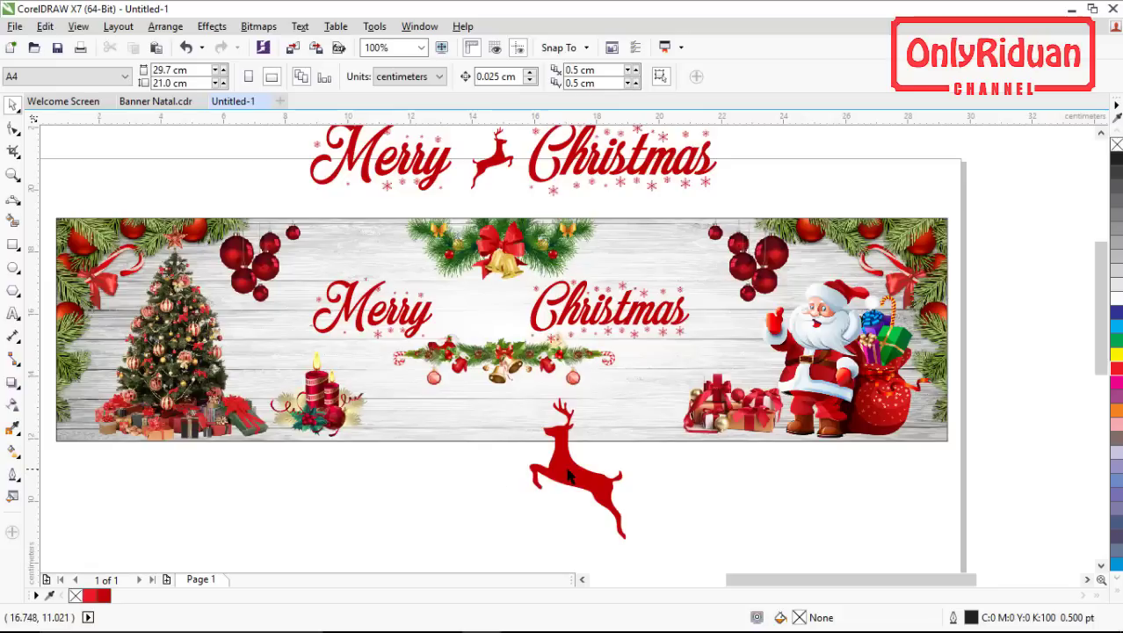
- Mirror the traced reindeer horizontally and scale it down to about 1.7 by 2.4 cm
left_click_drag(571, 470, 486, 470)
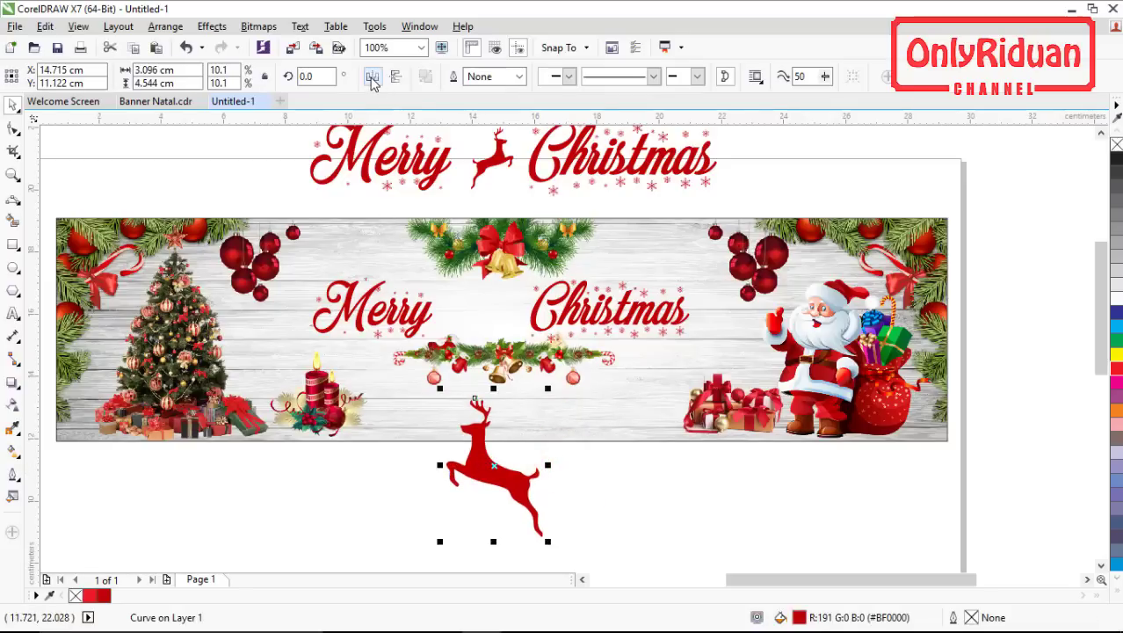
left_click(373, 78)
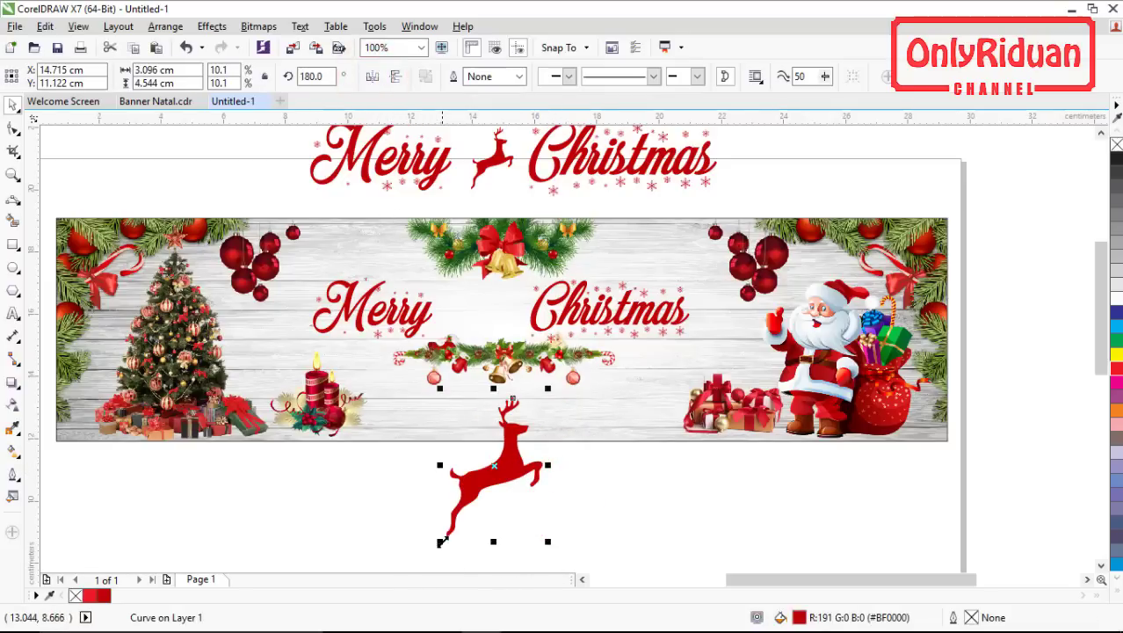
left_click_drag(441, 542, 485, 476)
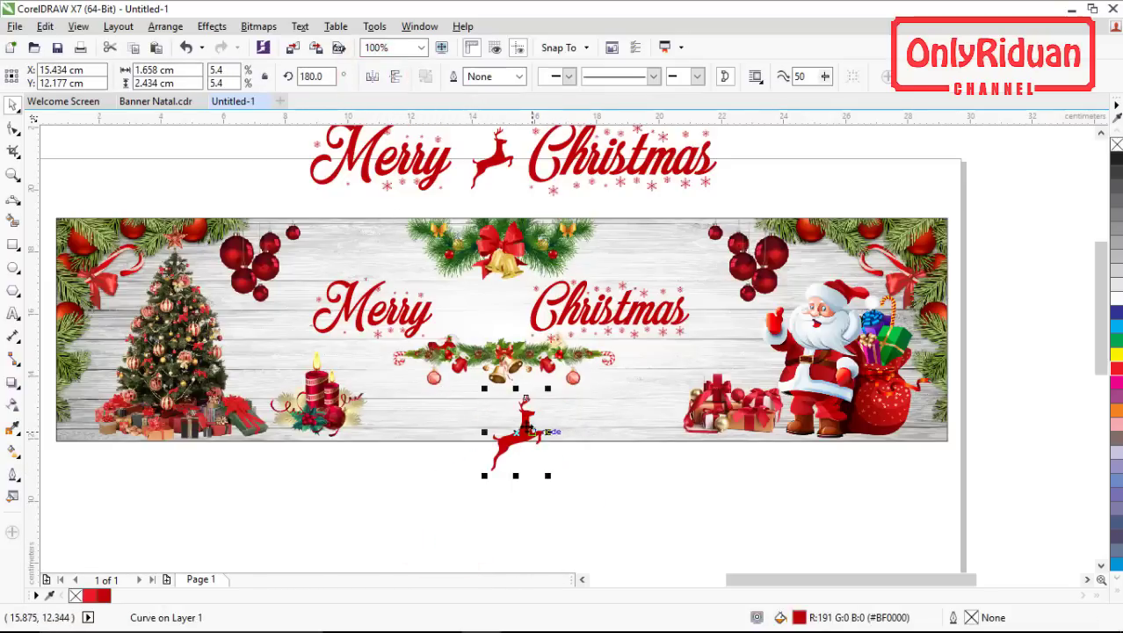
- Place the reindeer in the gap between Merry and Christmas and reduce it to about 1.3 by 1.9 cm
left_click_drag(527, 430, 492, 311)
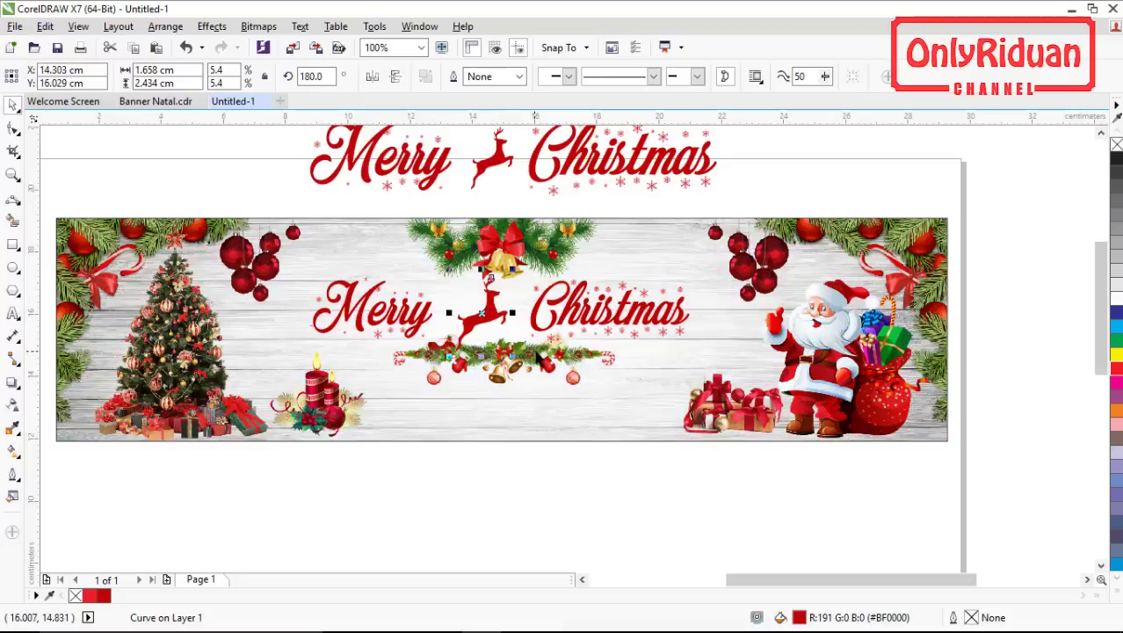
left_click_drag(518, 276, 485, 306)
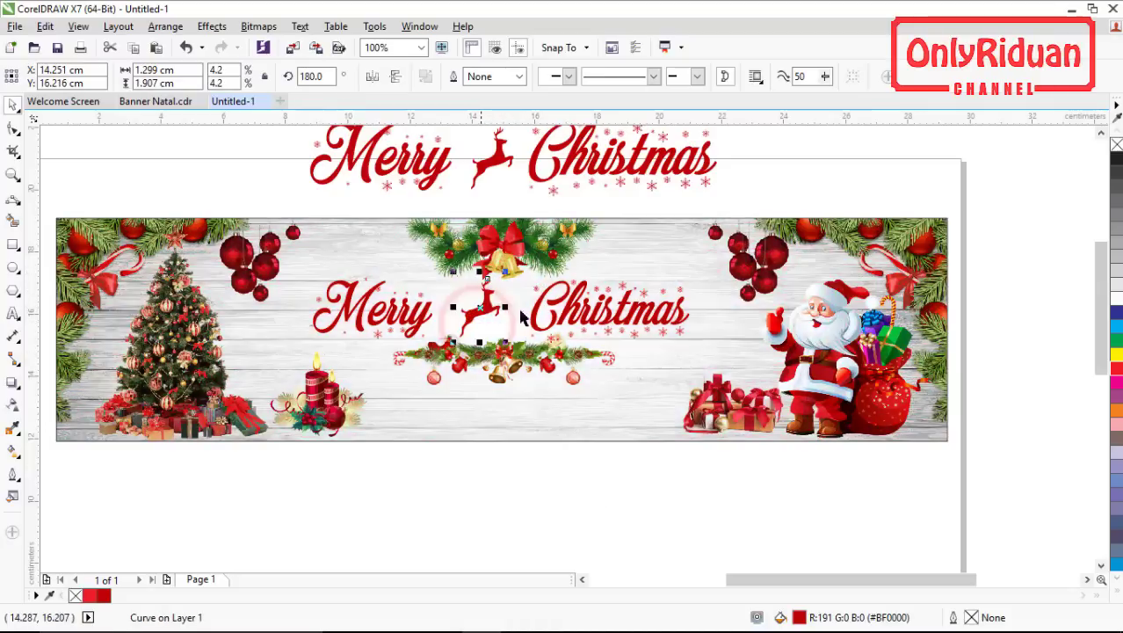
left_click(554, 312)
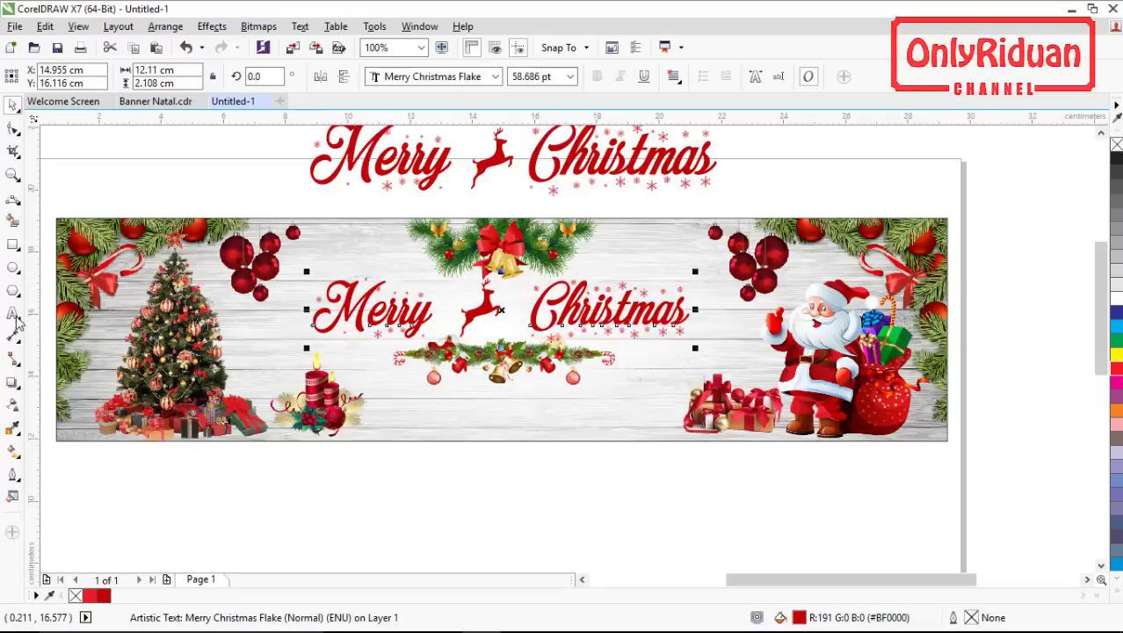
- Remove one space before Christmas in the title and shift the reindeer to sit midway between the two words
key("F8")
left_click(531, 303)
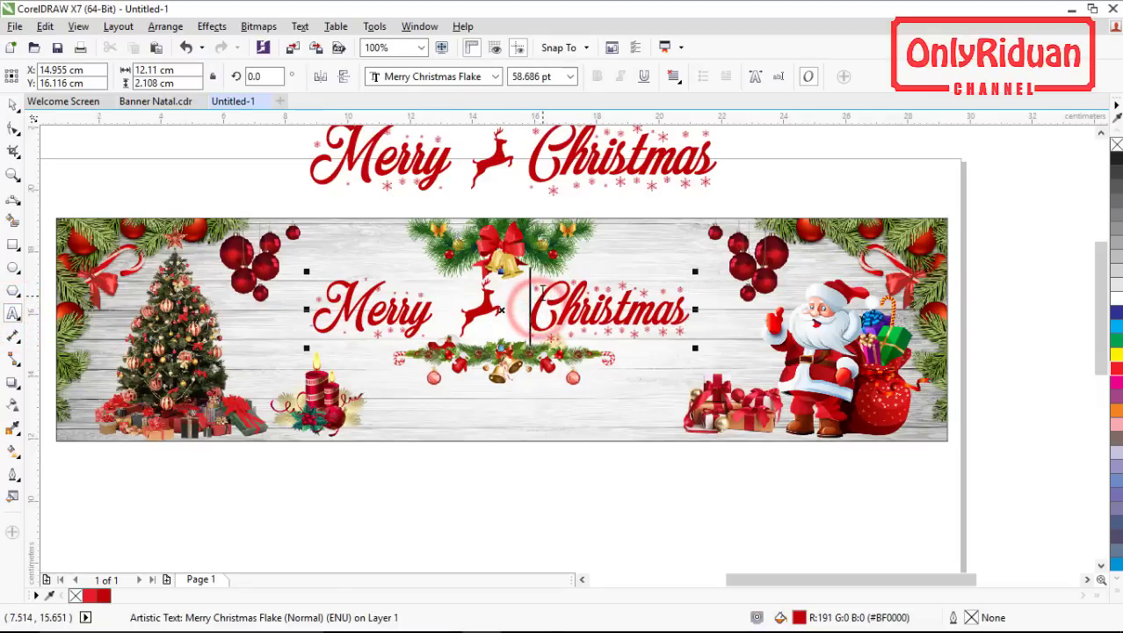
key("BackSpace")
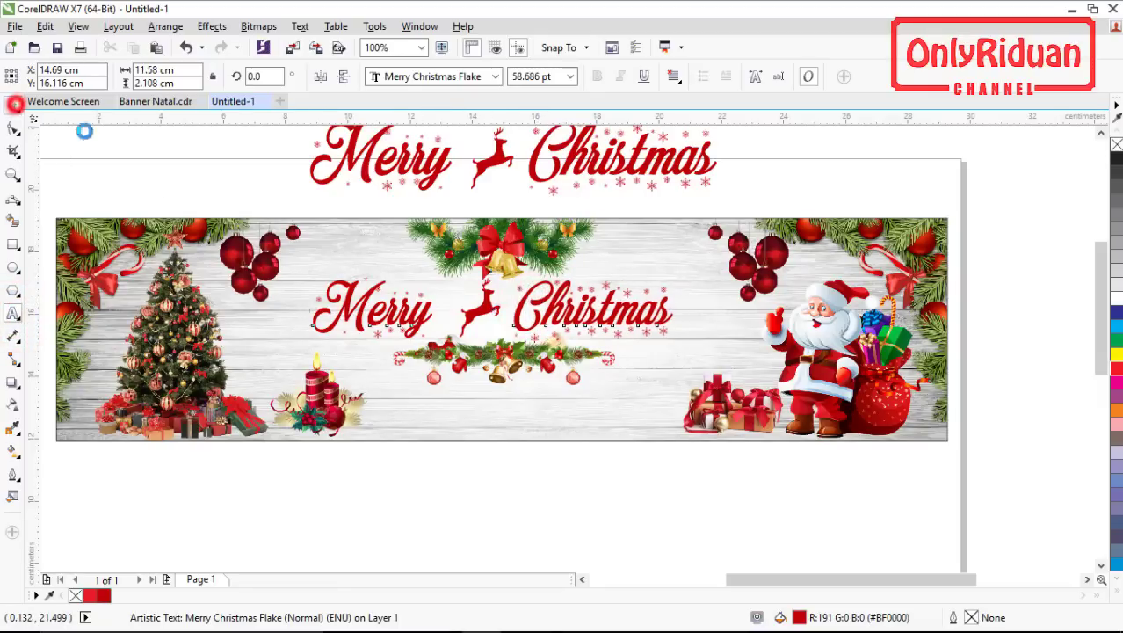
left_click(13, 104)
left_click(496, 476)
left_click_drag(480, 311, 469, 315)
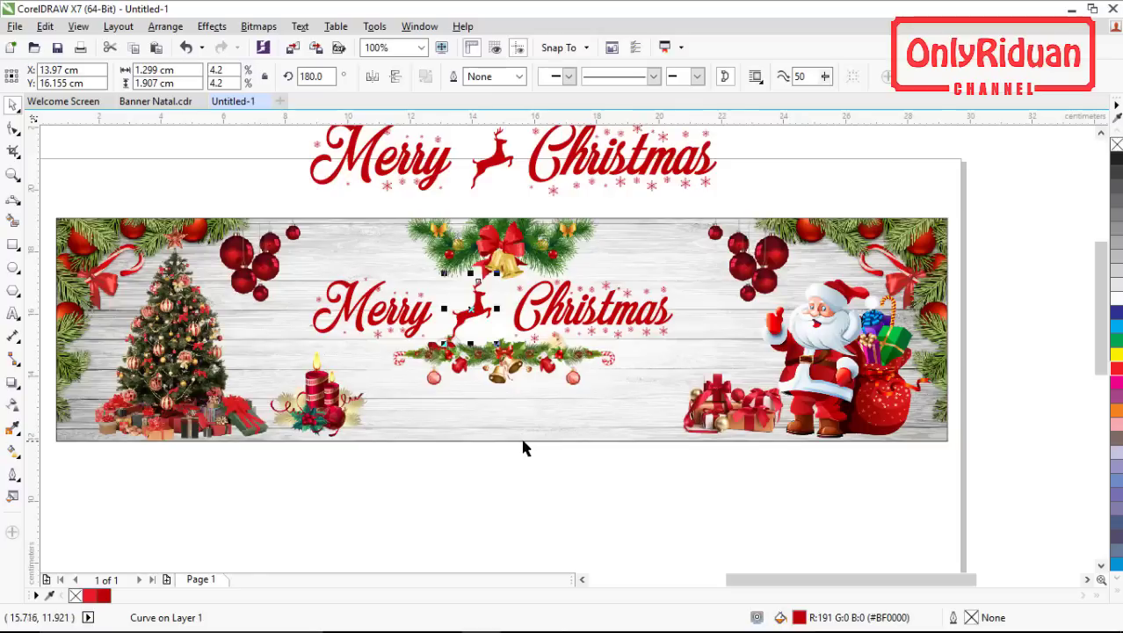
- Group the reindeer with the Merry Christmas title and centre the group on the banner
left_click(562, 313, "shift")
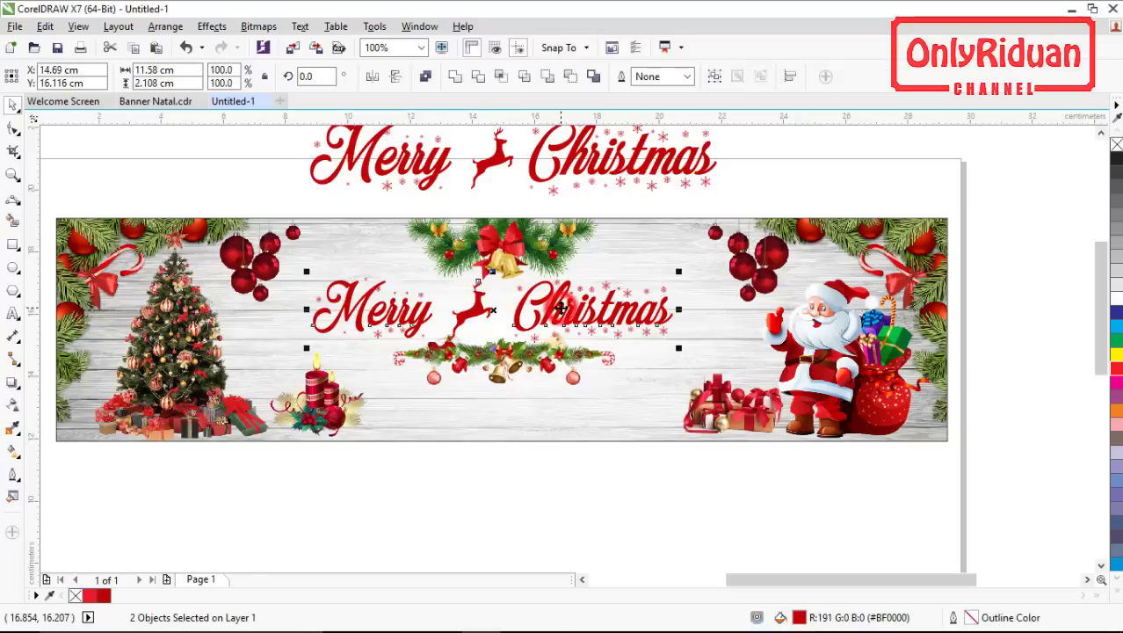
key("ctrl+g")
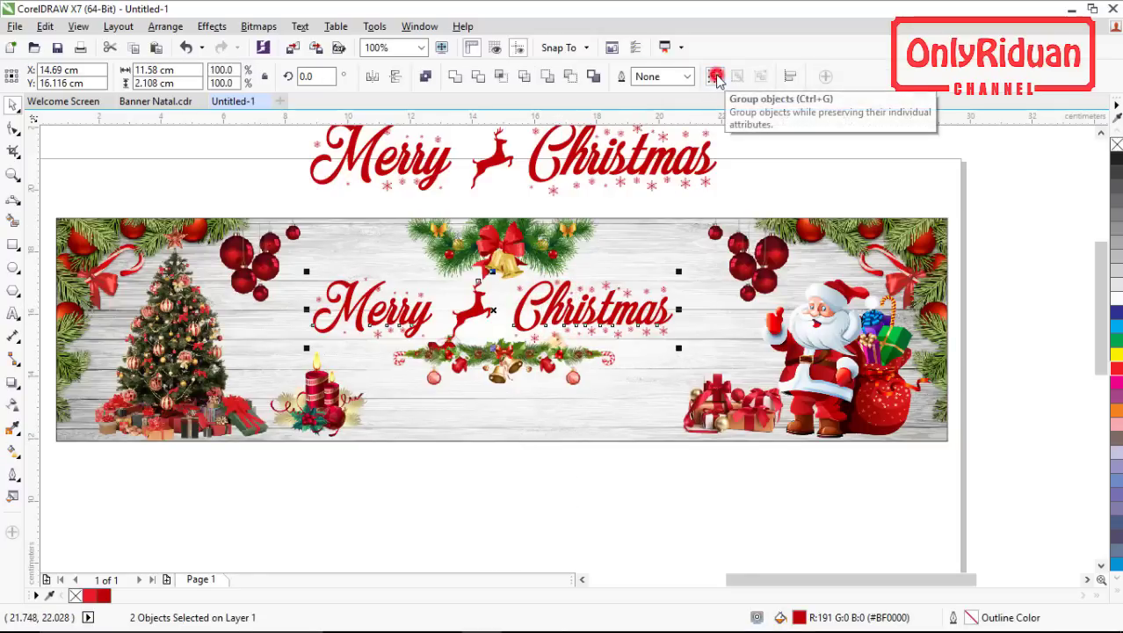
left_click(716, 77)
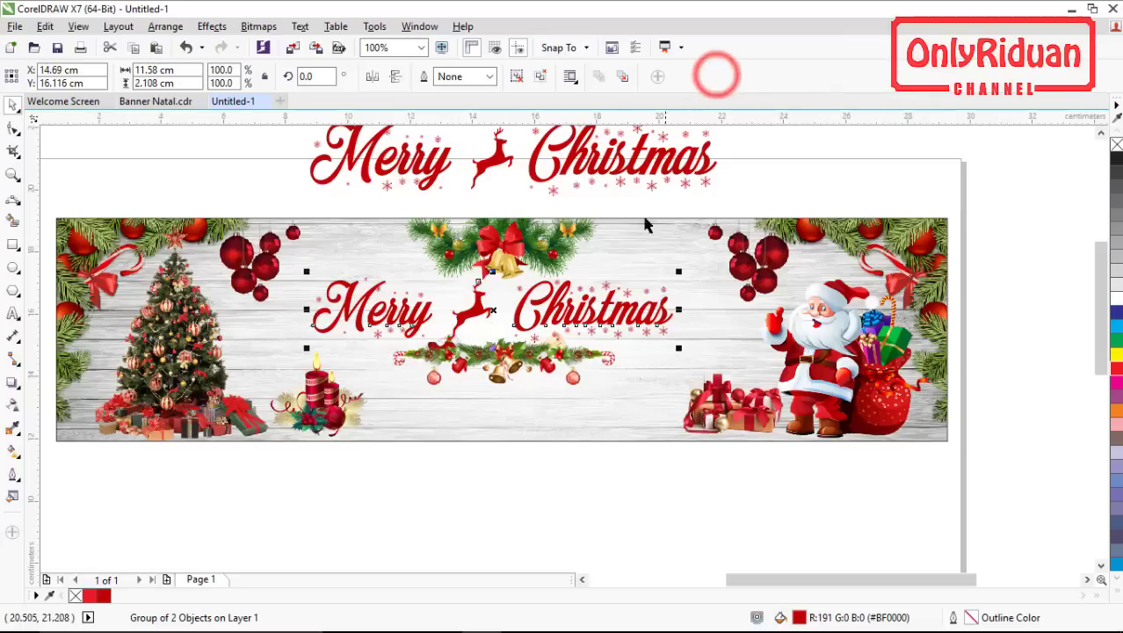
left_click(532, 411, "shift")
key("c")
key("e")
left_click(545, 501)
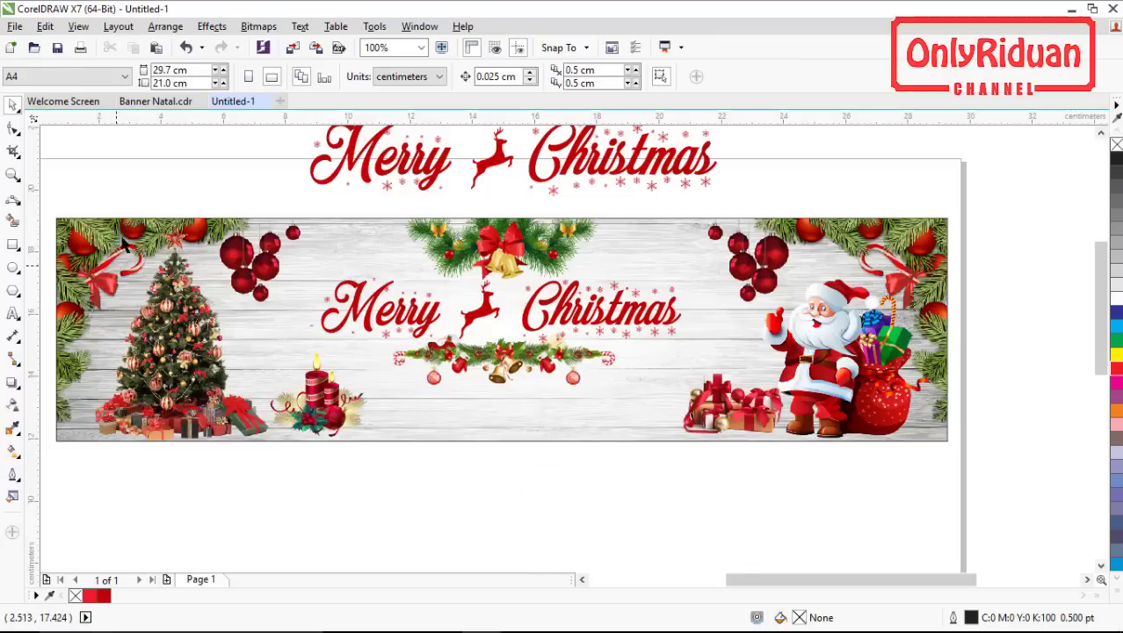
- Copy the AND HAPPY NEW YEAR text from Banner Natal.cdr into Untitled-1 and place it beneath the garland
left_click(155, 101)
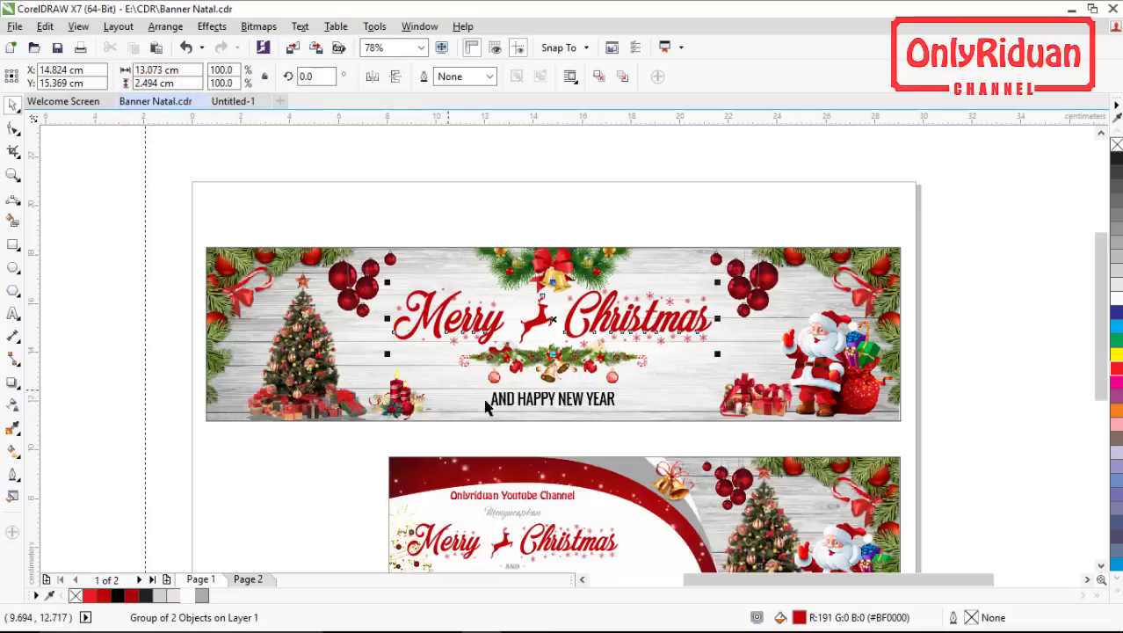
left_click(541, 409)
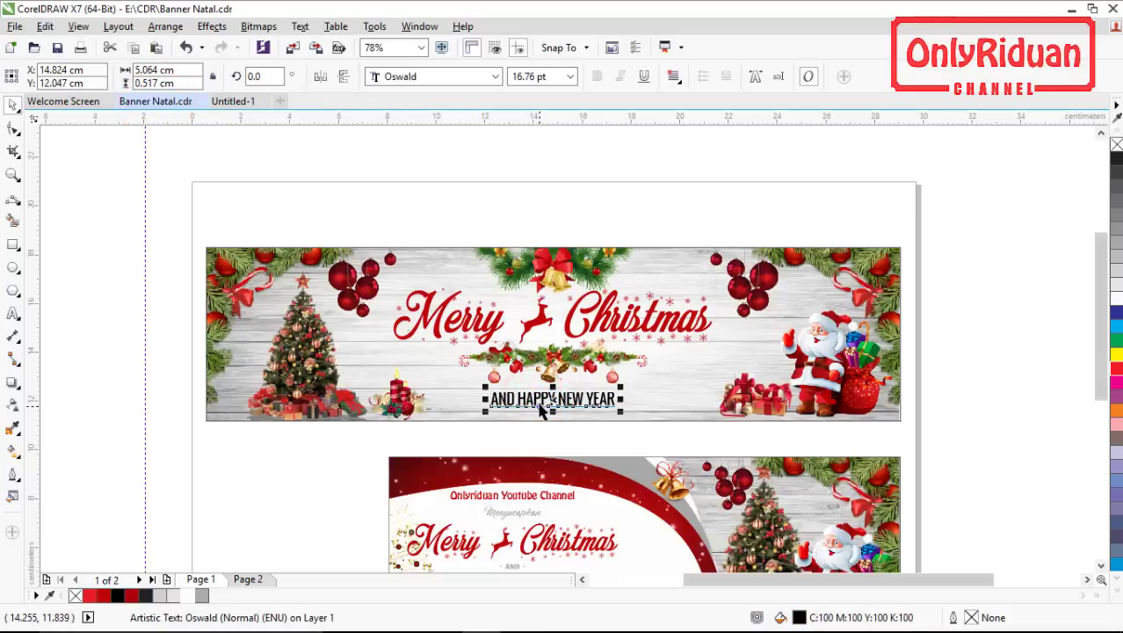
left_click(233, 101)
key("ctrl+v")
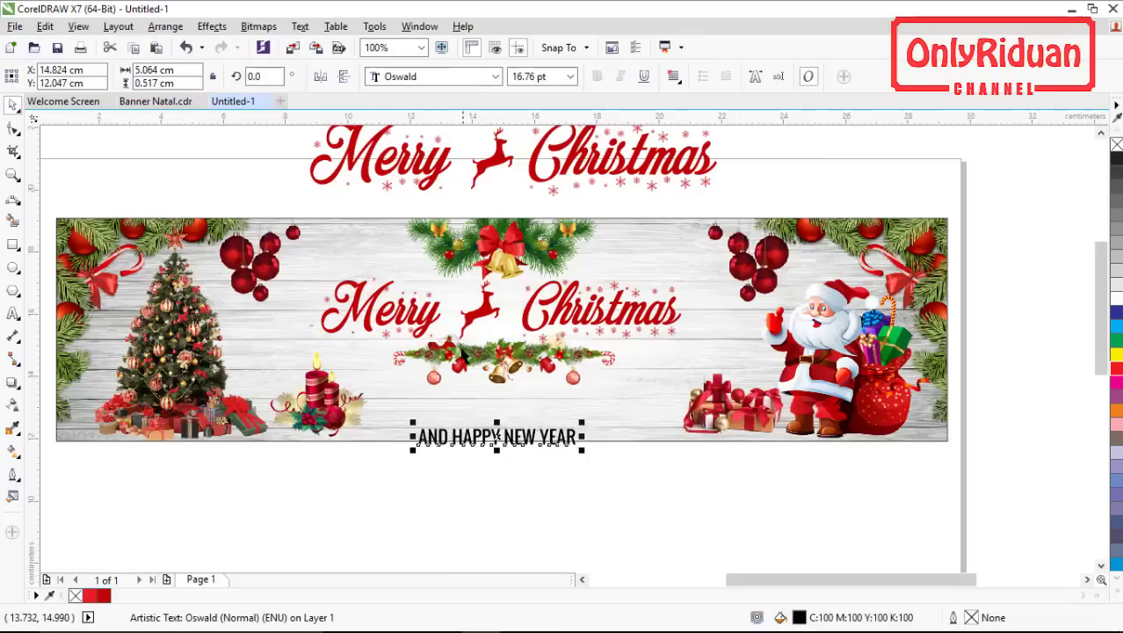
left_click_drag(496, 439, 506, 405)
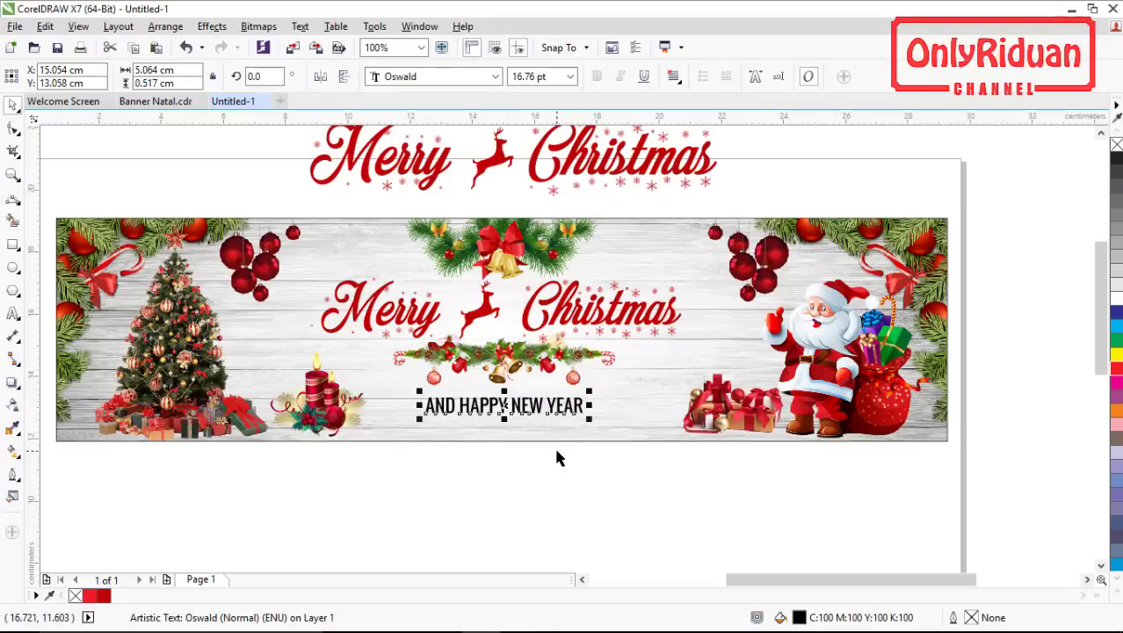
- PowerClip the bauble cluster beside the Christmas tree inside the banner rectangle
left_click(351, 428)
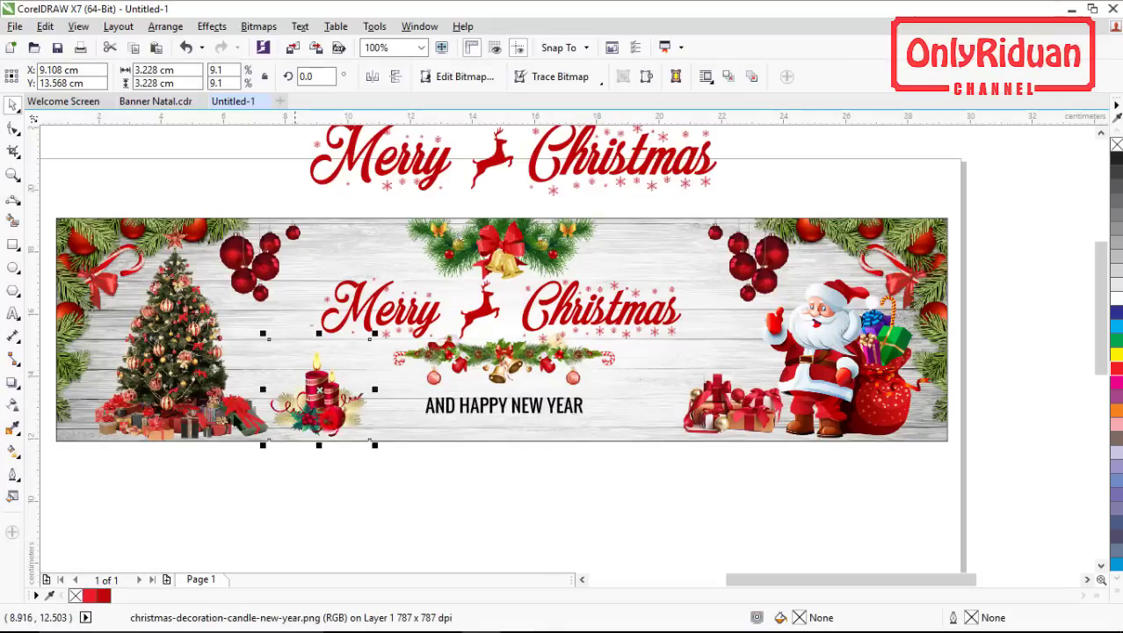
left_click(329, 426)
left_click(321, 420)
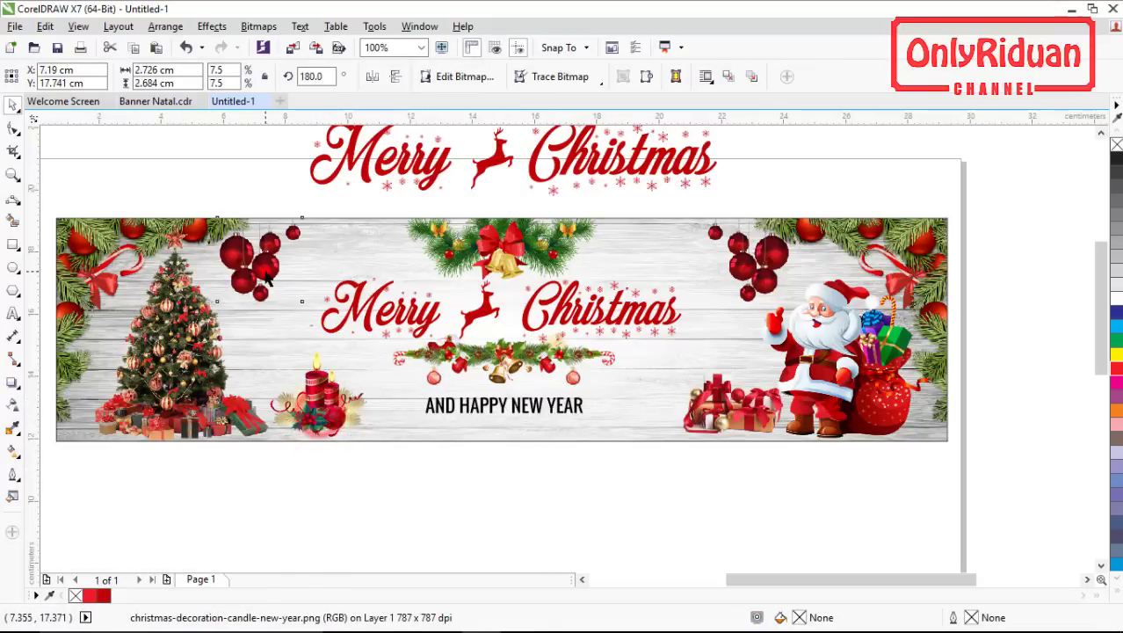
left_click(287, 294)
right_click(287, 294)
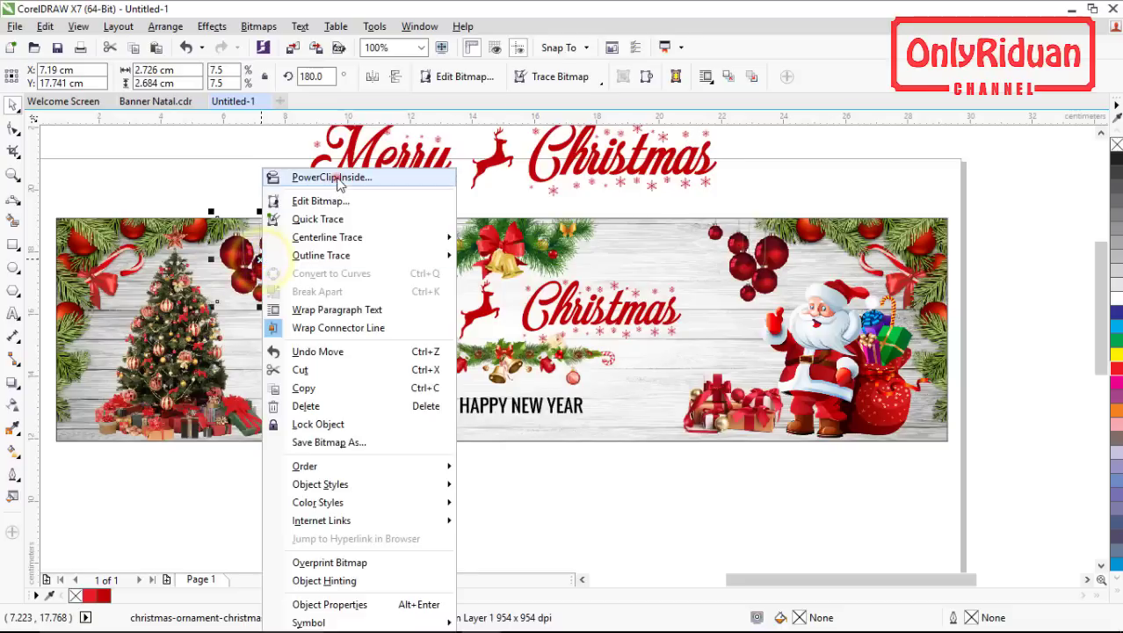
left_click(303, 178)
left_click(333, 249)
- PowerClip the bauble cluster beside Santa inside the banner rectangle
left_click(745, 264)
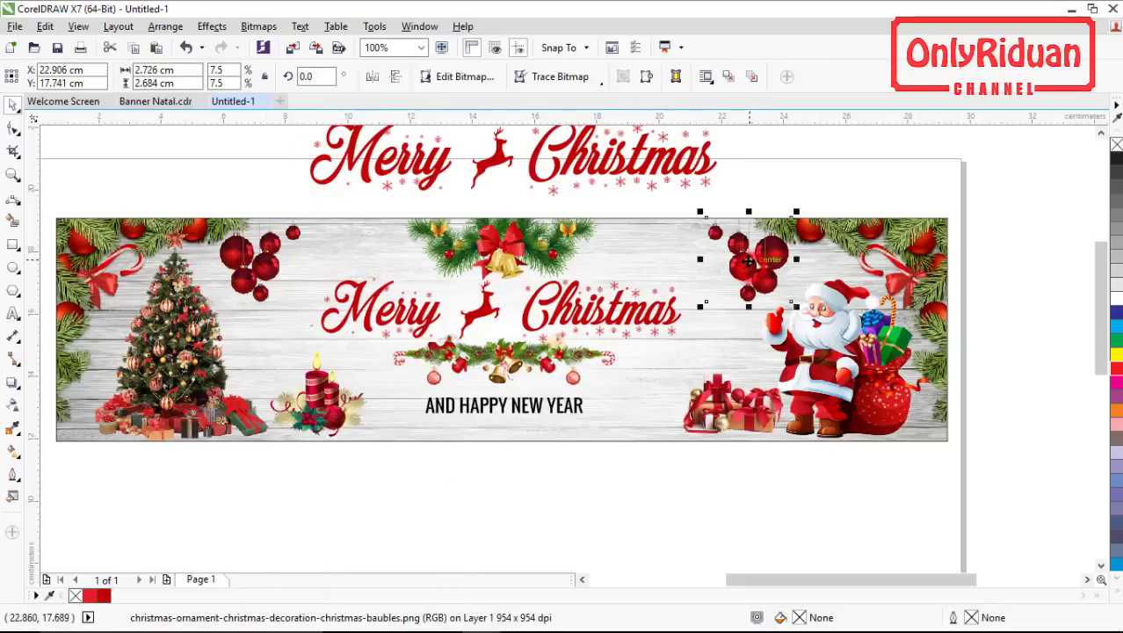
right_click(743, 264)
left_click(791, 177)
left_click(707, 352)
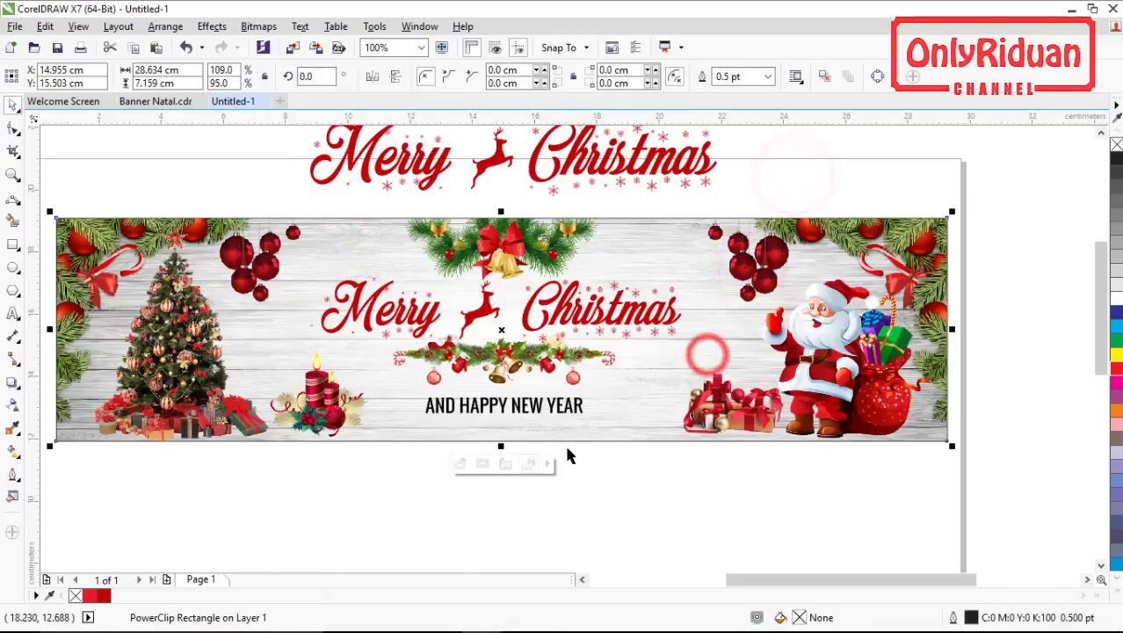
left_click(570, 503)
- PowerClip the candle decoration inside the banner rectangle
left_click(538, 408)
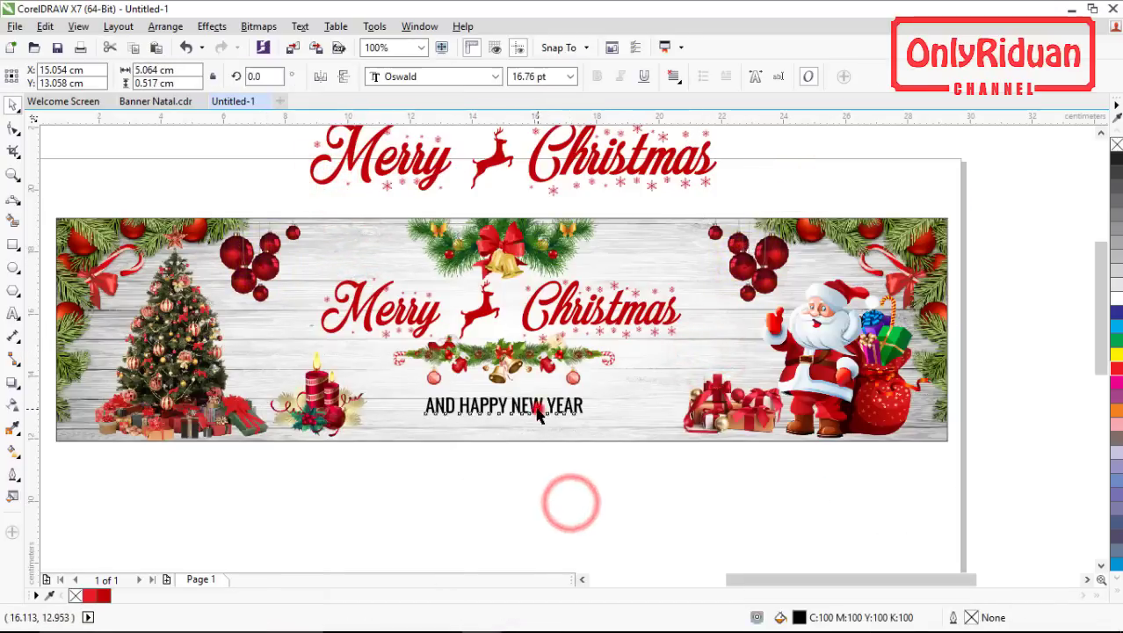
left_click(327, 402)
right_click(327, 403)
left_click(386, 178)
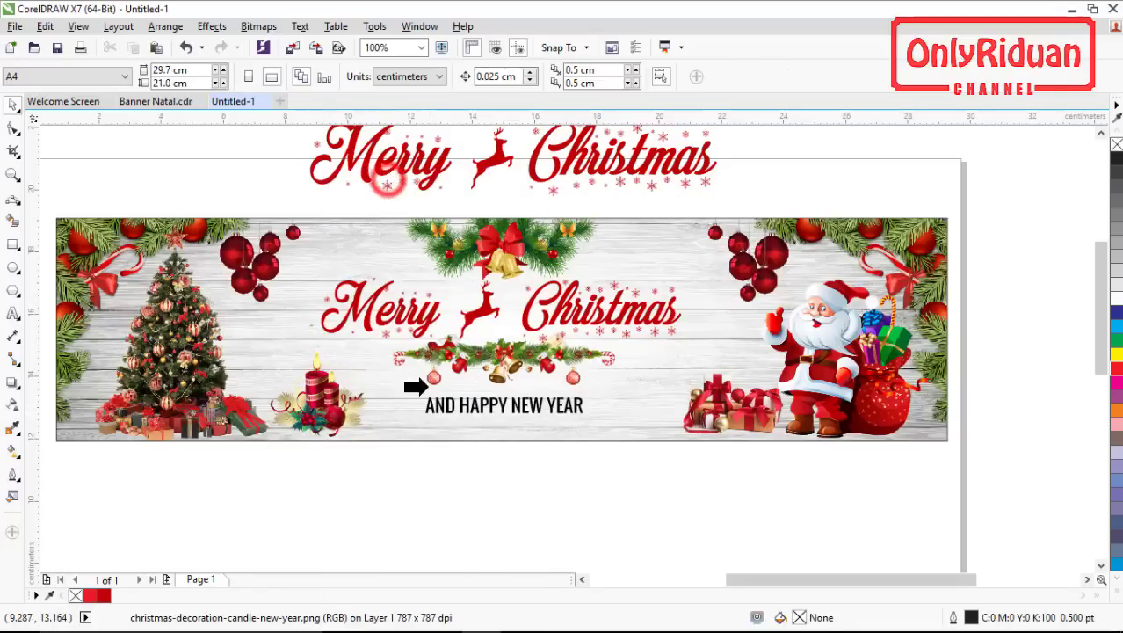
left_click(444, 428)
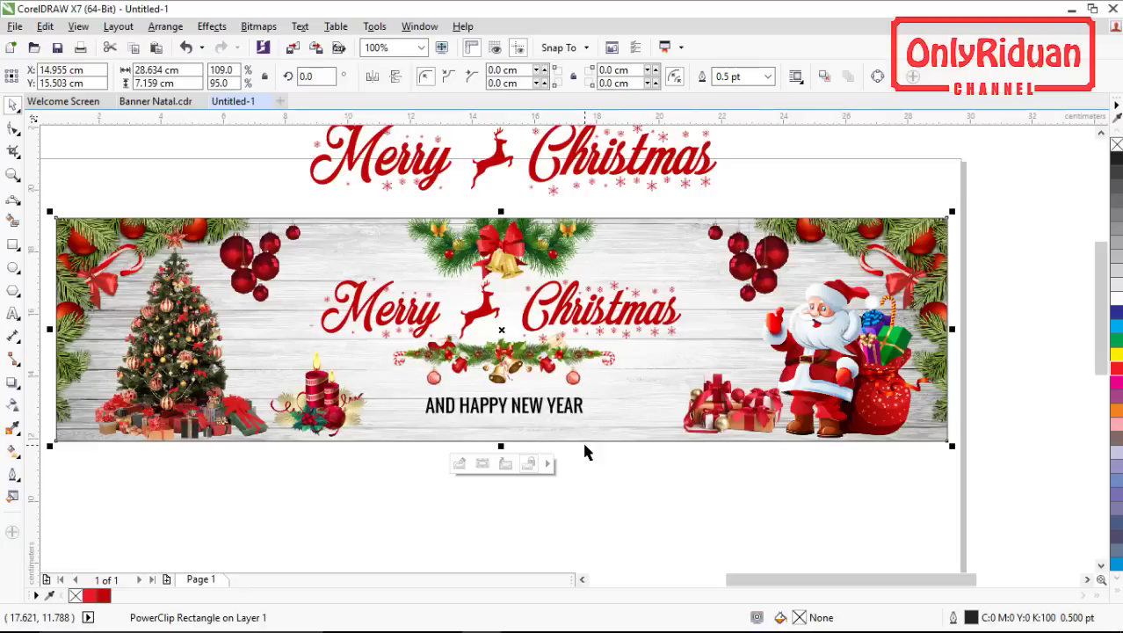
- Look at the second banner design in Banner Natal.cdr, then delete the spare Merry Christmas title above the banner in Untitled-1
scroll(562, 405, "down", 2)
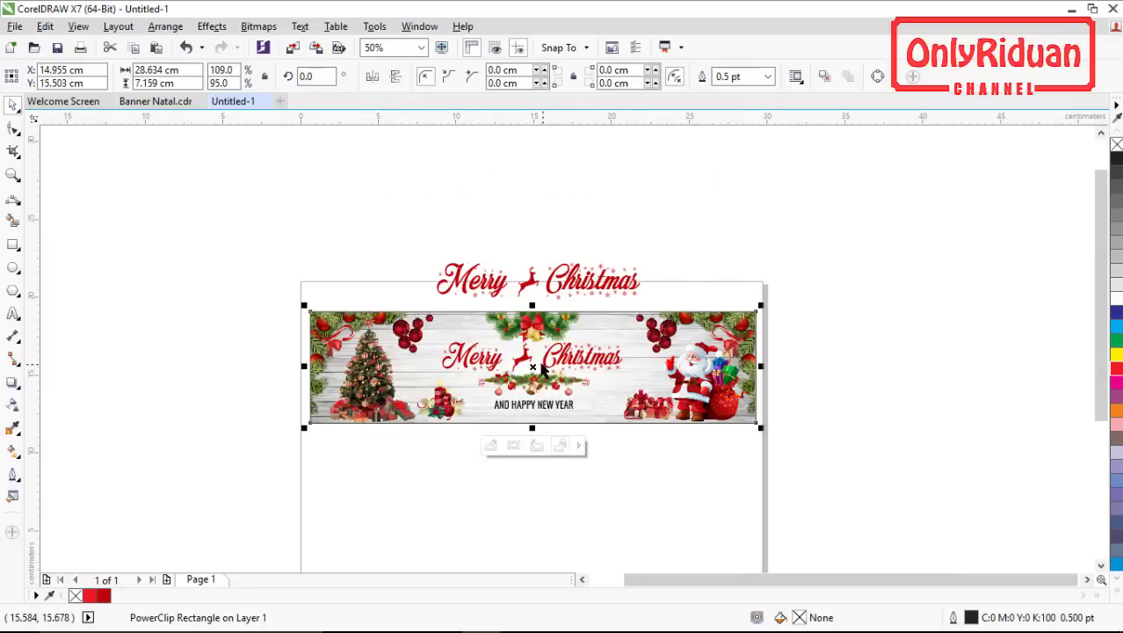
left_click(149, 101)
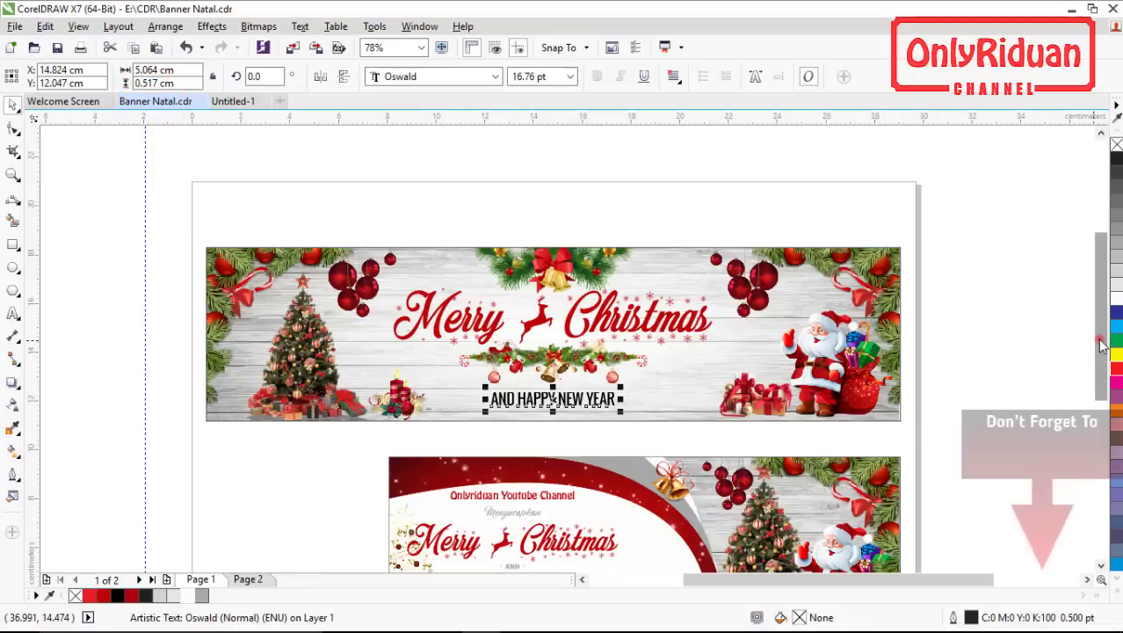
left_click_drag(1098, 338, 1107, 404)
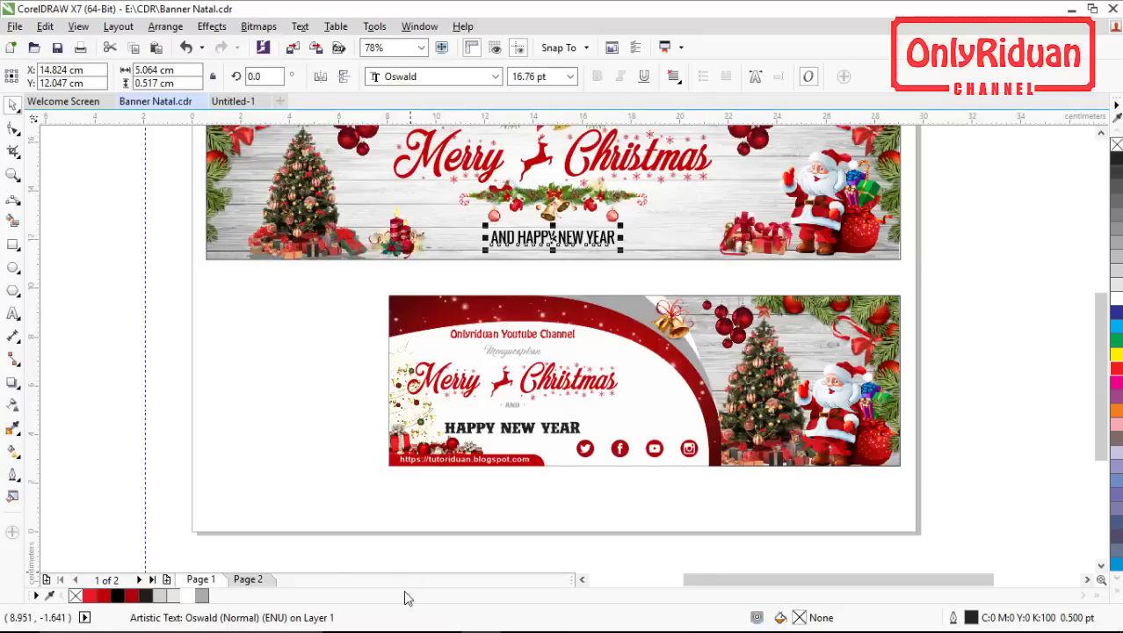
left_click(233, 100)
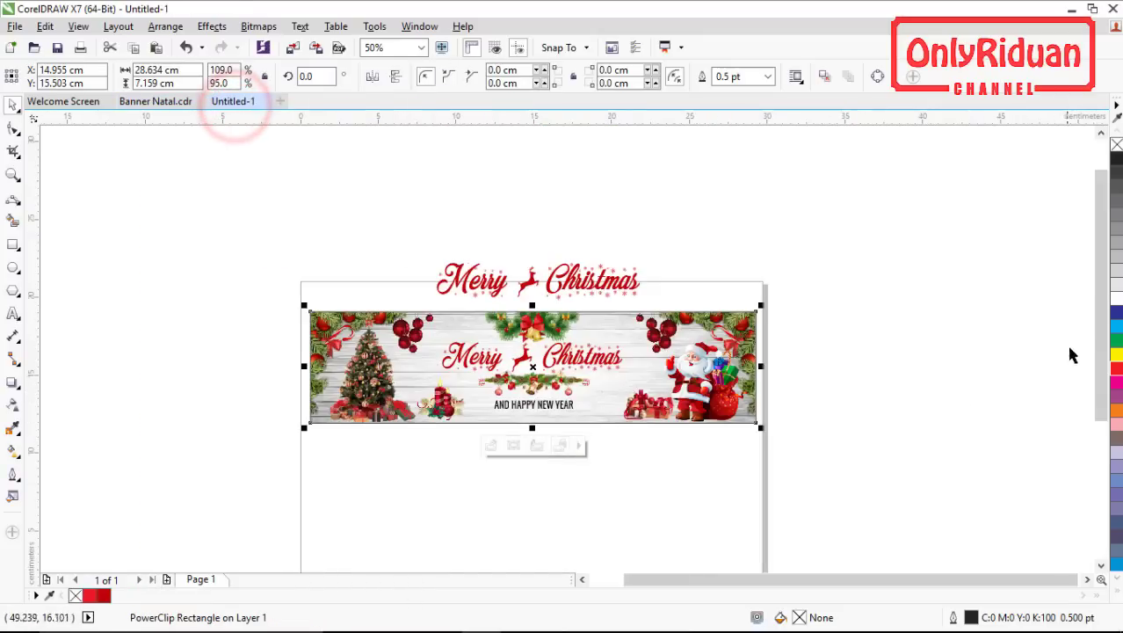
left_click_drag(1099, 294, 1098, 332)
left_click(618, 214)
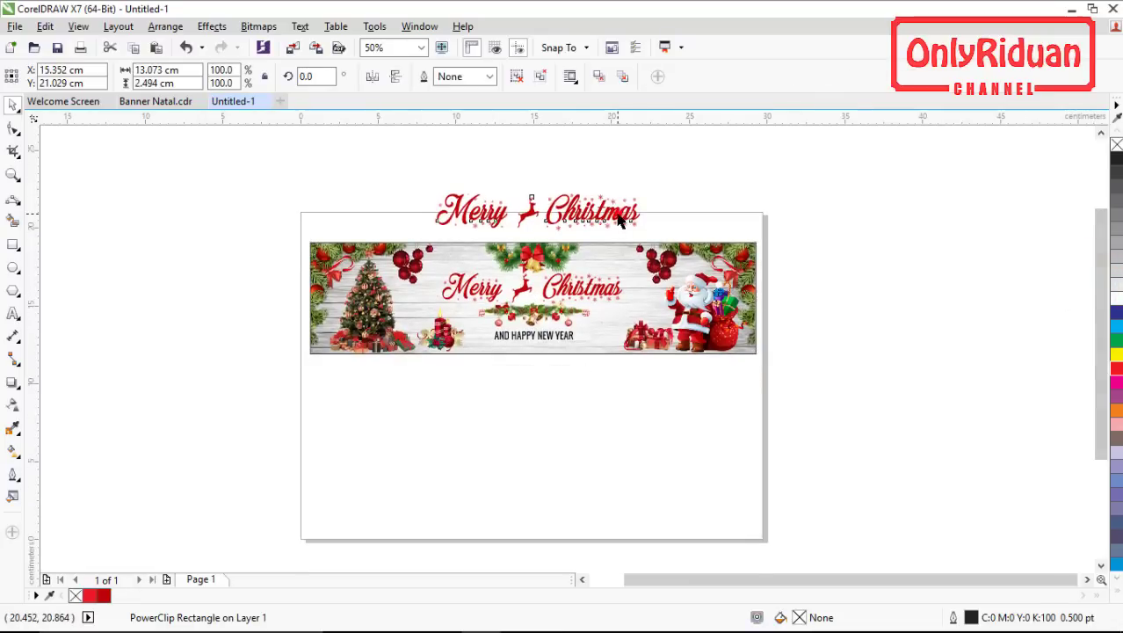
key("Delete")
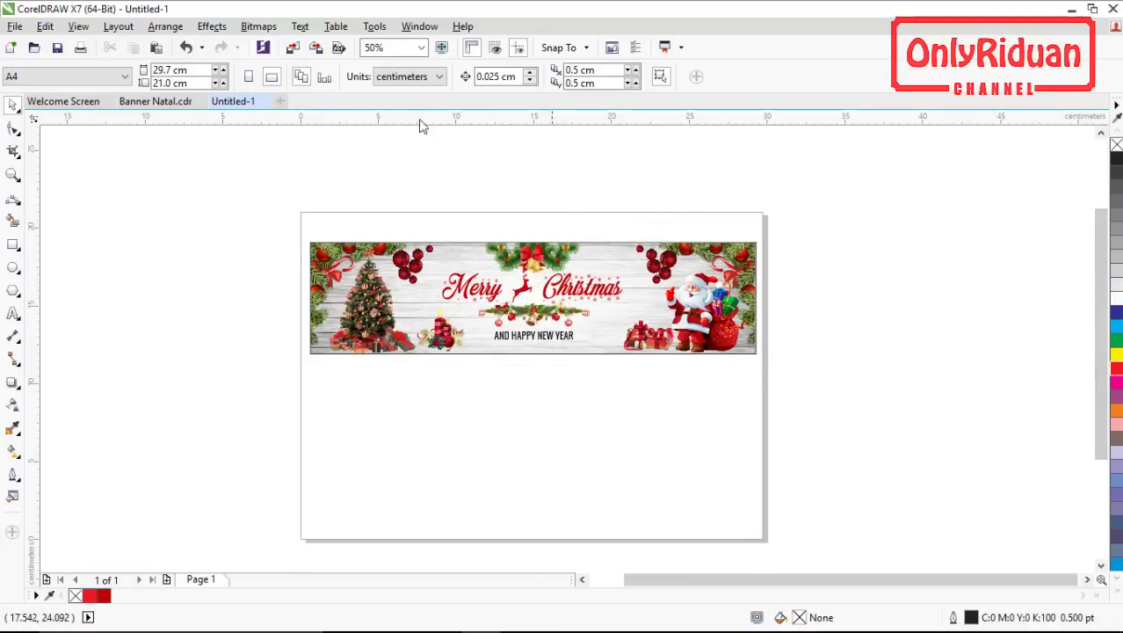
- Draw a rectangle below the banner and set its size to 30 cm wide by 10 cm high
left_click(13, 244)
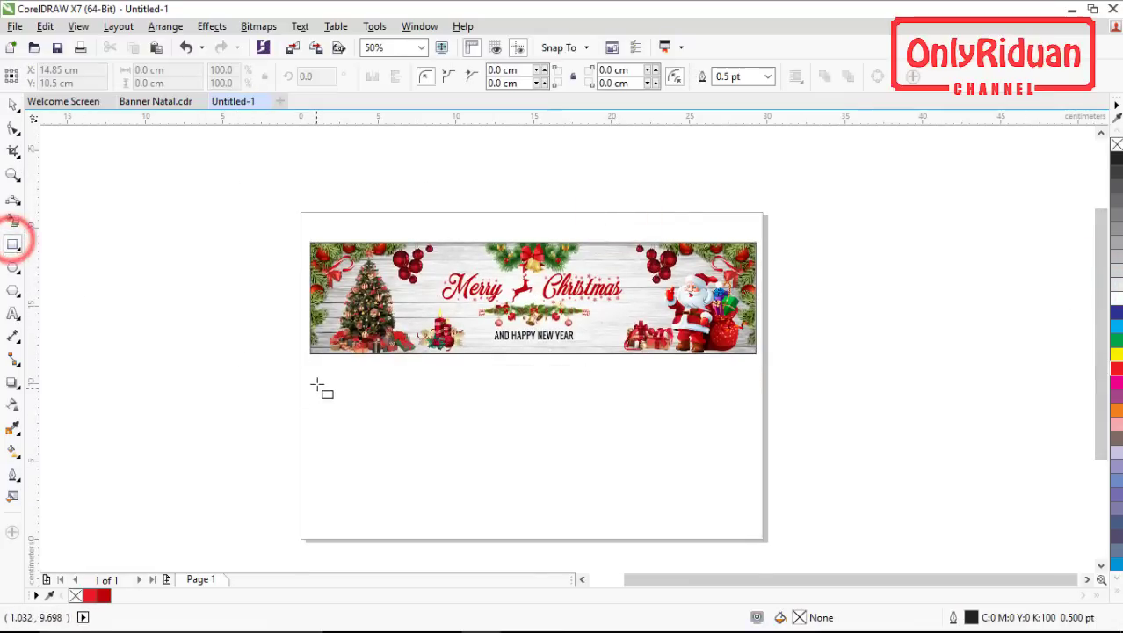
left_click_drag(314, 376, 615, 491)
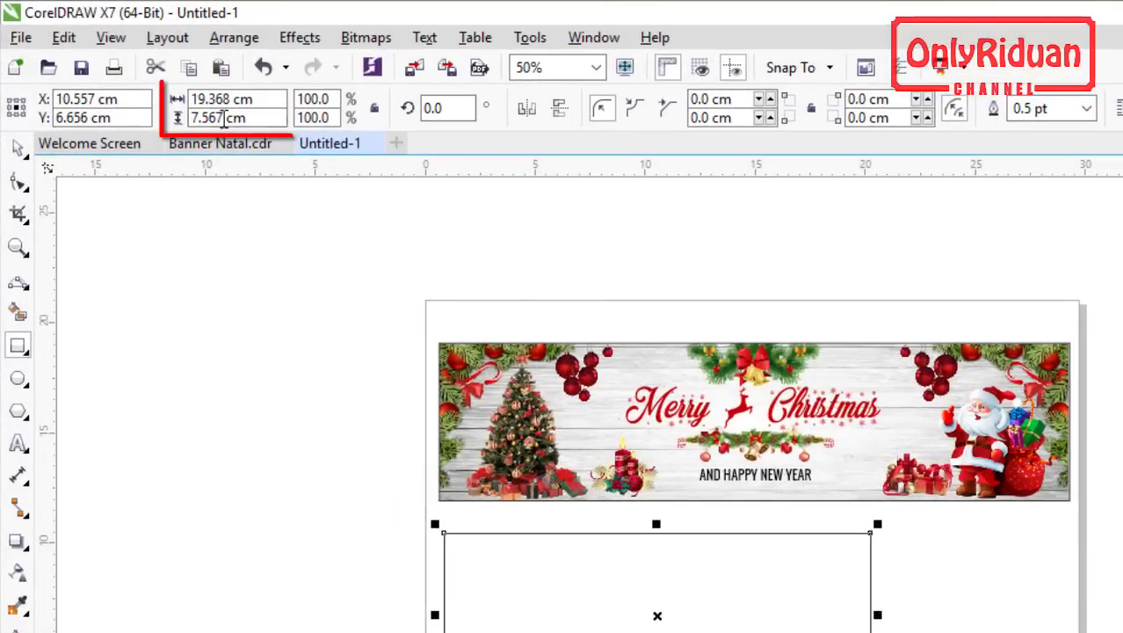
double_click(220, 99)
type("3")
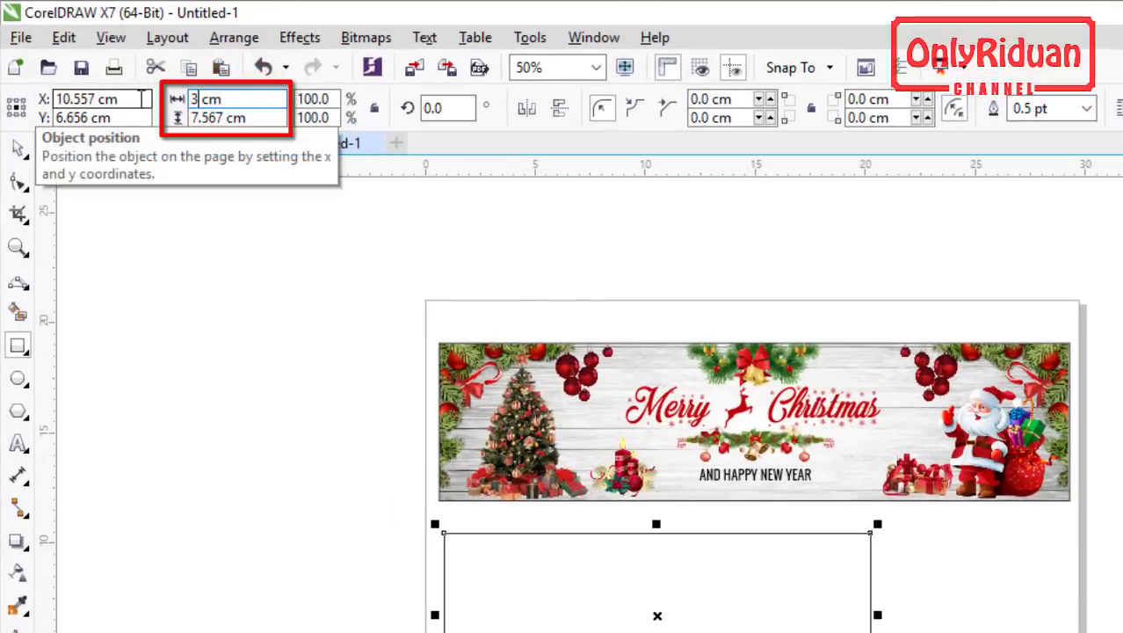
type("0")
key("Tab")
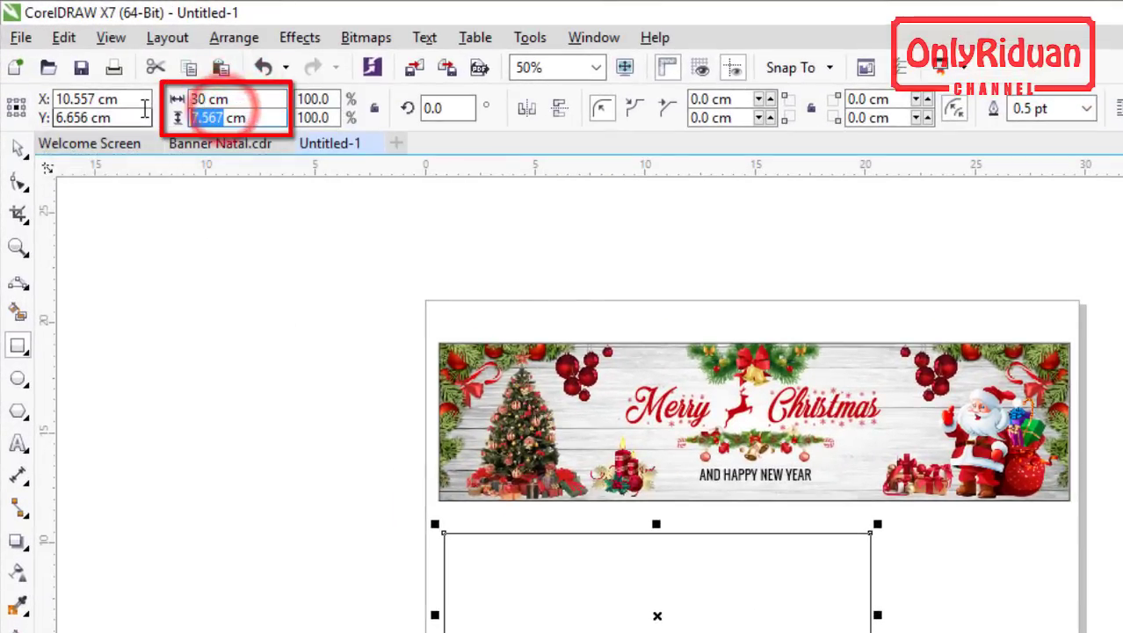
type("10")
key("Return")
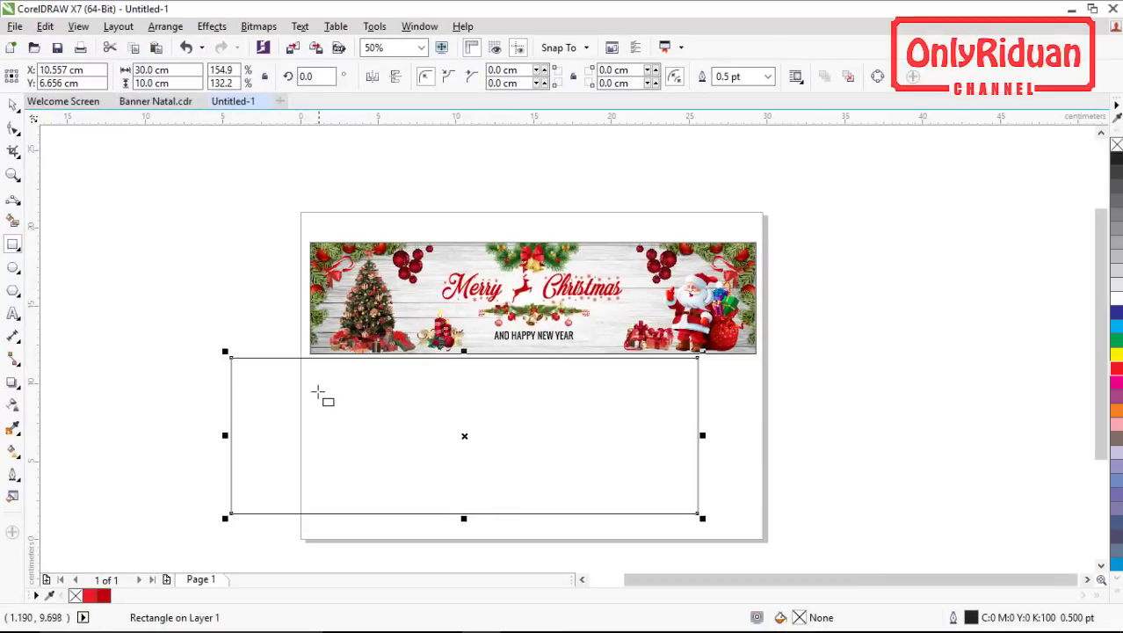
- Scale the rectangle down to about 20.7 by 6.9 cm and place it beneath the banner, aligned with its Santa-side edge
left_click(14, 106)
left_click_drag(406, 398, 459, 404)
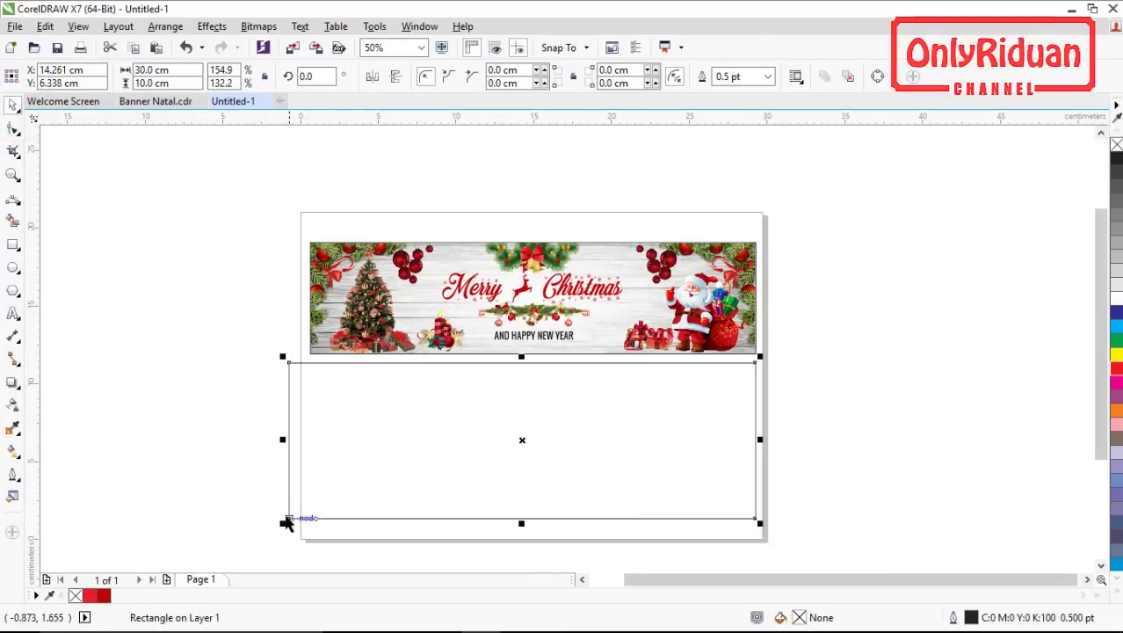
left_click_drag(287, 523, 432, 503)
left_click_drag(639, 426, 638, 439)
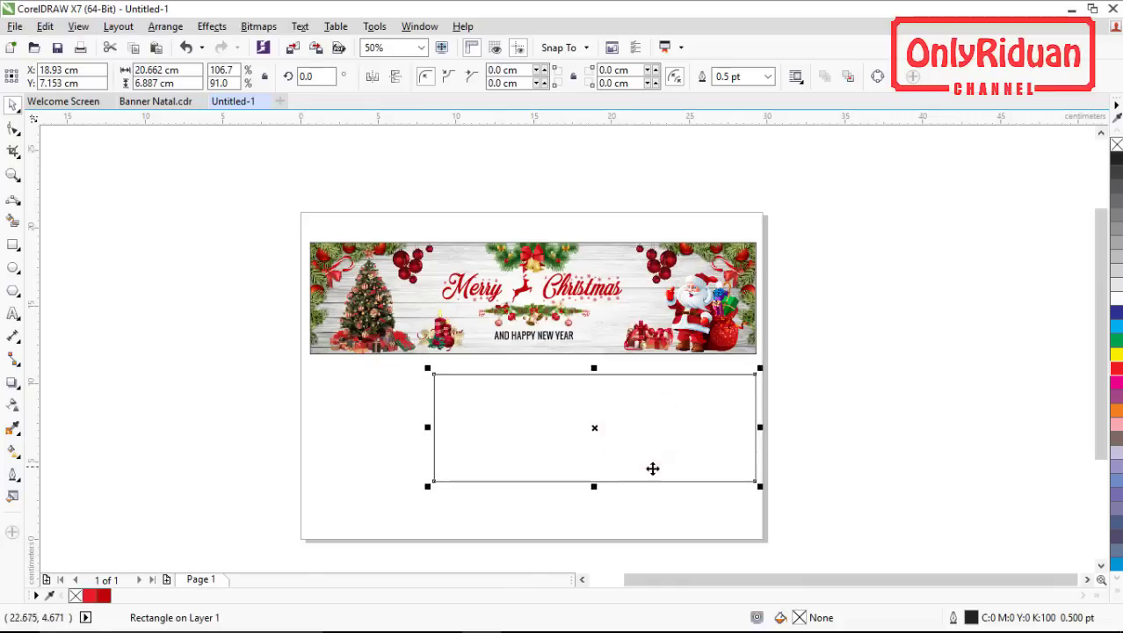
- Enlarge the view of the empty rectangle below the banner until it fills the drawing window
left_click(13, 174)
left_click_drag(805, 520, 293, 244)
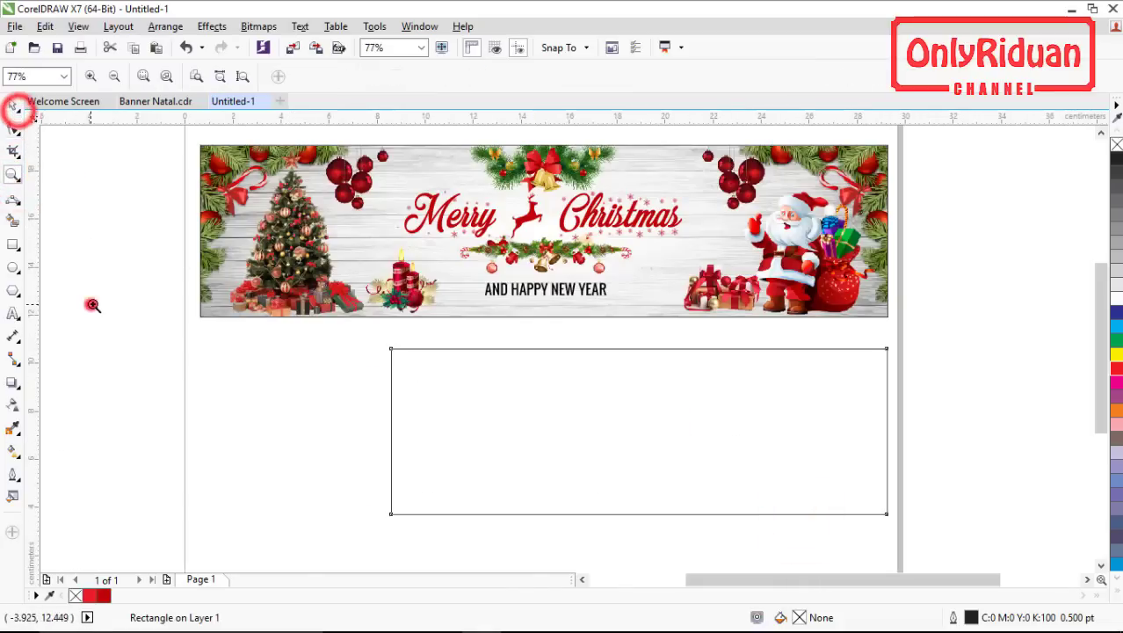
left_click(464, 402)
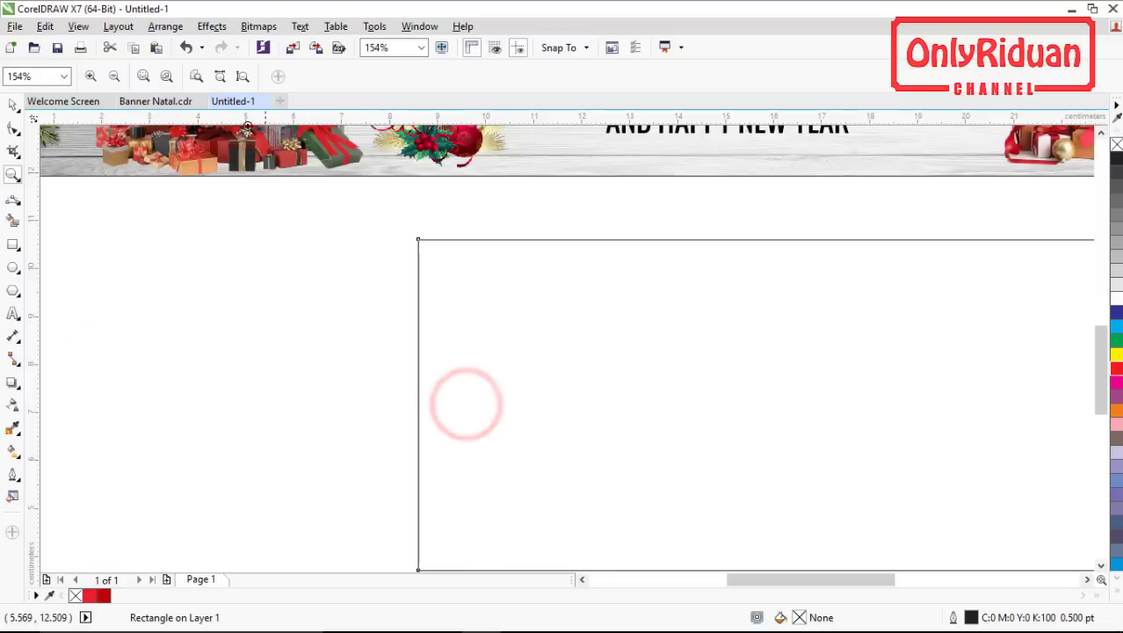
left_click(167, 77)
left_click_drag(987, 569, 343, 320)
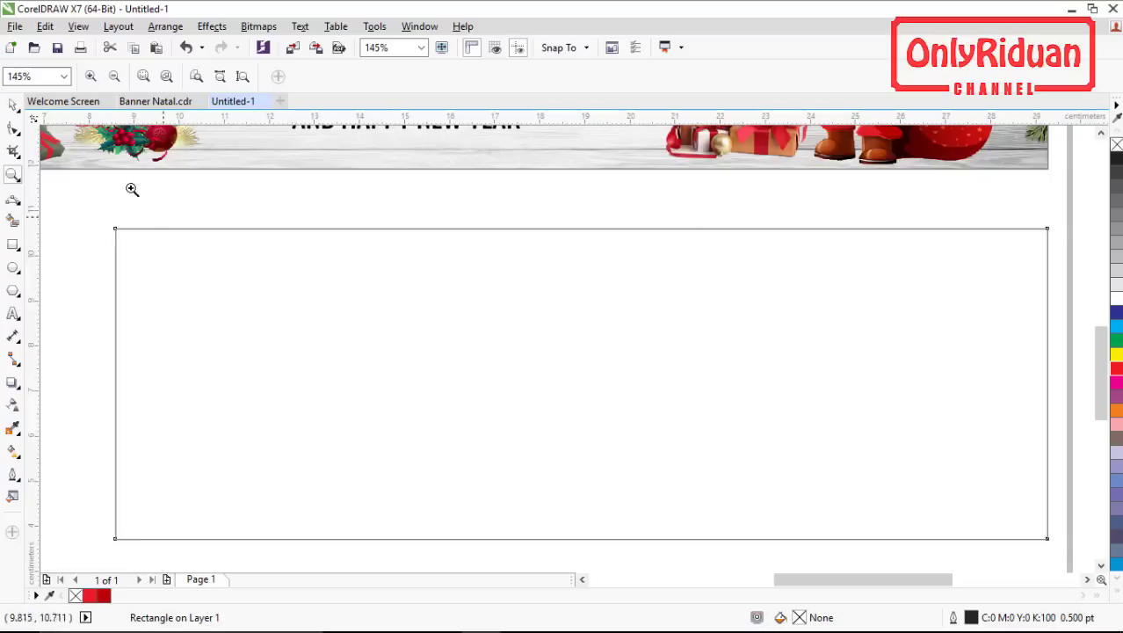
- Check the second banner in Banner Natal.cdr, then draw a rectangle about 13 by 6.9 cm over the left part of the empty banner rectangle
left_click(12, 104)
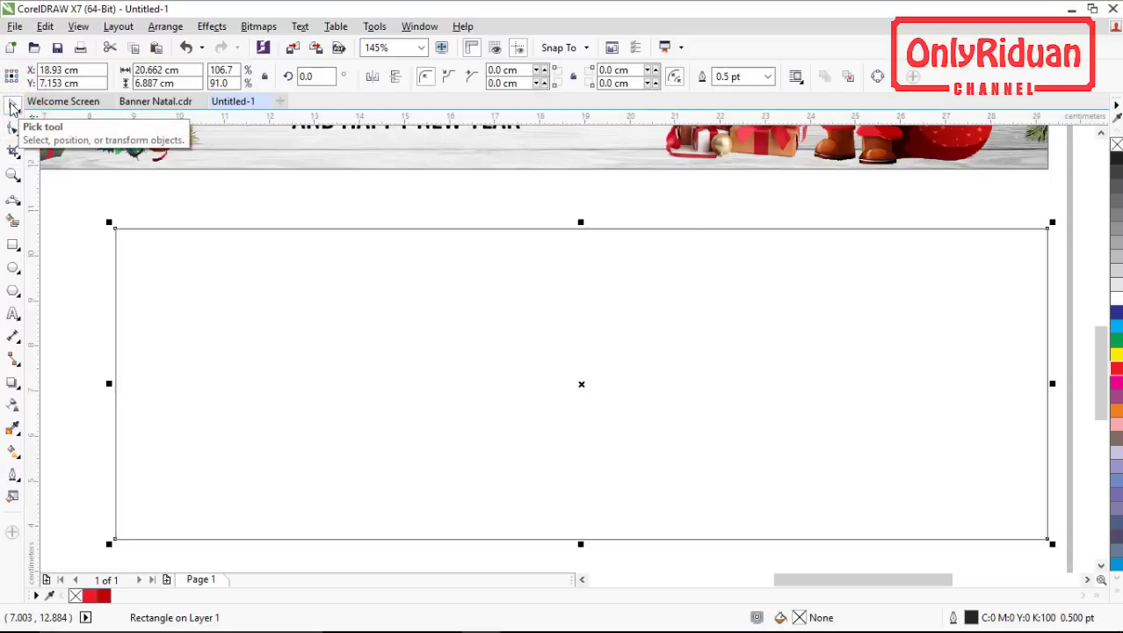
left_click(146, 101)
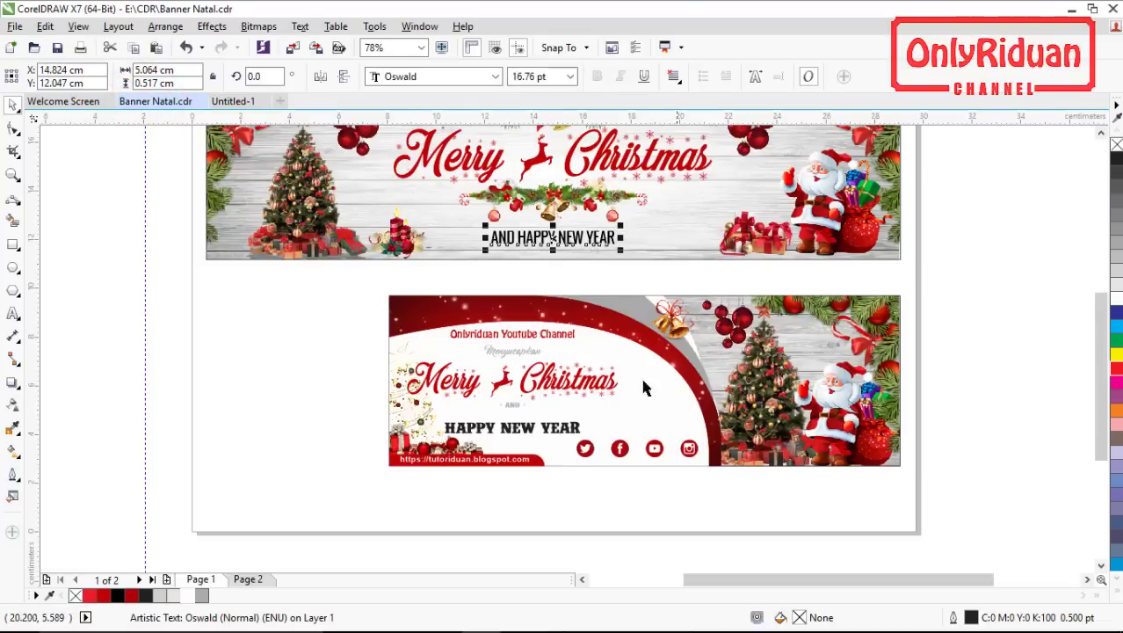
left_click(231, 101)
left_click(14, 241)
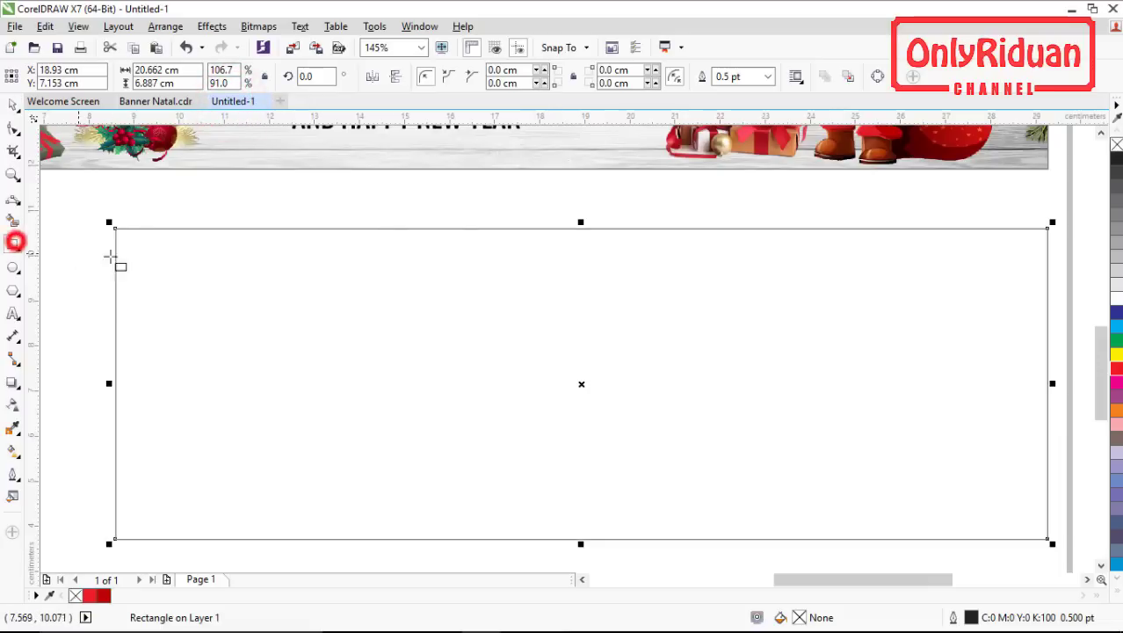
left_click_drag(114, 228, 702, 538)
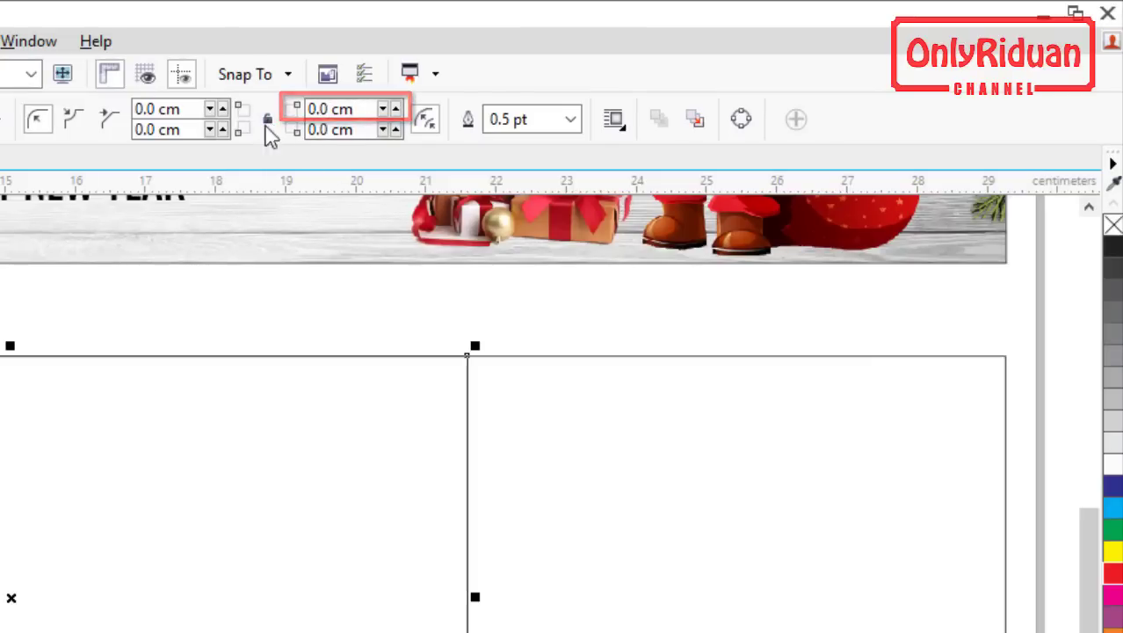
- Unlink the corner radii of the new rectangle and round only its upper-right corner to 6.5 cm
left_click(271, 126)
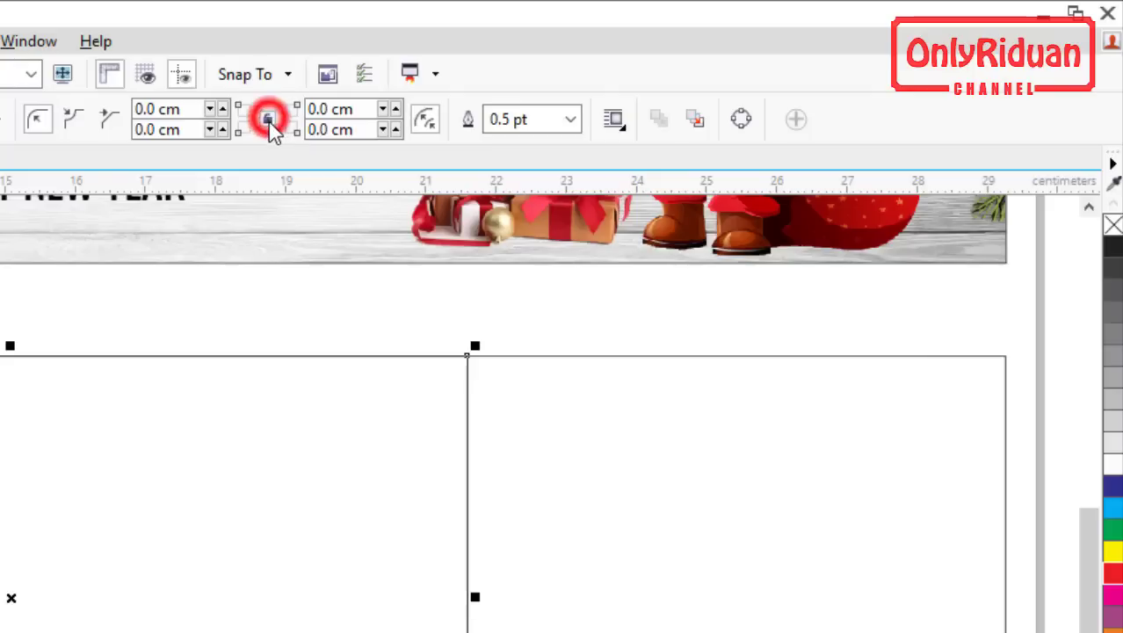
left_click(273, 126)
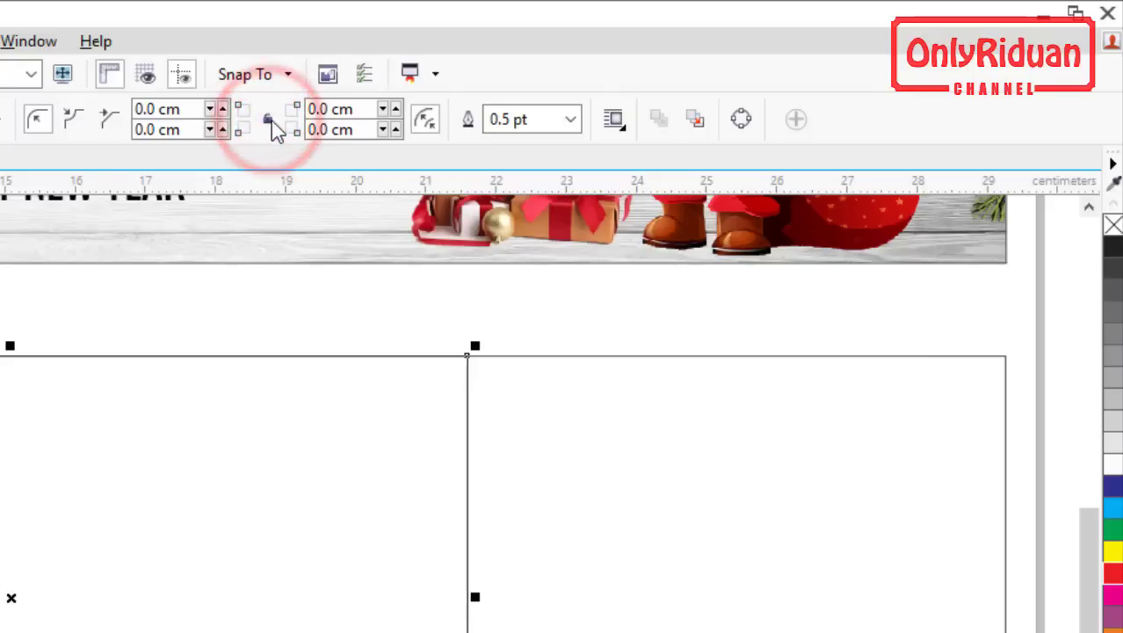
double_click(321, 109)
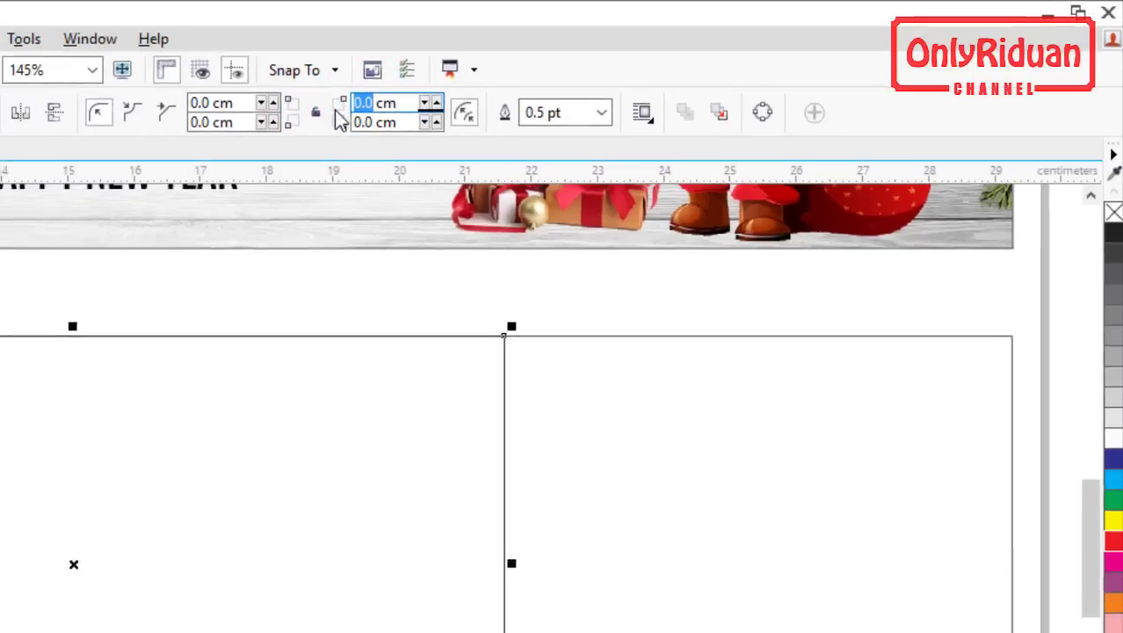
type("6")
key("Return")
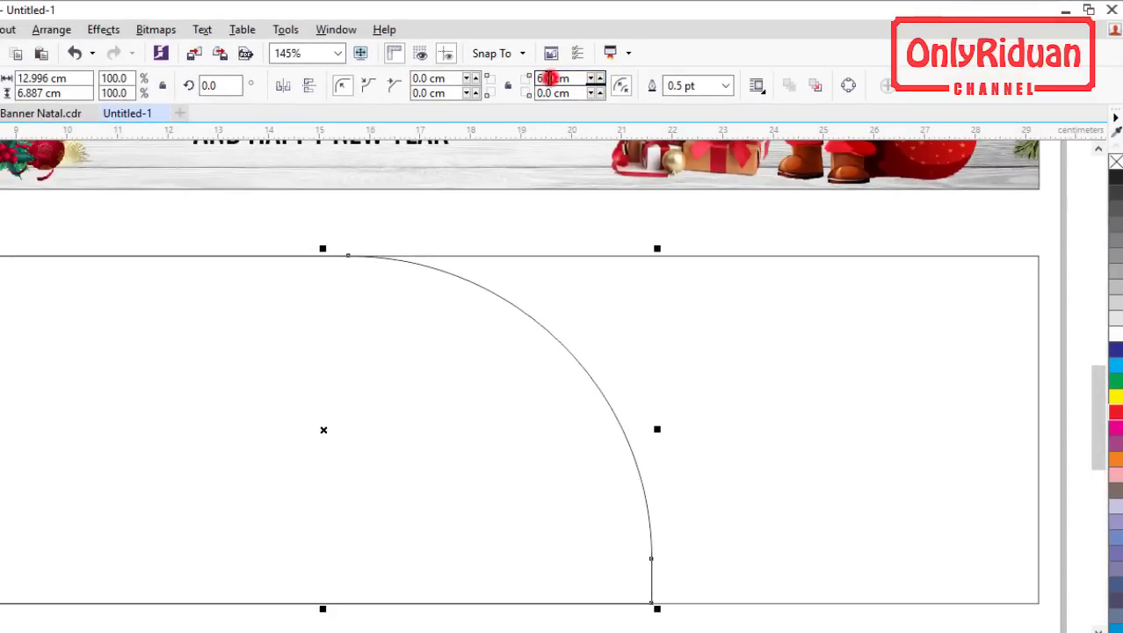
double_click(550, 78)
left_click(545, 78)
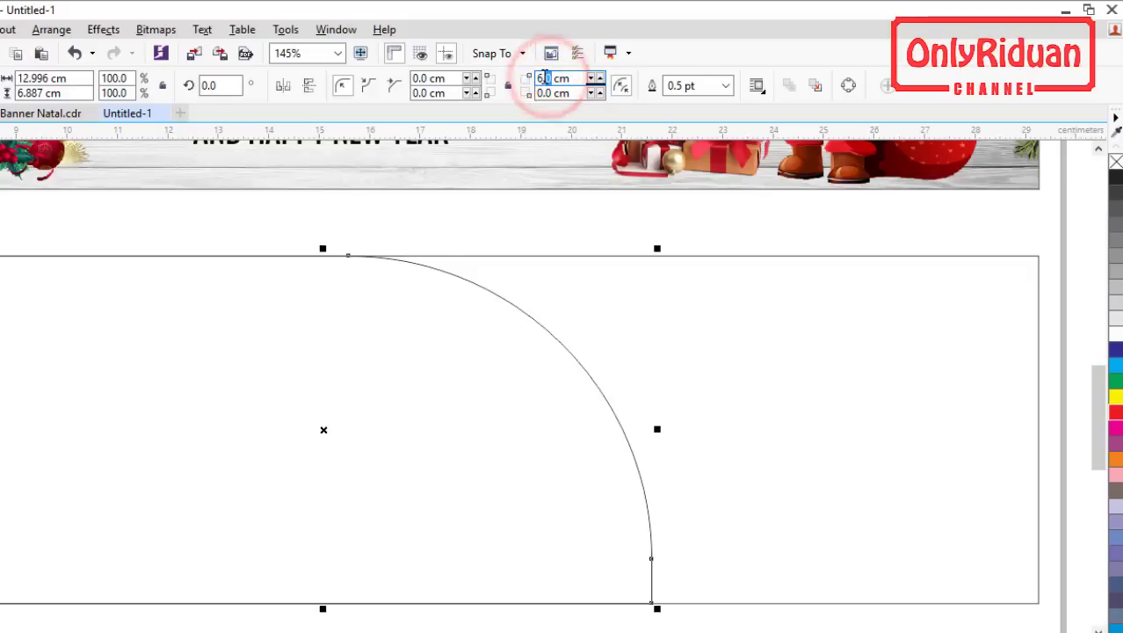
type("5")
key("Return")
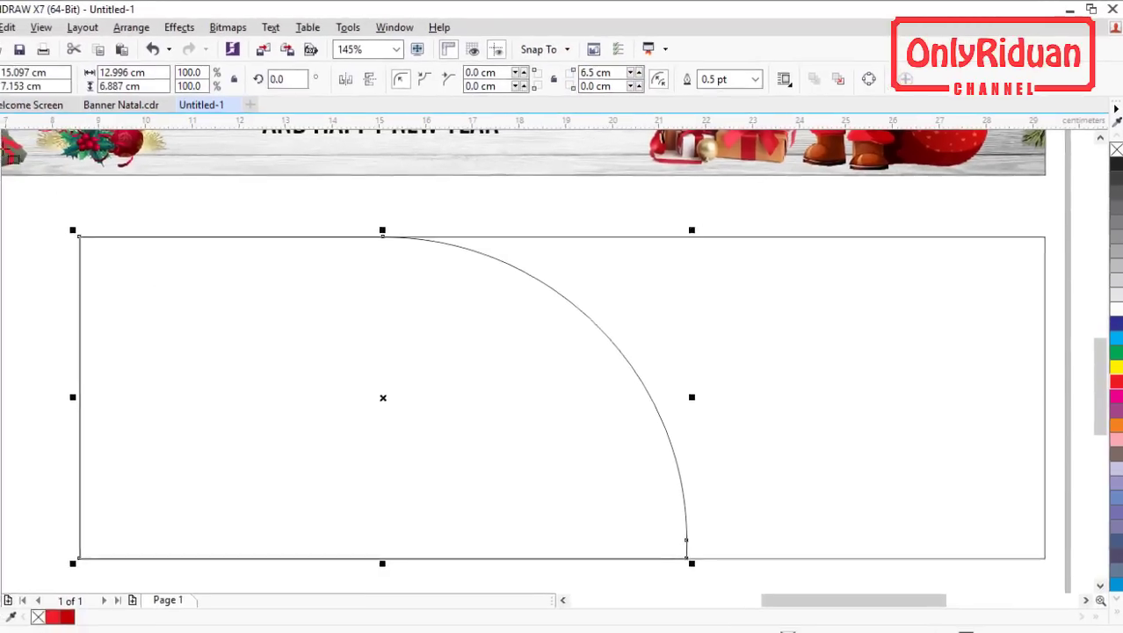
- Compare with the reference banner, then draw a 3-point curve about 12.6 by 6.1 cm inside the rounded shape, from its left edge to its bottom edge
left_click(14, 103)
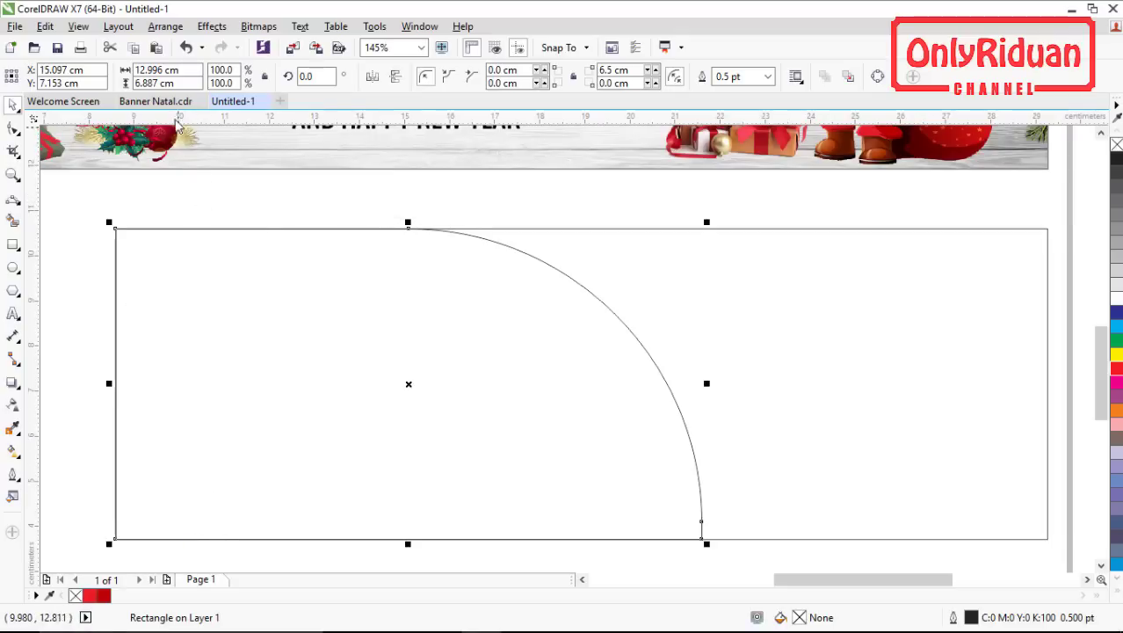
left_click(166, 101)
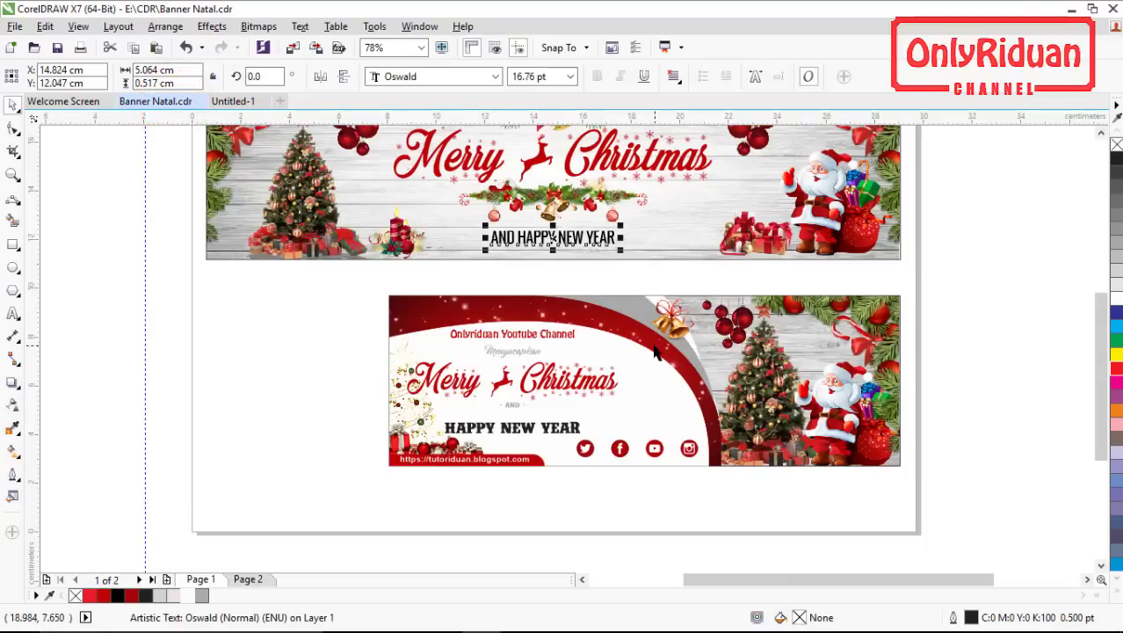
left_click(231, 102)
left_click(13, 201)
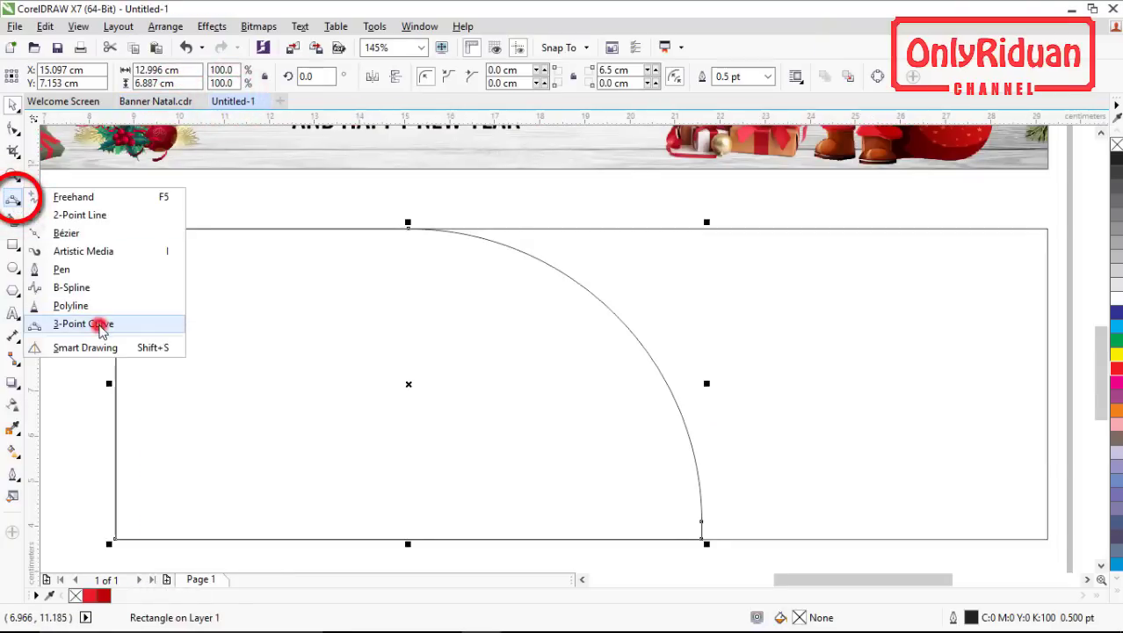
left_click(84, 324)
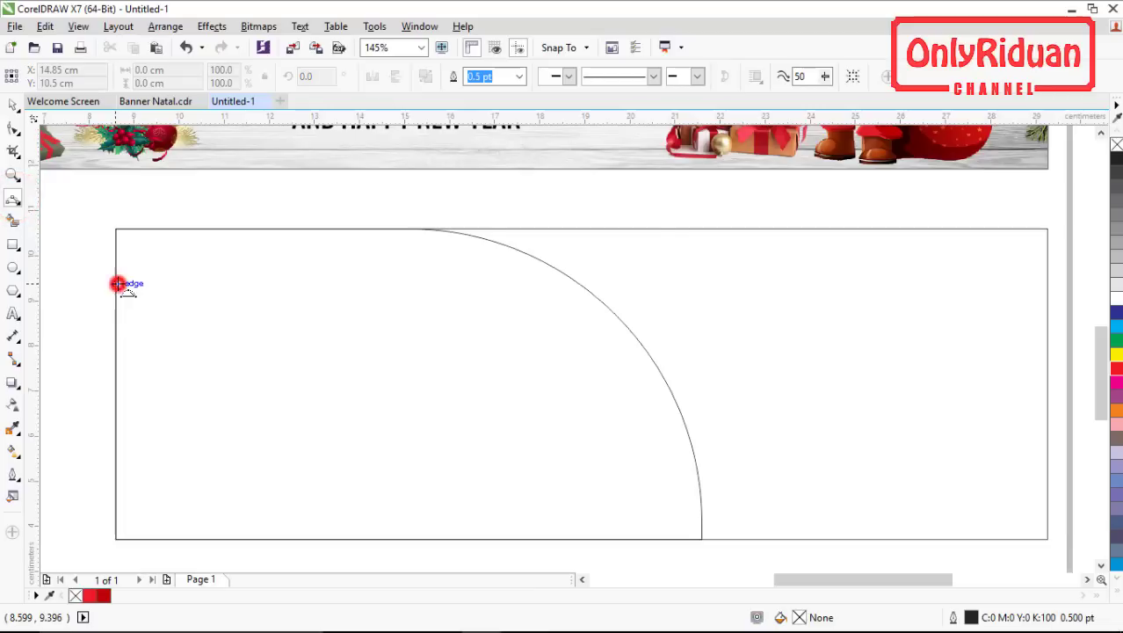
left_click_drag(117, 284, 685, 538)
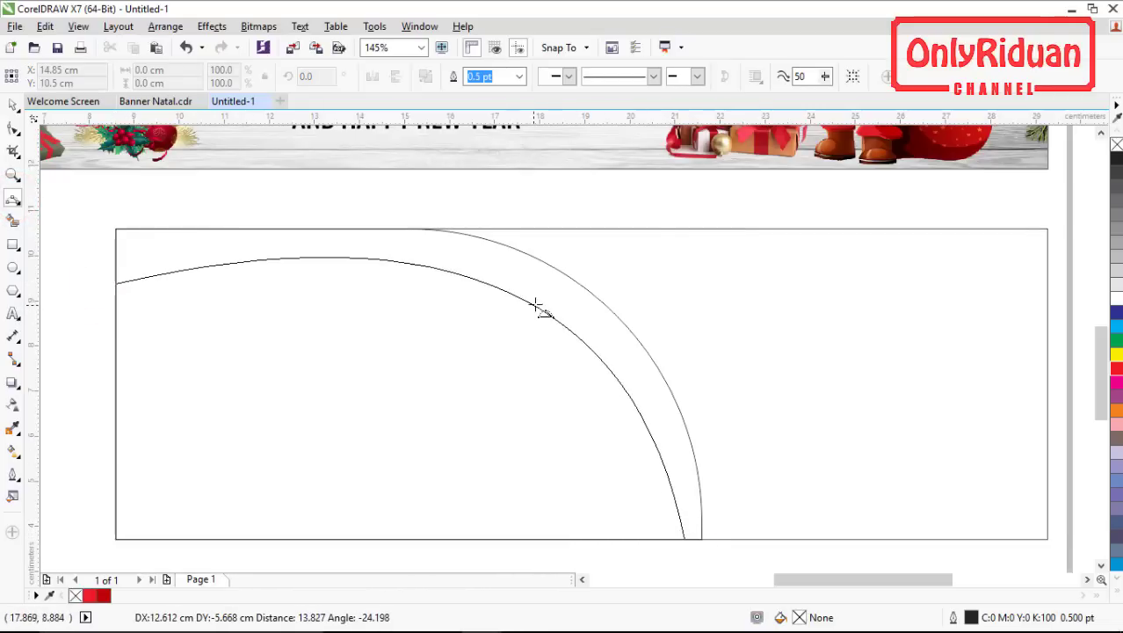
left_click(588, 331)
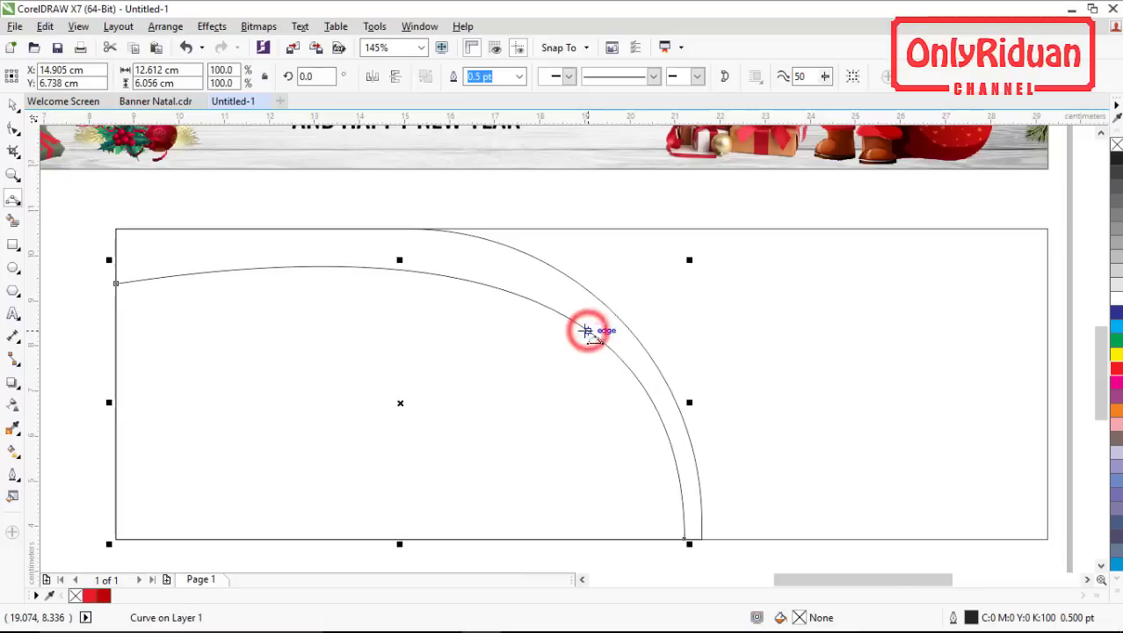
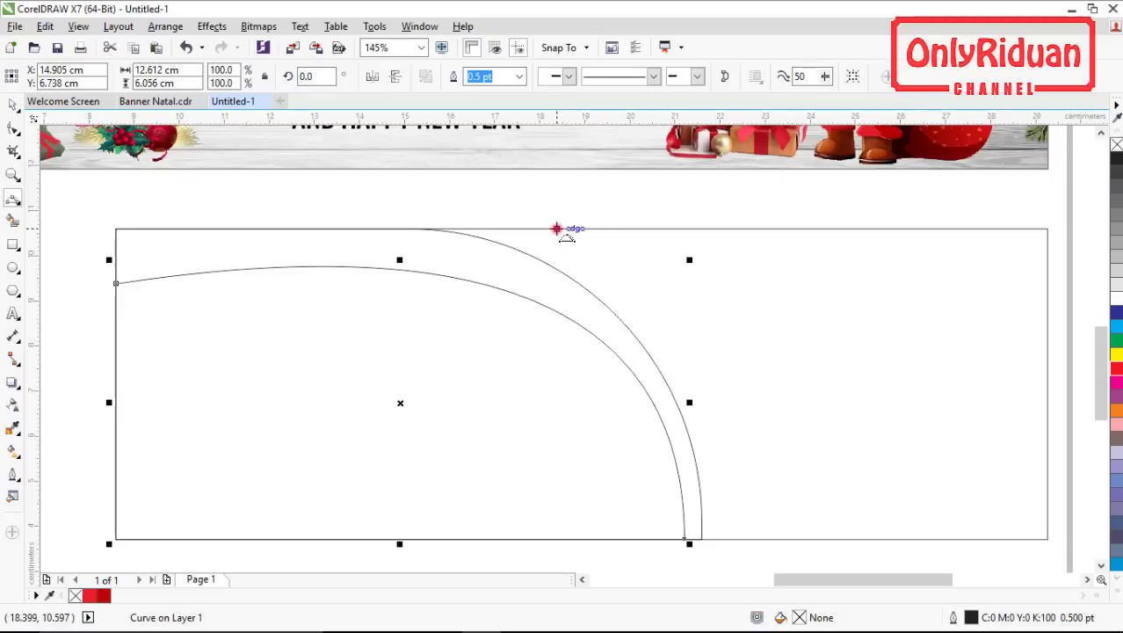
mouse_move(556, 228)
left_mouse_down()
mouse_move(673, 301)
mouse_move(701, 538)
left_mouse_up()
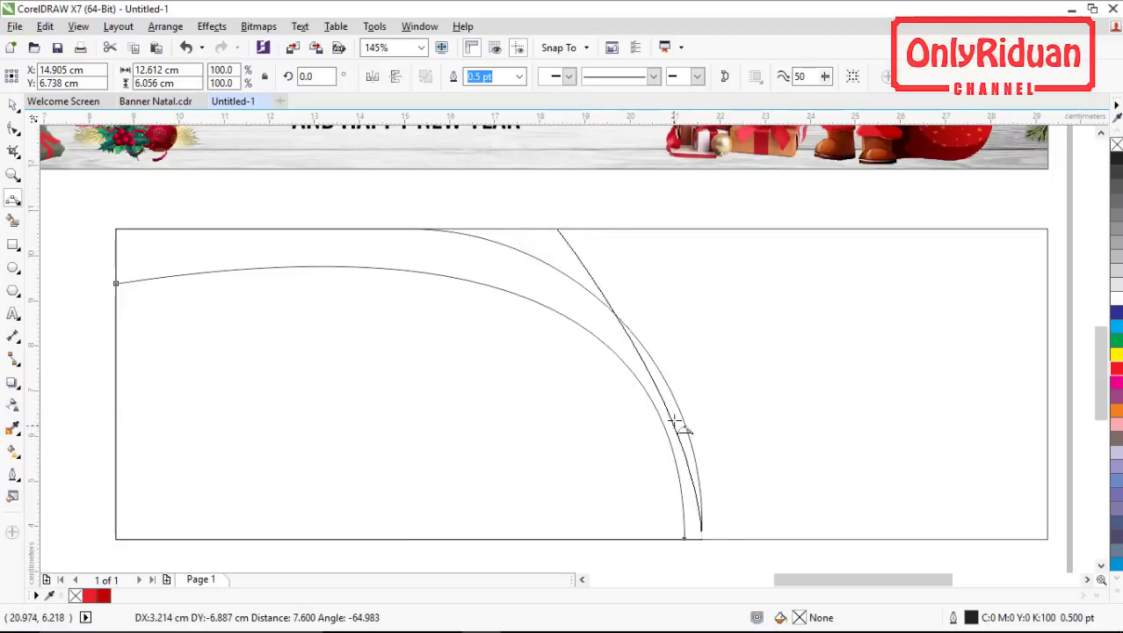
left_click(680, 375)
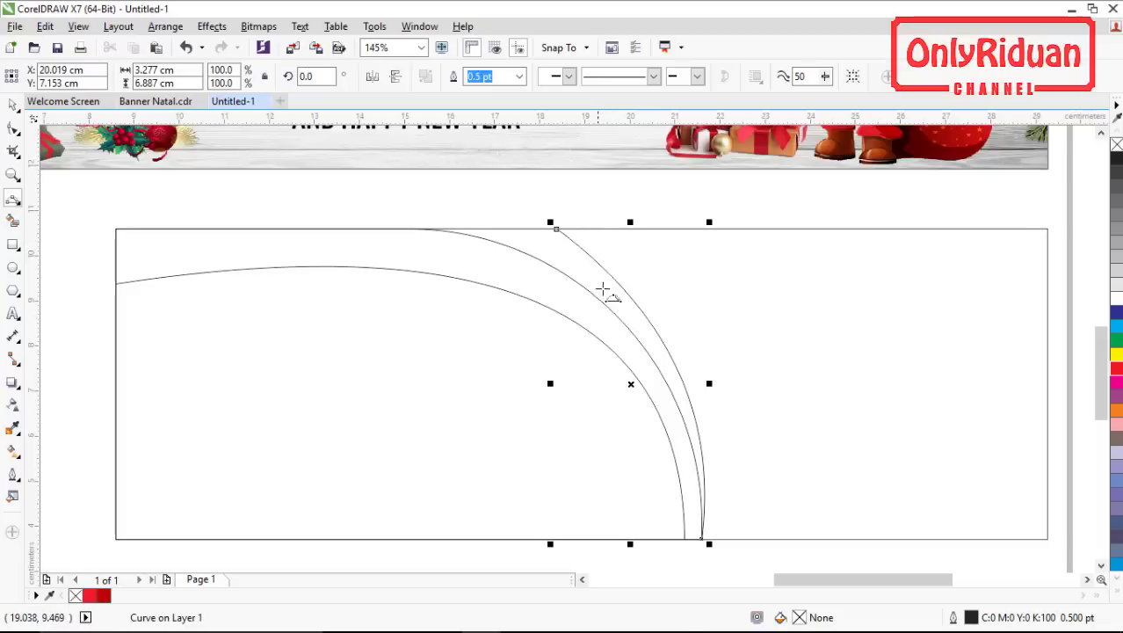
key("Escape")
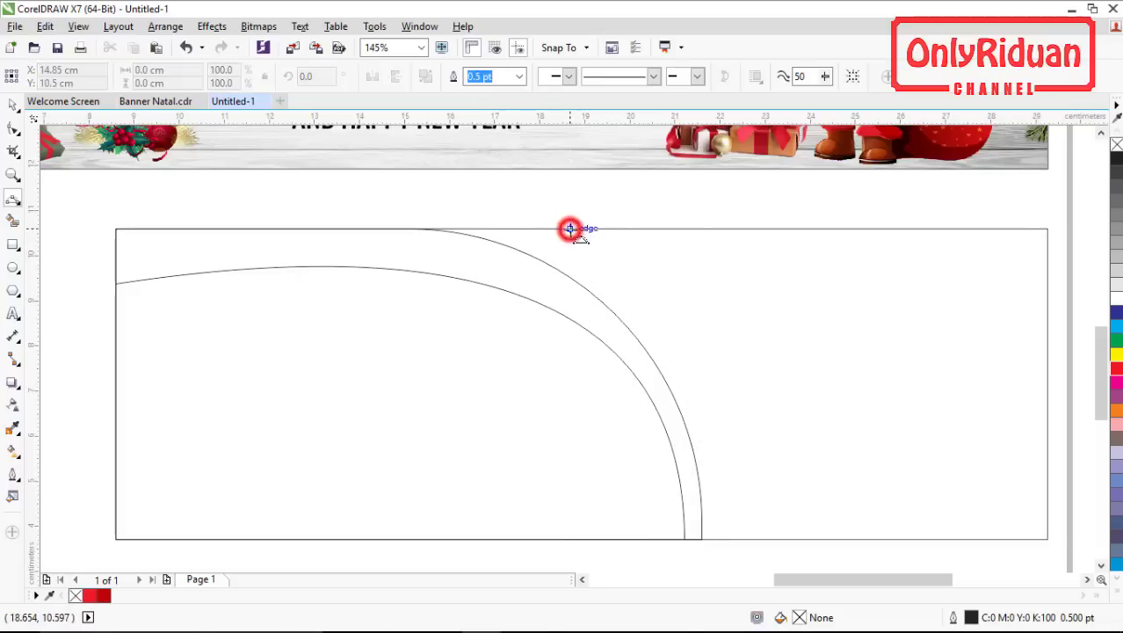
- Draw a 3-point curve about 2.6 by 4.5 cm from the banner's top edge down to the rounded shape's outer arc
left_click_drag(570, 229, 687, 429)
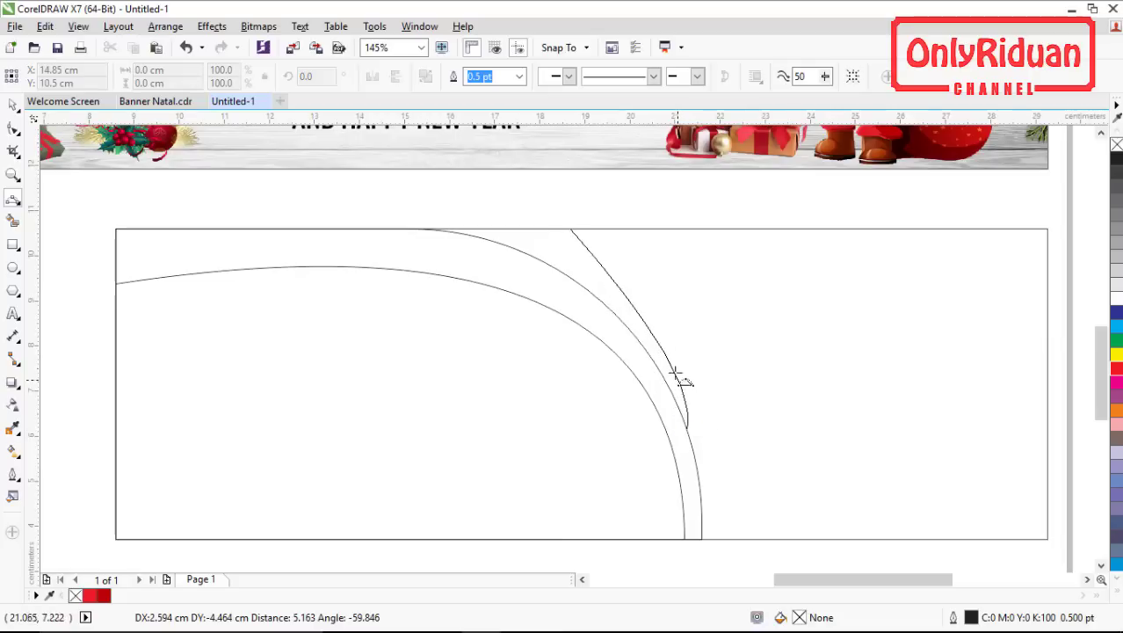
left_click(648, 333)
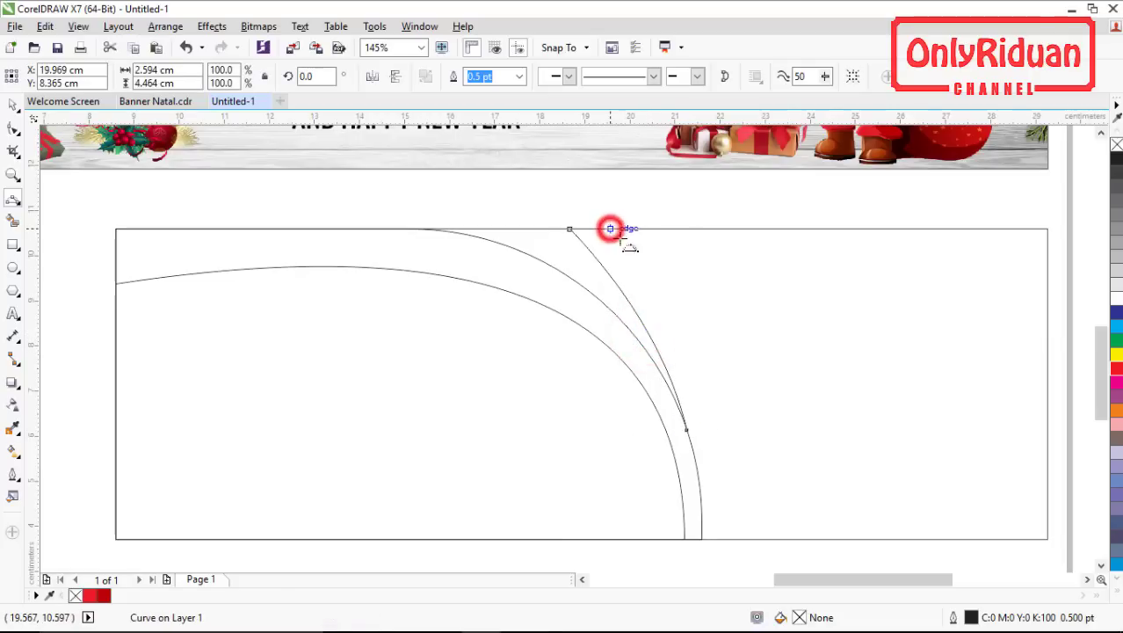
- Draw a curve, about 1.36 × 3.39 cm, from the rectangle's top edge beside the existing arcs and extend its lower end along the outer arc
left_click_drag(610, 229, 658, 355)
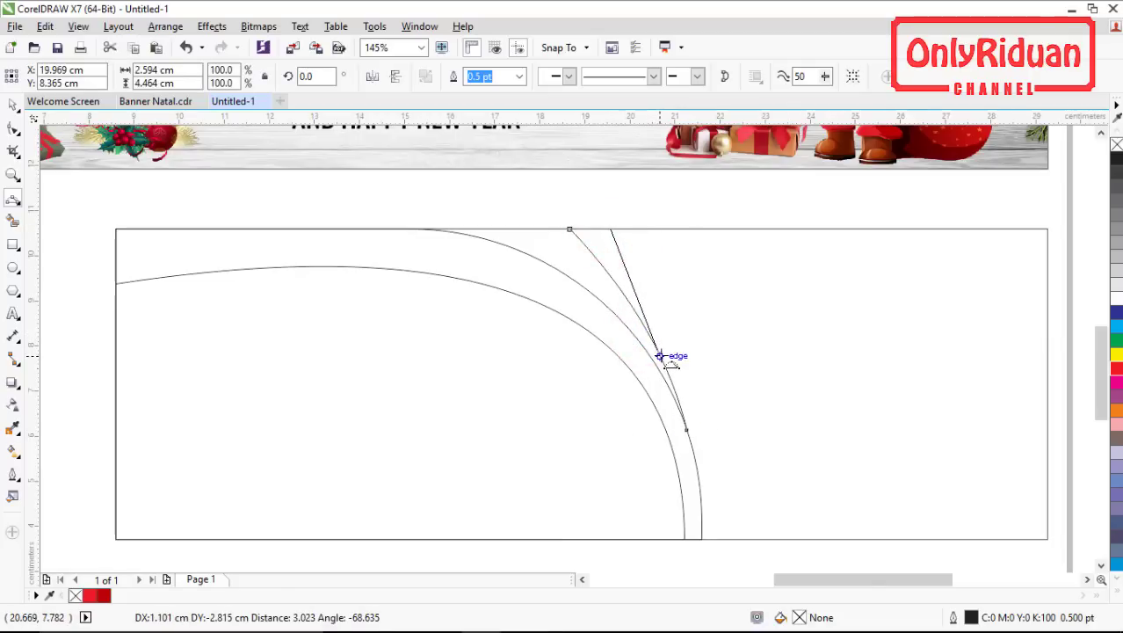
left_click(639, 295)
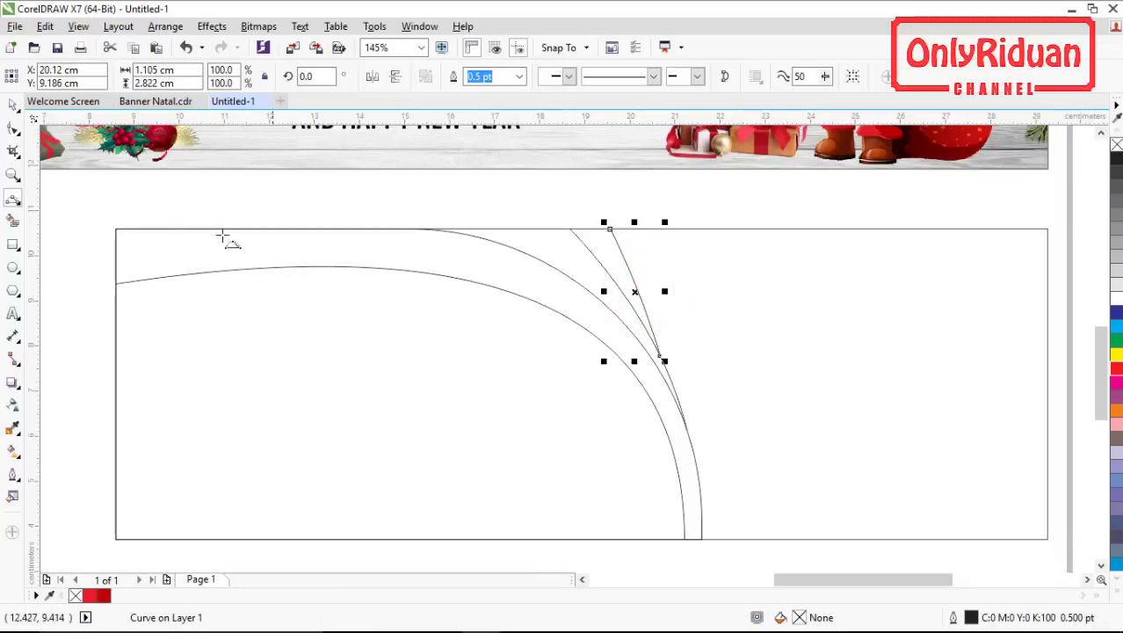
left_click(12, 129)
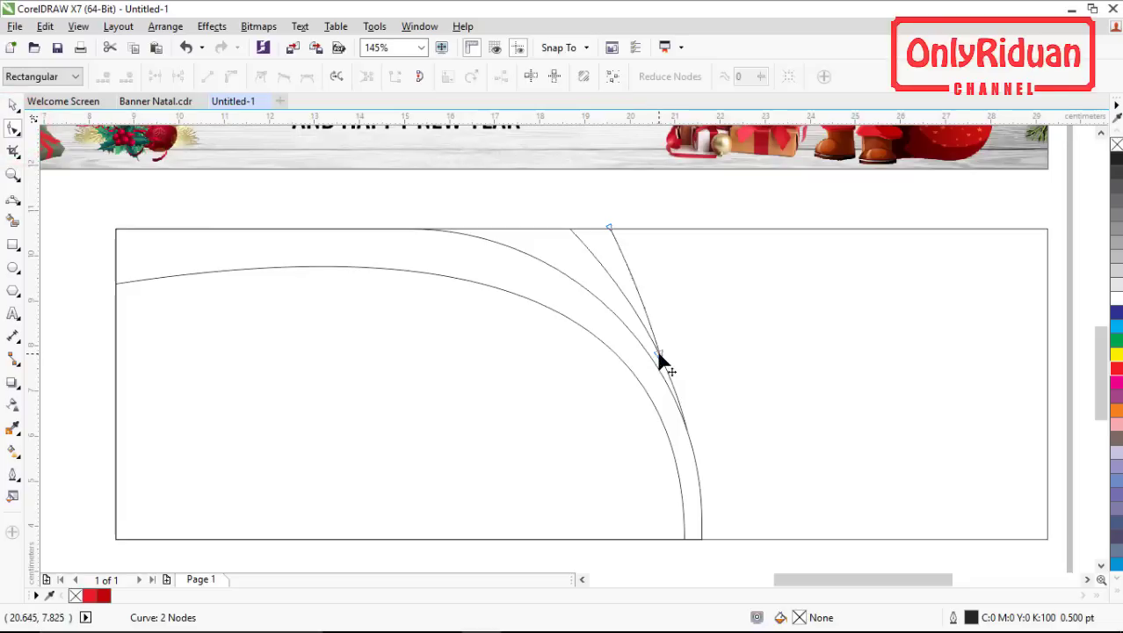
mouse_move(660, 360)
left_mouse_down()
mouse_move(676, 367)
mouse_move(670, 380)
left_mouse_up()
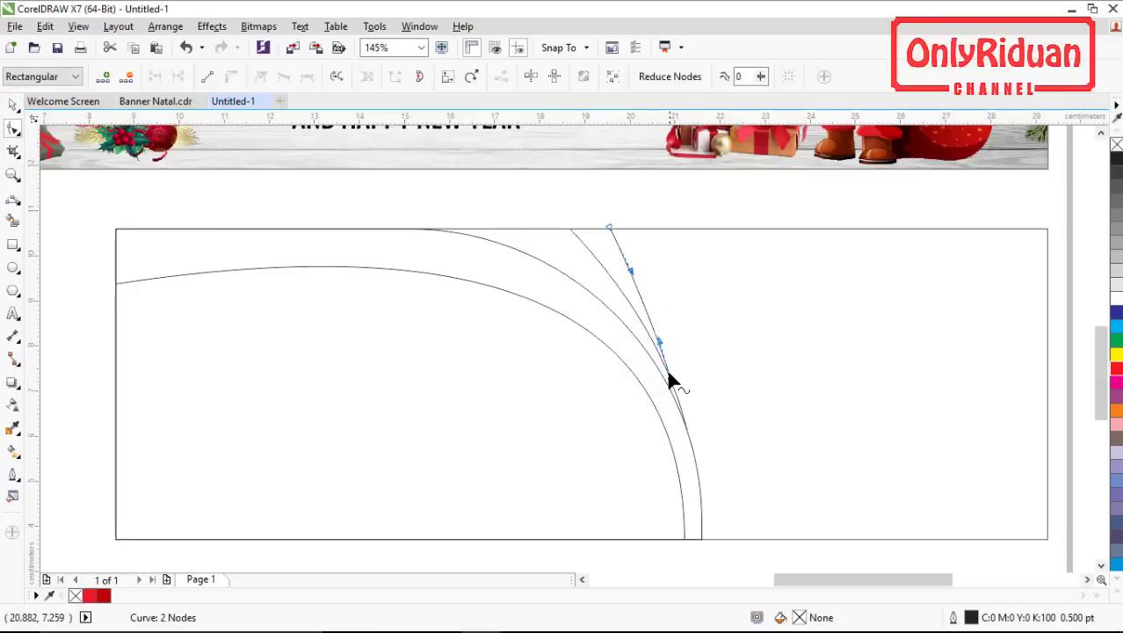
left_click(632, 267)
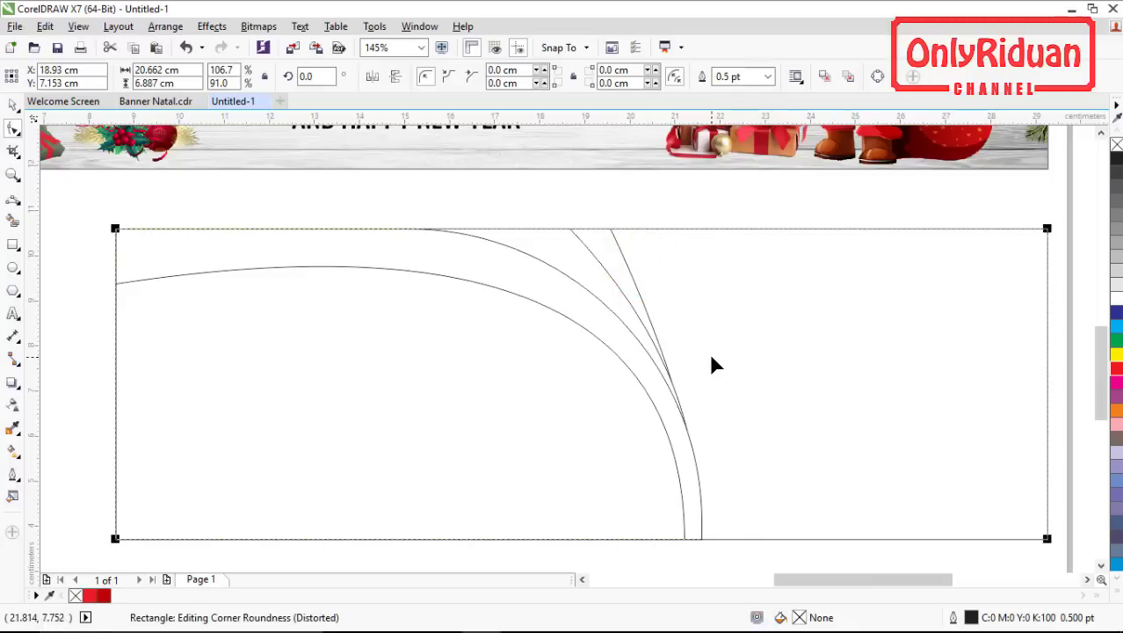
left_click(13, 106)
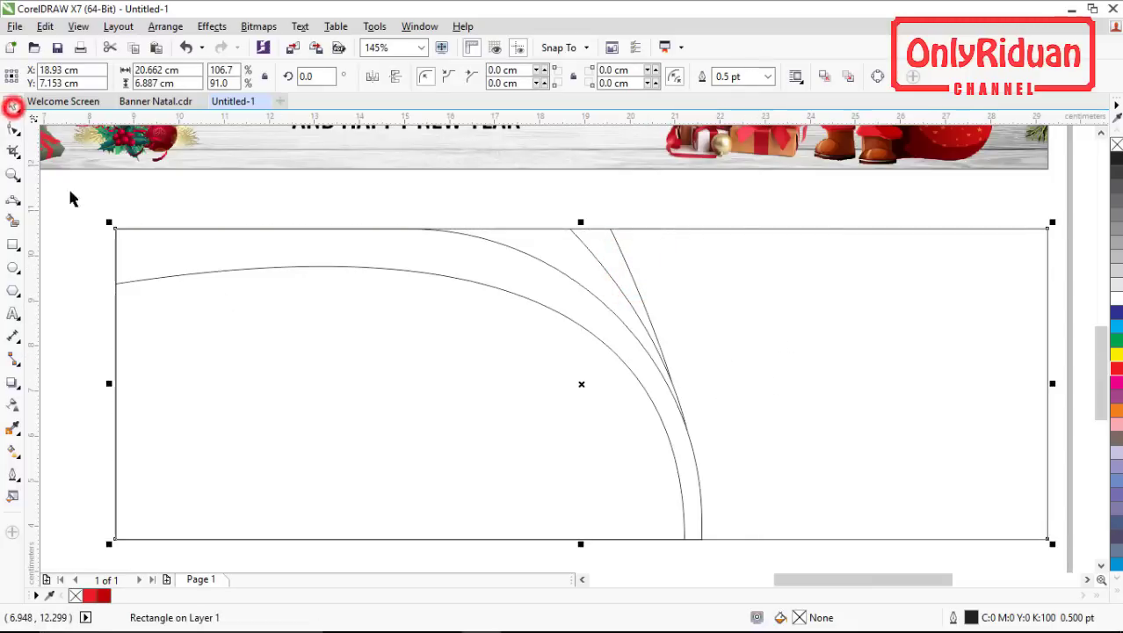
left_click(80, 205)
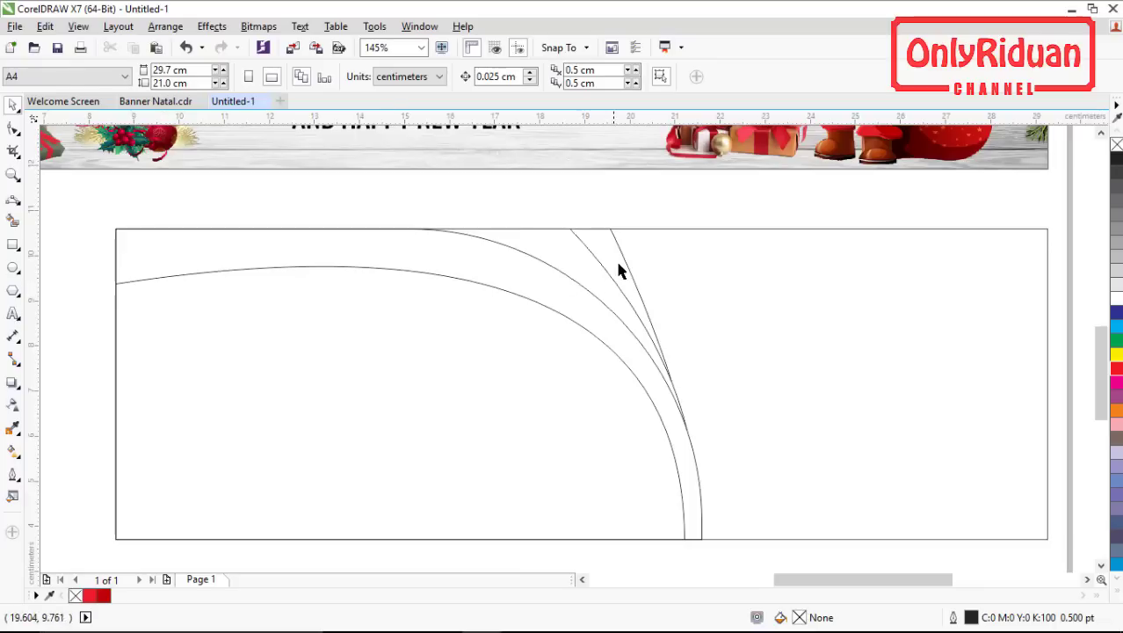
left_click_drag(627, 258, 699, 255)
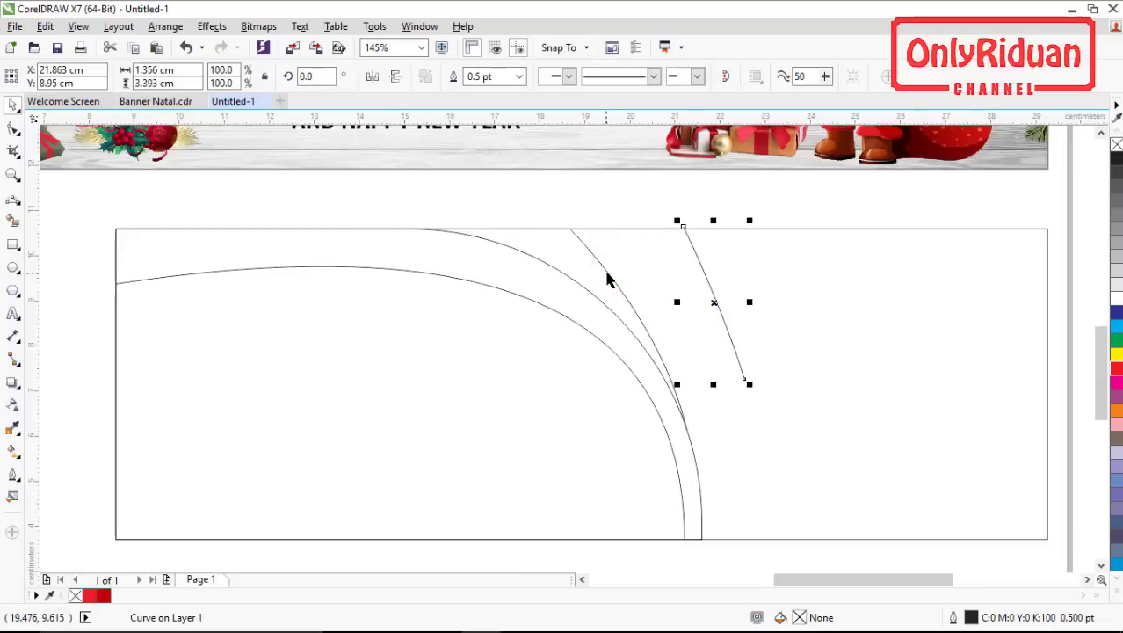
left_click_drag(604, 273, 627, 273)
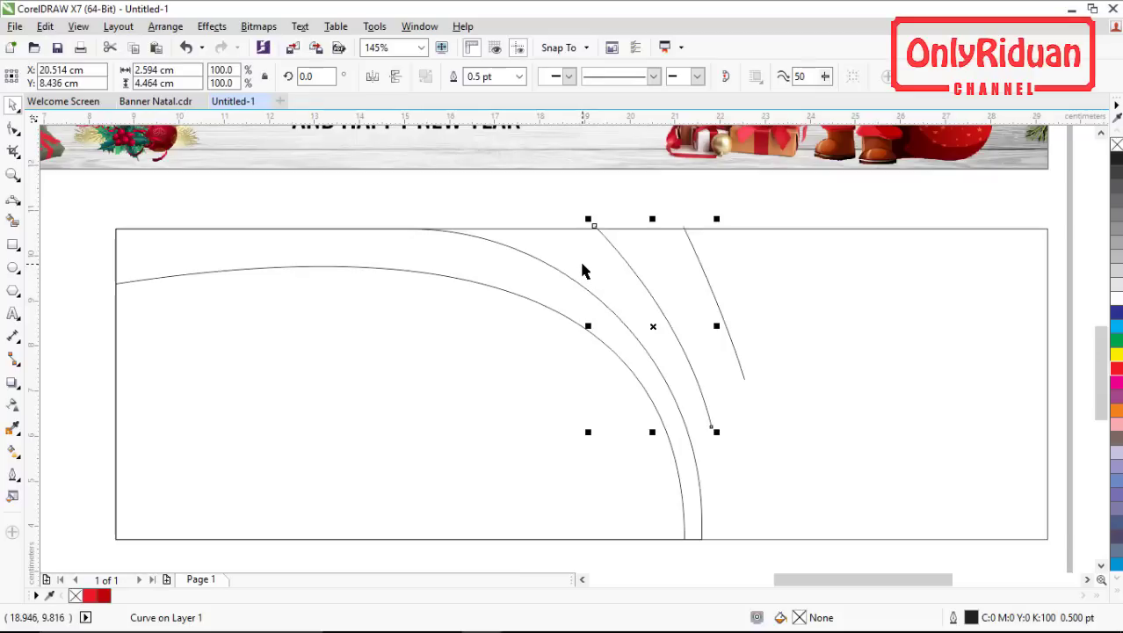
key("ctrl+z")
key("ctrl+z")
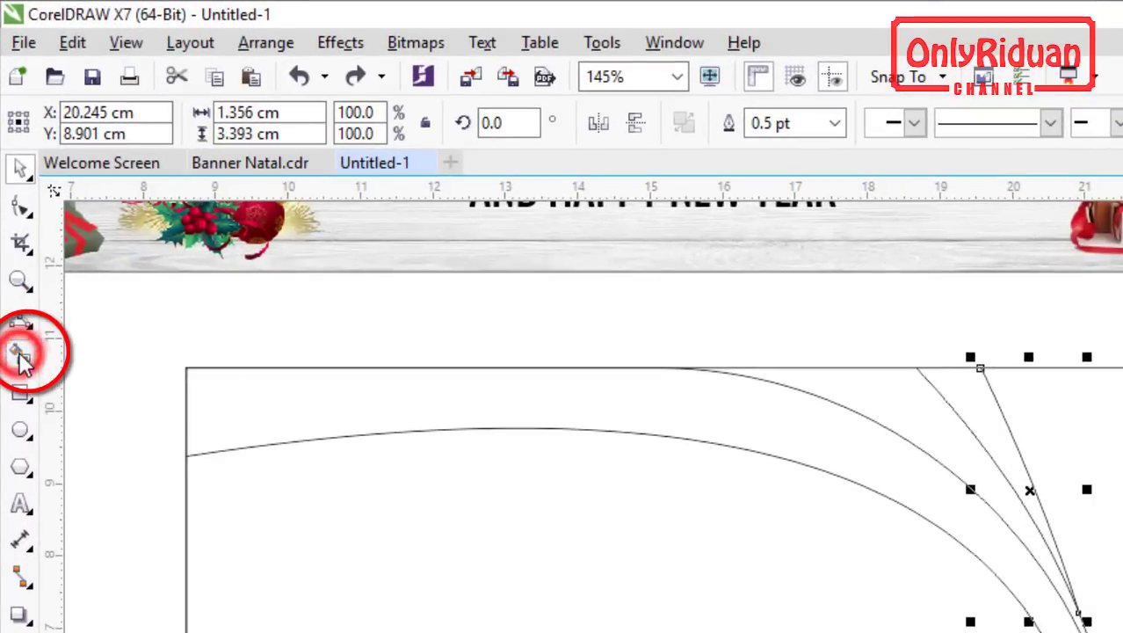
- Smart-fill the long curved band along the top of the rectangle with the dark red R191 G0 B0 sampled from the document colours
left_click(23, 358)
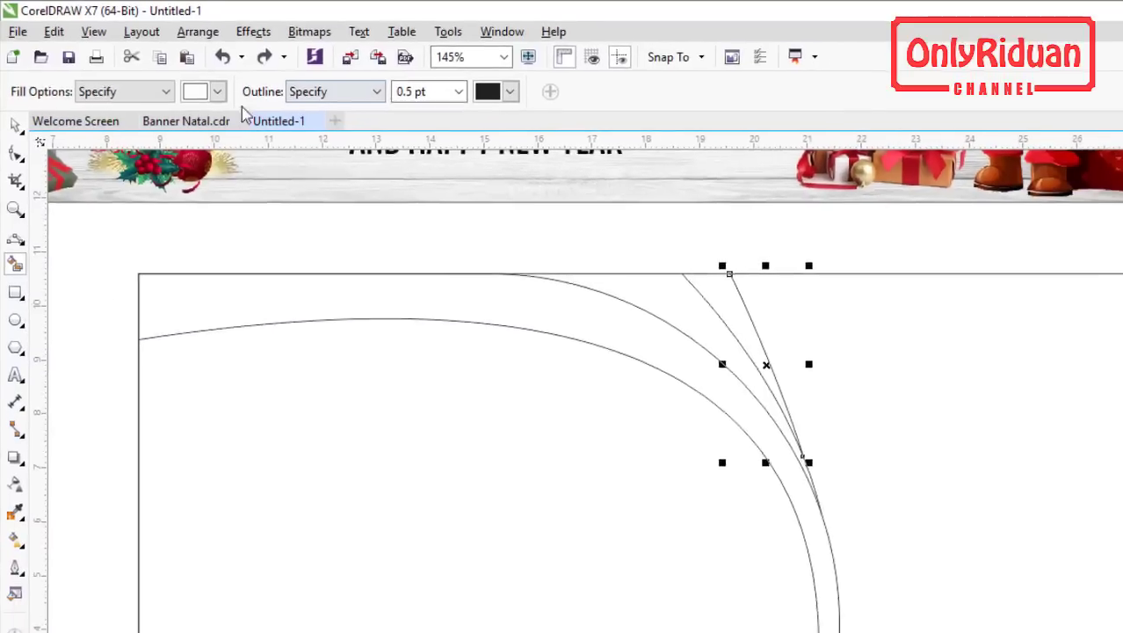
left_click(217, 91)
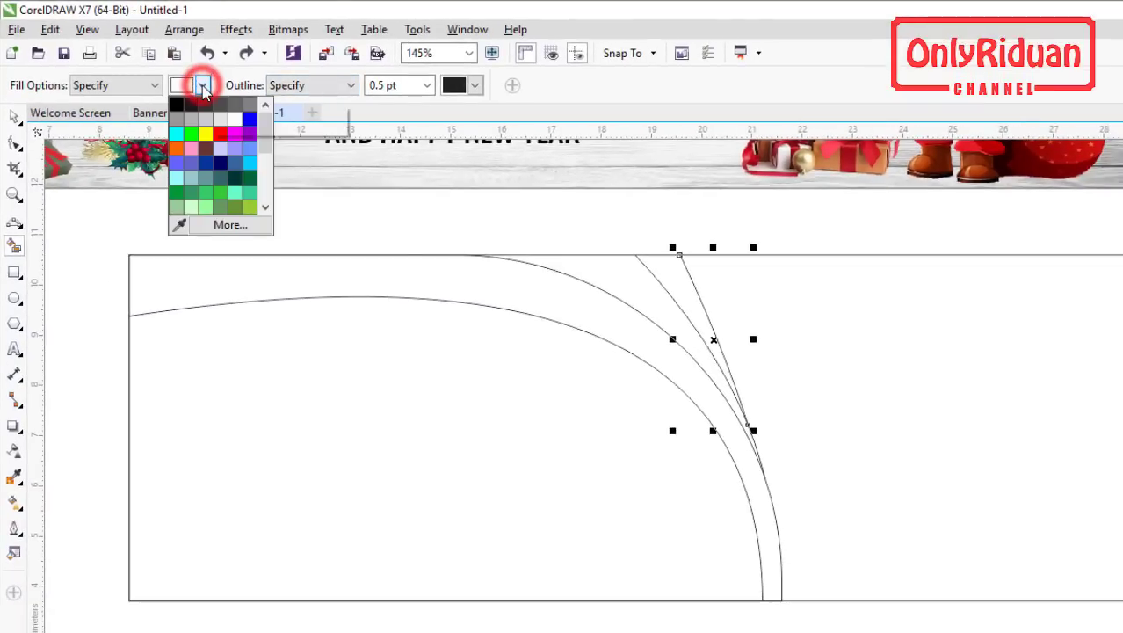
left_click(178, 226)
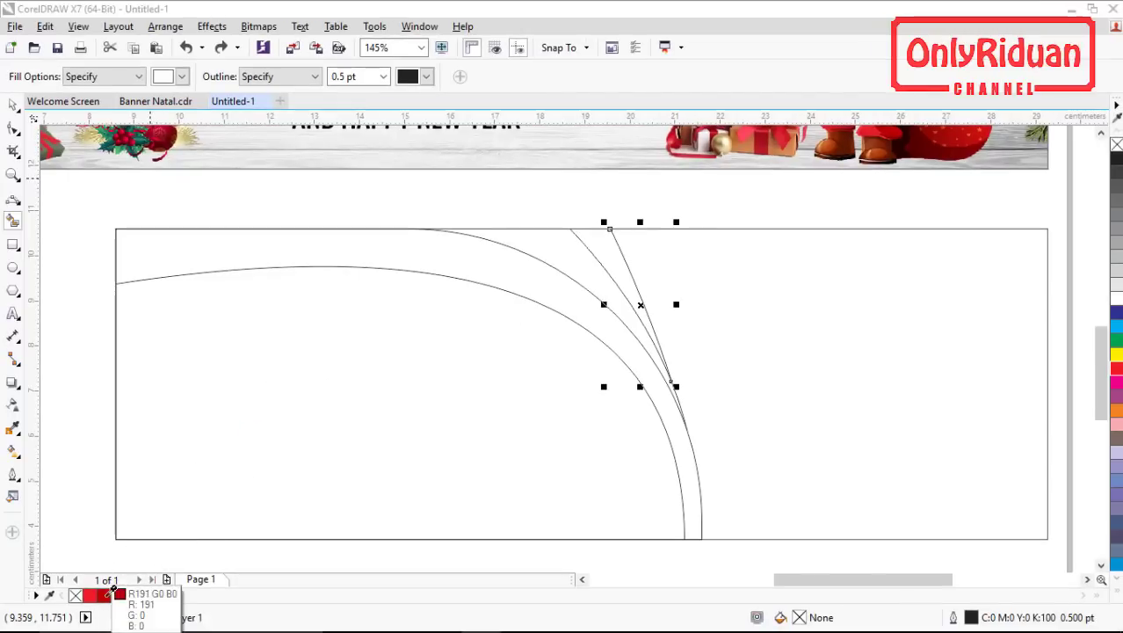
left_click(111, 592)
left_click(214, 250)
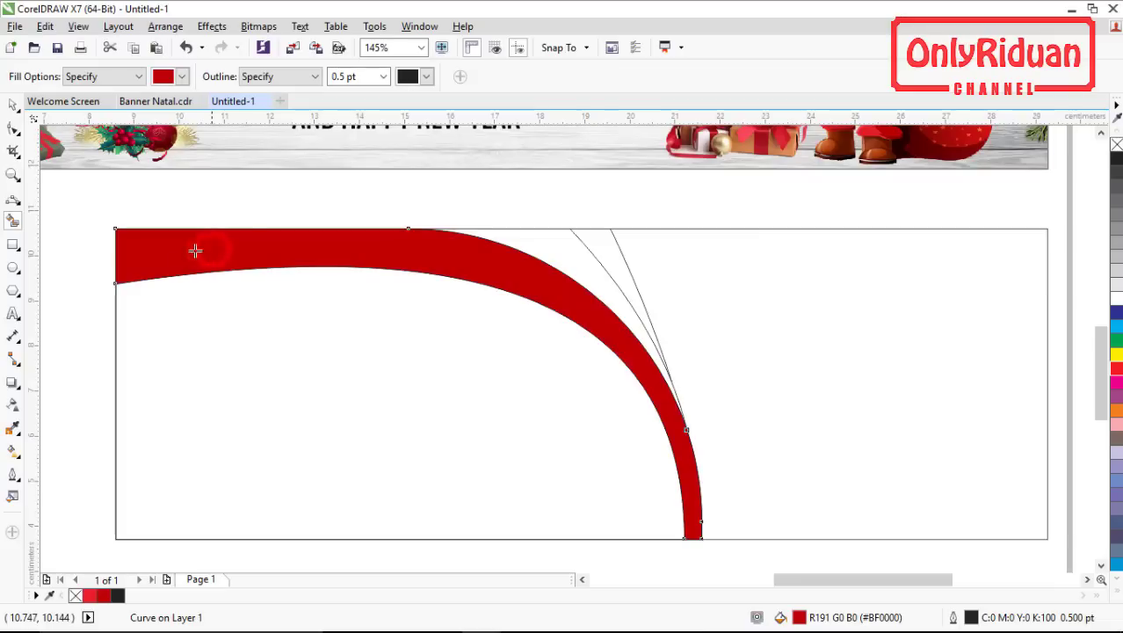
- Smart-fill the narrow area just outside the red band with grey #999999
left_click(182, 76)
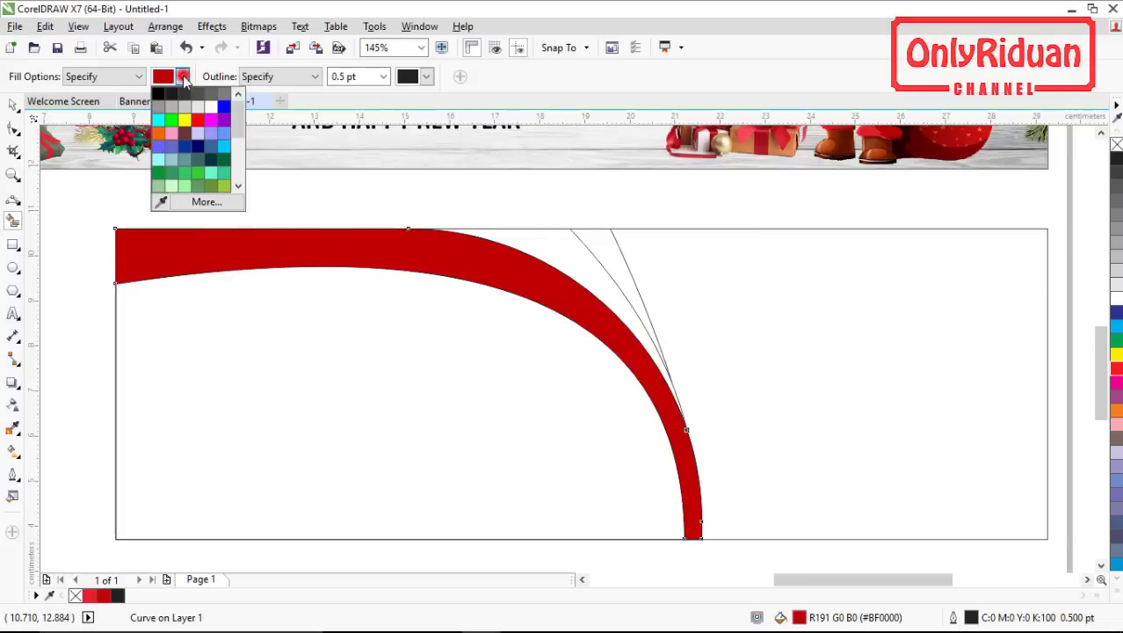
left_click(158, 108)
left_click(549, 252)
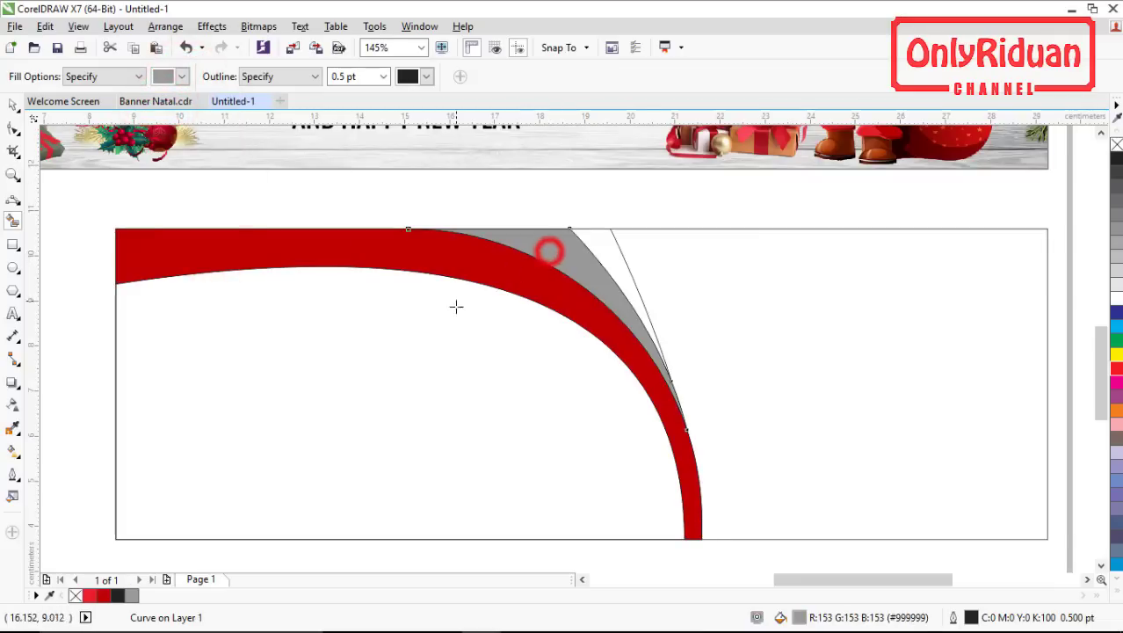
- Smart-fill the thin sliver outside the grey area with white #FFFFFF
left_click(181, 76)
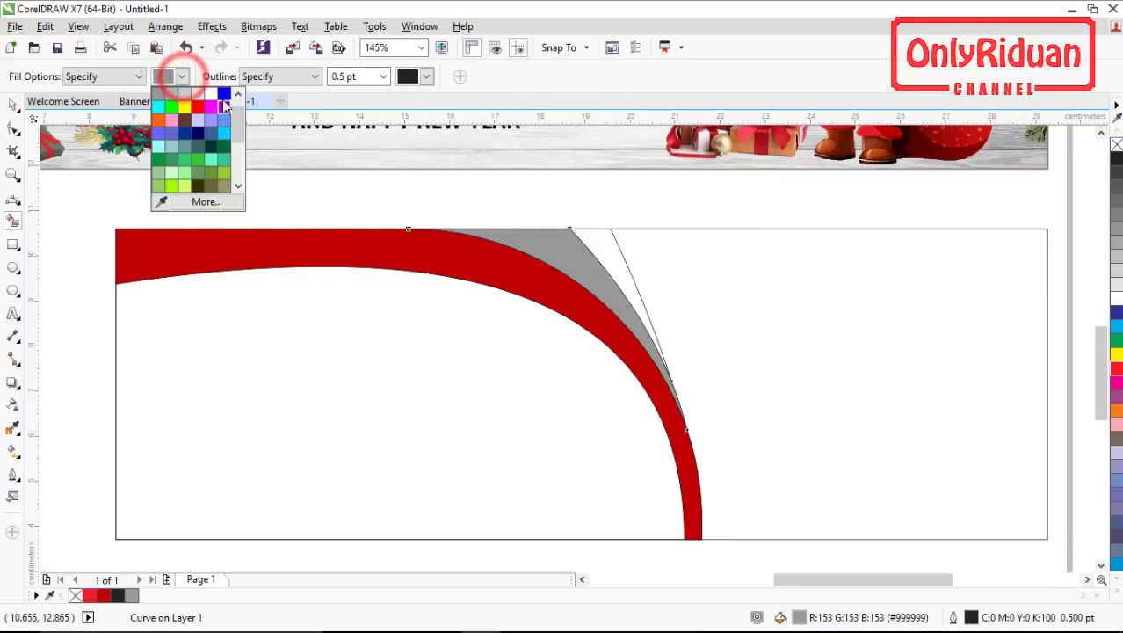
left_click(184, 94)
left_click(601, 244)
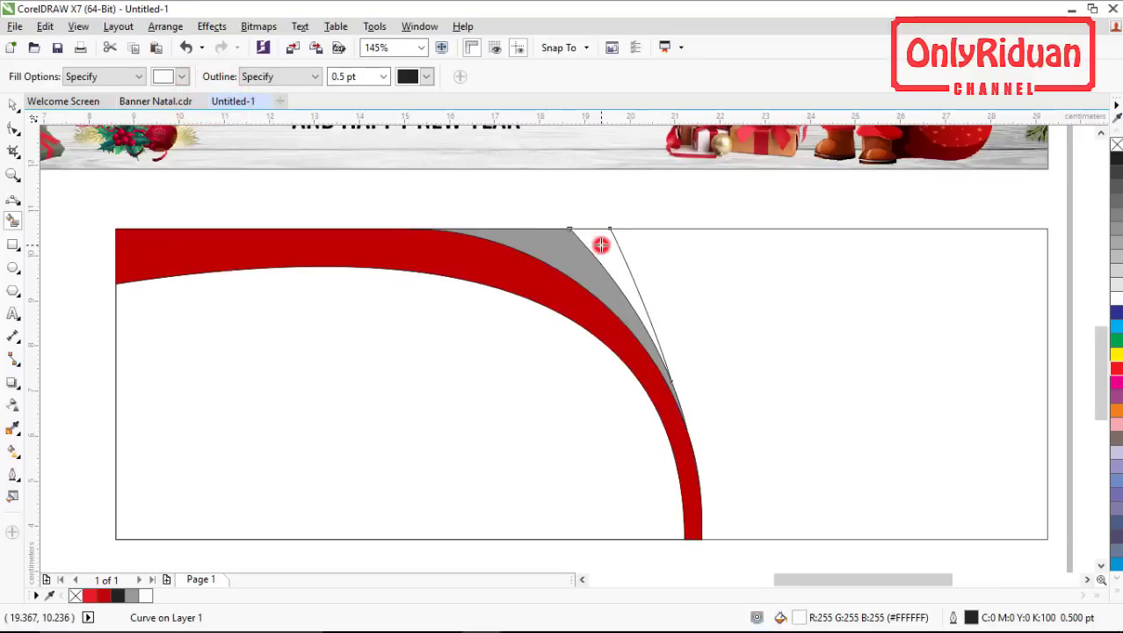
- Remove the outlines from all the curved shapes and guide curves inside the rectangle
left_click(12, 106)
left_click(118, 203)
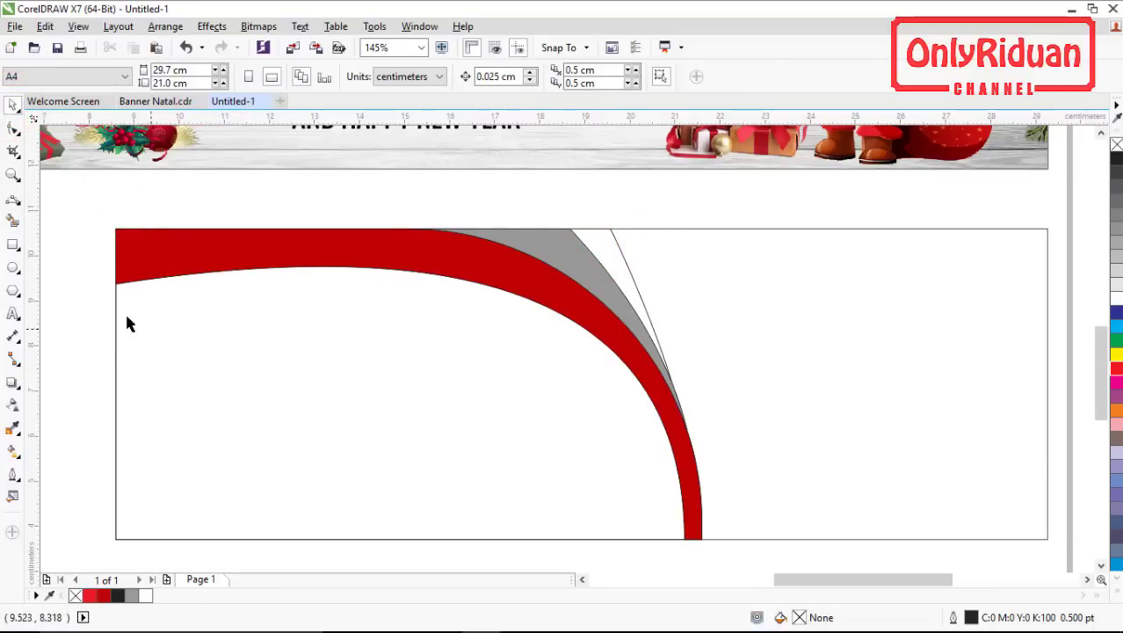
left_click_drag(89, 205, 722, 550)
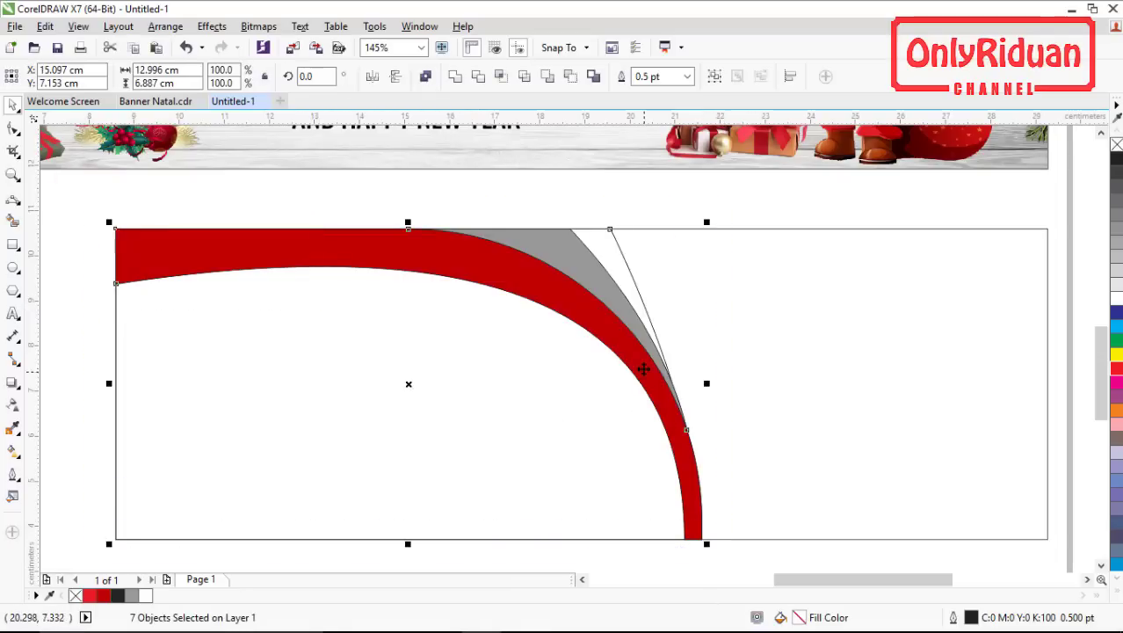
right_click(75, 595)
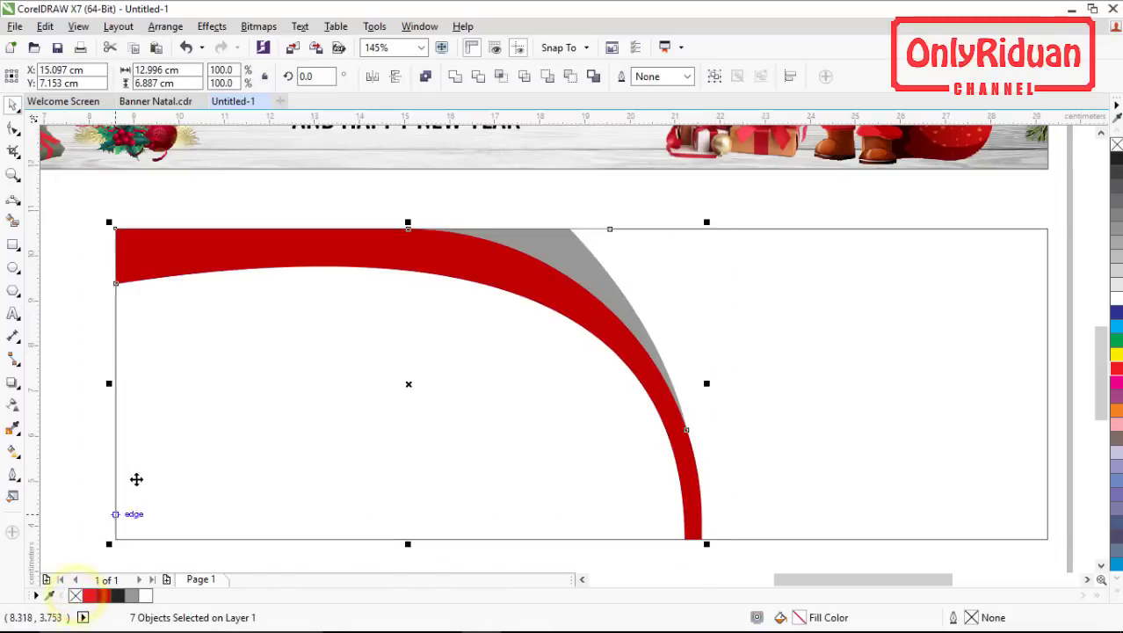
left_click(75, 243)
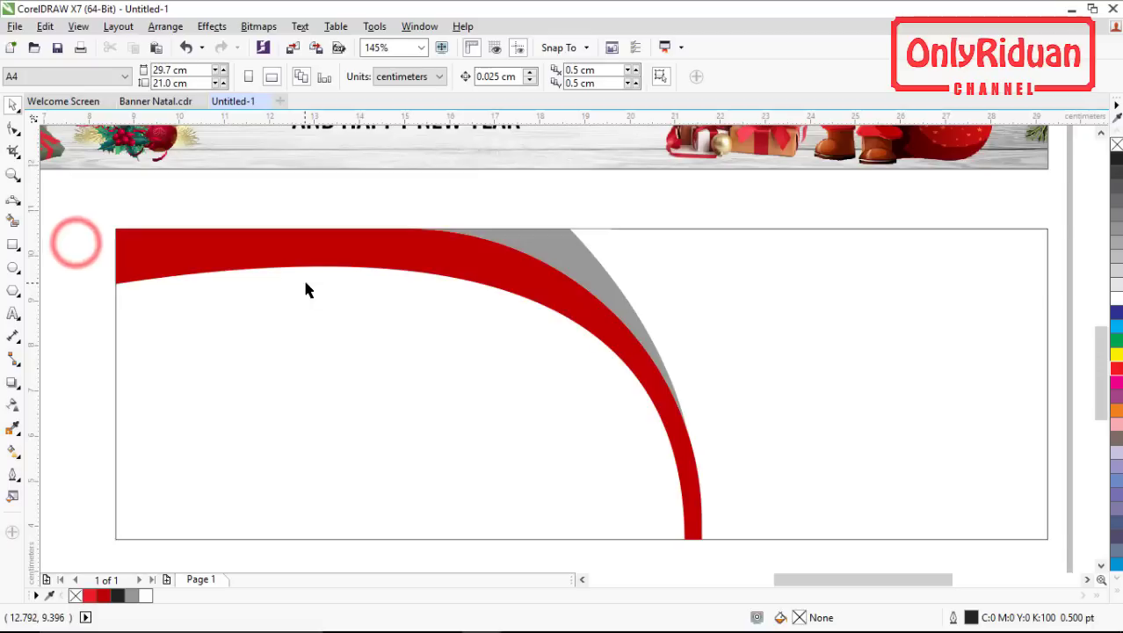
left_click(420, 257)
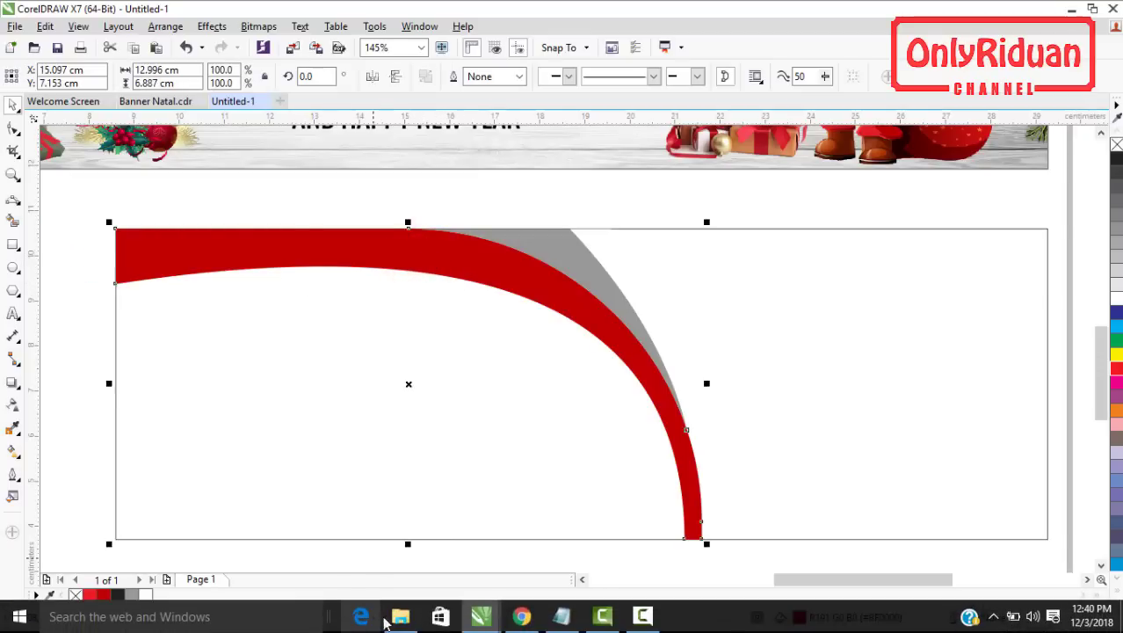
left_click(400, 616)
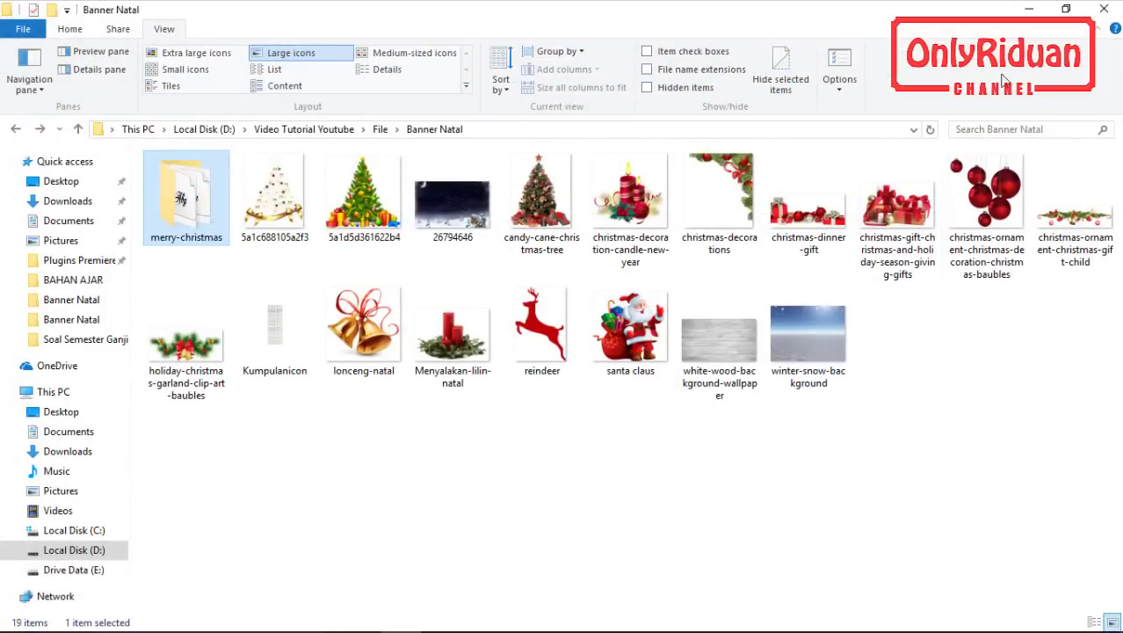
left_click(1028, 11)
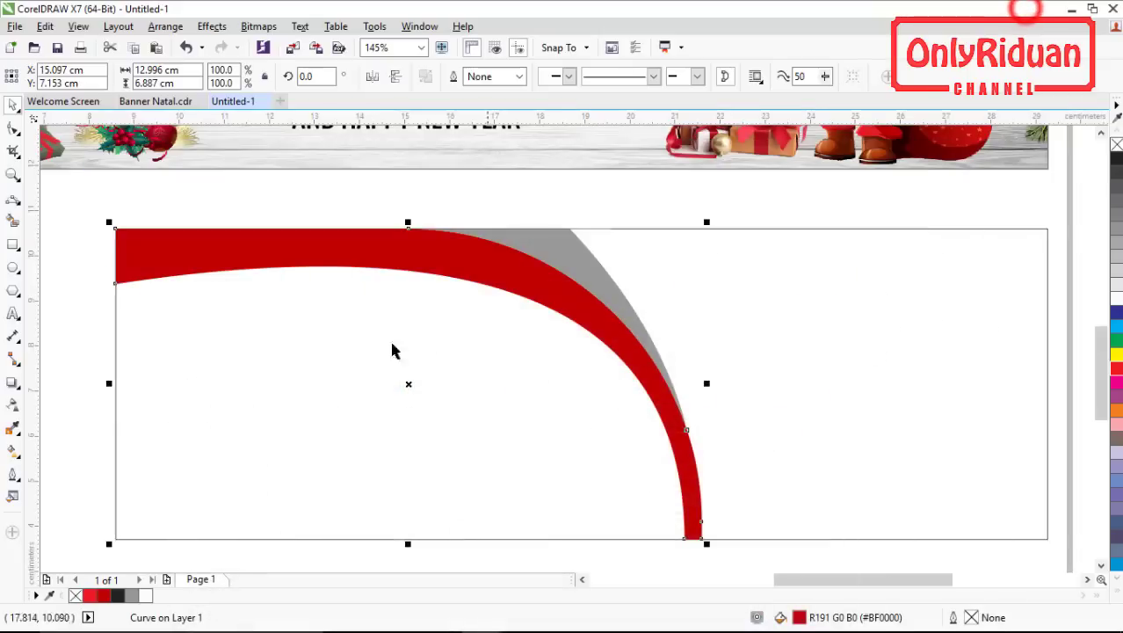
- In Banner Natal.cdr, copy the red snow bitmap from inside the curved band's PowerClip and finish editing the PowerClip
left_click(167, 102)
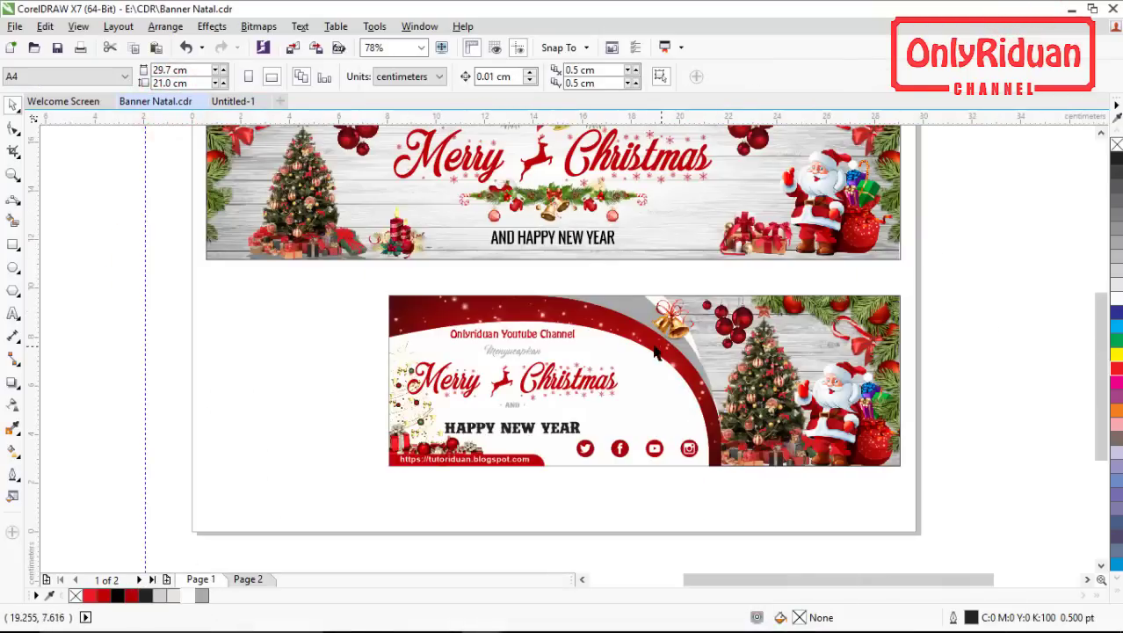
left_click(582, 319)
right_click(586, 315)
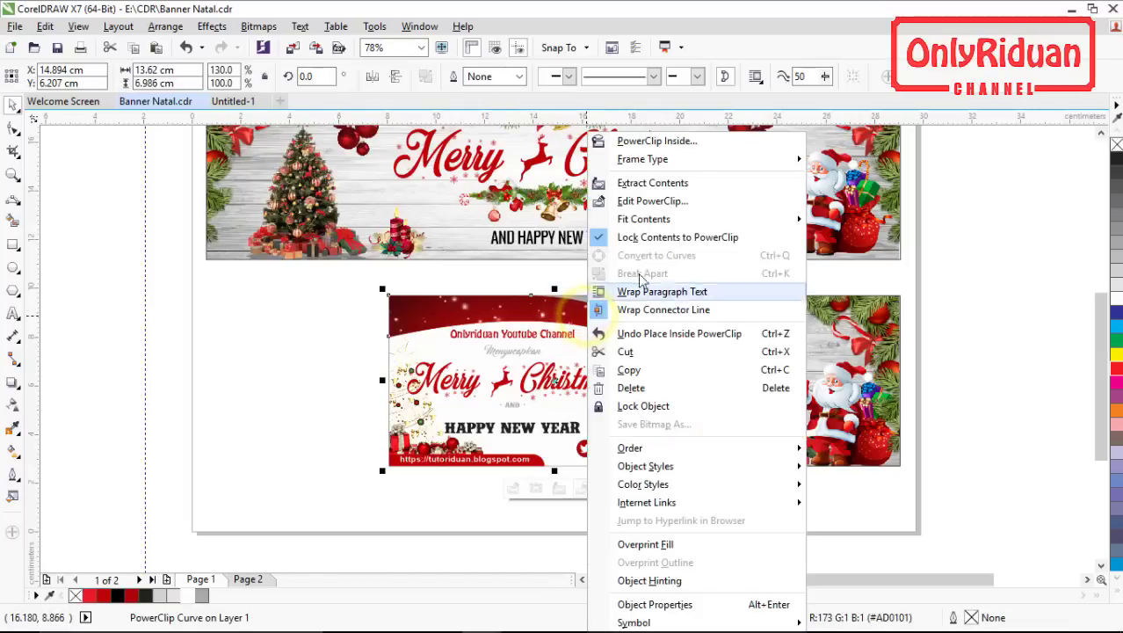
left_click(642, 202)
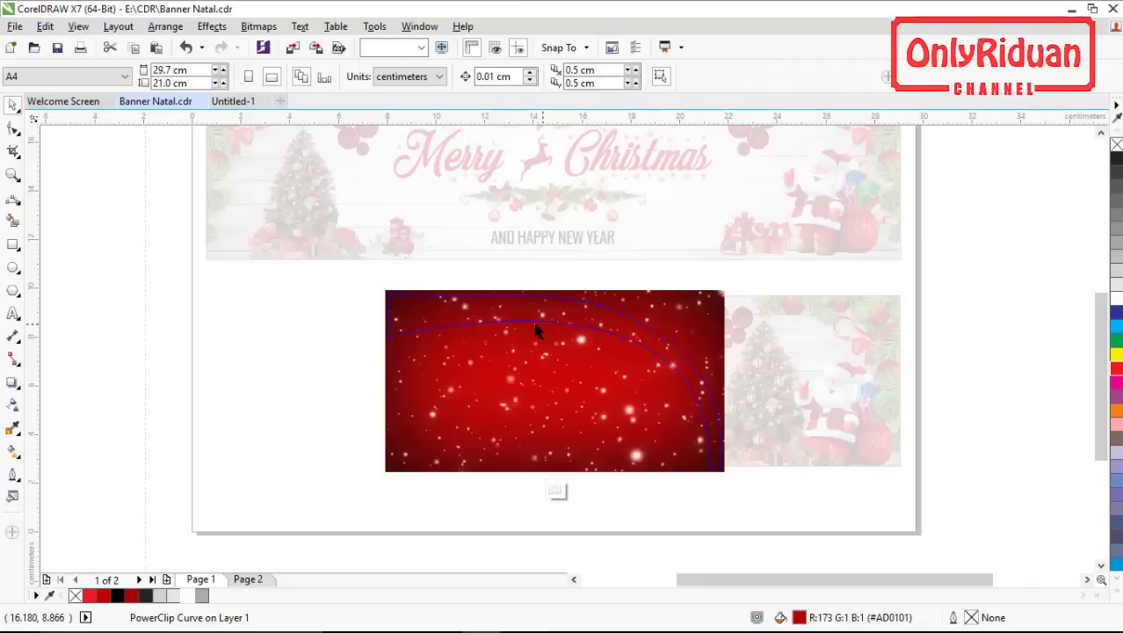
left_click(530, 363)
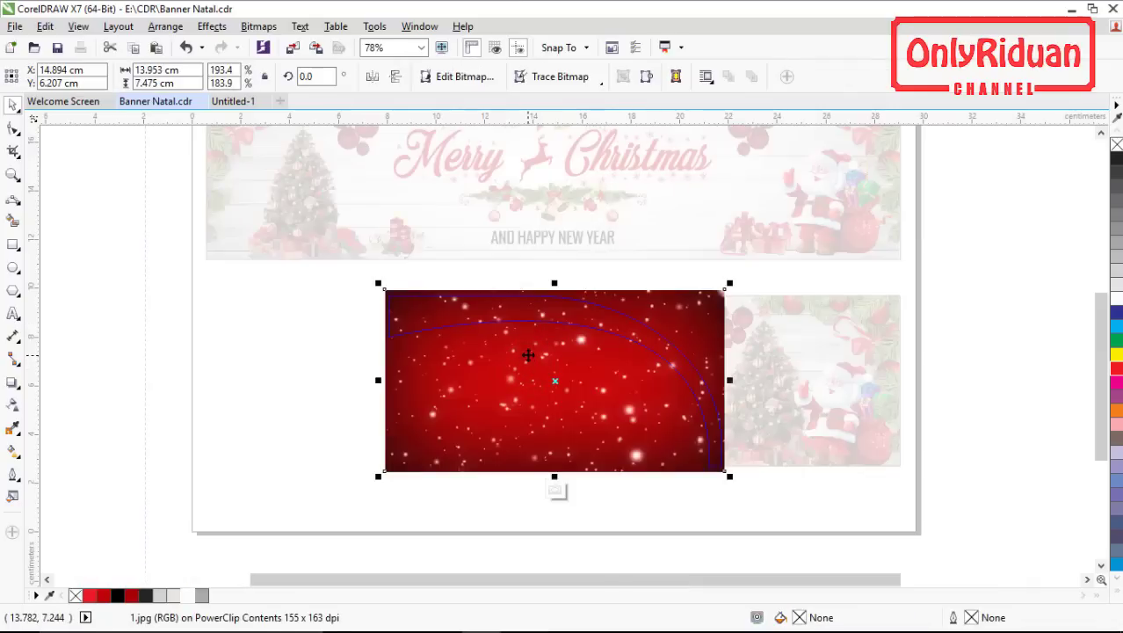
right_click(523, 385)
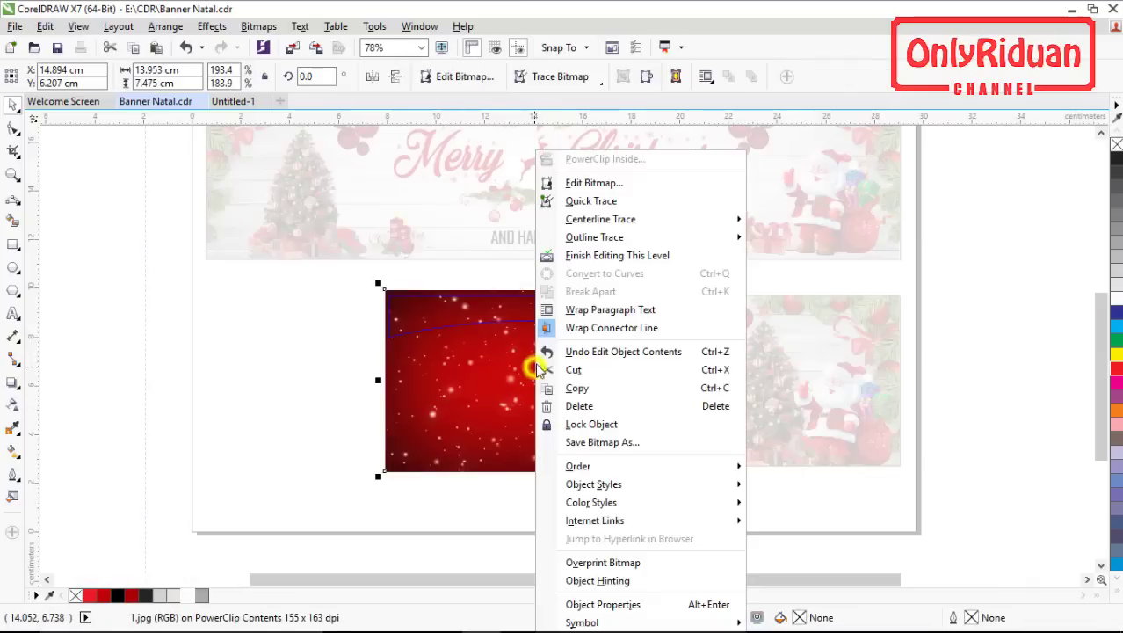
left_click(591, 252)
- Paste the red snow bitmap into Untitled-1 and move it over the right end of the empty banner rectangle, clear of the red band
left_click(231, 101)
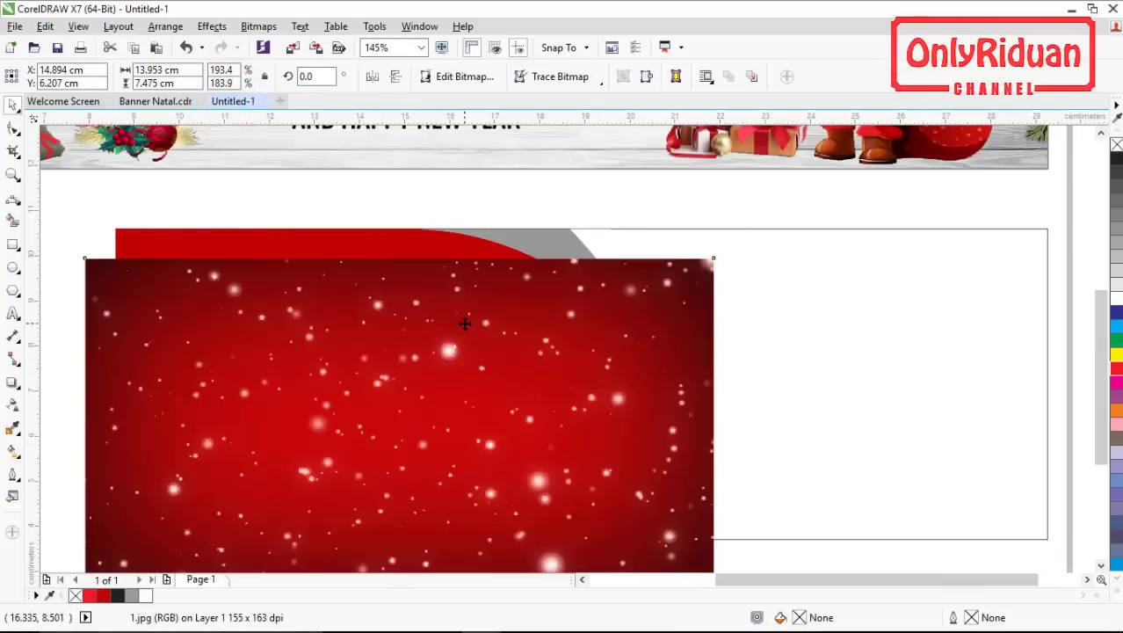
scroll(464, 322, "down", 1)
left_click_drag(410, 357, 793, 367)
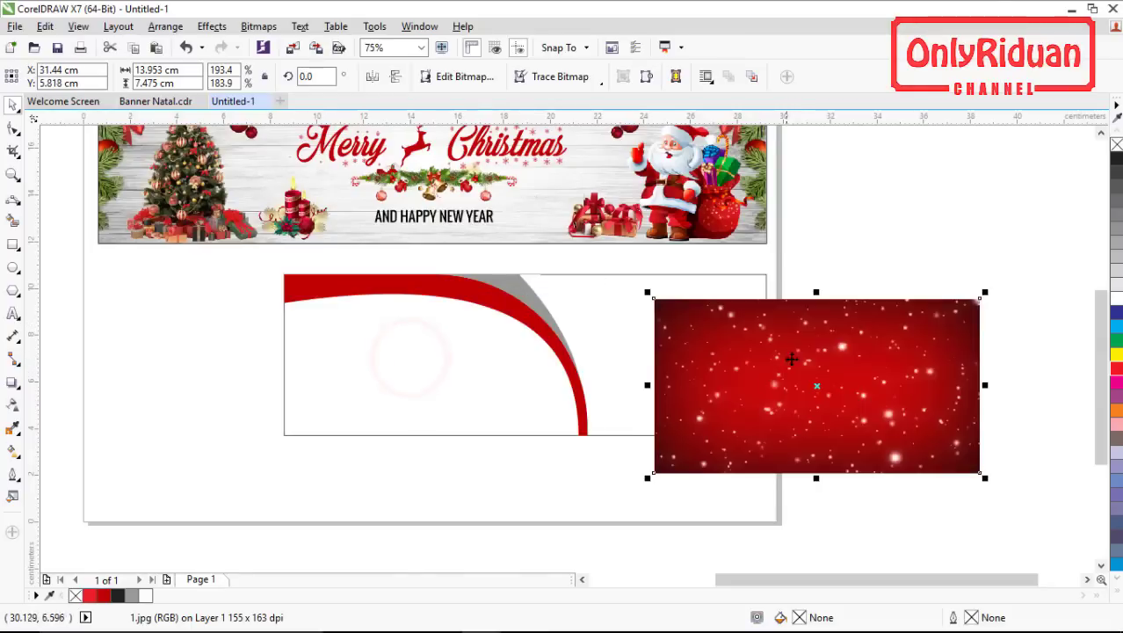
- PowerClip the red snow bitmap inside the curved red band
right_click(823, 356)
left_click(875, 182)
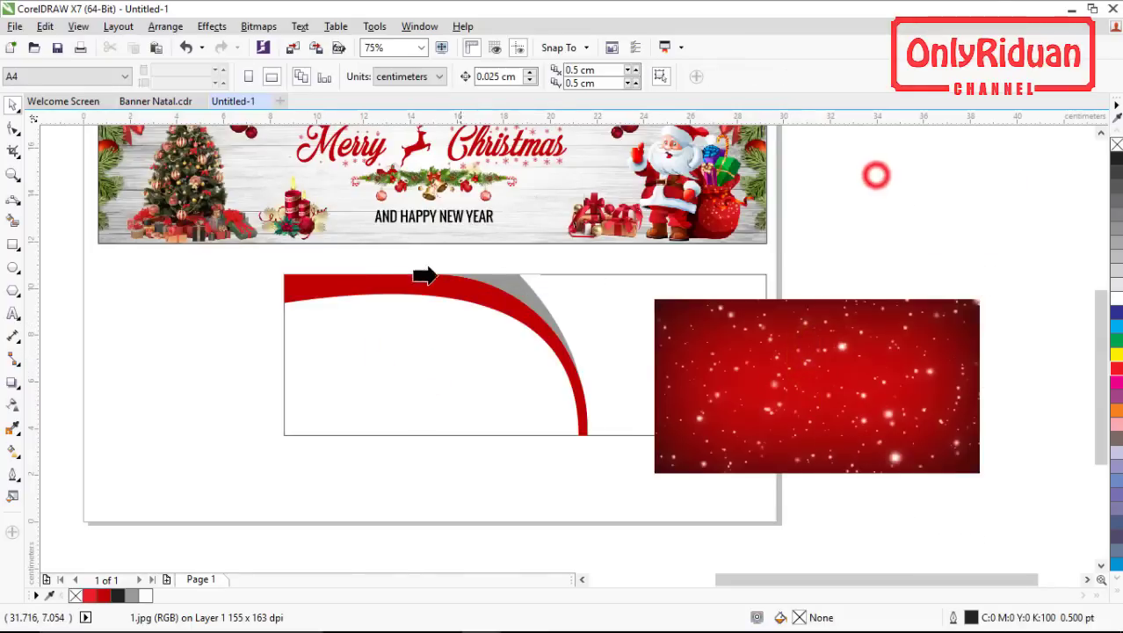
left_click(405, 280)
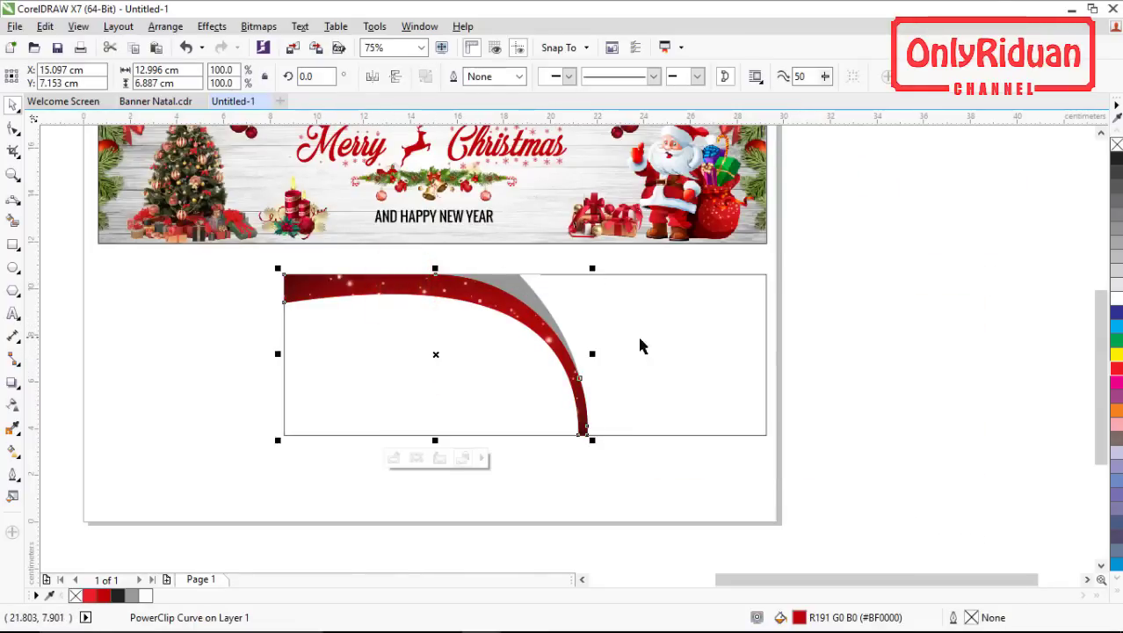
left_click(825, 343)
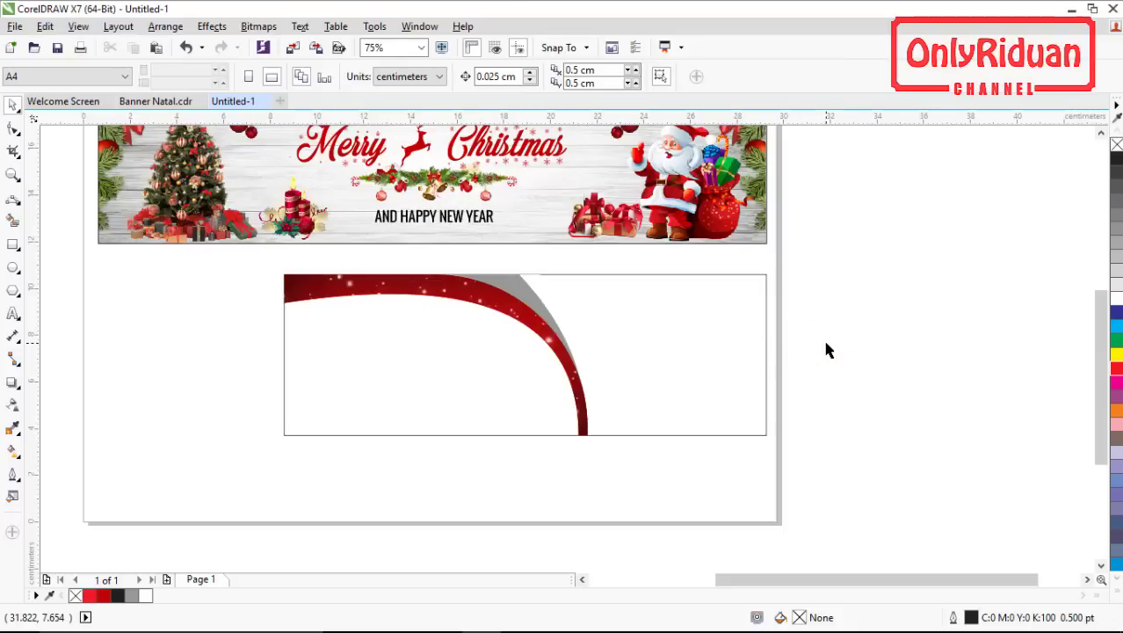
- Import white-wood-background-wallpaper.jpg at about 12.2 × 6.9 cm and place it outside the page, to the right of the new banner
scroll(796, 323, "down", 2)
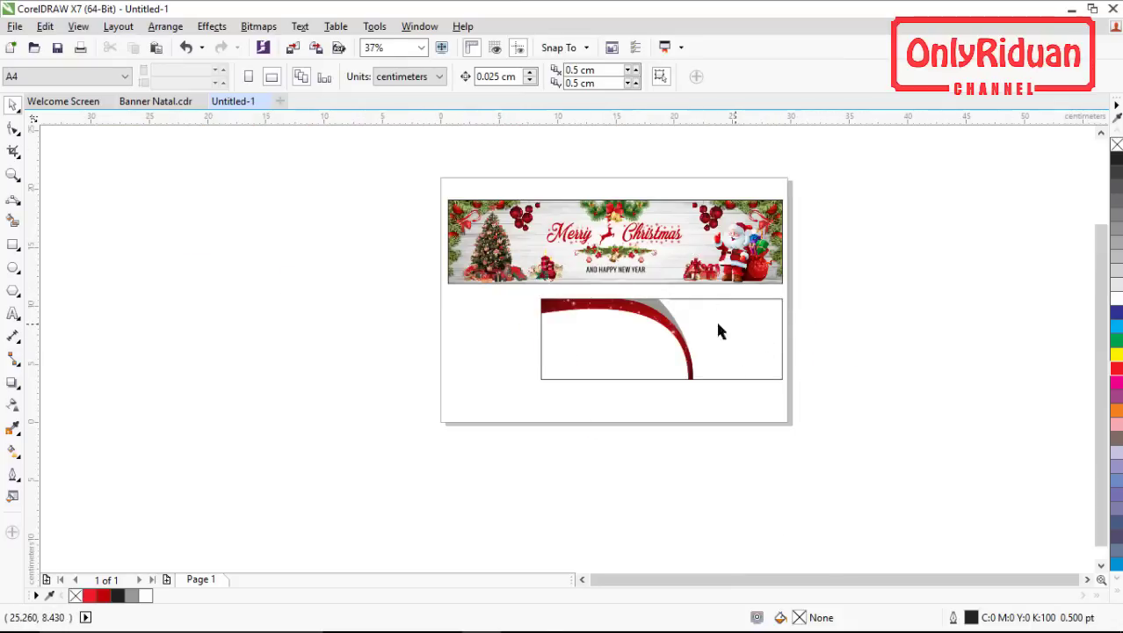
left_click(15, 26)
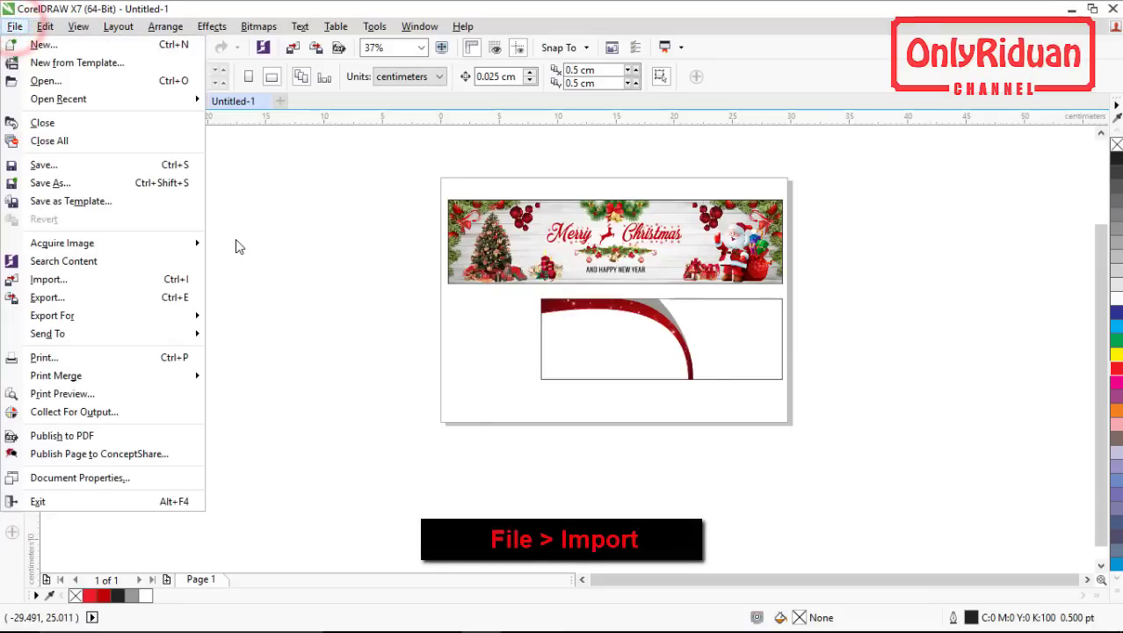
left_click(74, 279)
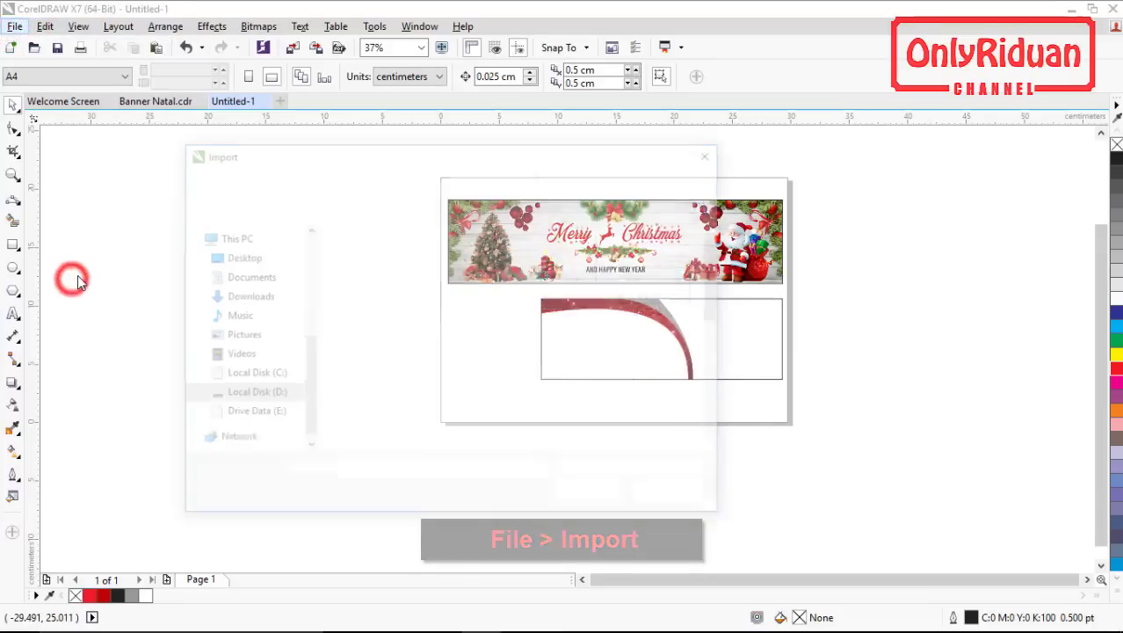
left_click_drag(720, 264, 722, 395)
left_click(482, 392)
left_click(588, 496)
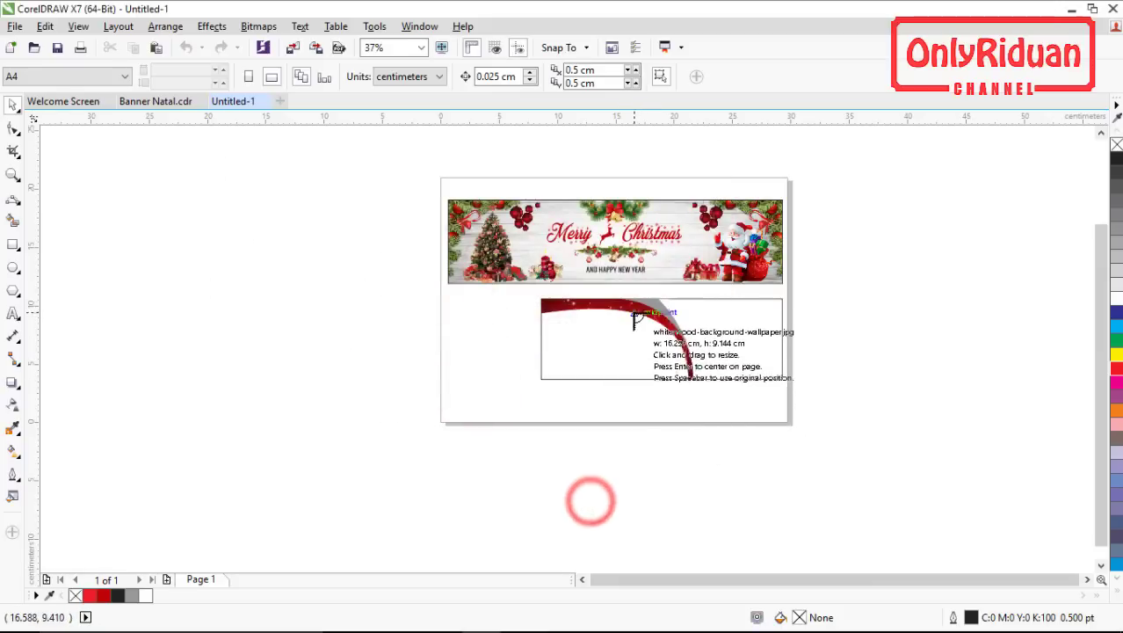
left_click_drag(637, 297, 785, 384)
left_click_drag(709, 341, 905, 334)
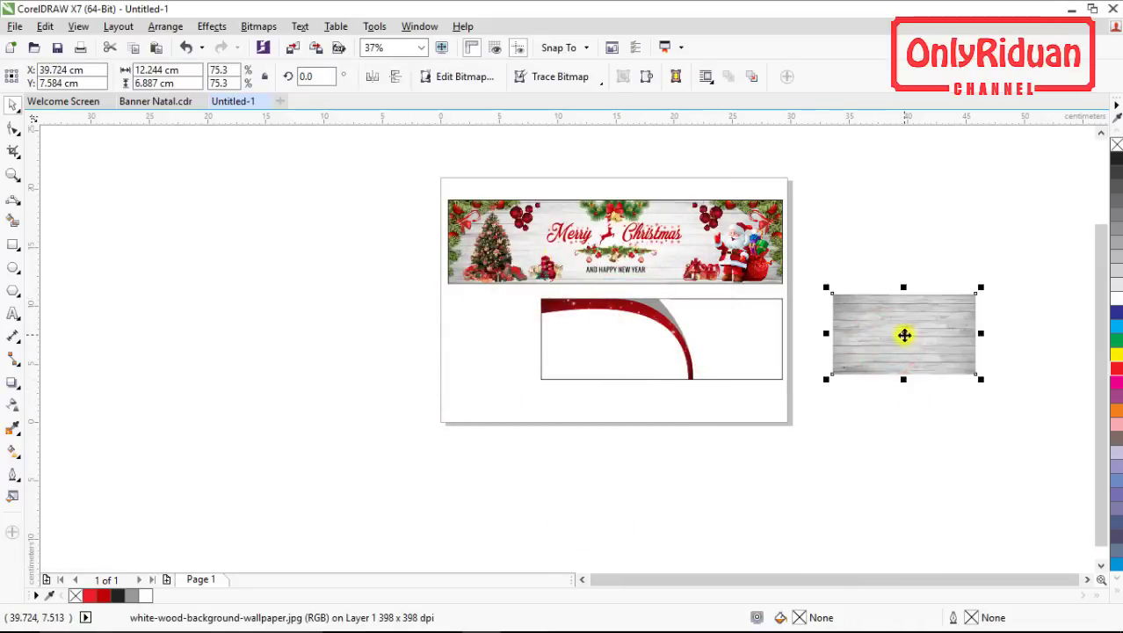
- PowerClip the wood background image inside the new banner rectangle
right_click(905, 336)
left_click(956, 178)
left_click(742, 333)
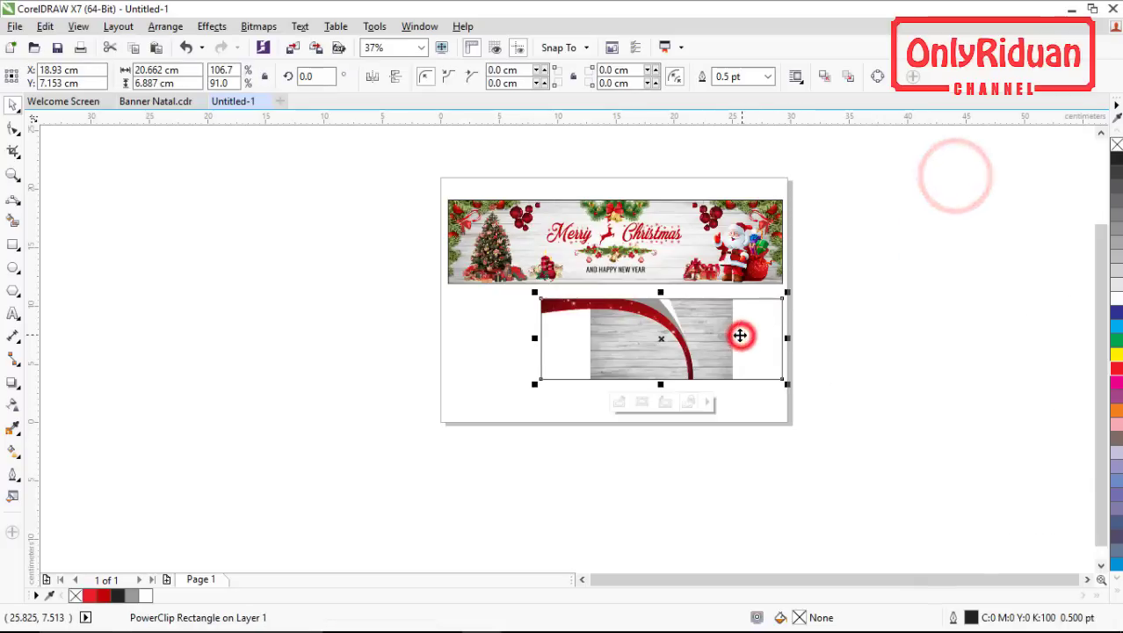
- Edit the banner's PowerClip contents, move the wood image flush with the banner's right end, and finish editing
right_click(706, 333)
left_click(774, 201)
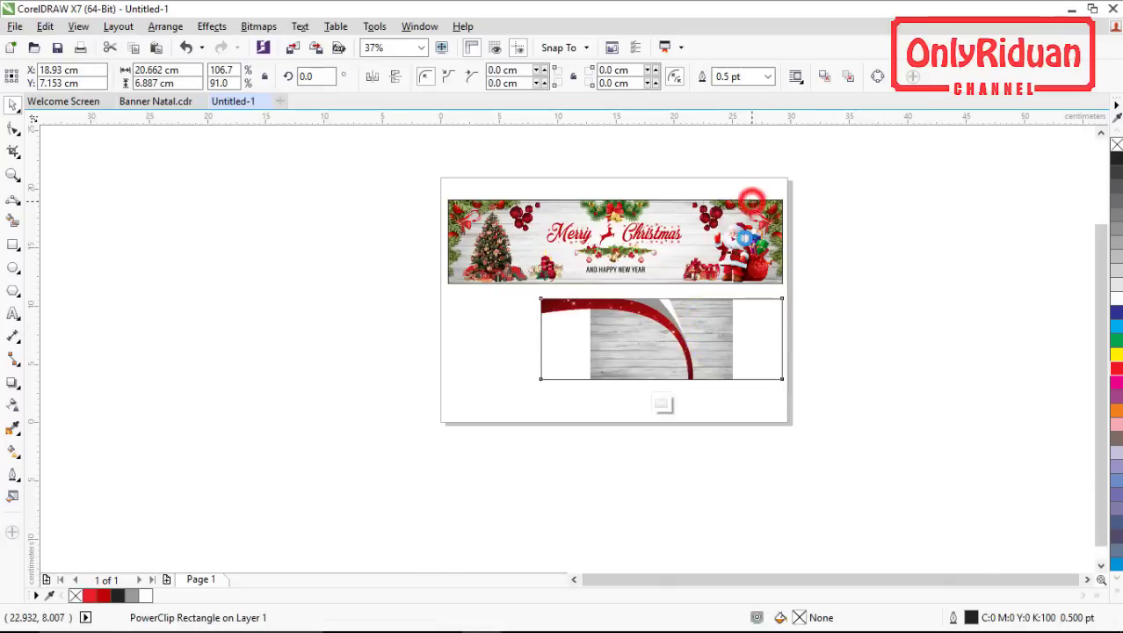
left_click_drag(712, 331, 756, 328)
right_click(754, 327)
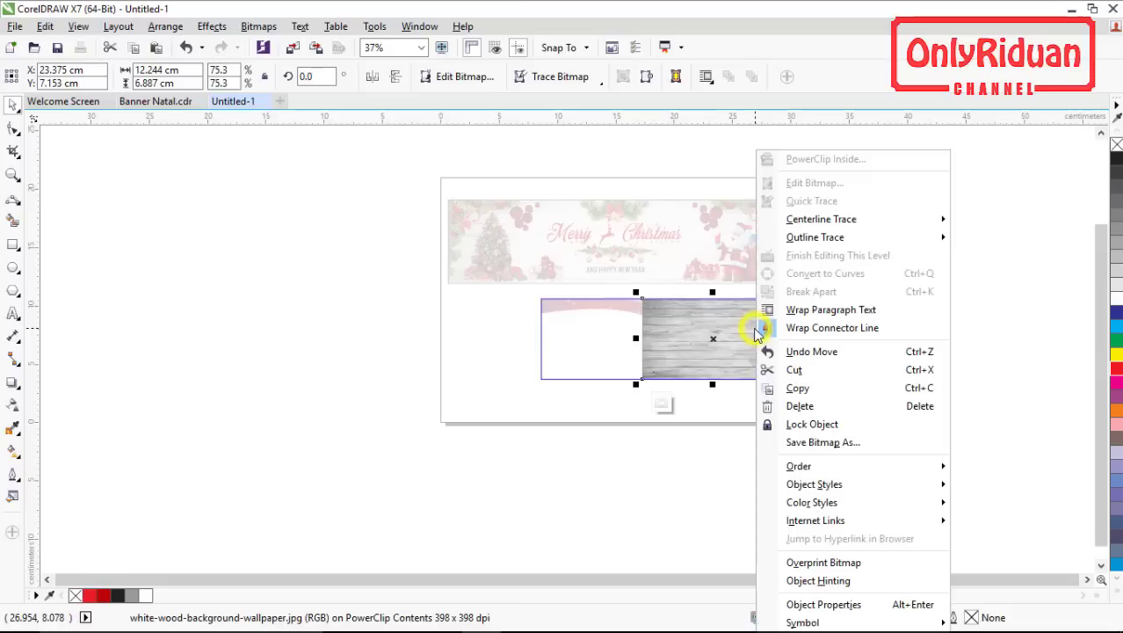
left_click(802, 255)
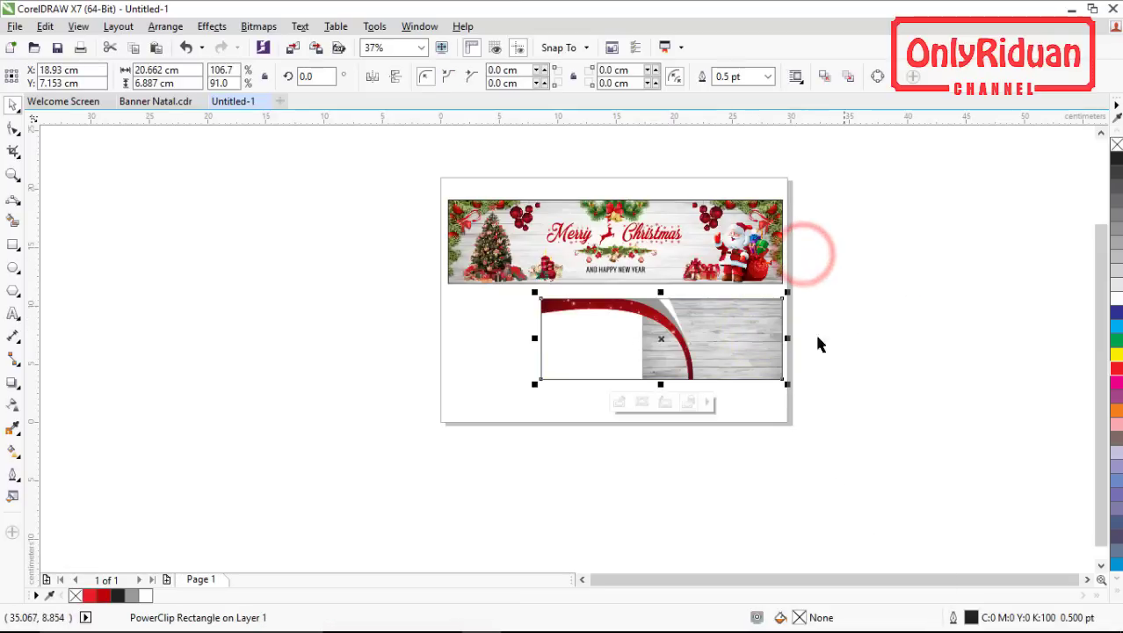
- Fill the unfilled rounded rectangle beneath the curved red band with white so it covers the wood background
left_click(584, 351)
left_click(635, 421)
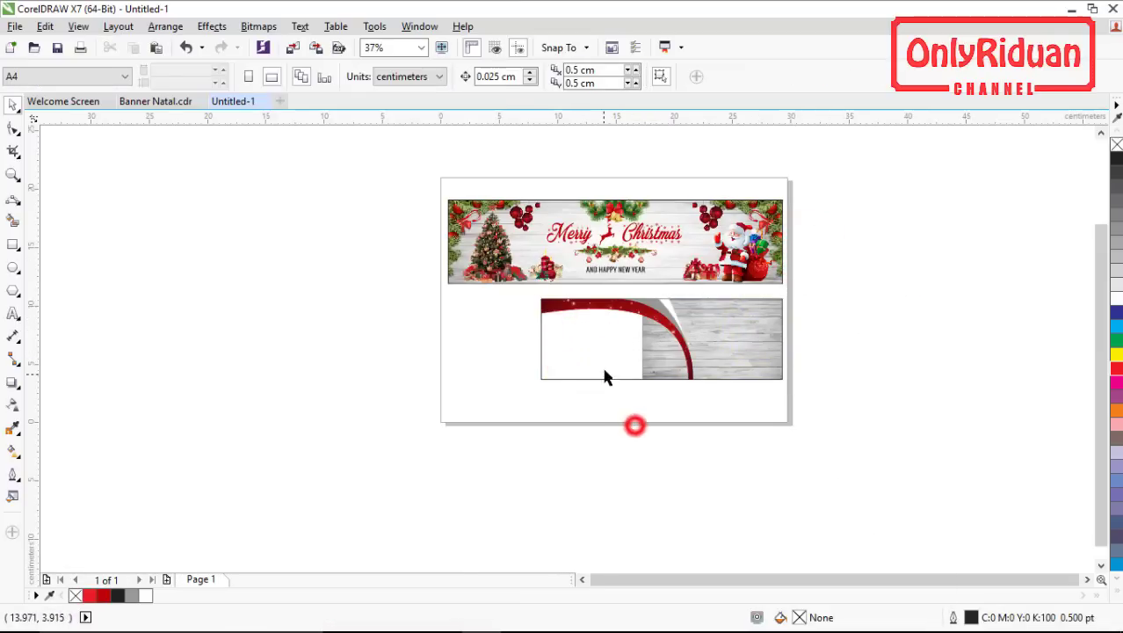
left_click_drag(602, 353, 409, 416)
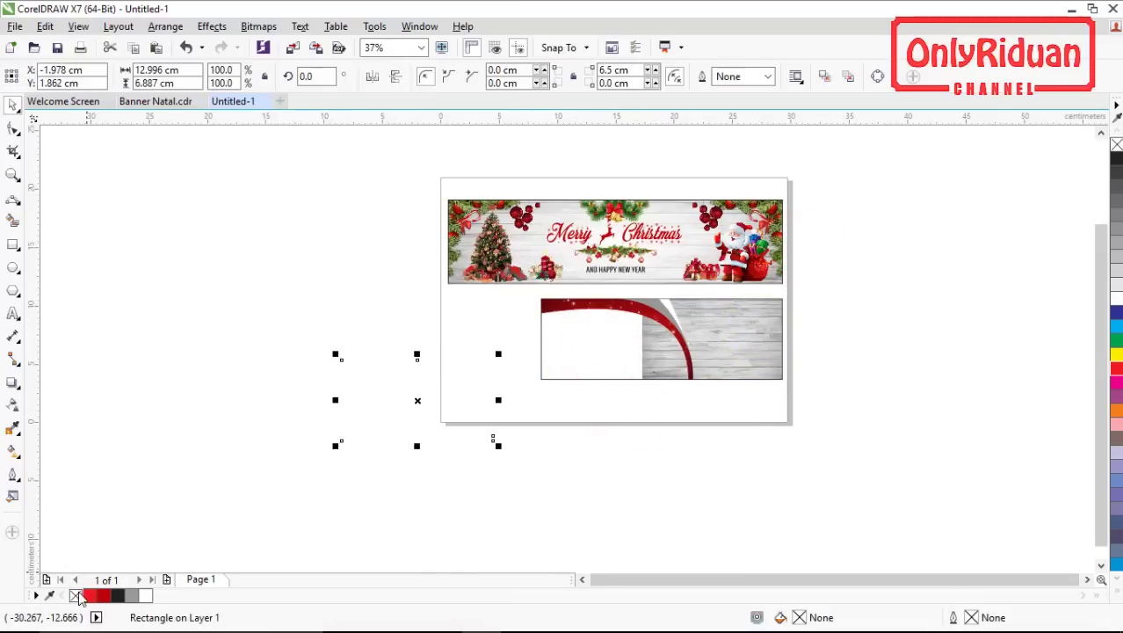
left_click(146, 598)
left_click(581, 468)
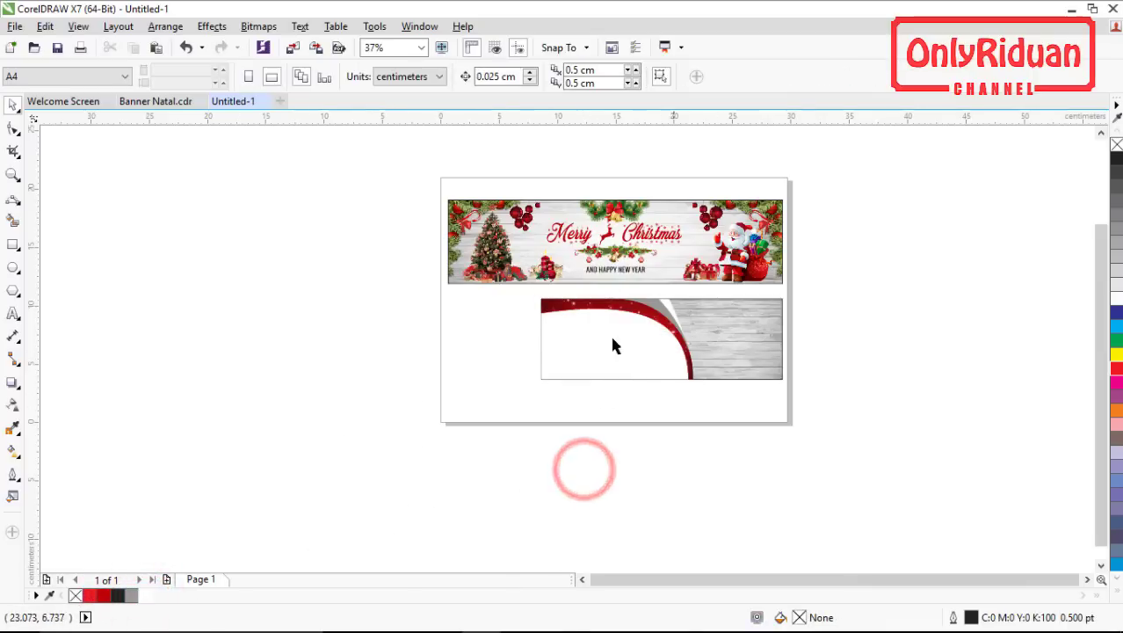
- Import the 5a1c688105a2f3, candy-cane-christmas-tree, christmas-decorations, christmas-dinner-gift, Christmas baubles, lonceng-natal and santa claus images from the Banner Natal folder
left_click(14, 175)
left_click_drag(808, 386, 524, 285)
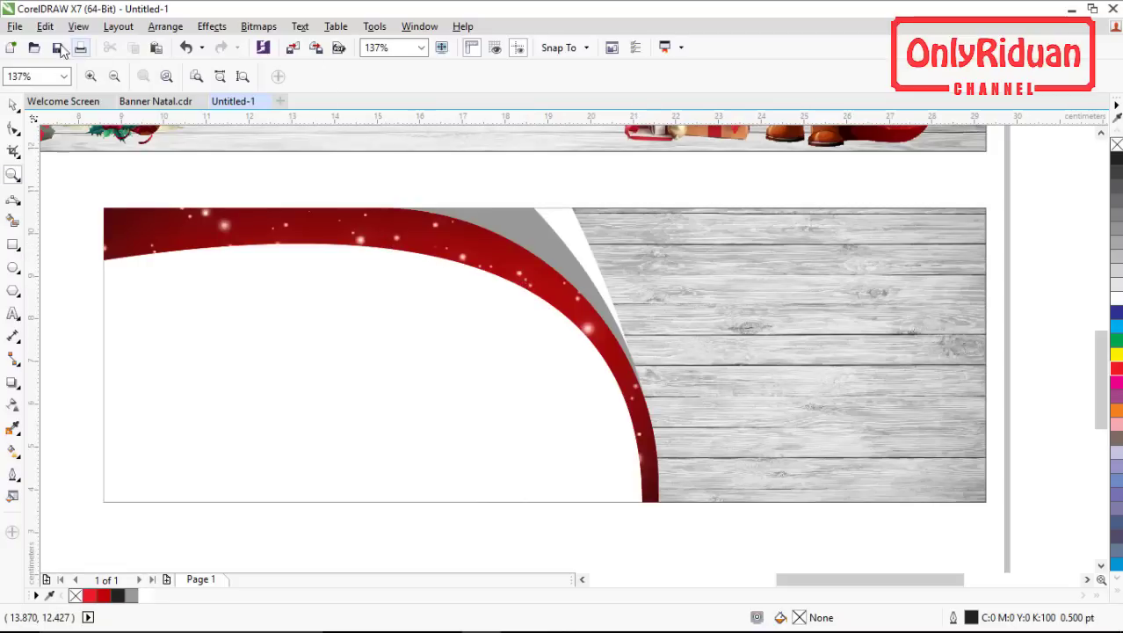
left_click(15, 26)
left_click(51, 280)
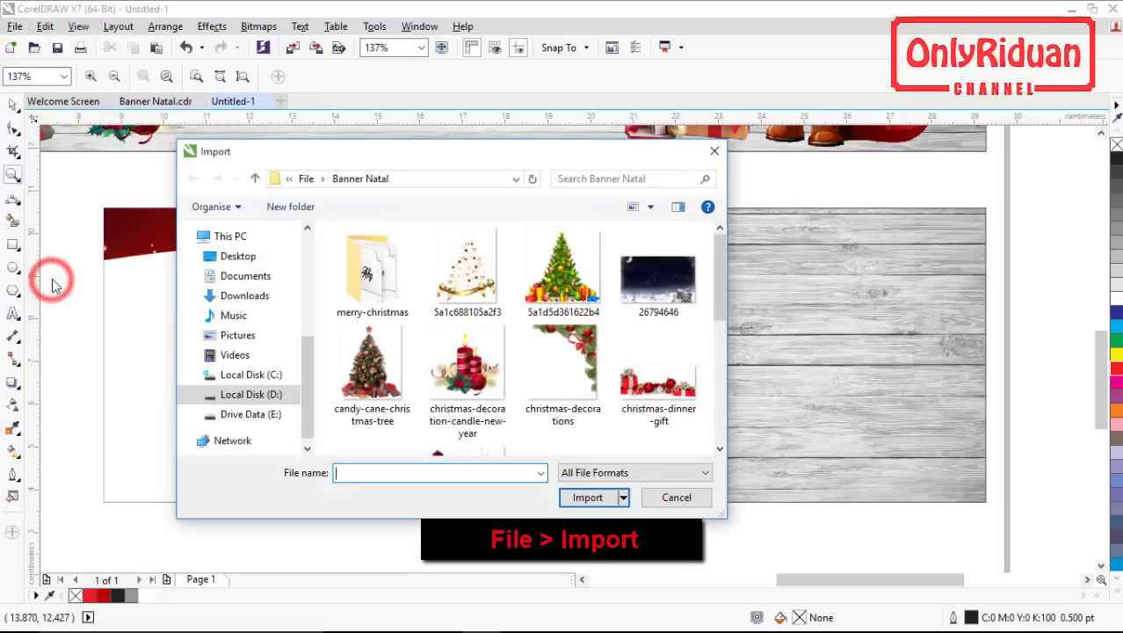
left_click(372, 373)
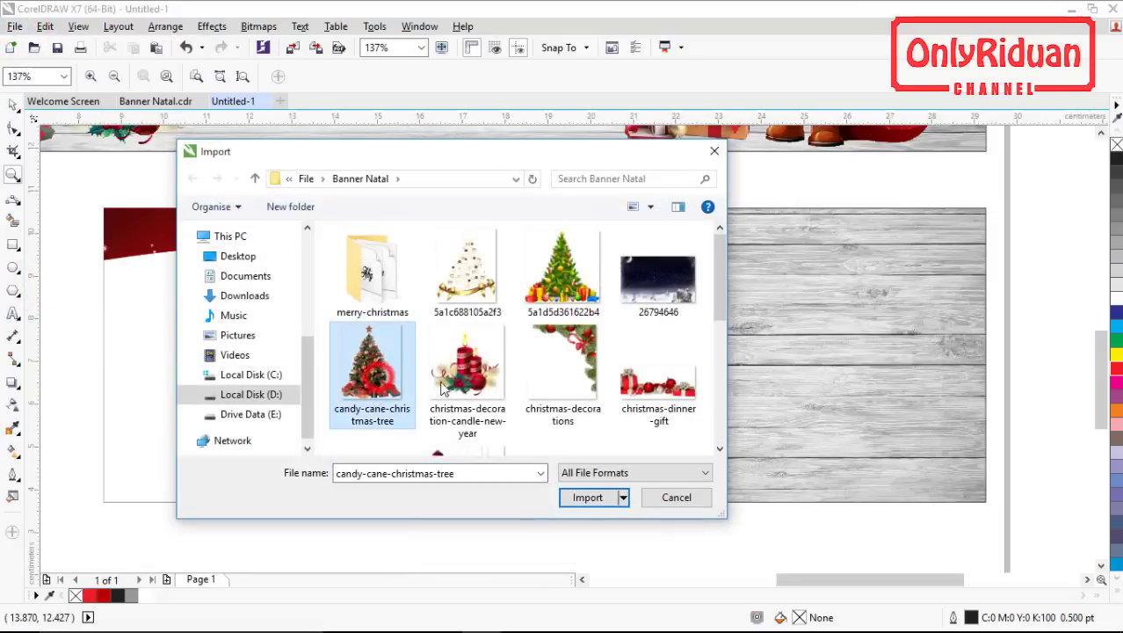
left_click(562, 364, "ctrl")
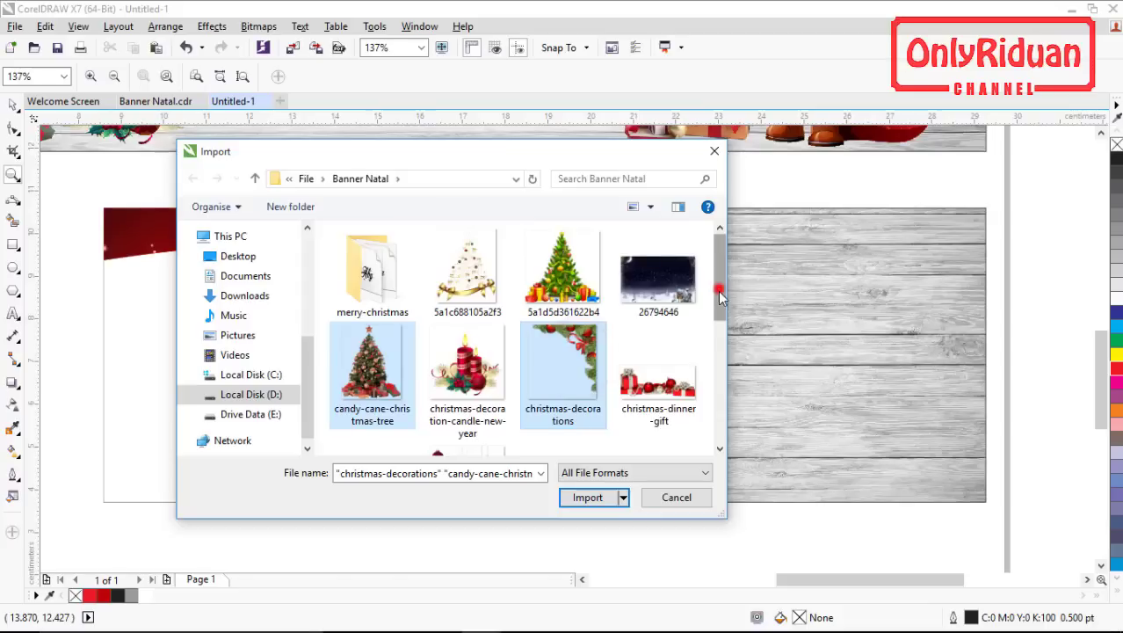
left_click_drag(718, 290, 727, 381)
left_click(659, 281, "ctrl")
left_click(489, 355, "ctrl")
left_click(467, 303, "ctrl")
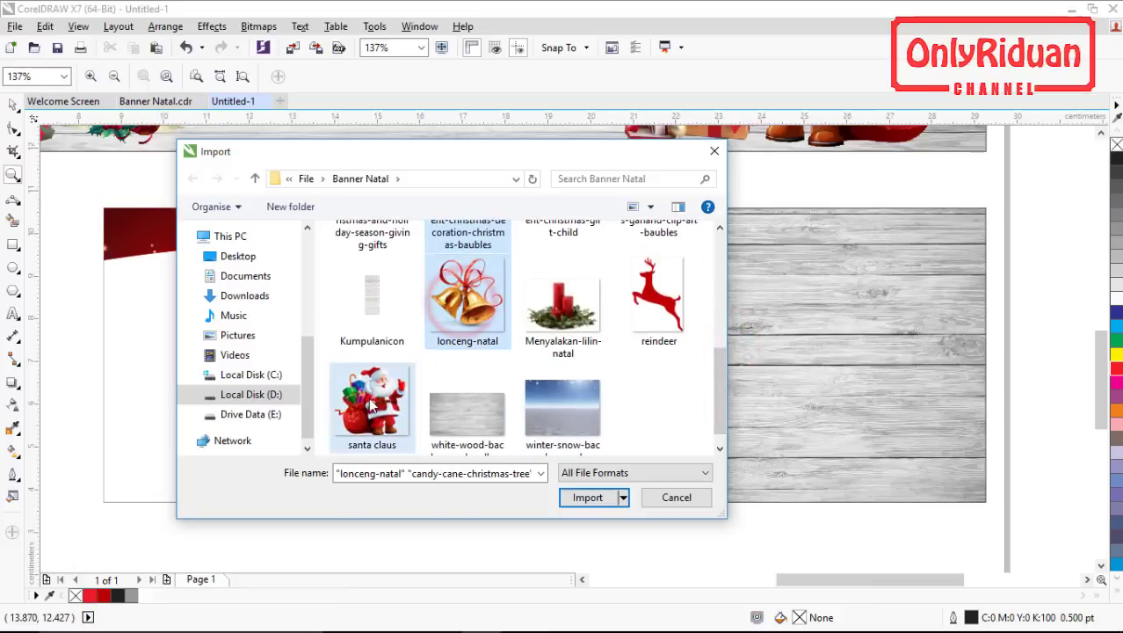
left_click(372, 406, "ctrl")
left_click_drag(716, 416, 712, 263)
left_click(467, 272, "ctrl")
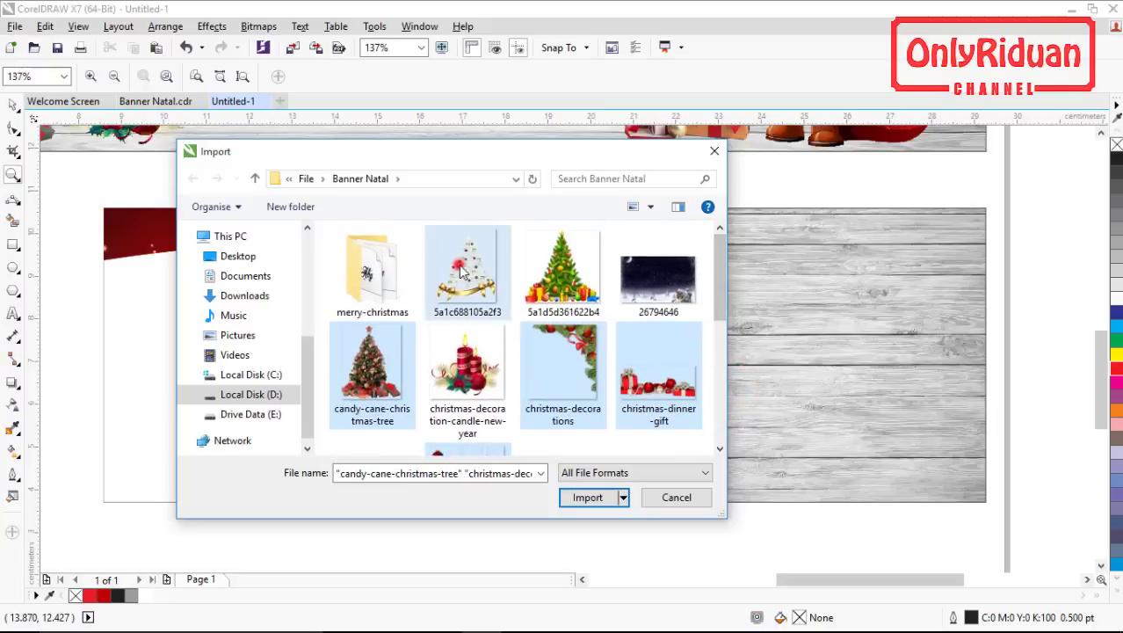
left_click(584, 497)
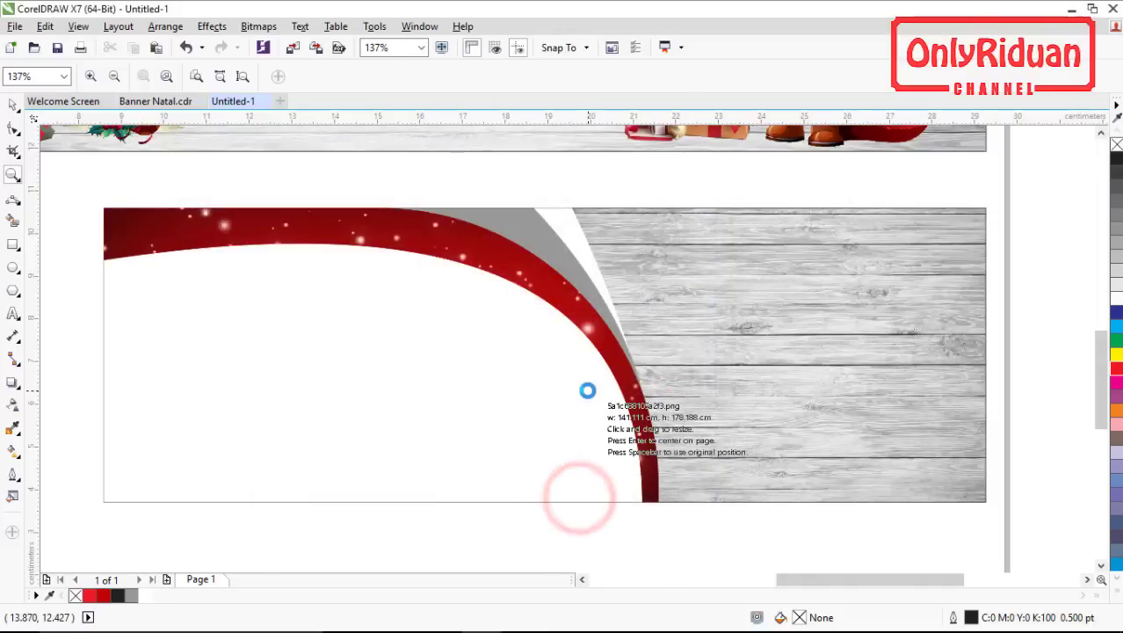
- Place the white and gold tree and the candy-cane tree on the white area, and the branch decorations and gift row over the wood
left_click_drag(217, 285, 458, 463)
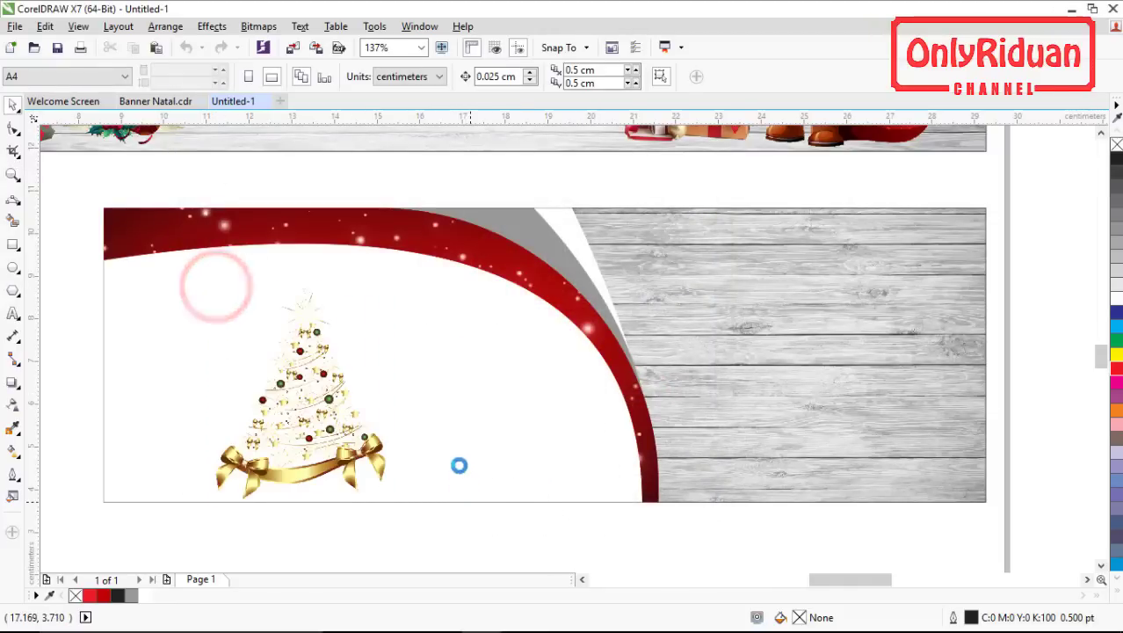
left_click_drag(401, 274, 583, 501)
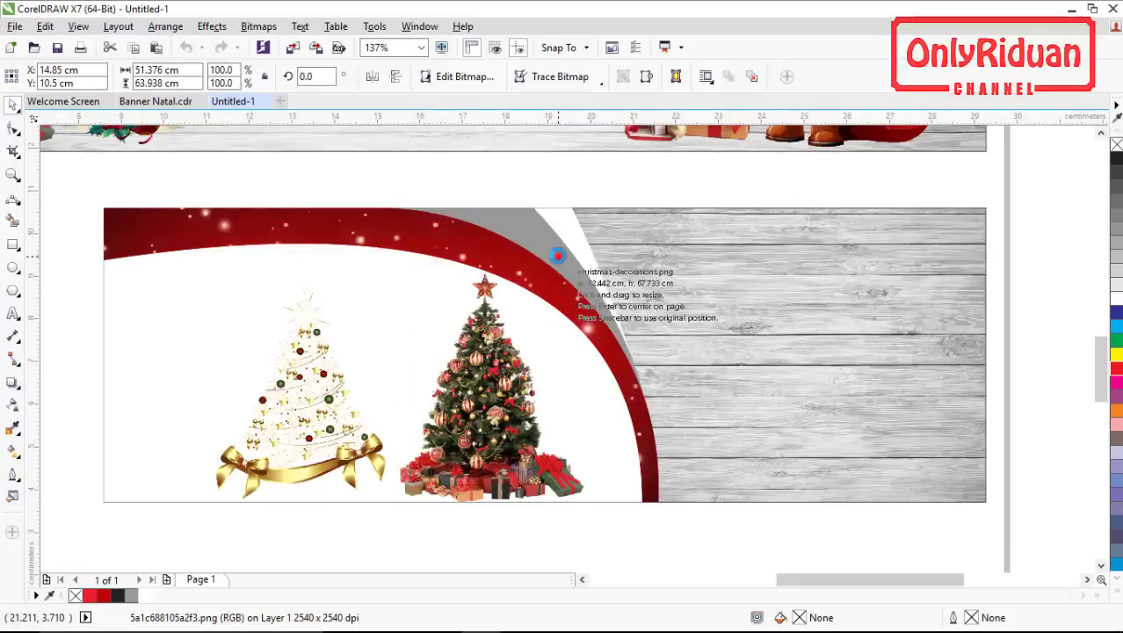
left_click_drag(575, 256, 795, 489)
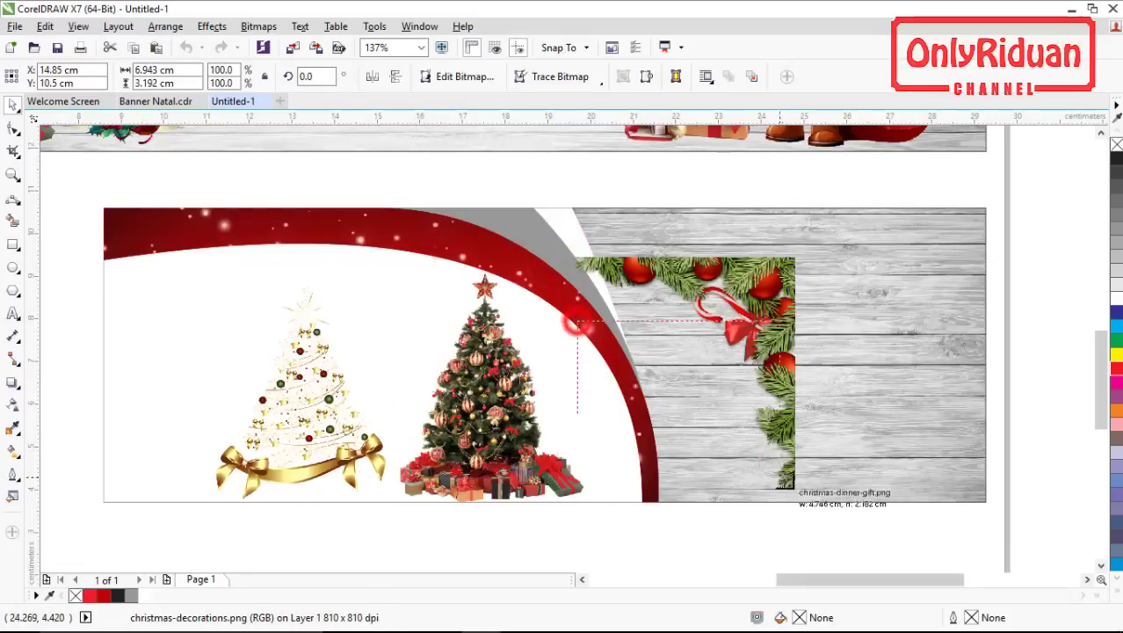
left_click_drag(578, 332, 843, 435)
- Place the red baubles, the golden bells and an about 4.7 × 4.4 cm Santa Claus over the banner's lower middle
left_click_drag(590, 481, 720, 540)
left_click_drag(431, 395, 566, 536)
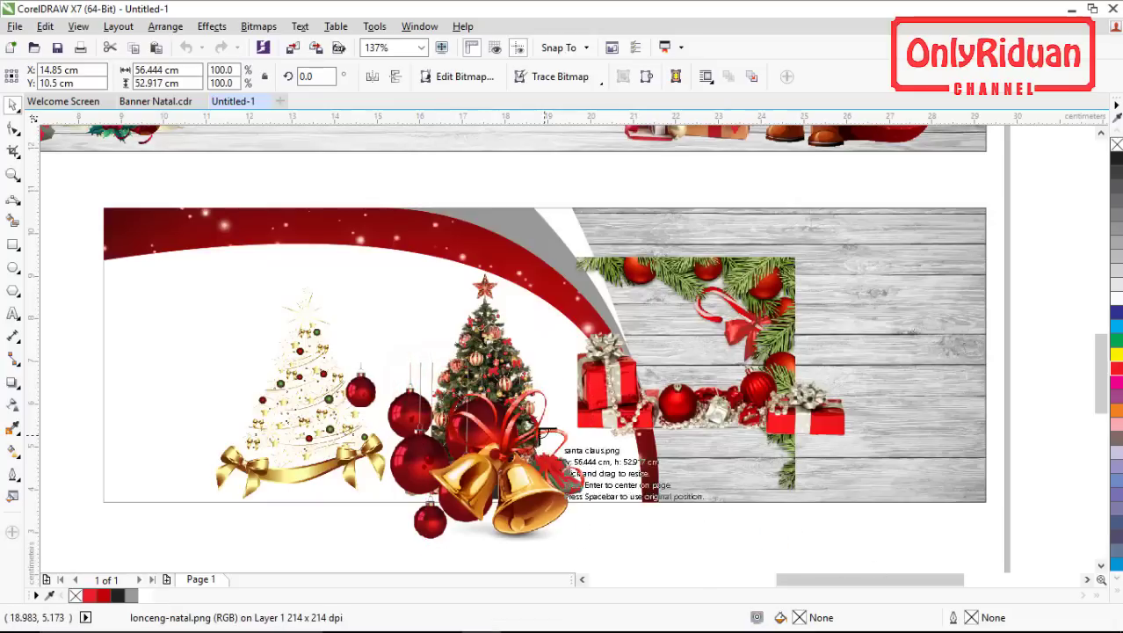
scroll(743, 502, "down", 1)
left_click_drag(526, 360, 738, 562)
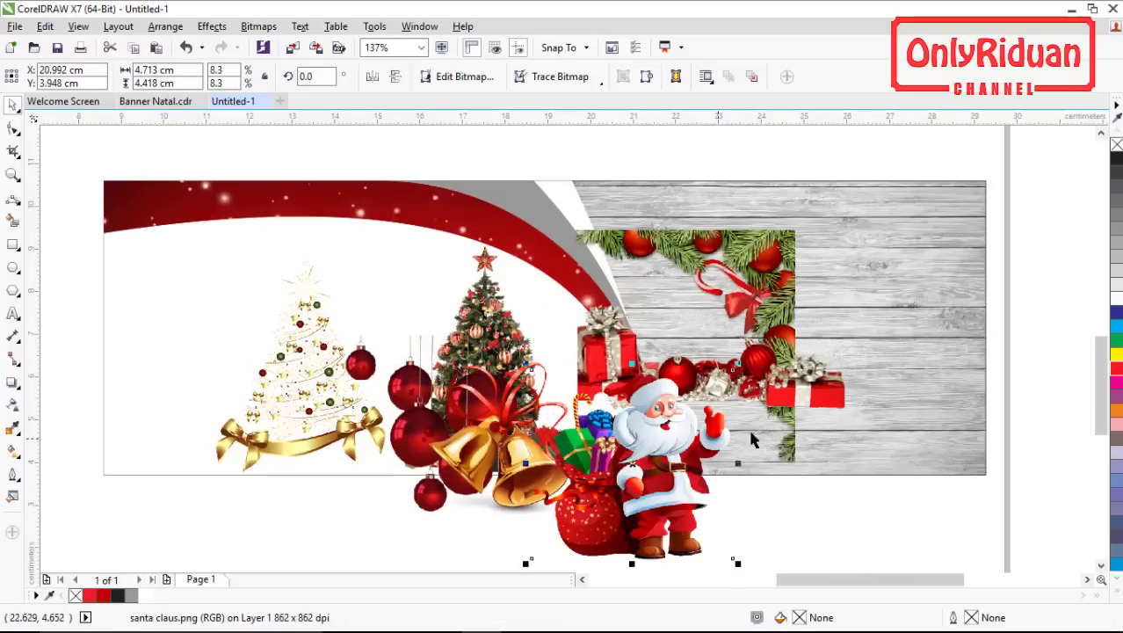
- Align the branch decorations with the banner's upper-right corner, and move Santa Claus to its lower-right end and the gift row to its lower left
left_click(793, 256)
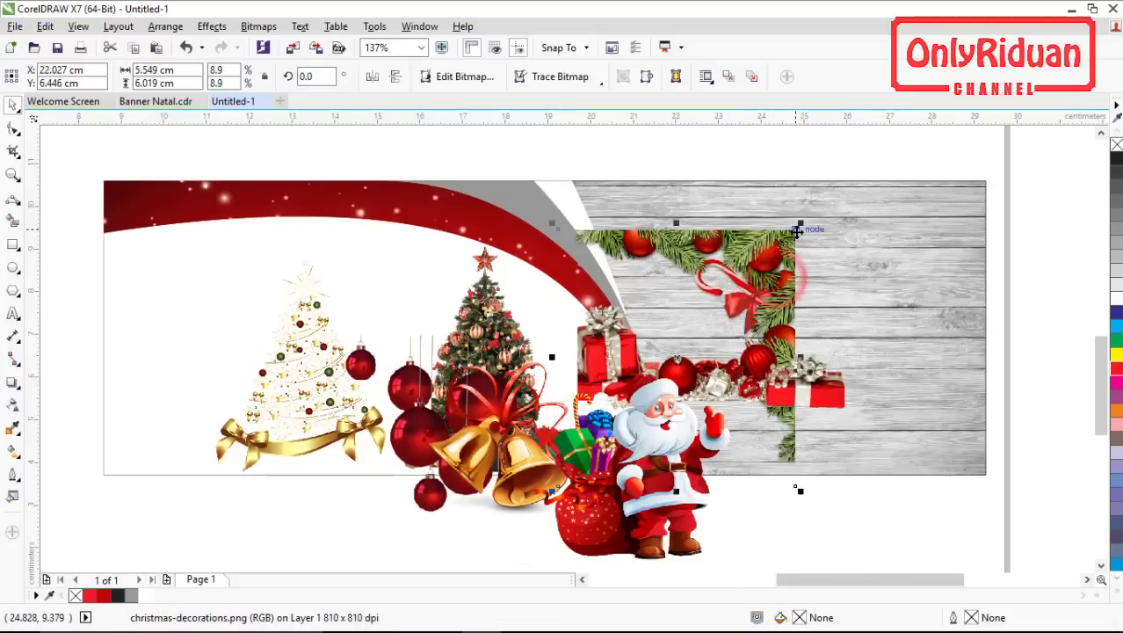
left_click_drag(796, 230, 986, 181)
left_click_drag(658, 497, 905, 501)
left_click_drag(639, 472, 362, 524)
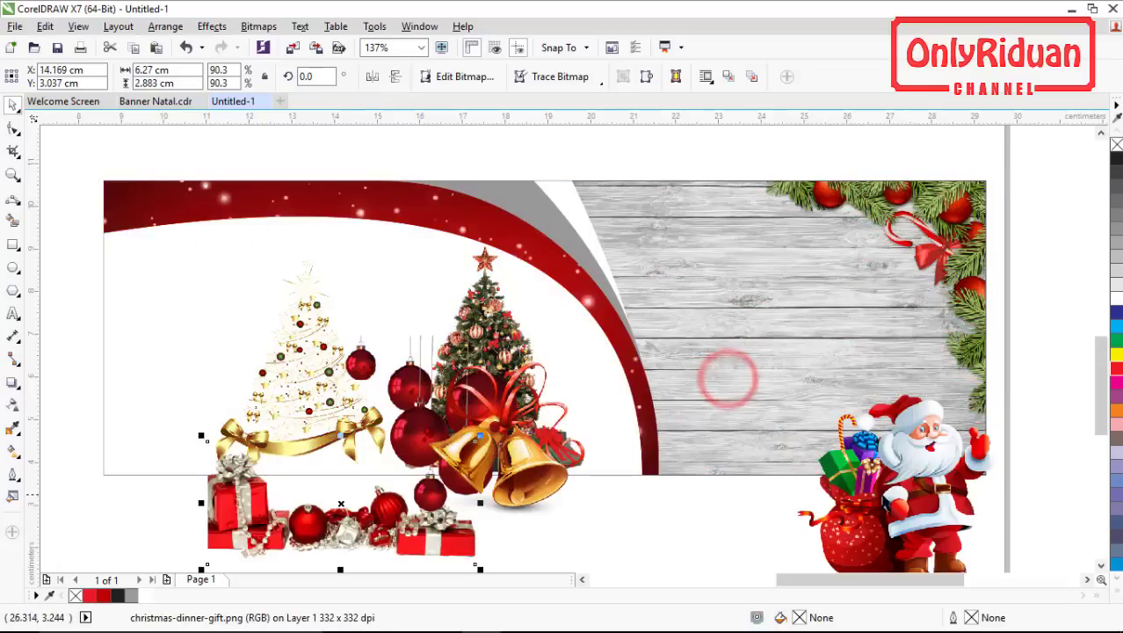
- Move Santa Claus up onto the banner's lower-right wood area and mirror him horizontally
left_click_drag(890, 499, 876, 396)
left_click(372, 76)
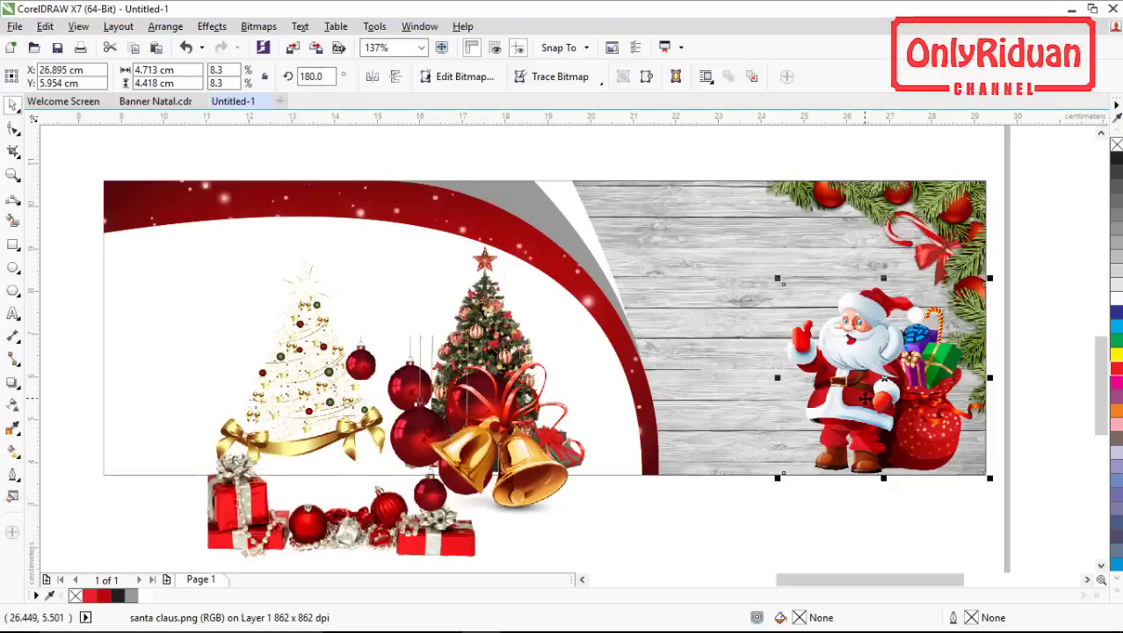
left_click(747, 536)
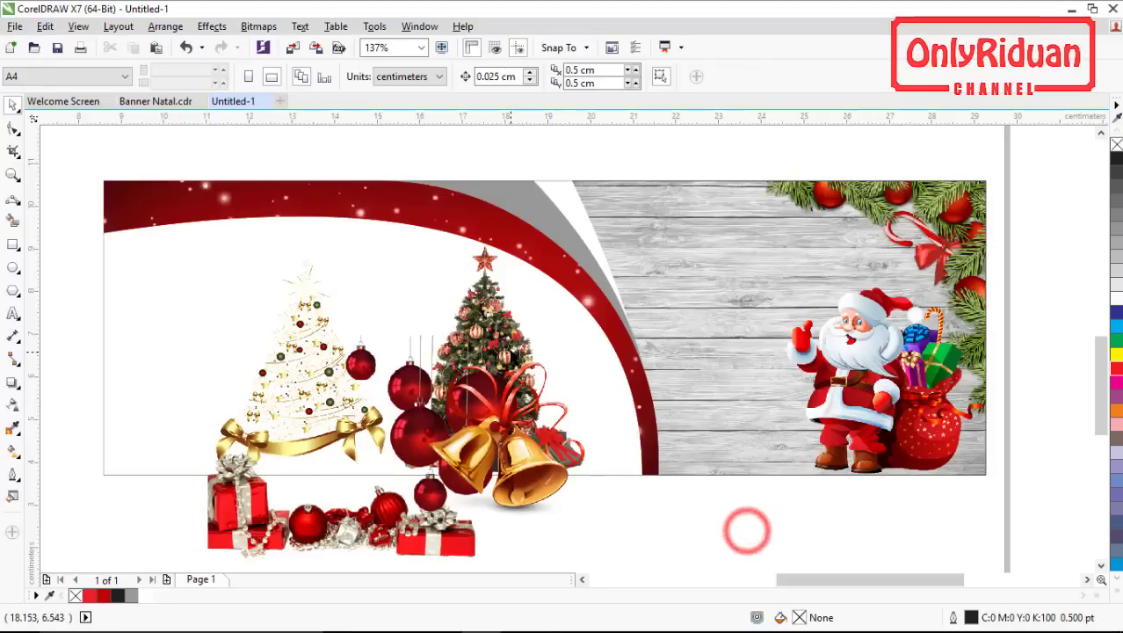
- Move the candy-cane Christmas tree onto the wood beside Santa Claus and enlarge it to about 5.7 × 7.1 cm
left_click(514, 356)
left_click_drag(486, 285, 648, 214)
left_click_drag(758, 418, 850, 483)
left_click_drag(705, 391, 710, 389)
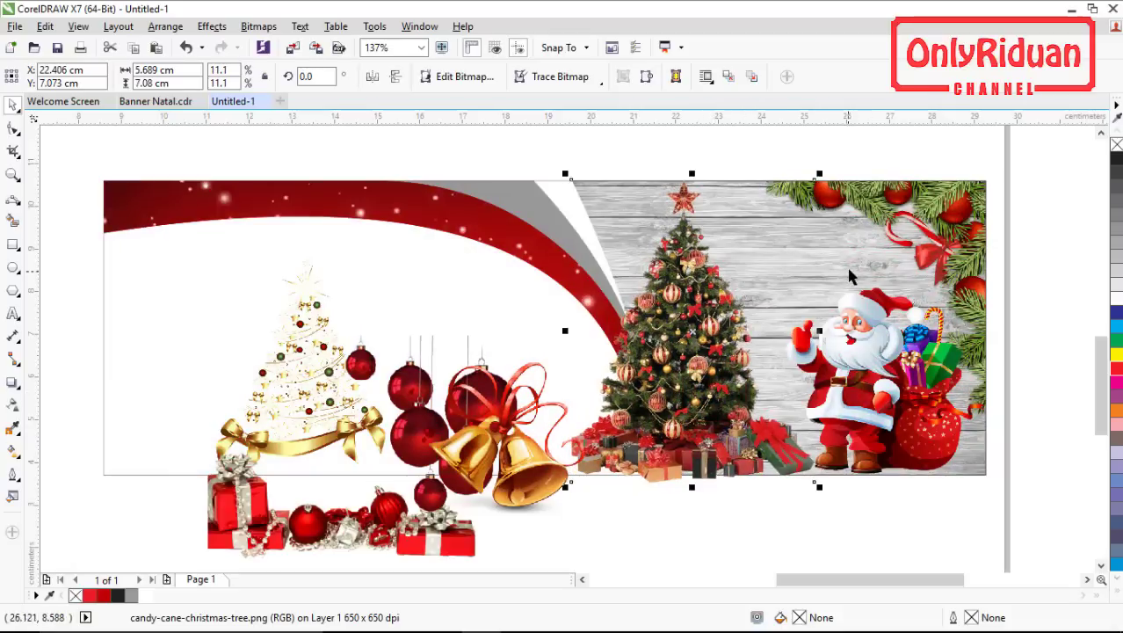
- PowerClip the corner branch decorations inside the banner rectangle
left_click(955, 210)
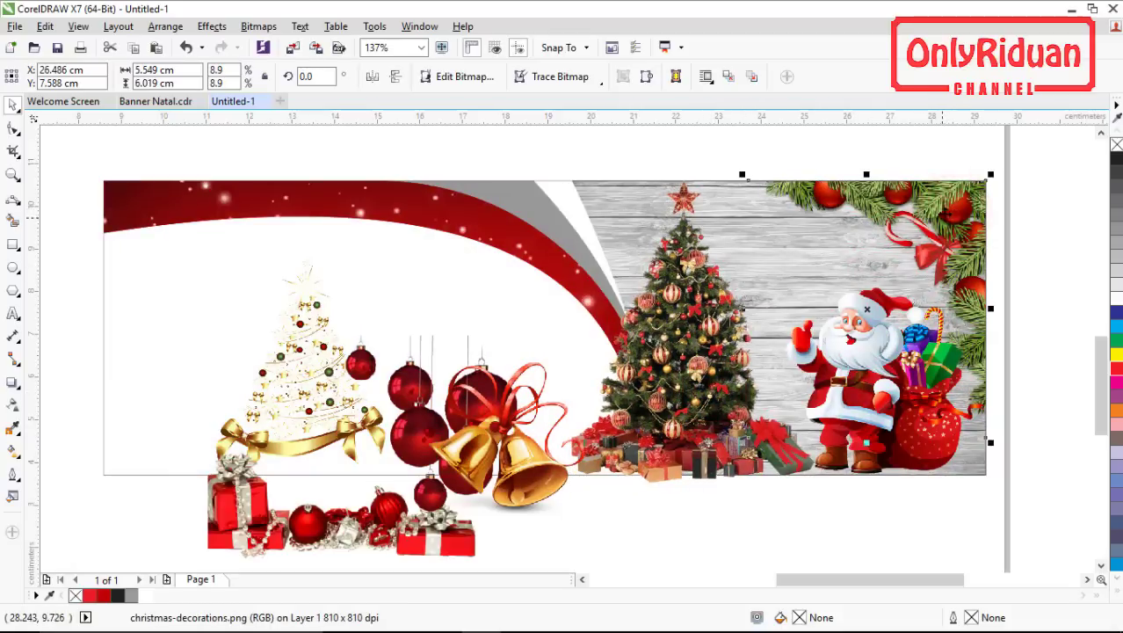
right_click(948, 211)
left_click(823, 173)
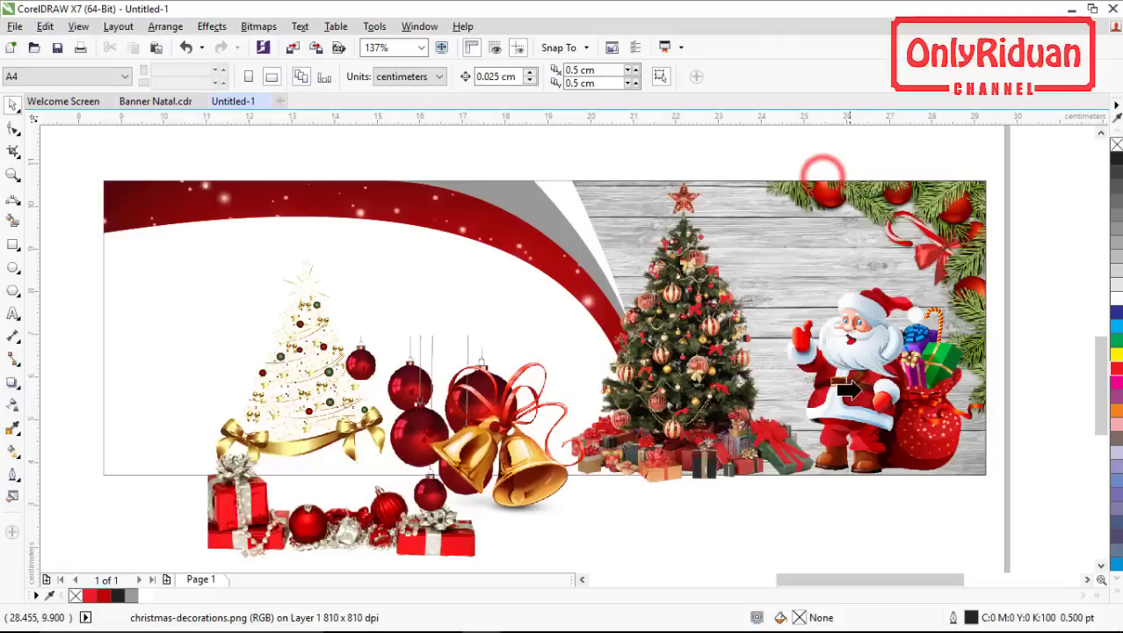
left_click(967, 474)
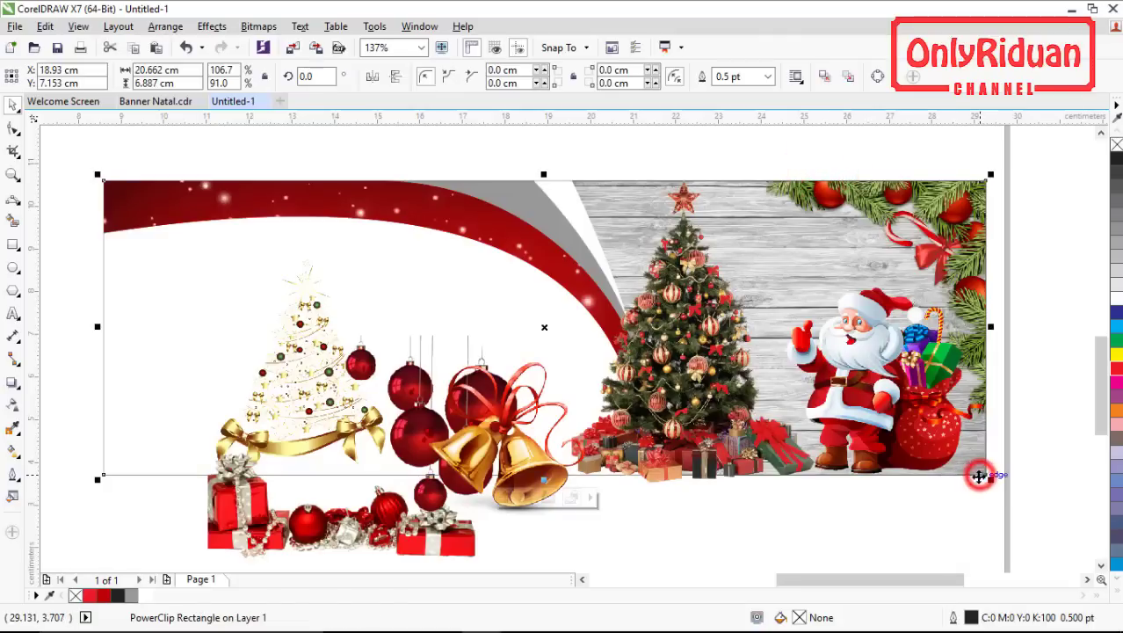
- PowerClip Santa Claus inside the banner rectangle
left_click(872, 383)
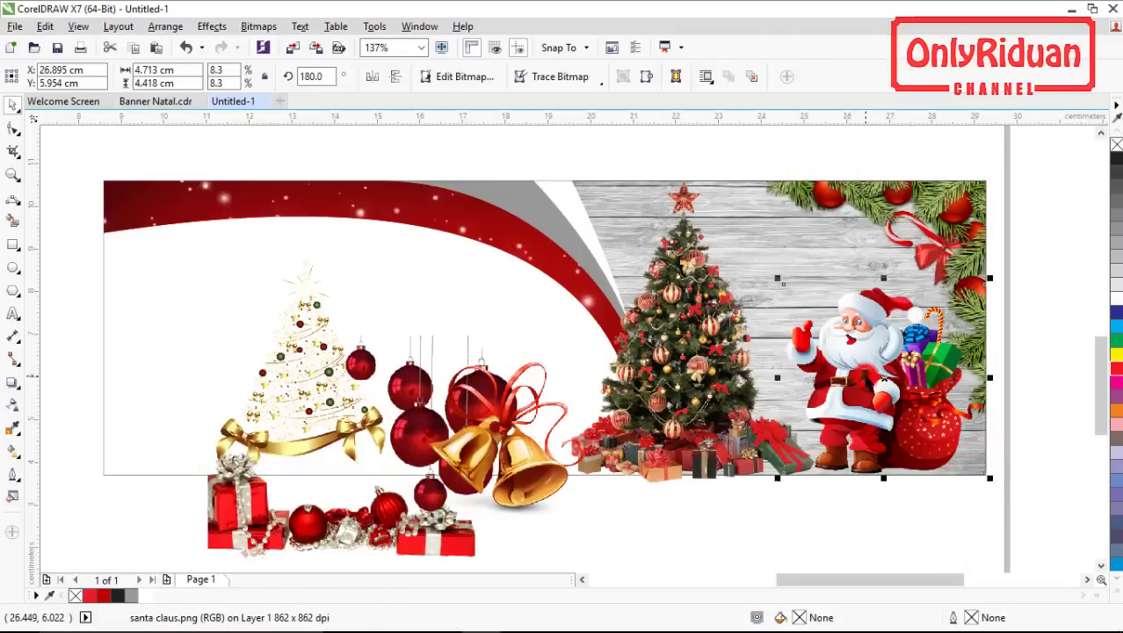
right_click(873, 359)
left_click(914, 175)
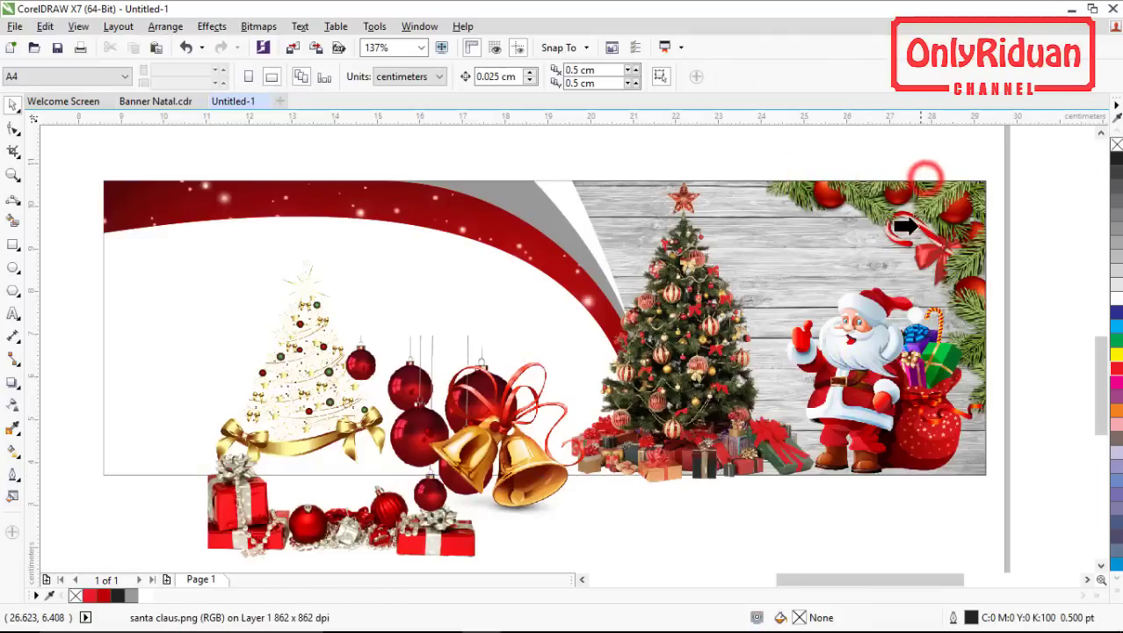
left_click(845, 254)
- PowerClip the candy-cane Christmas tree inside the banner rectangle
left_click(706, 314)
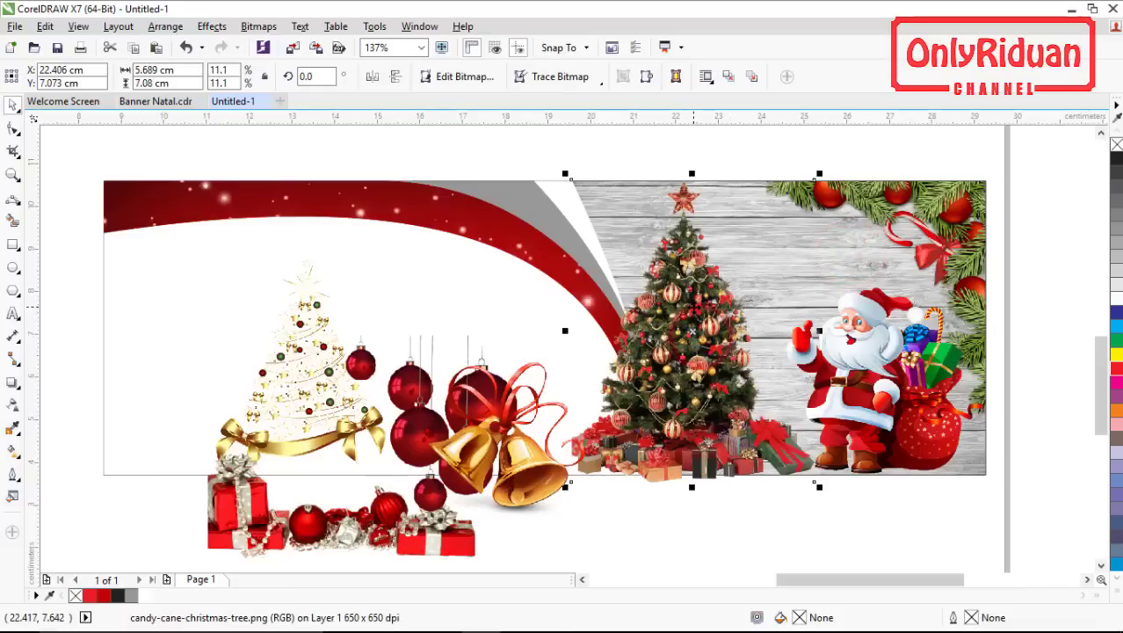
right_click(692, 307)
left_click(757, 181)
left_click(837, 255)
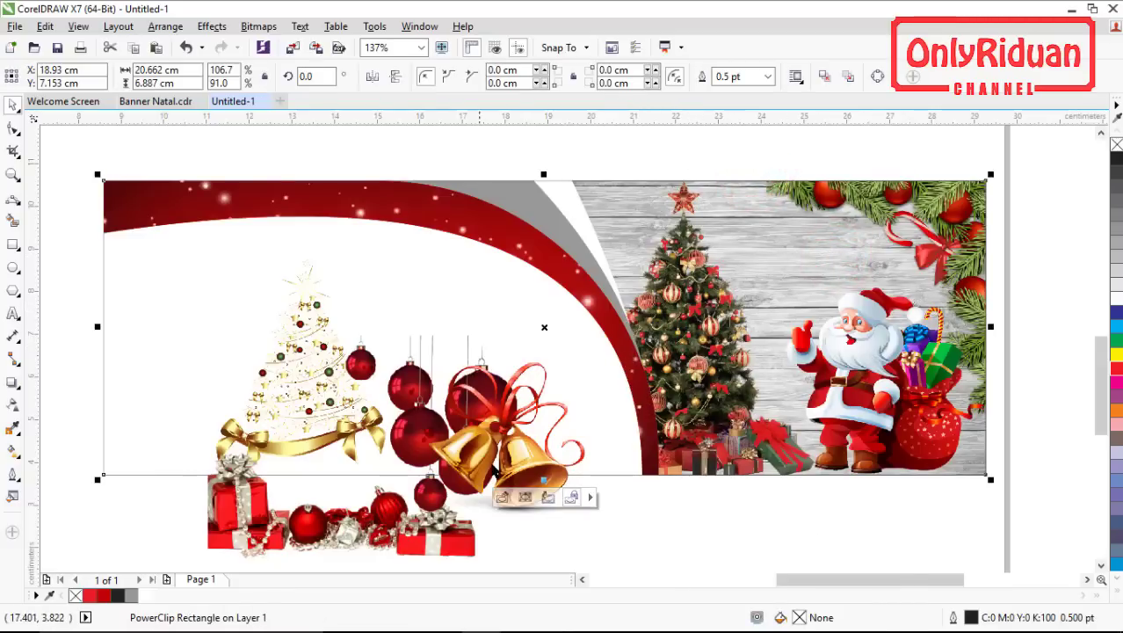
- Shrink the golden bells to about 2.18 × 2.18 cm and place them on the upper part of the red band's curve
left_click(514, 451)
left_click_drag(514, 451, 668, 374)
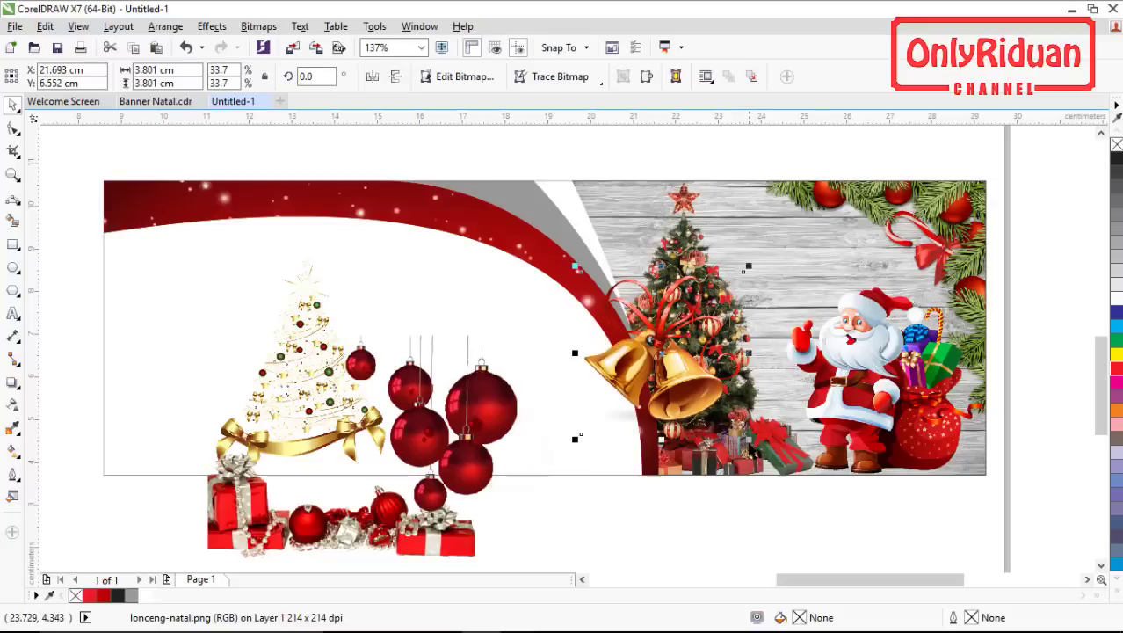
left_click_drag(748, 440, 673, 365)
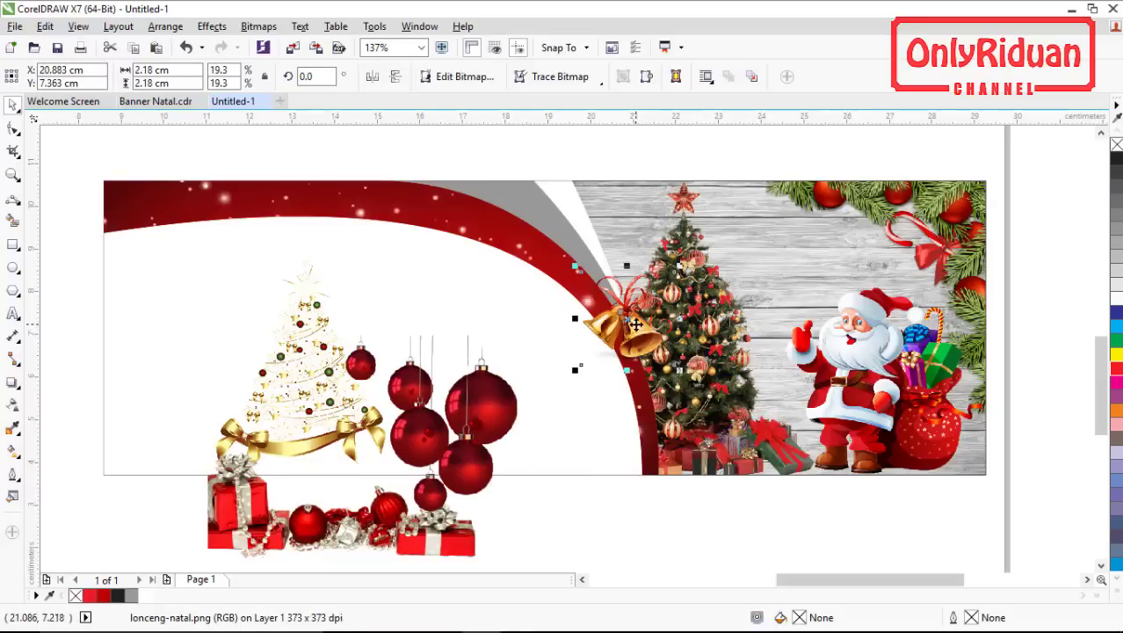
left_click_drag(635, 325, 568, 230)
- Shrink the red baubles to about 2.69 × 2.65 cm and hang them from the banner's top edge beside the Christmas tree
left_click_drag(483, 429, 820, 332)
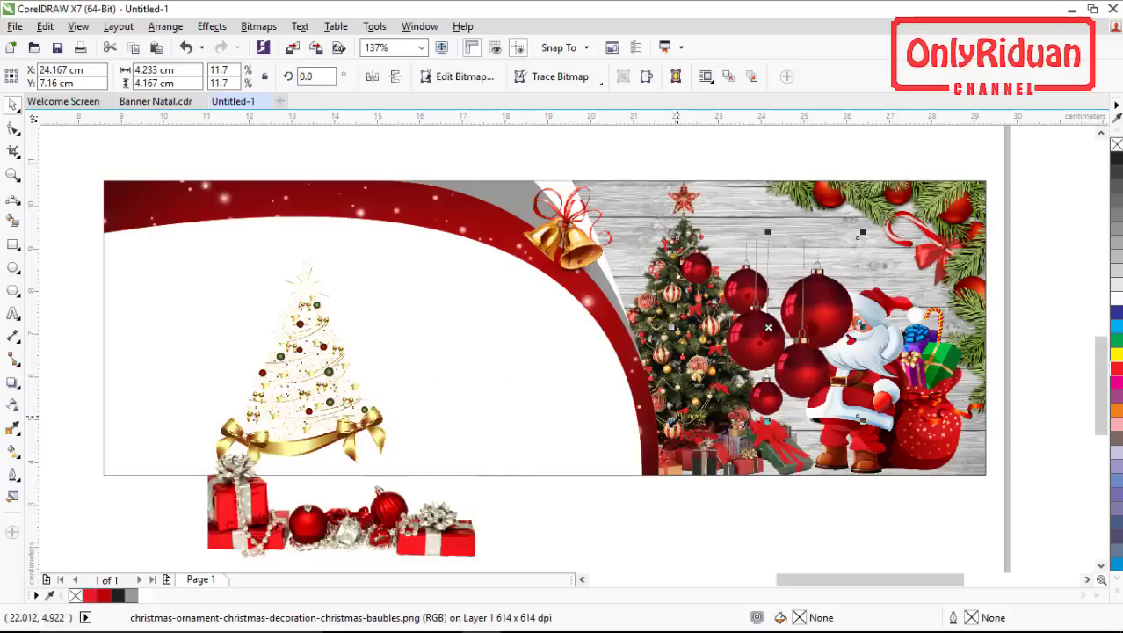
left_click_drag(677, 416, 743, 351)
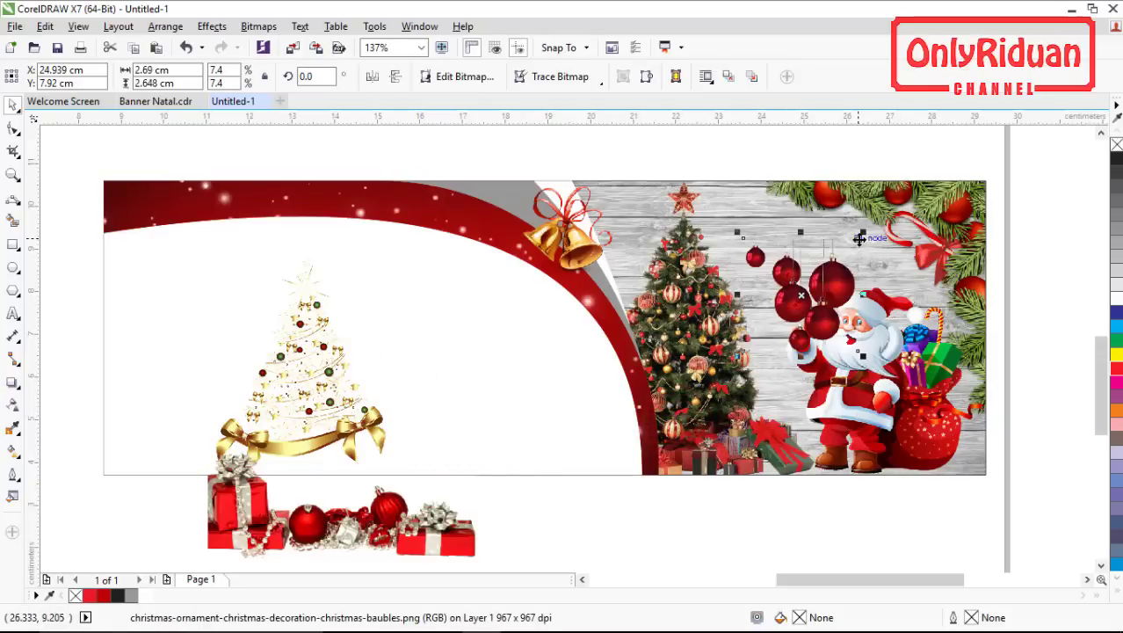
left_click_drag(858, 239, 808, 192)
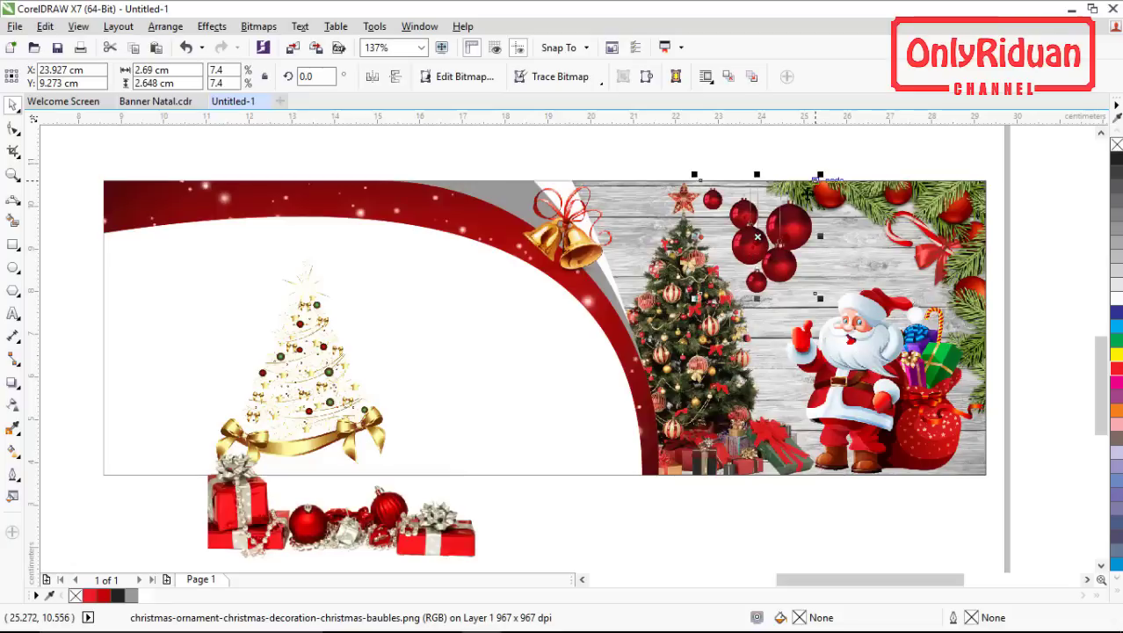
- Move the gift boxes aside, then place the gold tree over the banner's left edge and enlarge it to about 5.2 × 6.5 cm
left_click(343, 449)
left_click_drag(314, 471, 421, 358)
left_click_drag(498, 517, 552, 483)
left_click(384, 343)
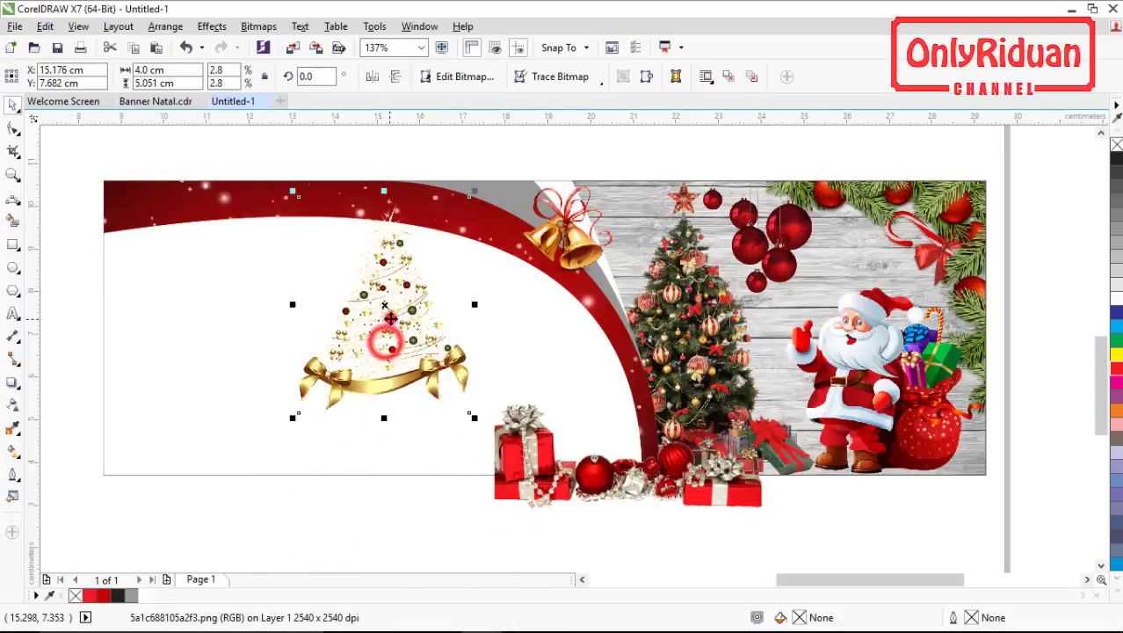
left_click_drag(390, 318, 140, 365)
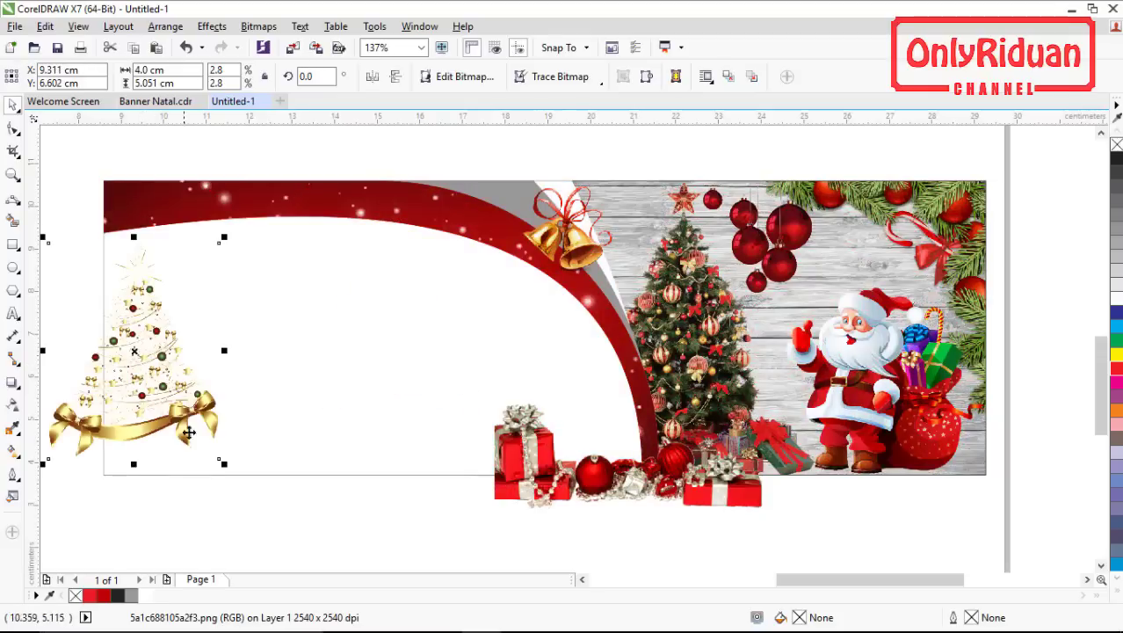
left_click_drag(226, 463, 258, 506)
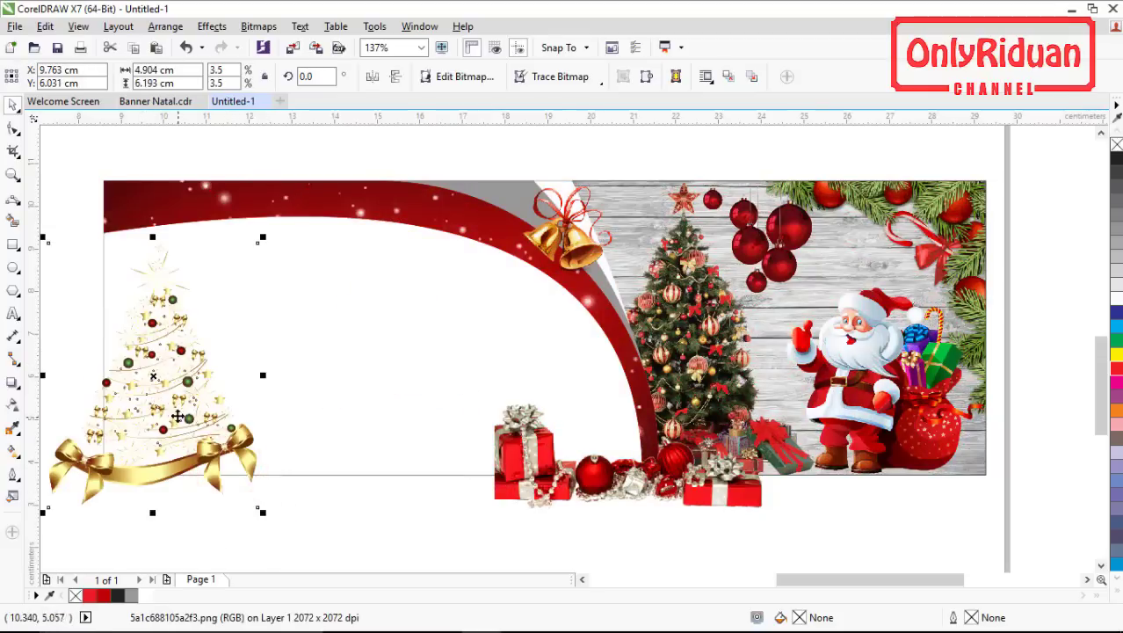
left_click_drag(175, 408, 147, 408)
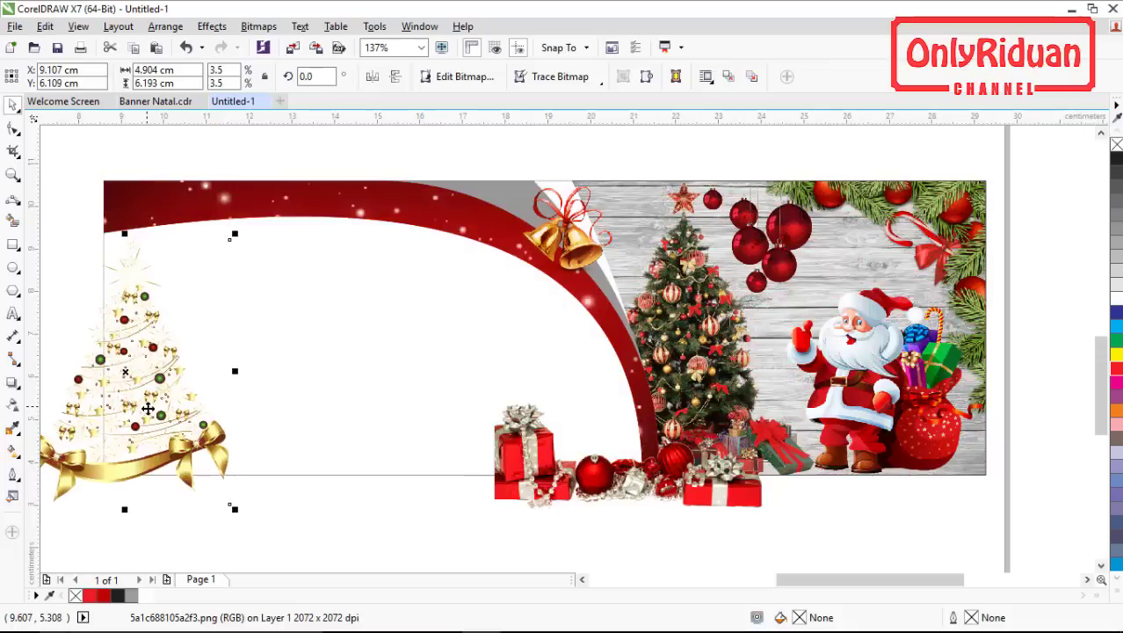
left_click_drag(236, 511, 246, 522)
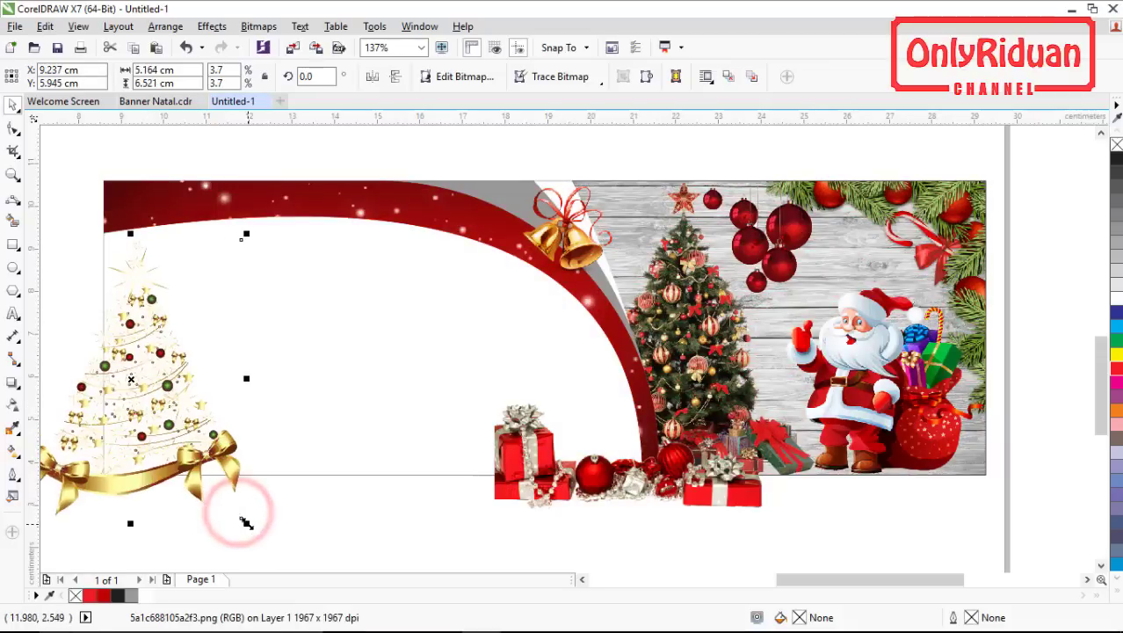
- PowerClip the gold tree inside the banner's white curved panel
right_click(162, 377)
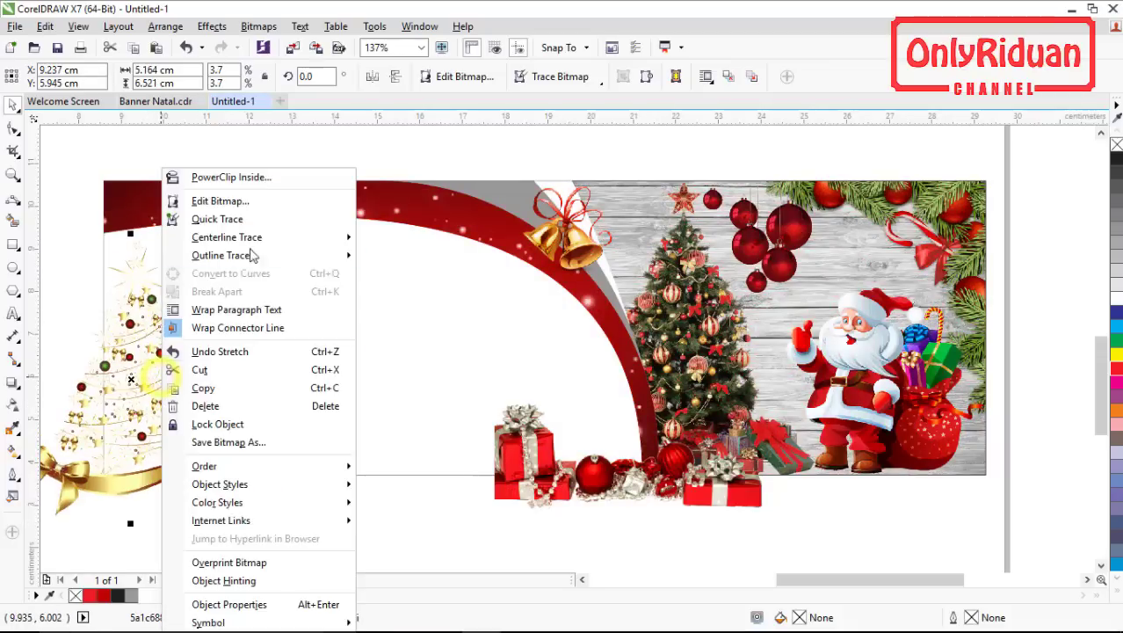
left_click(219, 175)
left_click(357, 352)
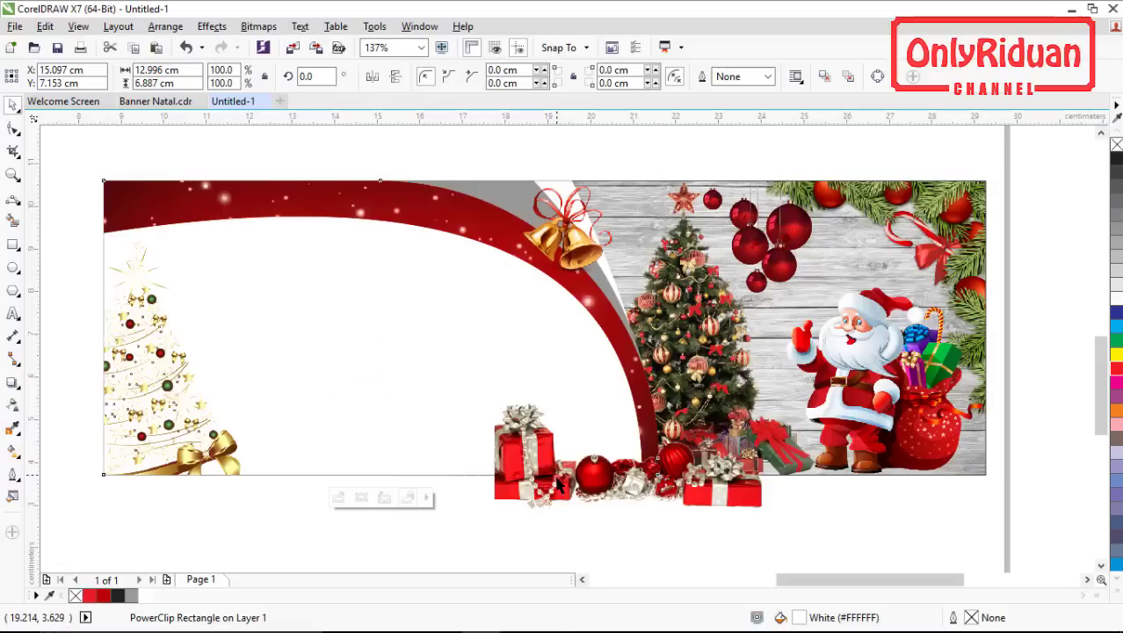
- Move the gift boxes to the banner's lower-left corner and shrink them to about 4.7 × 2.2 cm
left_click_drag(685, 507, 290, 446)
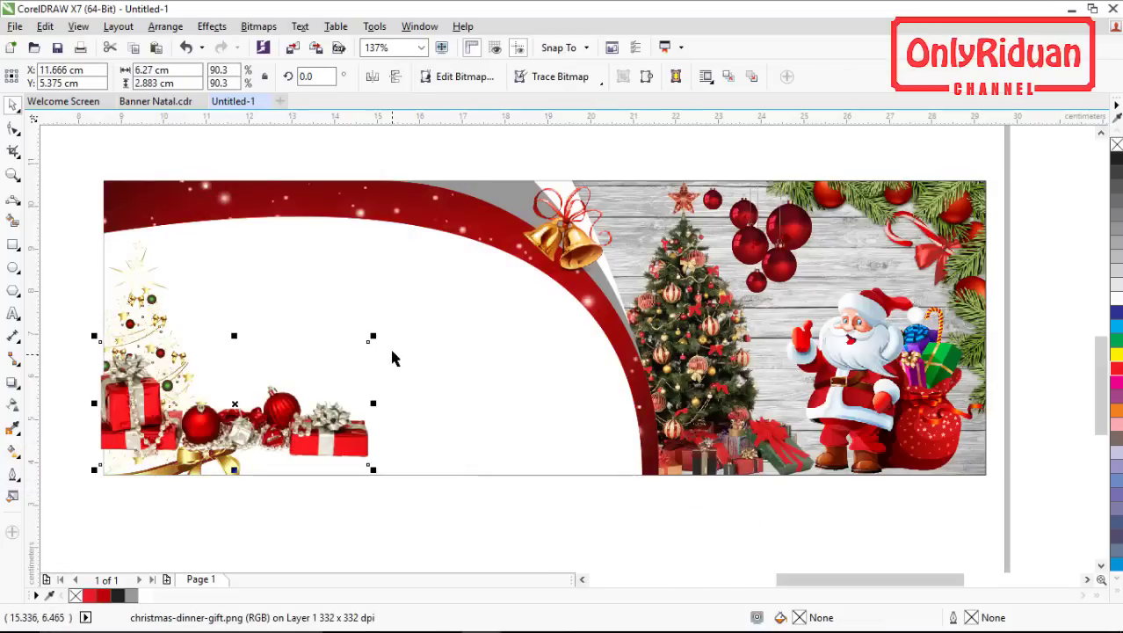
left_click_drag(370, 339, 305, 366)
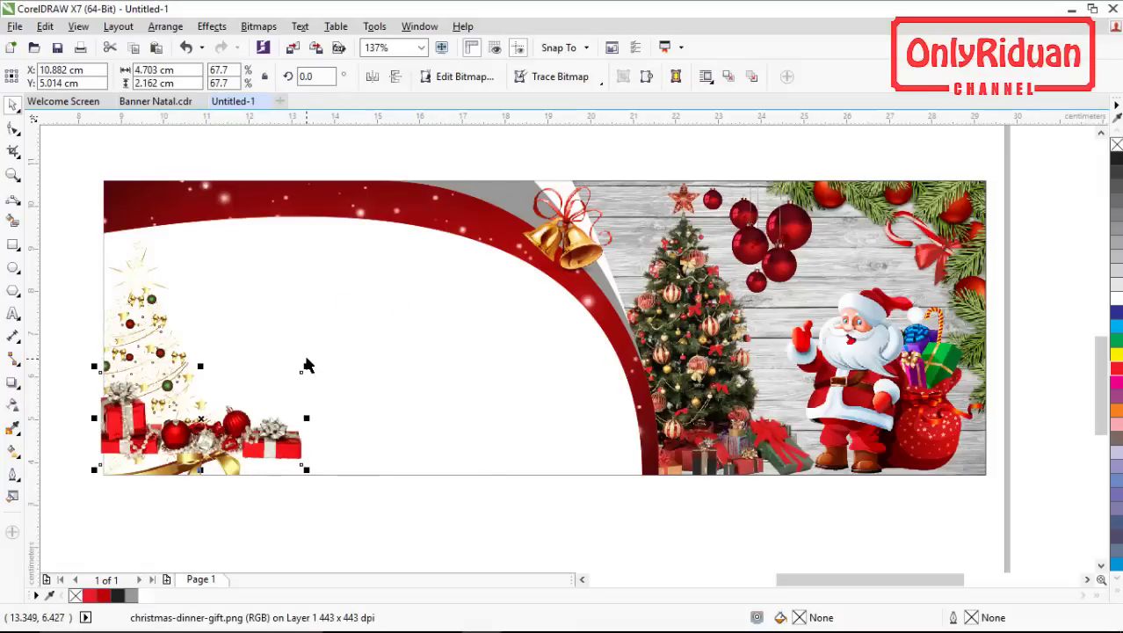
left_click(298, 514)
- Draw a rectangle about 6.06 × 0.42 cm along the banner's lower-left edge and compare it with the Banner Natal reference
left_click(12, 246)
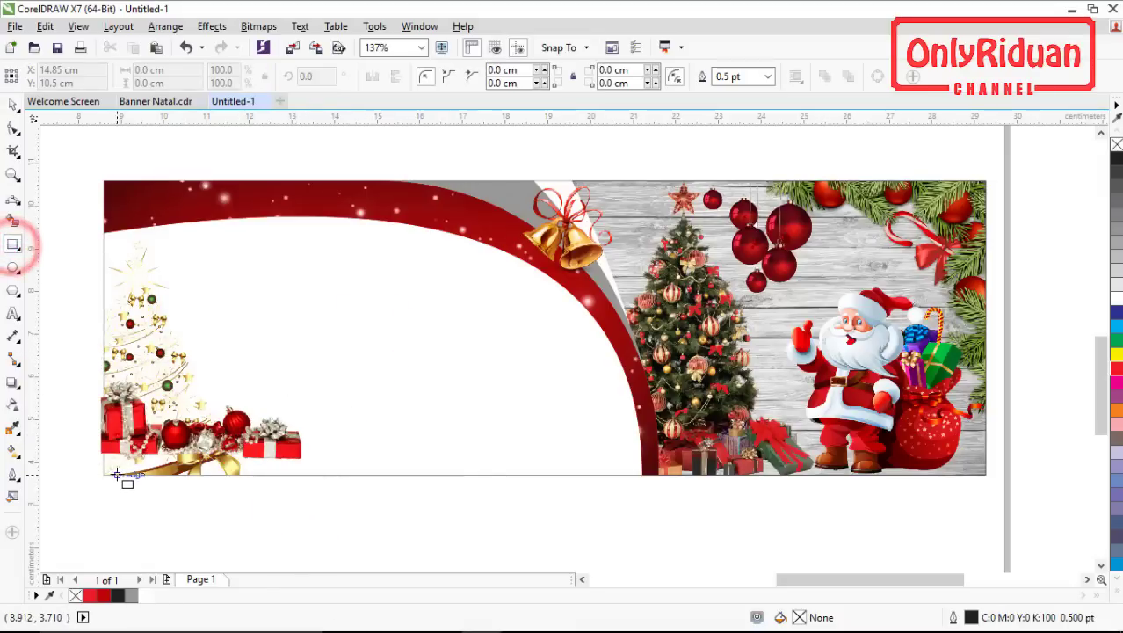
left_click_drag(104, 475, 360, 457)
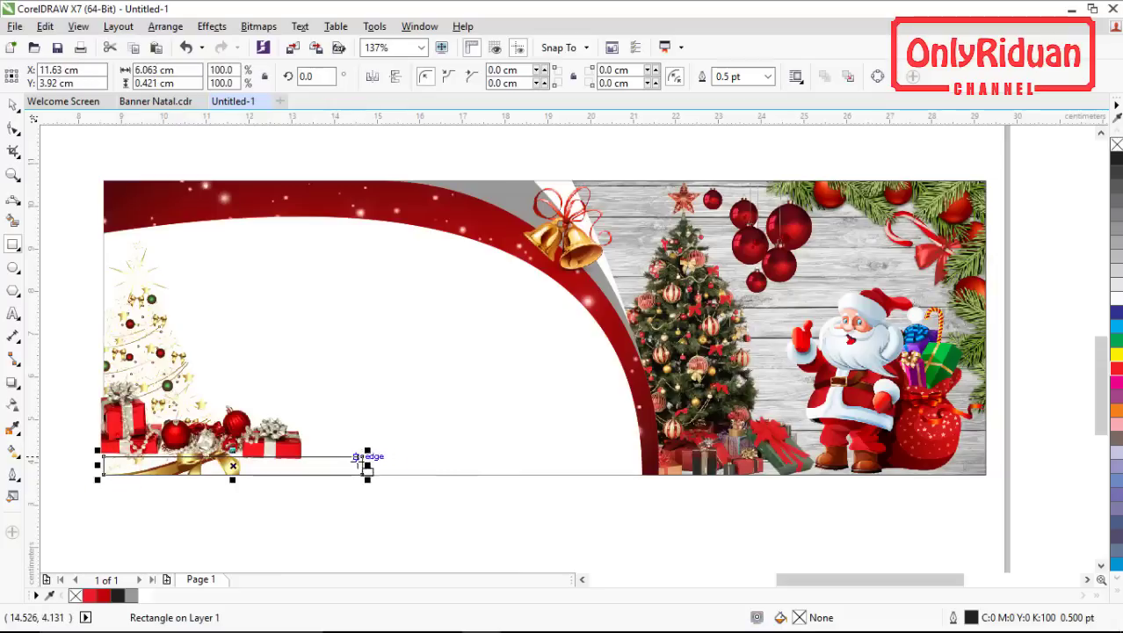
left_click(156, 102)
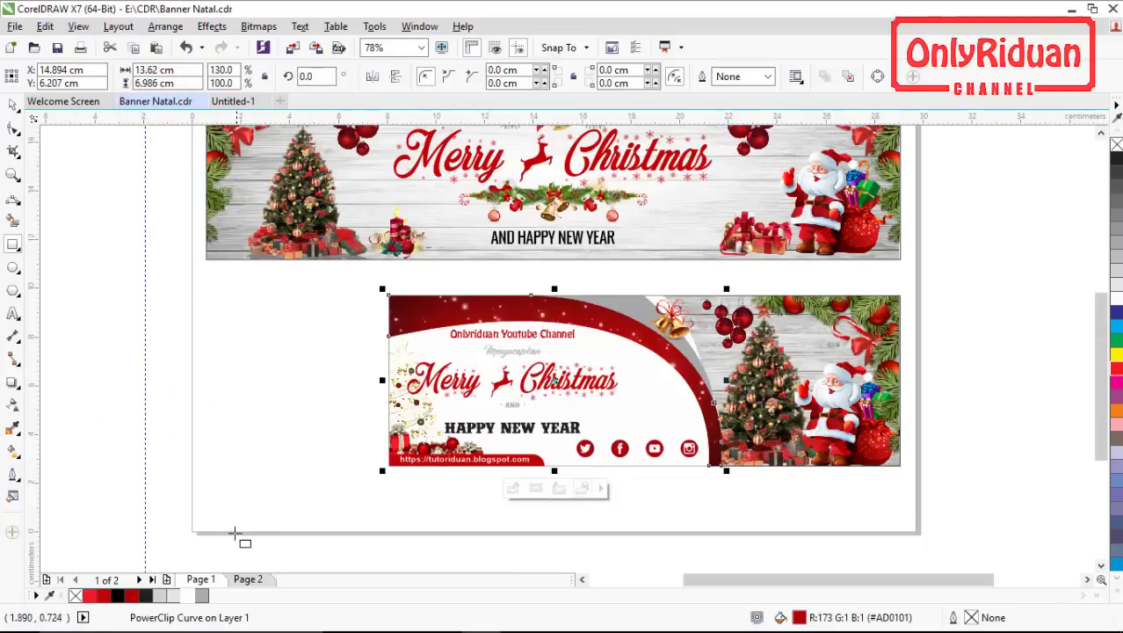
left_click(232, 100)
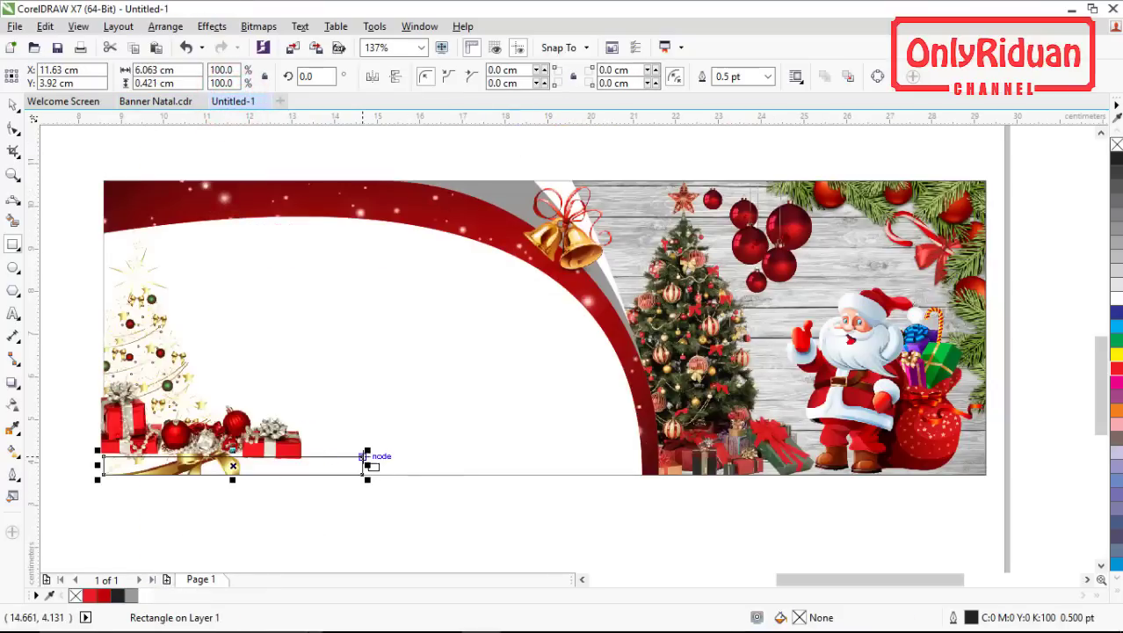
- Round the strip's upper-right corner with a 1 cm radius and fill the strip with red R191 G0 B0
double_click(613, 70)
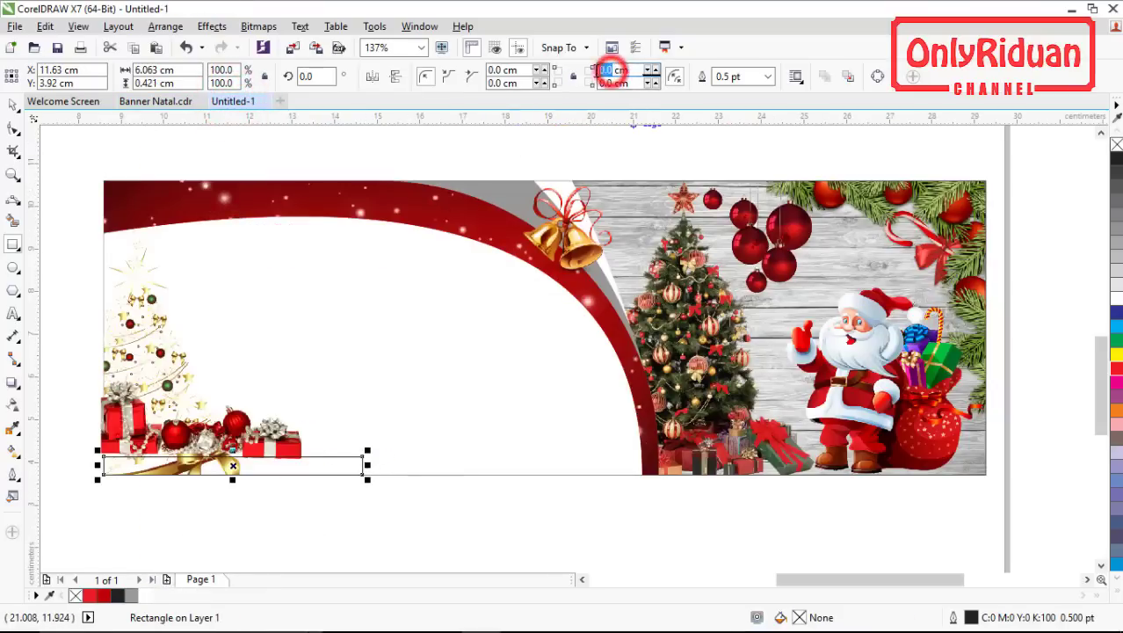
type("1")
key("Return")
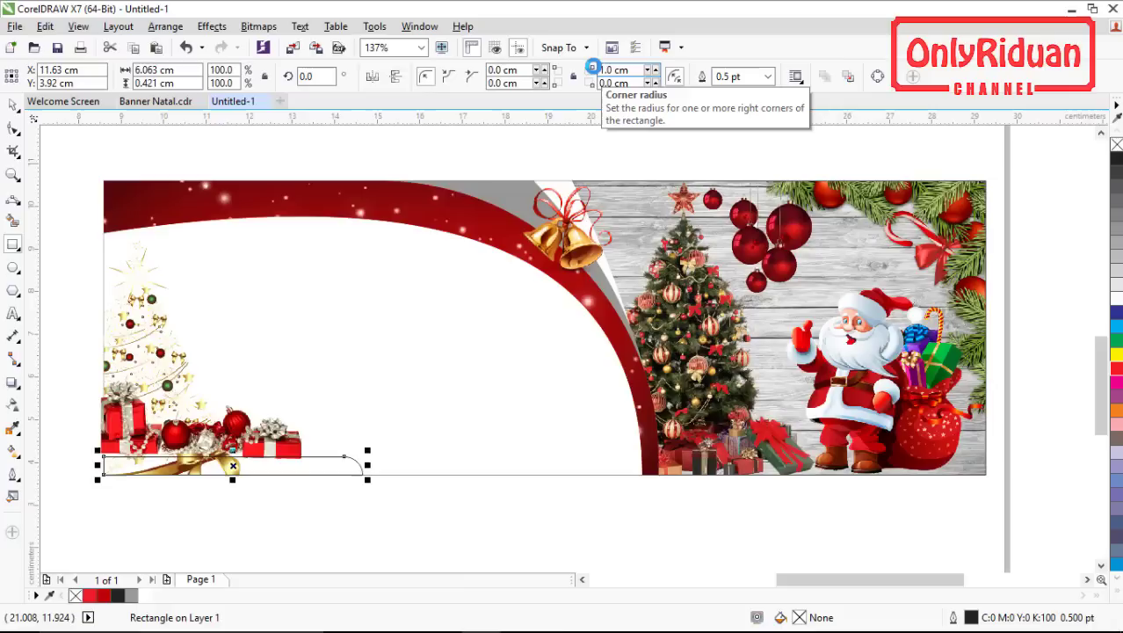
left_click(102, 596)
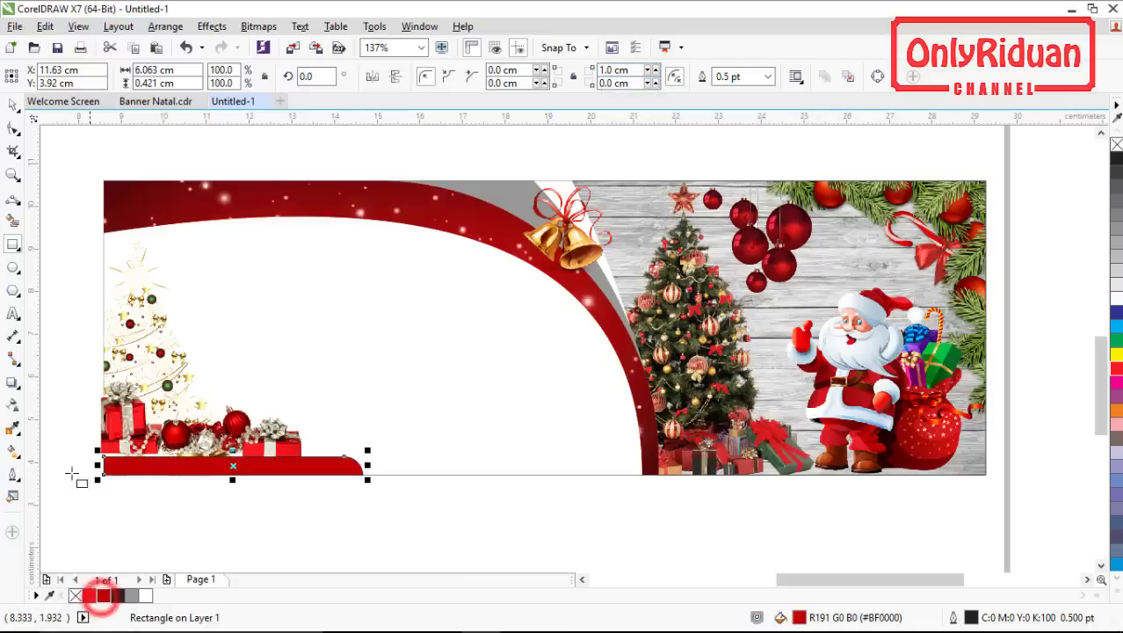
left_click(11, 107)
left_click(255, 514)
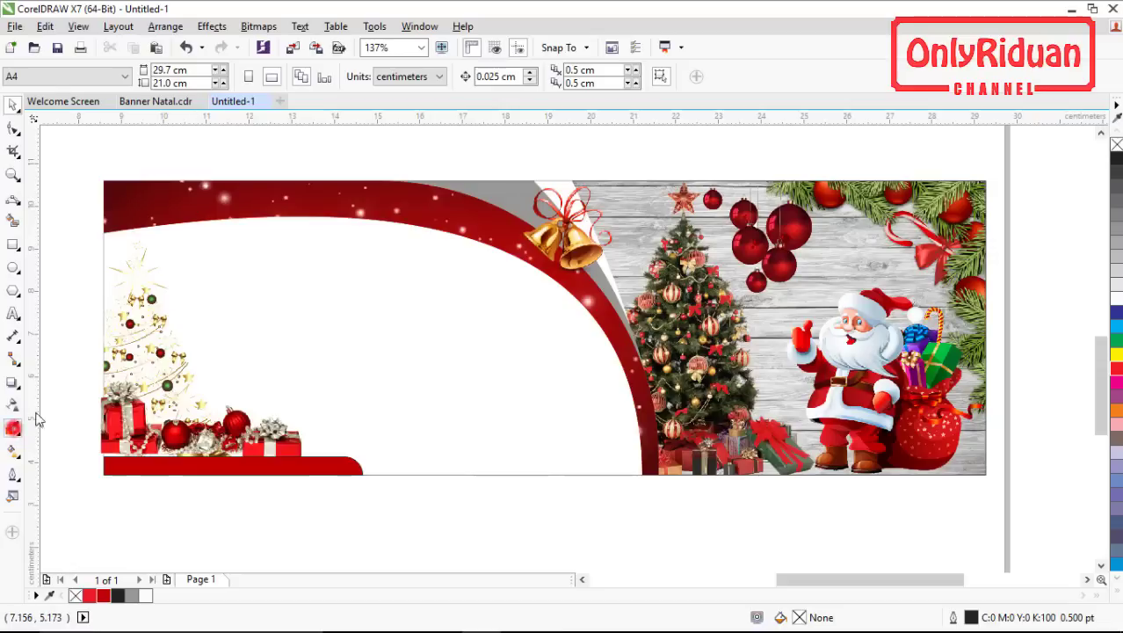
- Sample the dark red R114 G8 B8 from the snow band and apply it to the lower-left strip
left_click(14, 427)
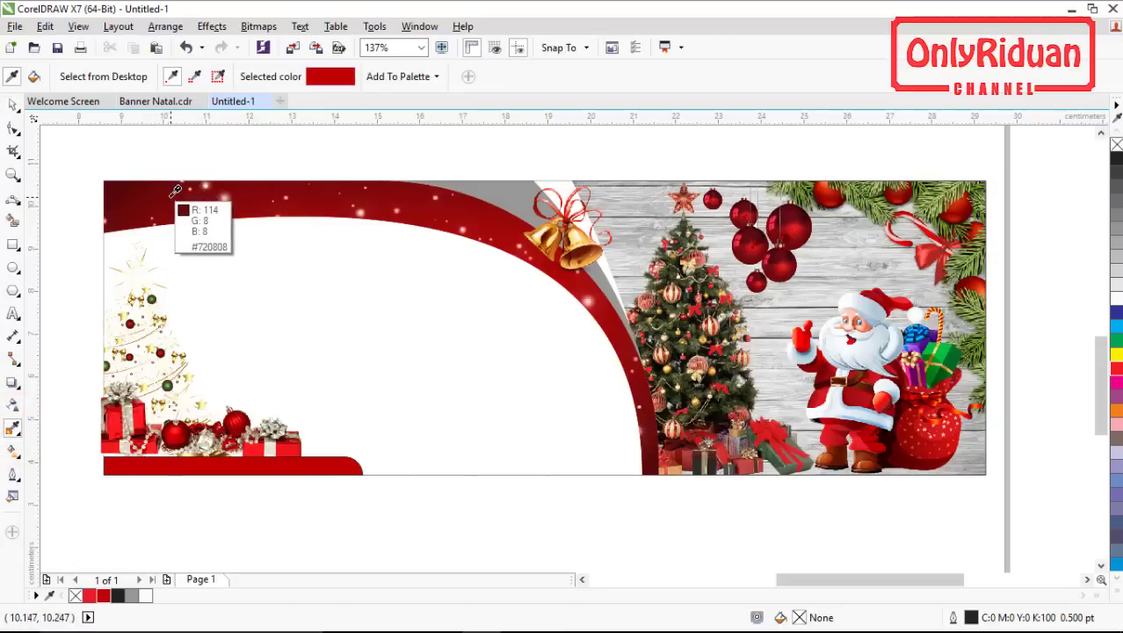
left_click(175, 190)
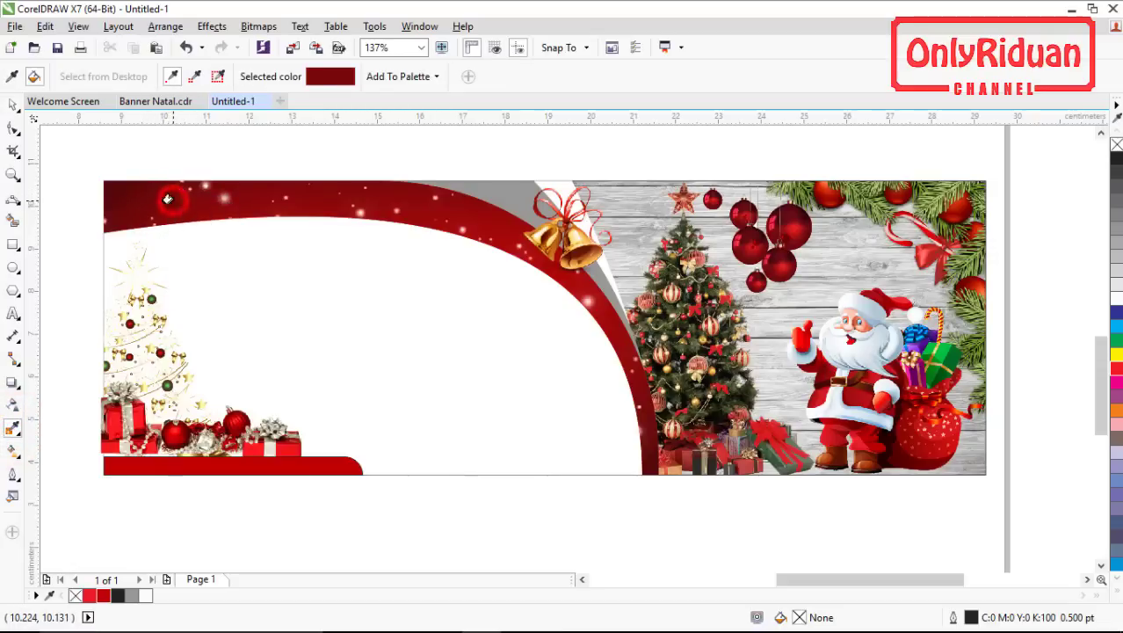
left_click(209, 457)
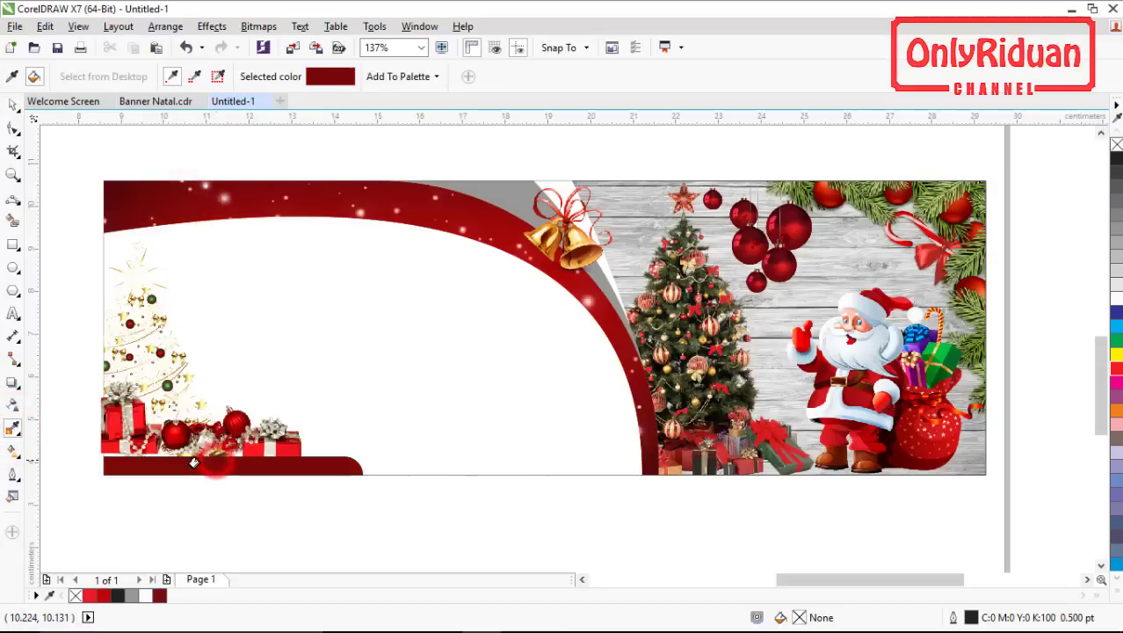
- Shift the gift boxes slightly down onto the dark red strip and PowerClip them inside the white curved panel
left_click(13, 104)
left_click_drag(63, 319, 326, 522)
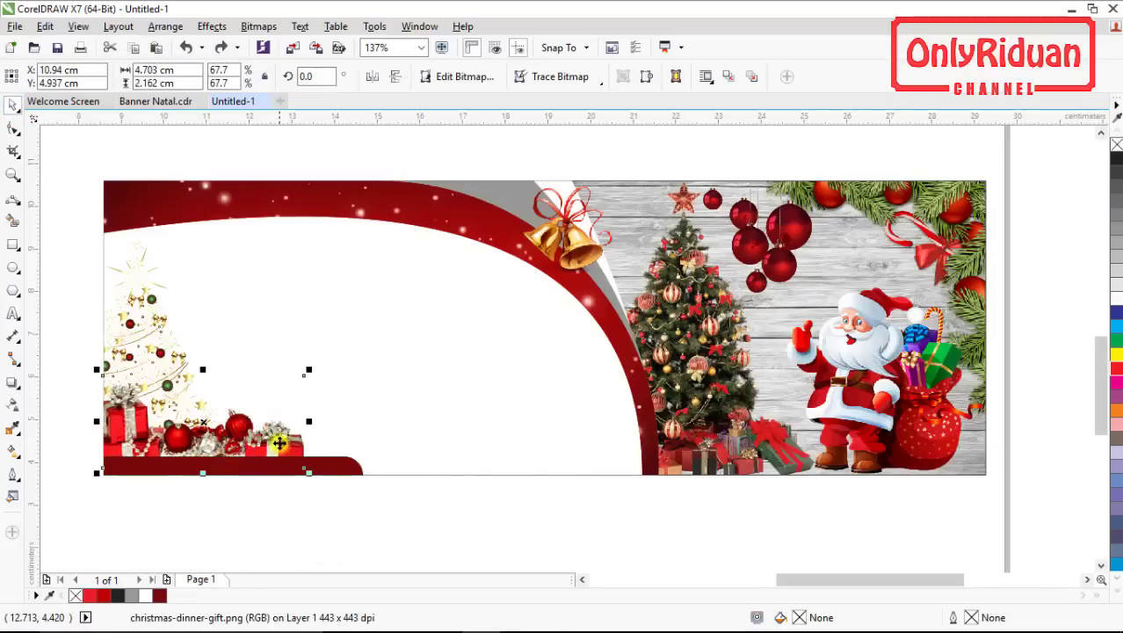
right_click(278, 443)
left_click(364, 175)
left_click(544, 435)
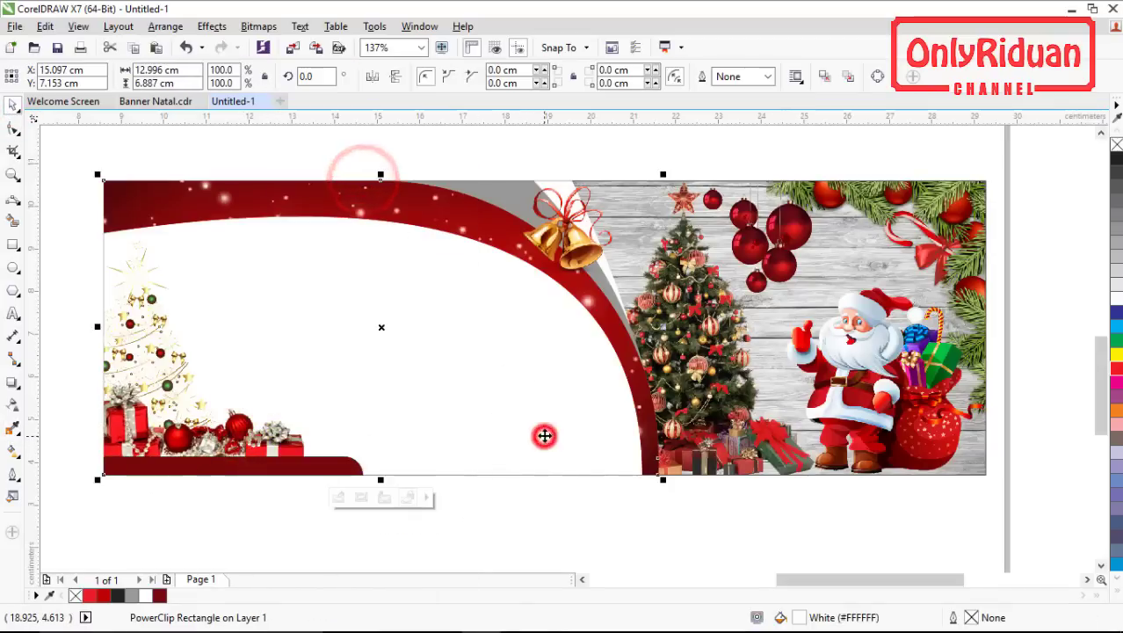
left_click(463, 519)
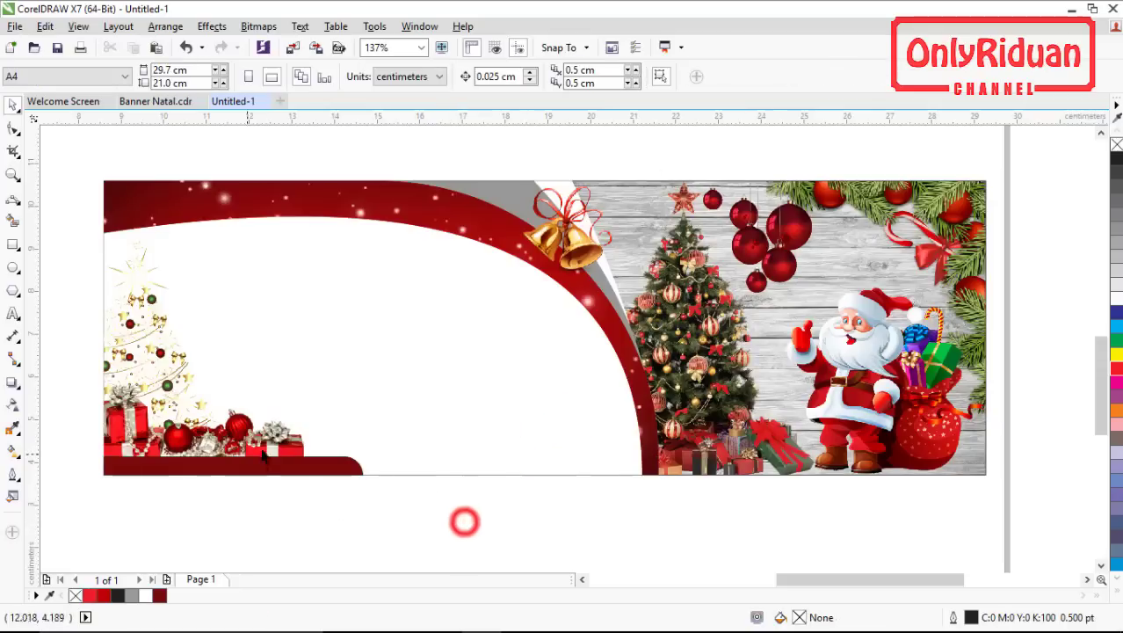
left_click(328, 330)
left_click_drag(458, 351, 438, 409)
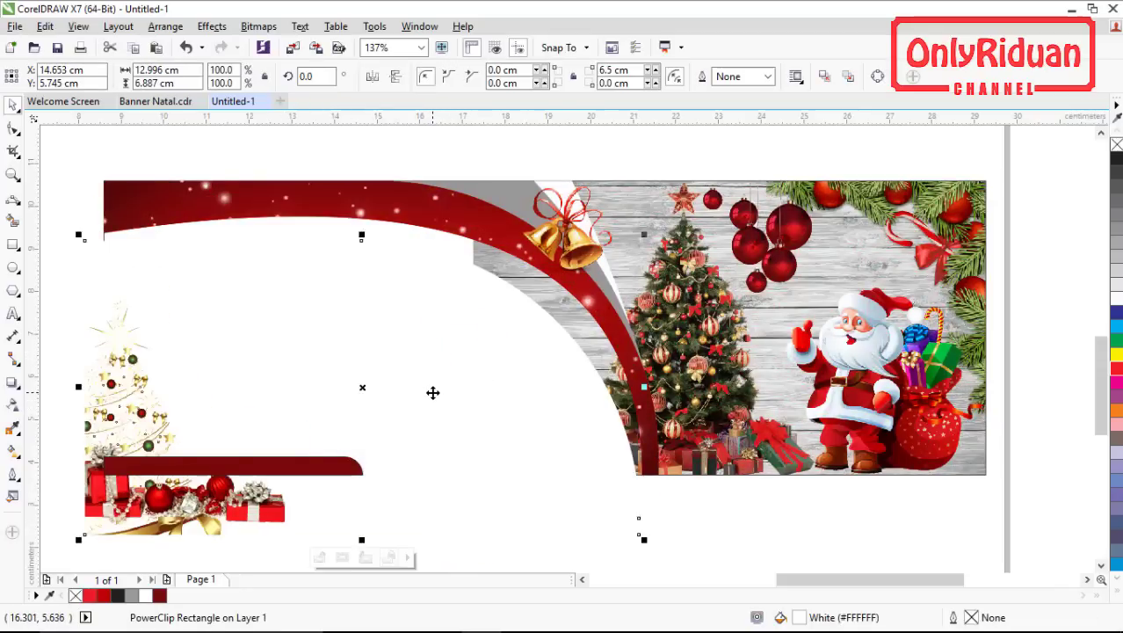
left_click(494, 520)
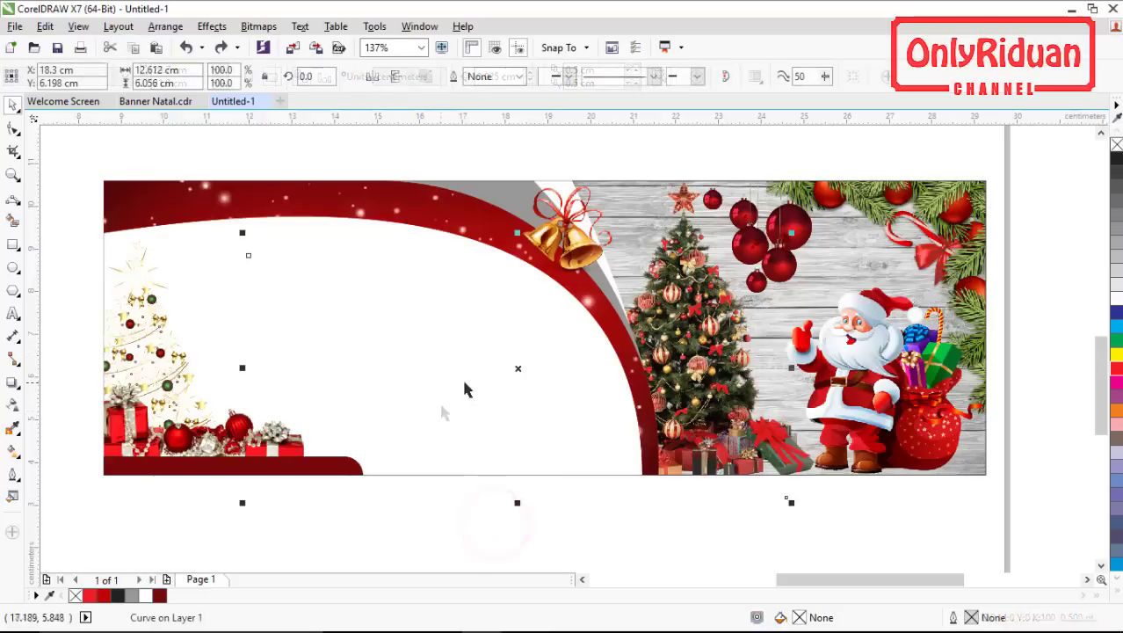
left_click_drag(517, 367, 508, 412)
key("Escape")
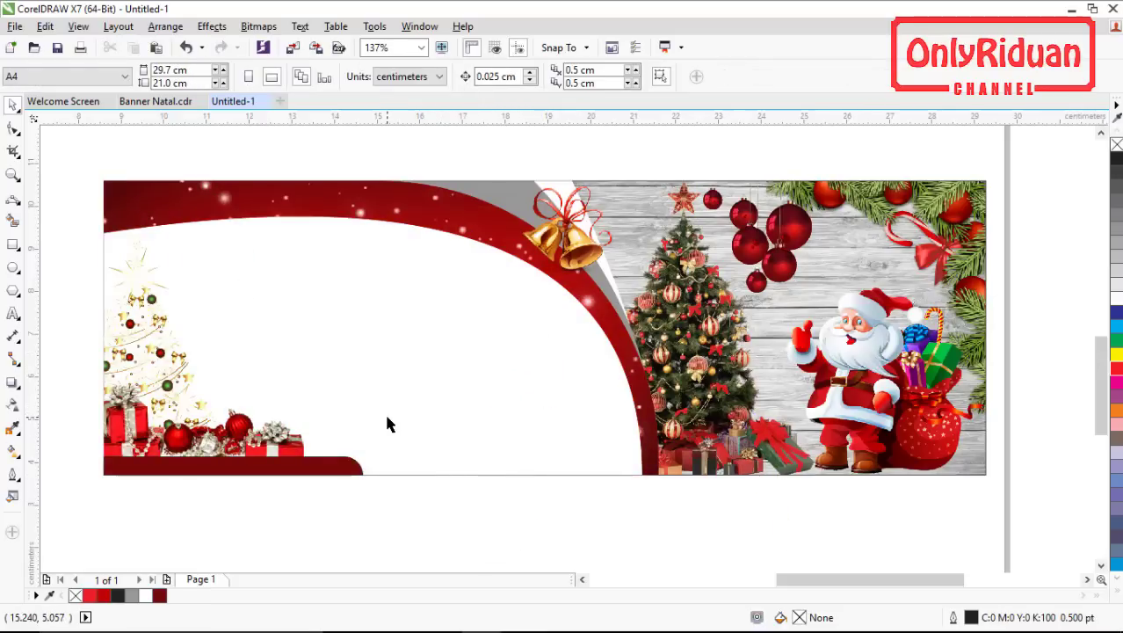
- Check the Banner Natal reference and add the artistic text "Onlyriduan Youtube Channel" at 10 pt near the top of the white curved panel
scroll(394, 409, "down", 2)
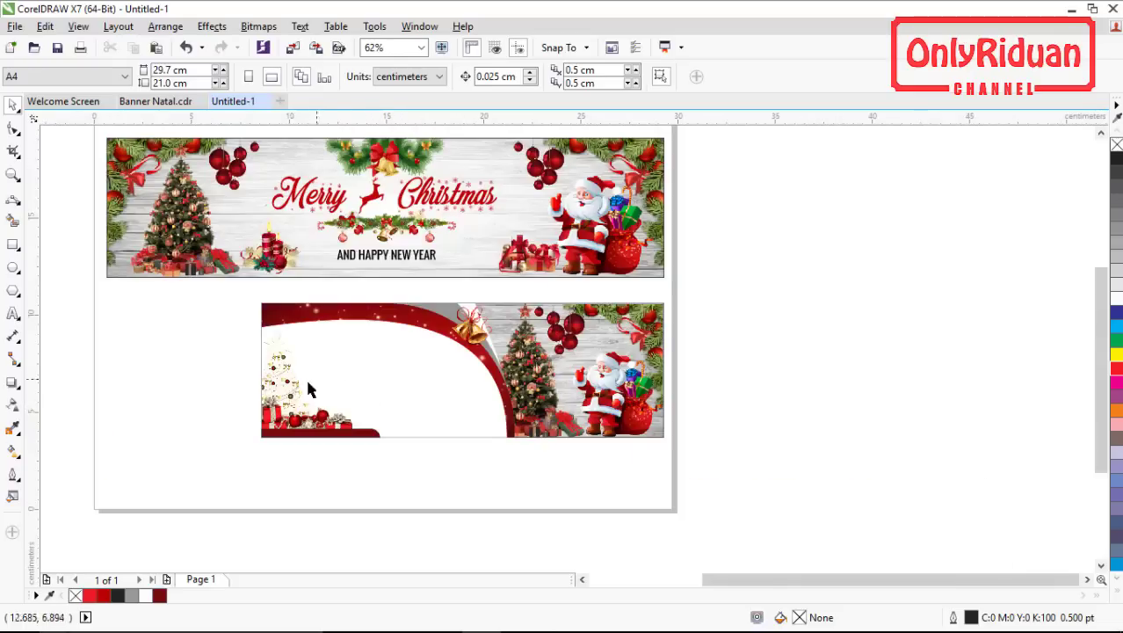
left_click(155, 101)
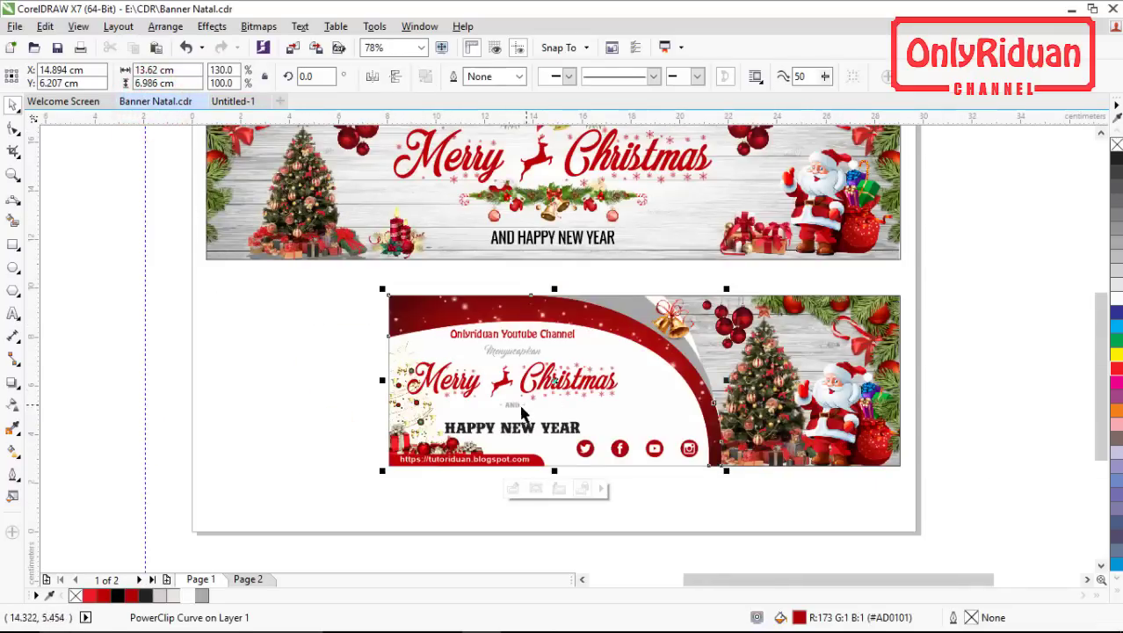
left_click(233, 101)
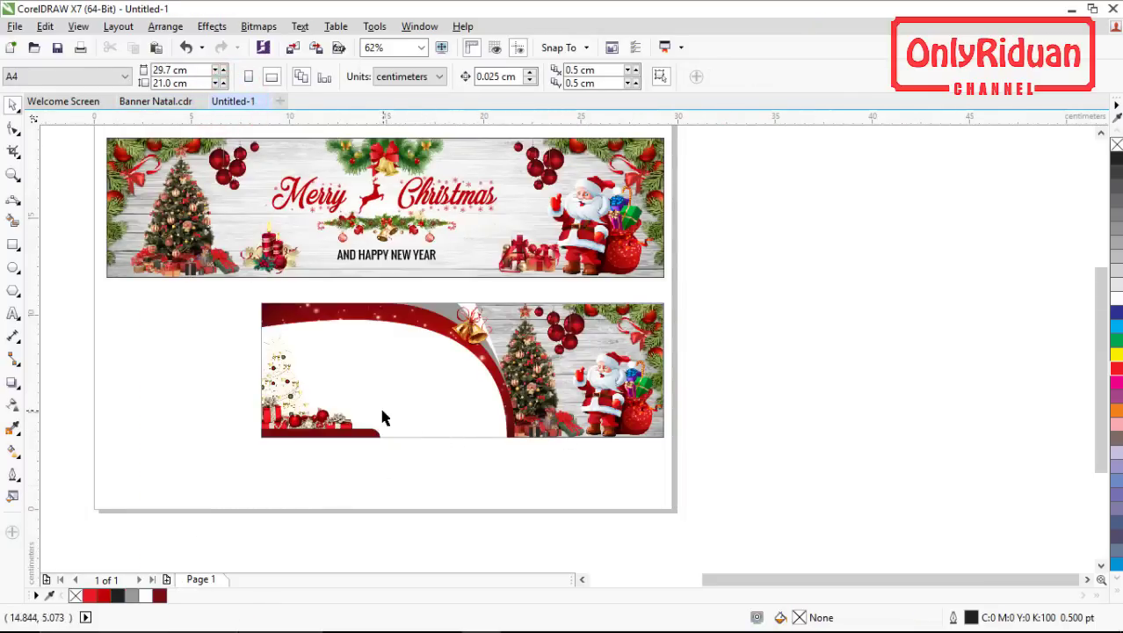
scroll(385, 416, "up", 2)
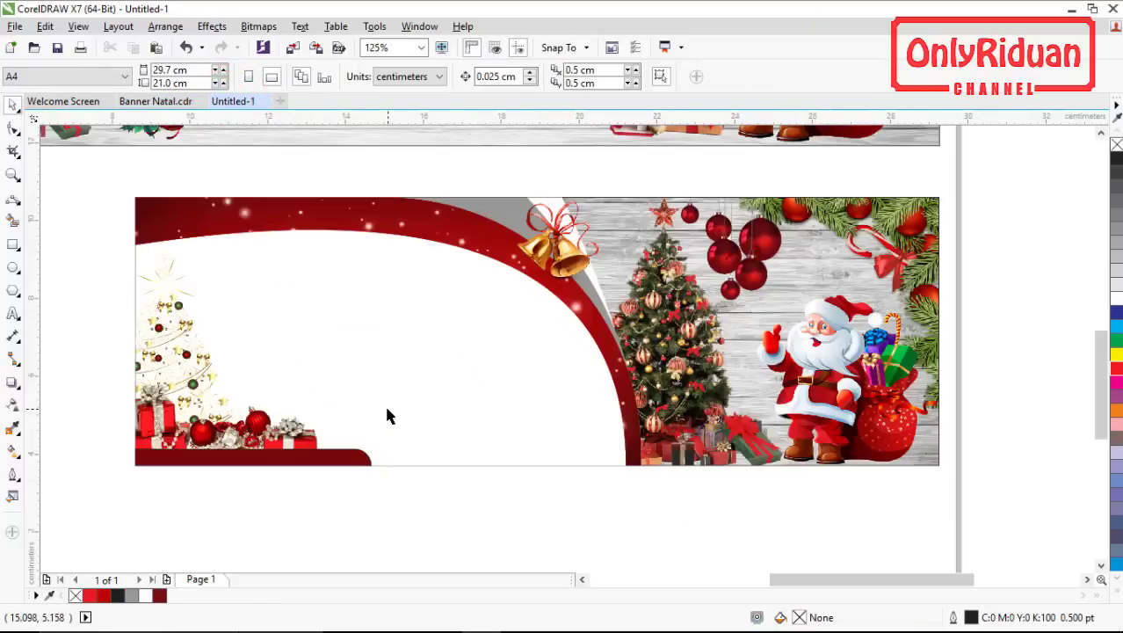
left_click(14, 313)
left_click(241, 255)
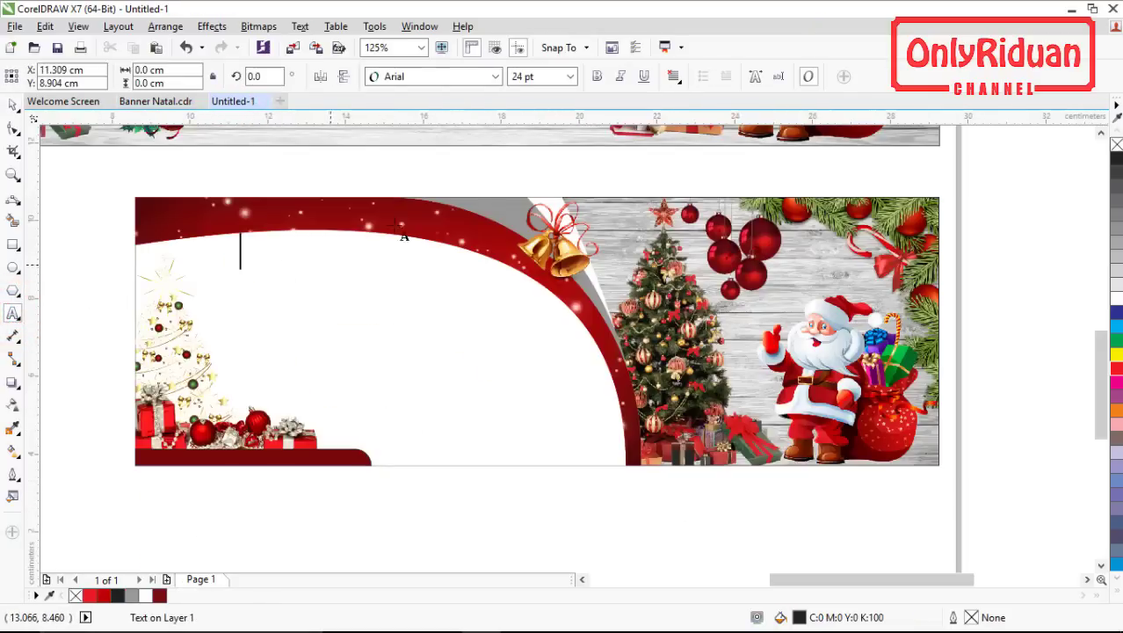
left_click(546, 75)
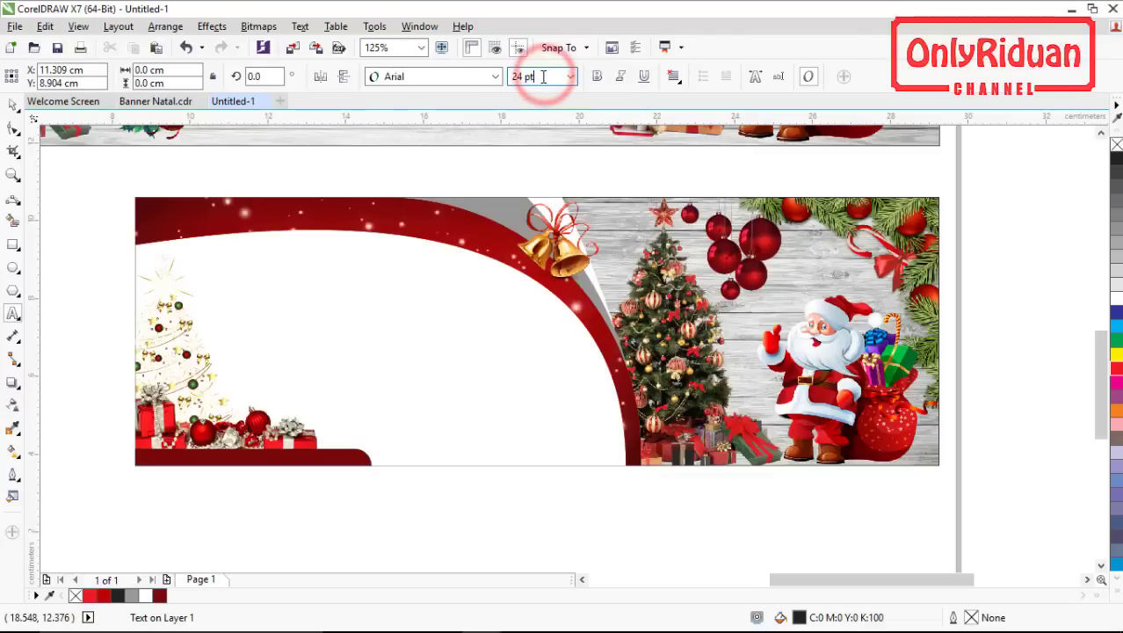
double_click(544, 78)
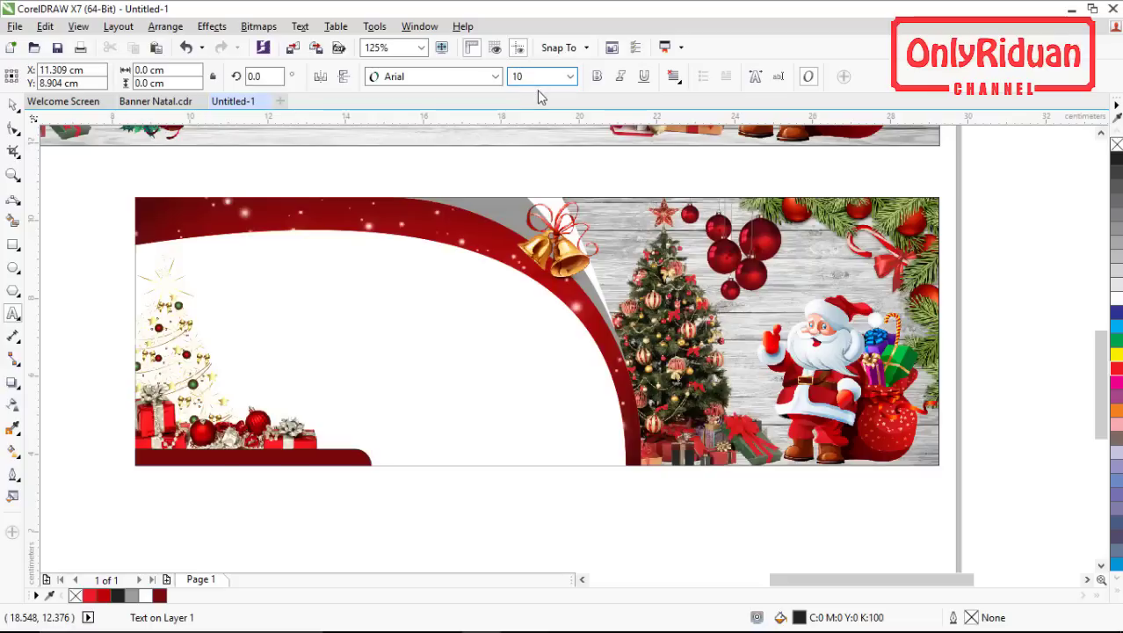
key("Return")
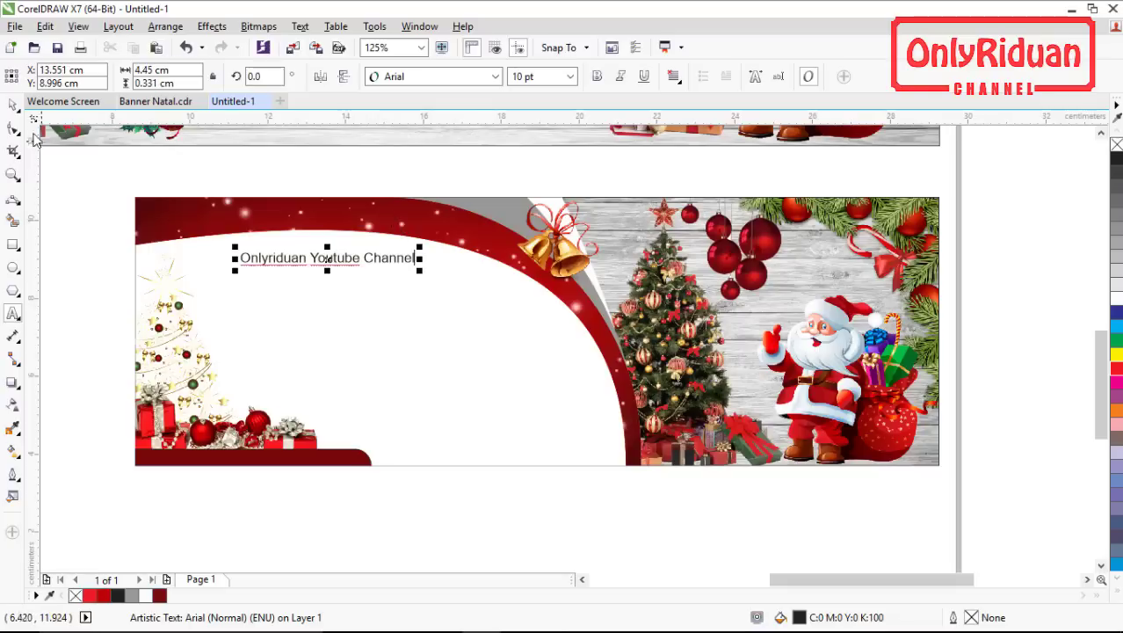
- Set the channel name in Hobo Std, fill it with dark red R122 G8 B8 and position it just beneath the red band
left_click(13, 104)
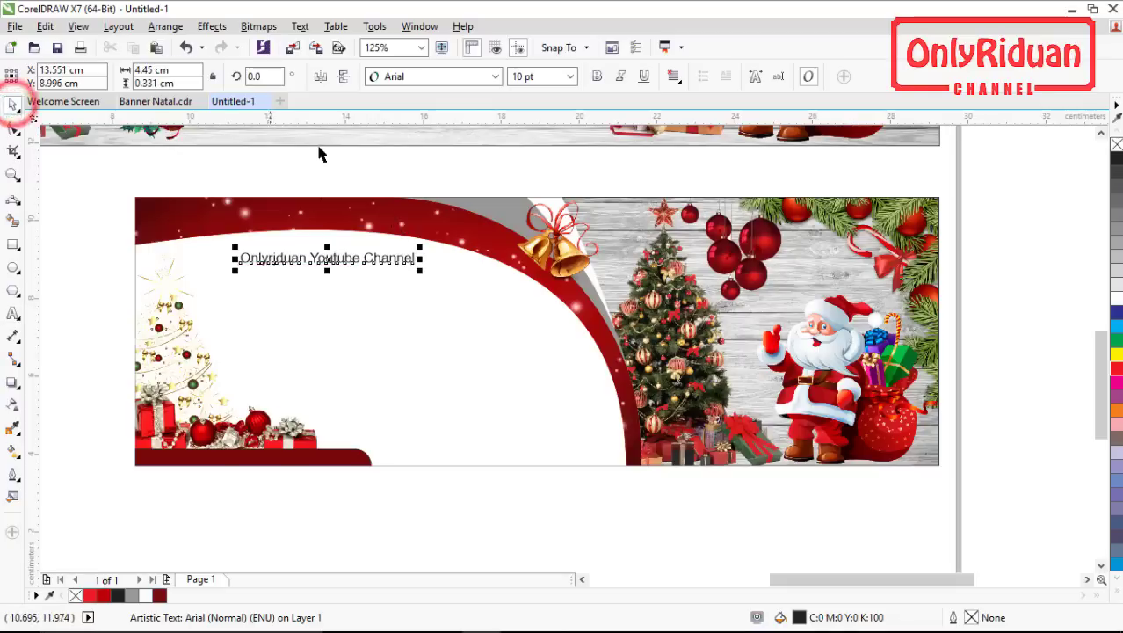
left_click(495, 77)
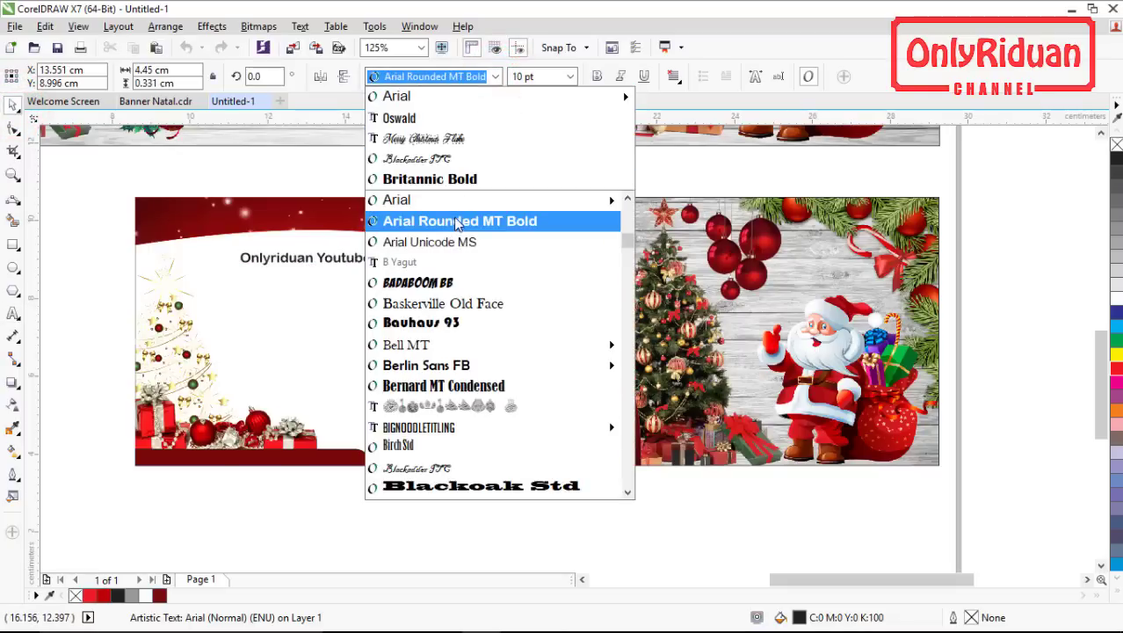
scroll(465, 220, "down", 10)
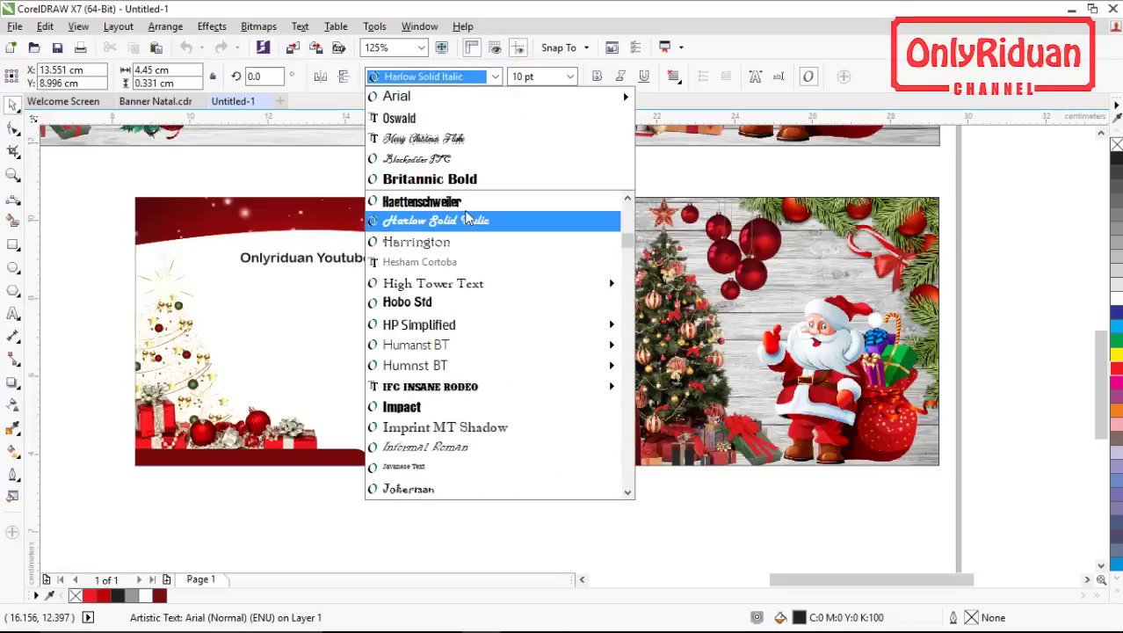
left_click(426, 304)
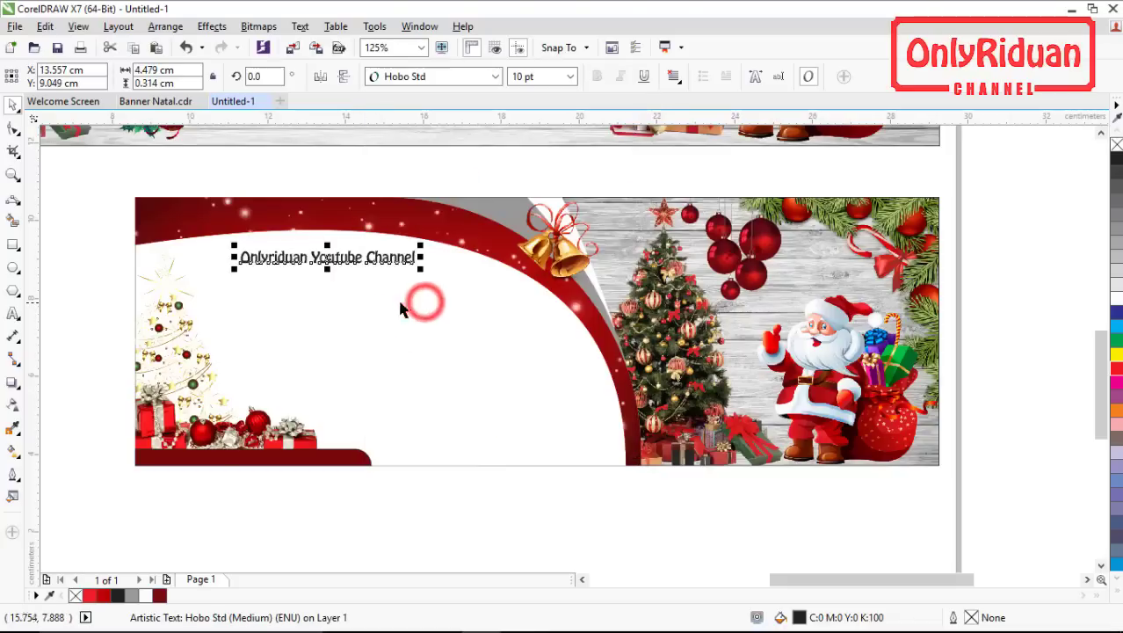
left_click_drag(330, 264, 311, 260)
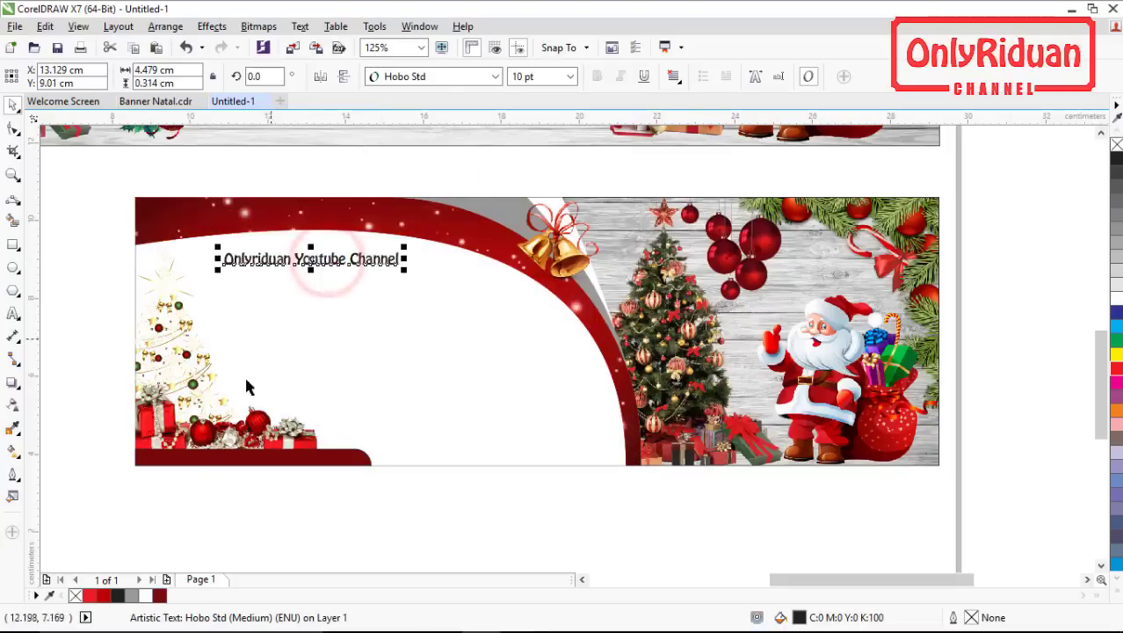
left_click(159, 595)
left_click(44, 321)
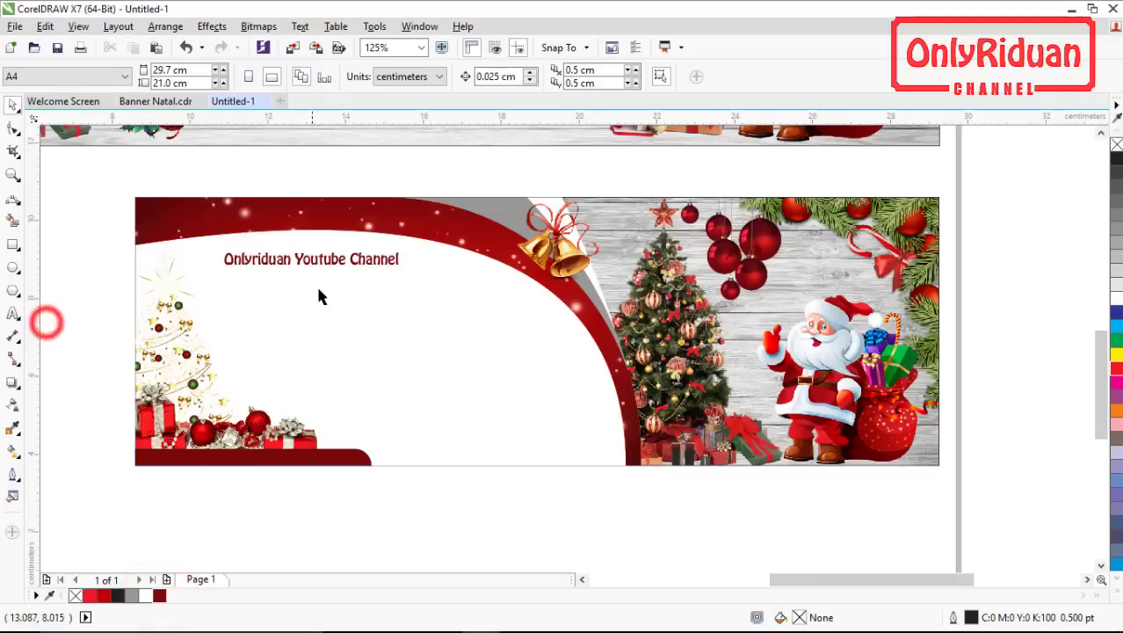
left_click_drag(339, 261, 348, 259)
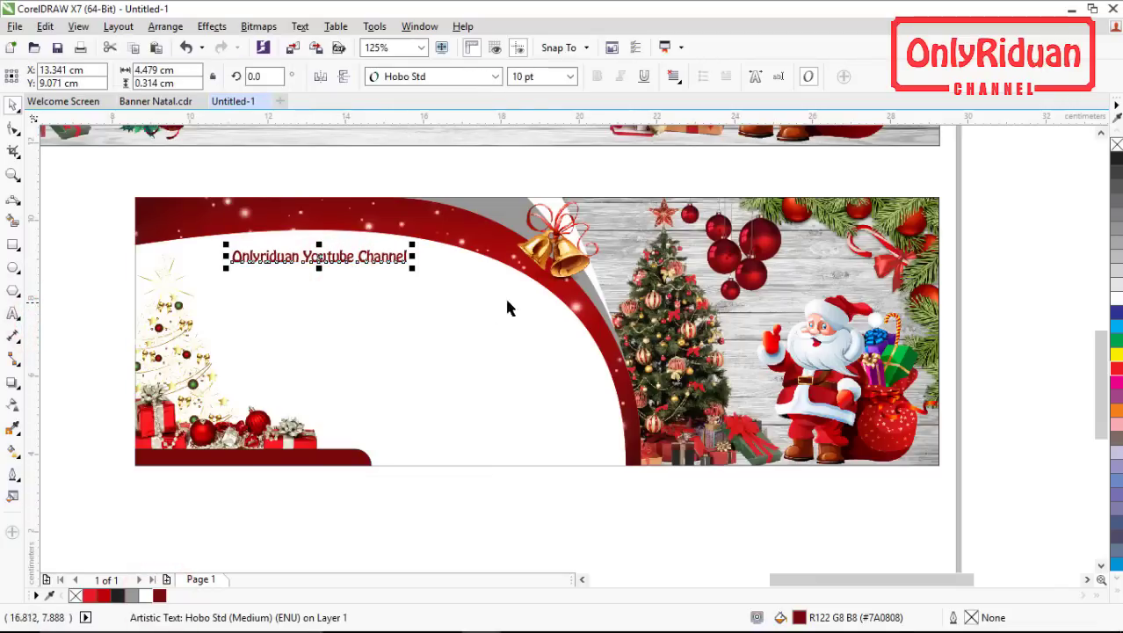
- Copy the Merry Christmas title from the upper banner, scale it to about 7.6 × 1.38 cm and place it under the channel name
scroll(1067, 371, "up", 3)
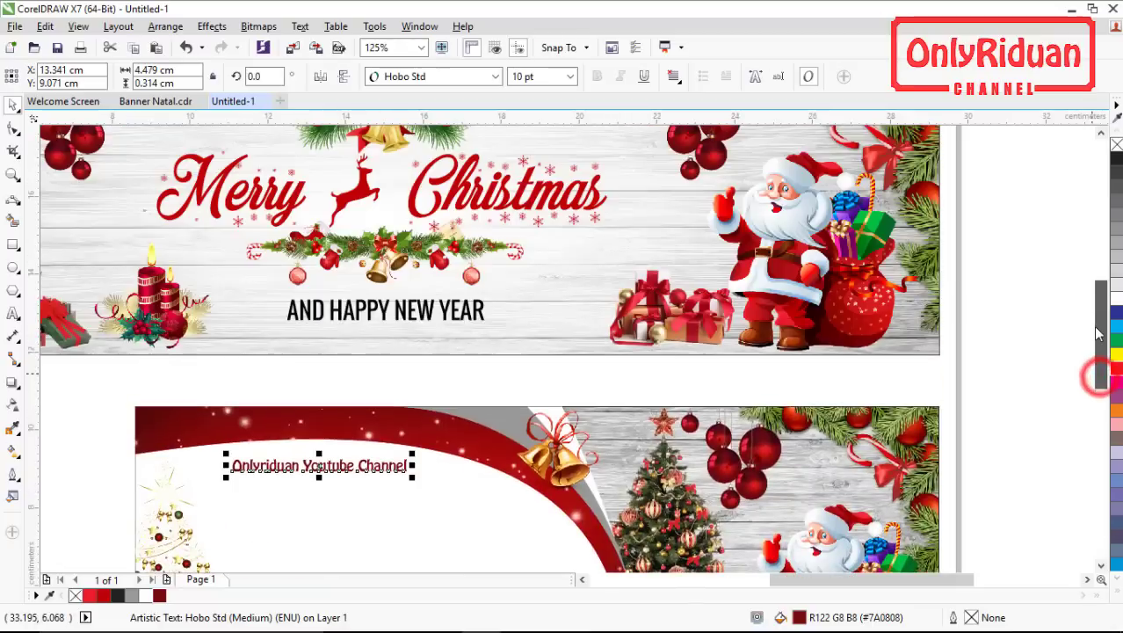
left_click(451, 189)
left_click_drag(450, 189, 412, 533)
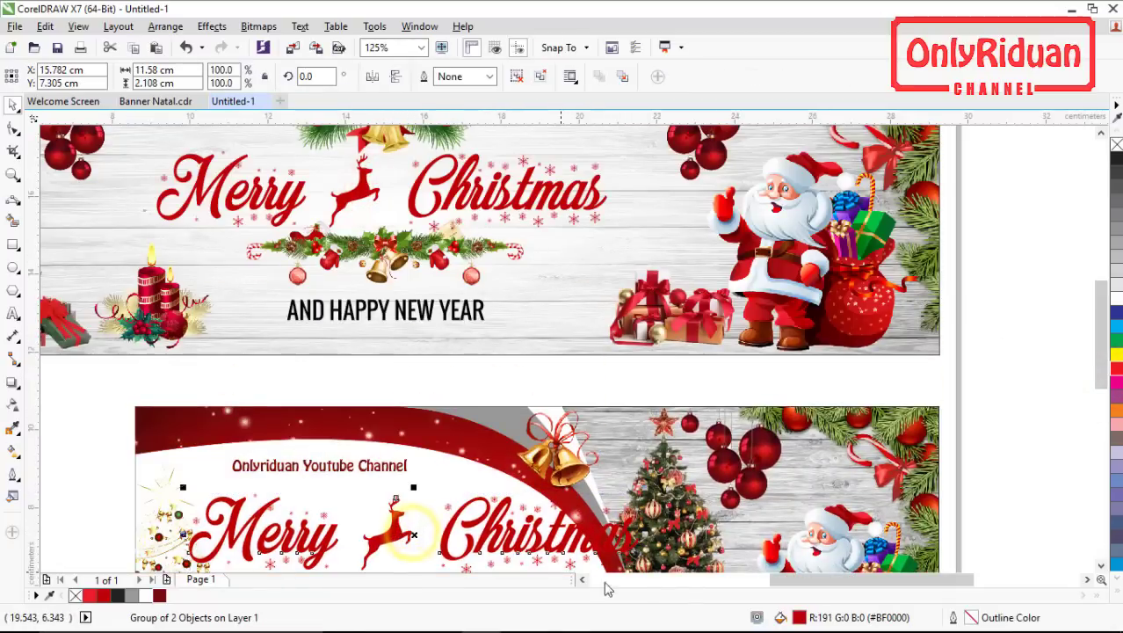
scroll(1098, 327, "down", 3)
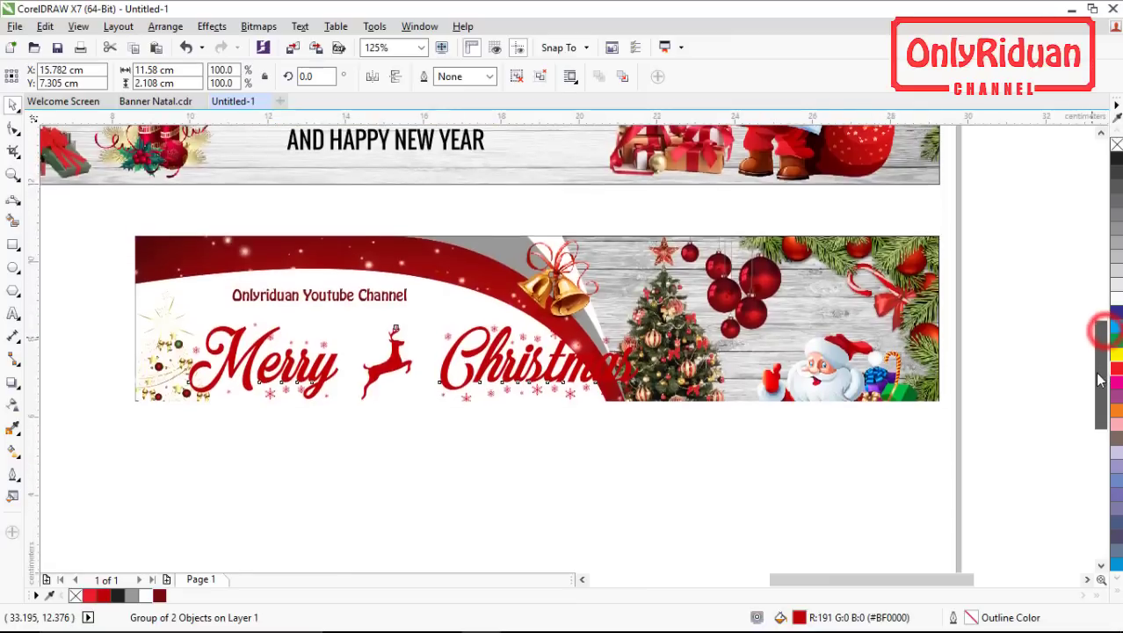
left_click_drag(642, 312, 478, 327)
left_click_drag(338, 378, 327, 353)
- Shift the channel name and the Merry Christmas title slightly right within the white panel
left_click(336, 301)
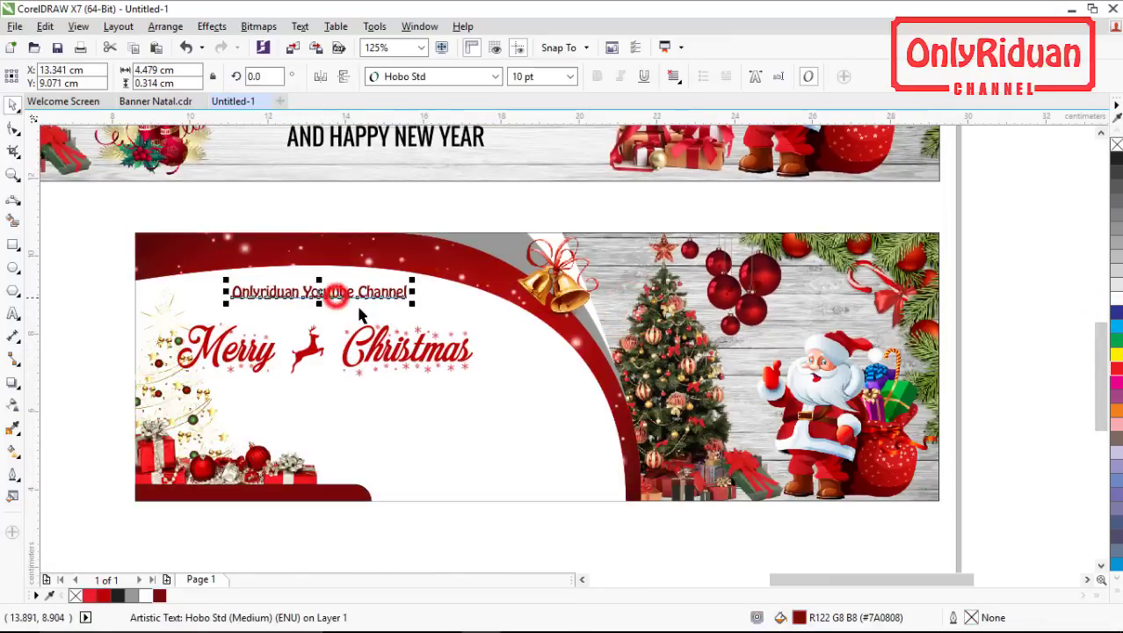
key("Right")
left_click(438, 349)
left_click_drag(439, 351, 452, 352)
- Add the artistic text "Menyucapkan" at 10 pt in the empty area below the Merry Christmas title
left_click(13, 313)
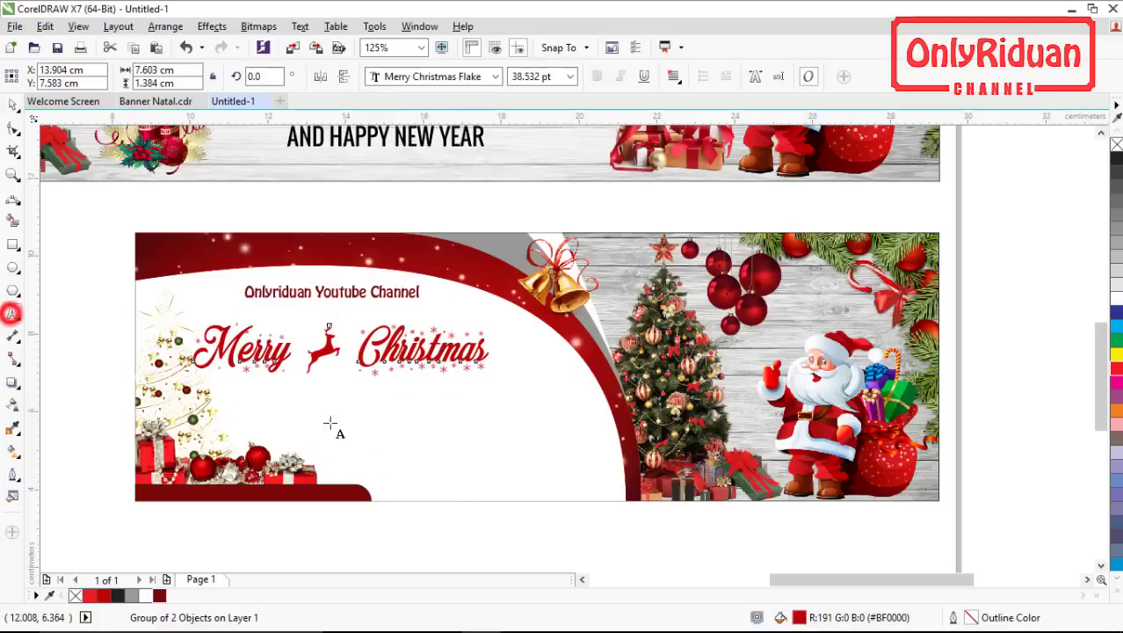
left_click(374, 426)
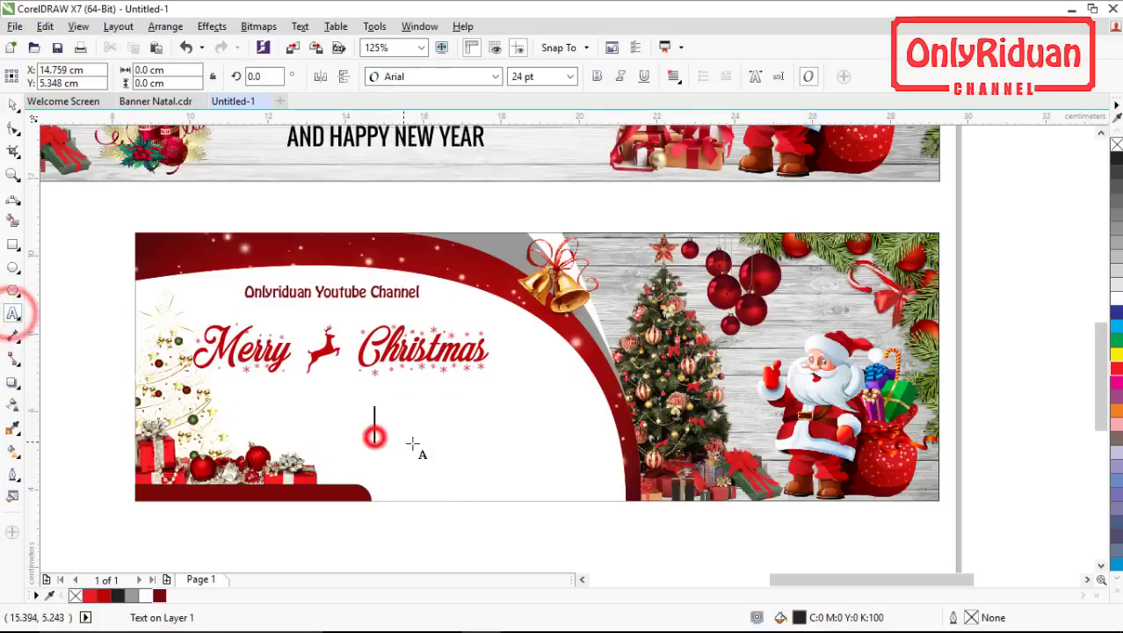
left_click(528, 77)
type("1")
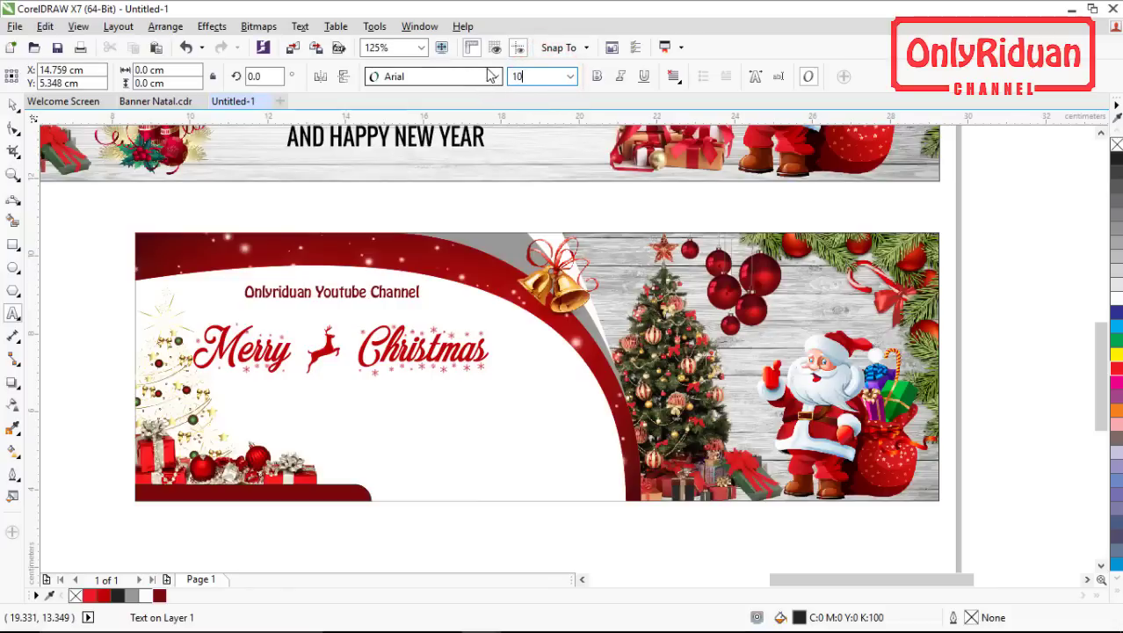
type("0")
key("Return")
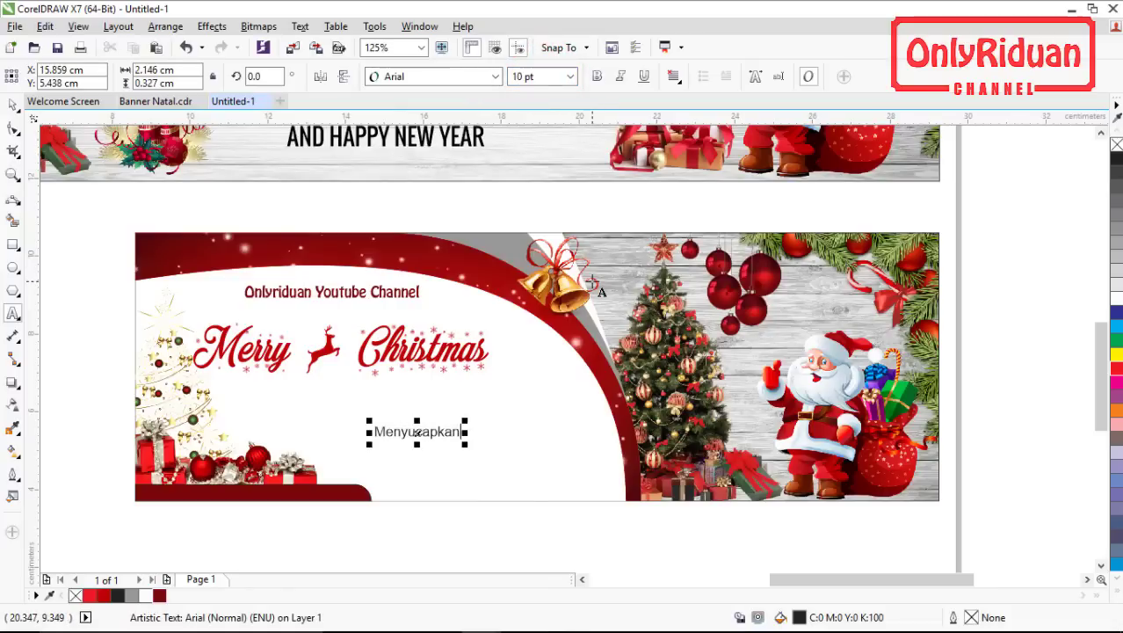
- Set the Menyucapkan text in Master Of Break and move it between the channel name and the Merry Christmas title
left_click(13, 104)
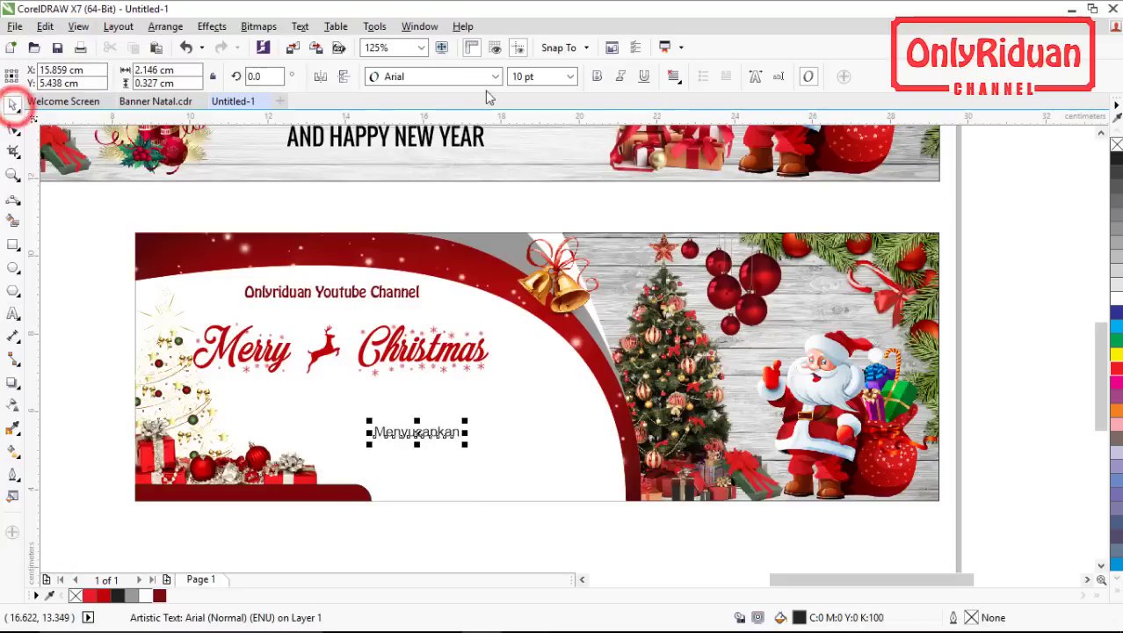
left_click(496, 76)
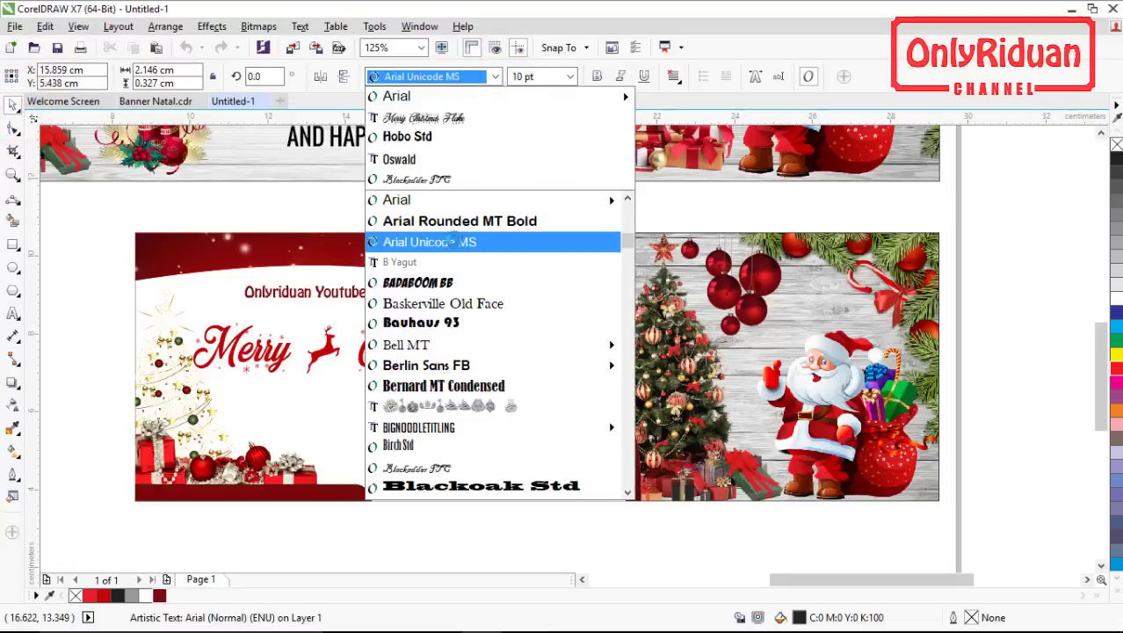
type("m")
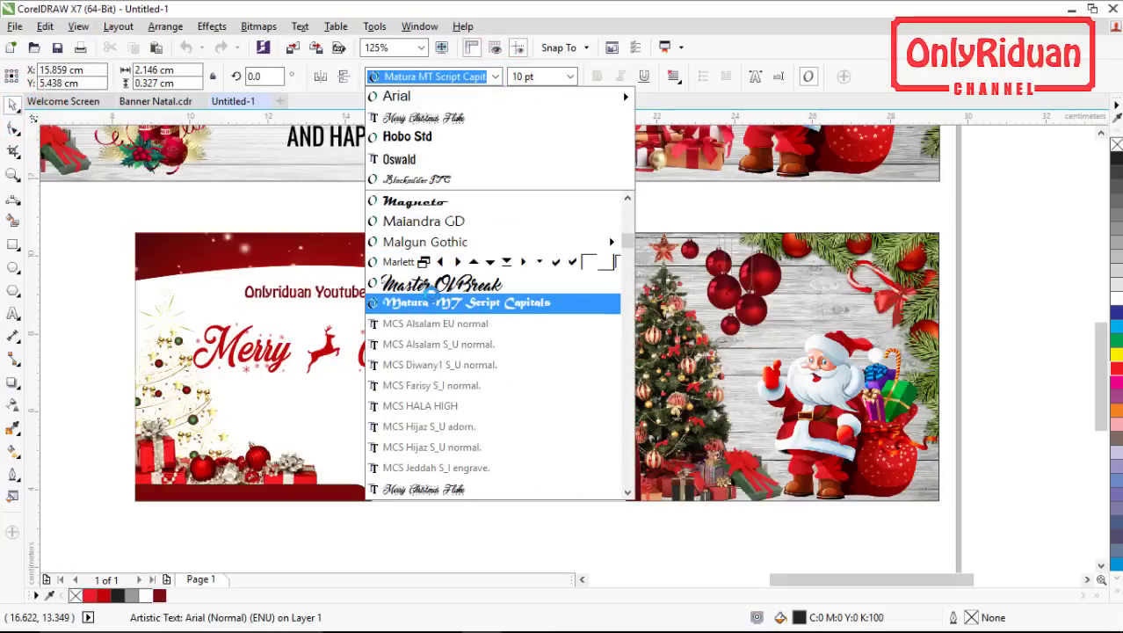
left_click(428, 283)
left_click_drag(412, 437, 325, 306)
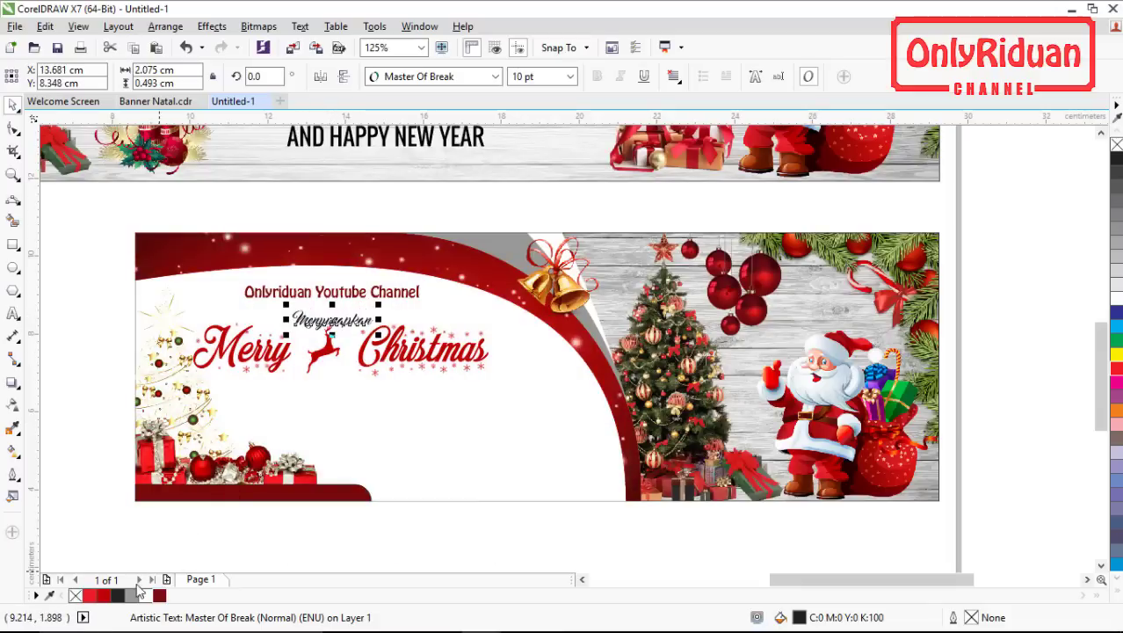
- Fill the Menyucapkan text with 40% Black and nudge it slightly up toward the channel name
left_click(131, 595)
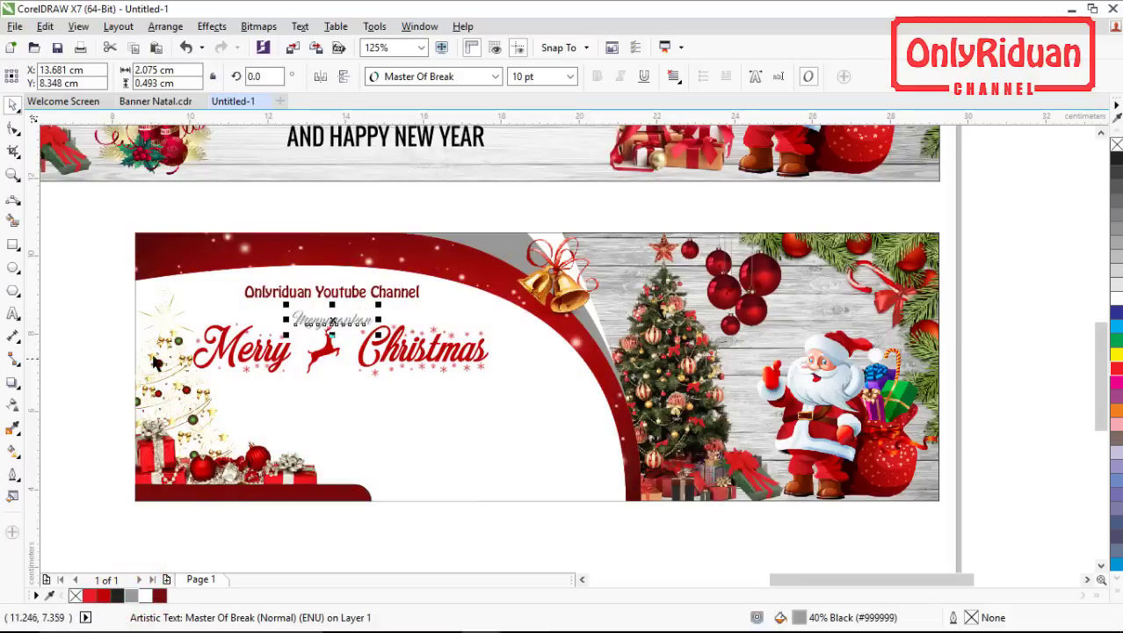
left_click(101, 293)
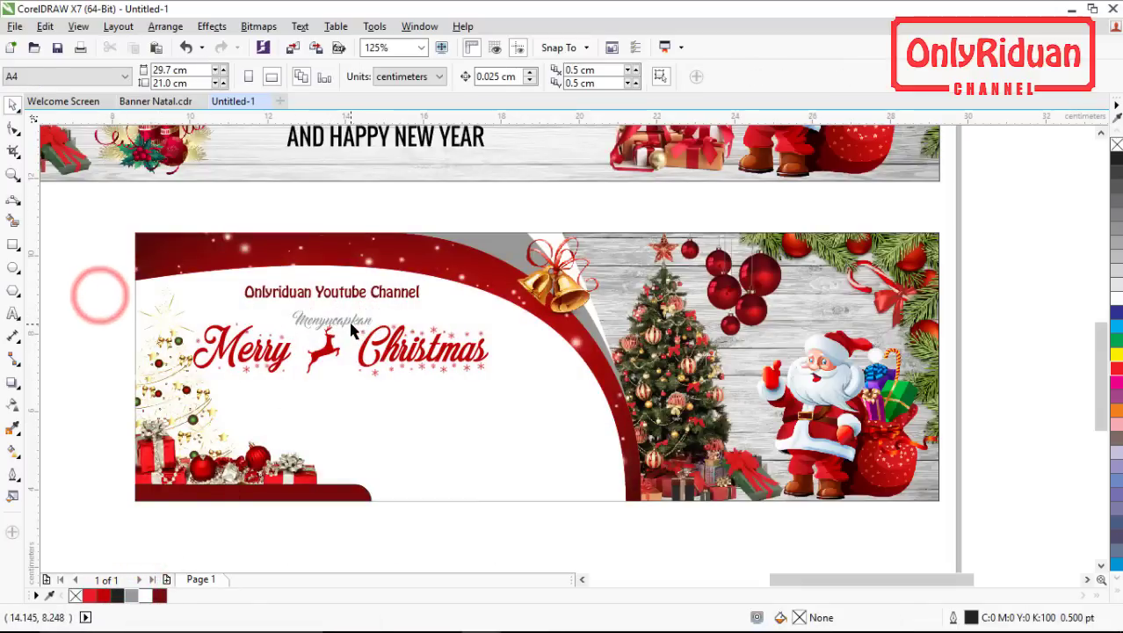
left_click(313, 321)
key("Up")
key("Up")
key("Up")
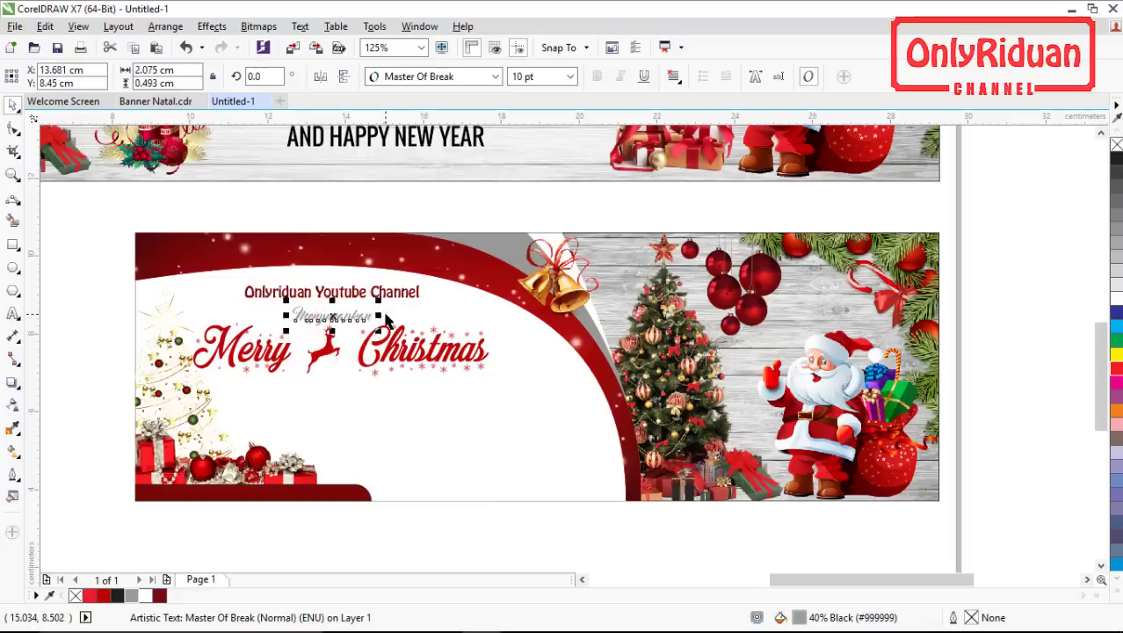
- Add the artistic text "AND" at 12 pt below the Merry Christmas title
left_click(13, 313)
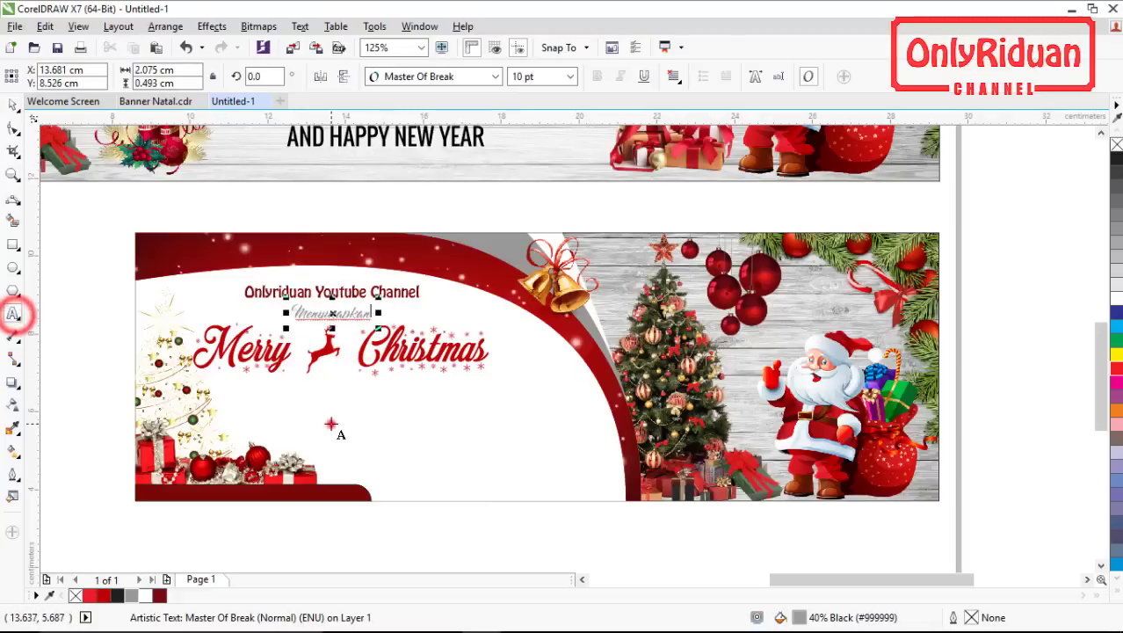
left_click(330, 420)
left_click(553, 76)
double_click(552, 76)
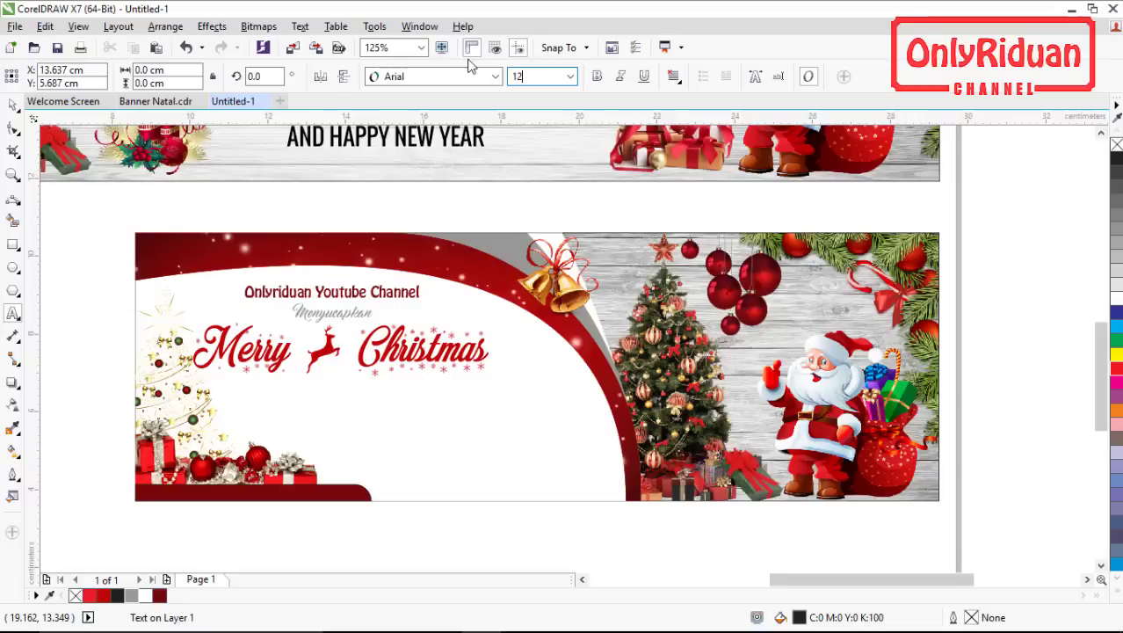
key("Return")
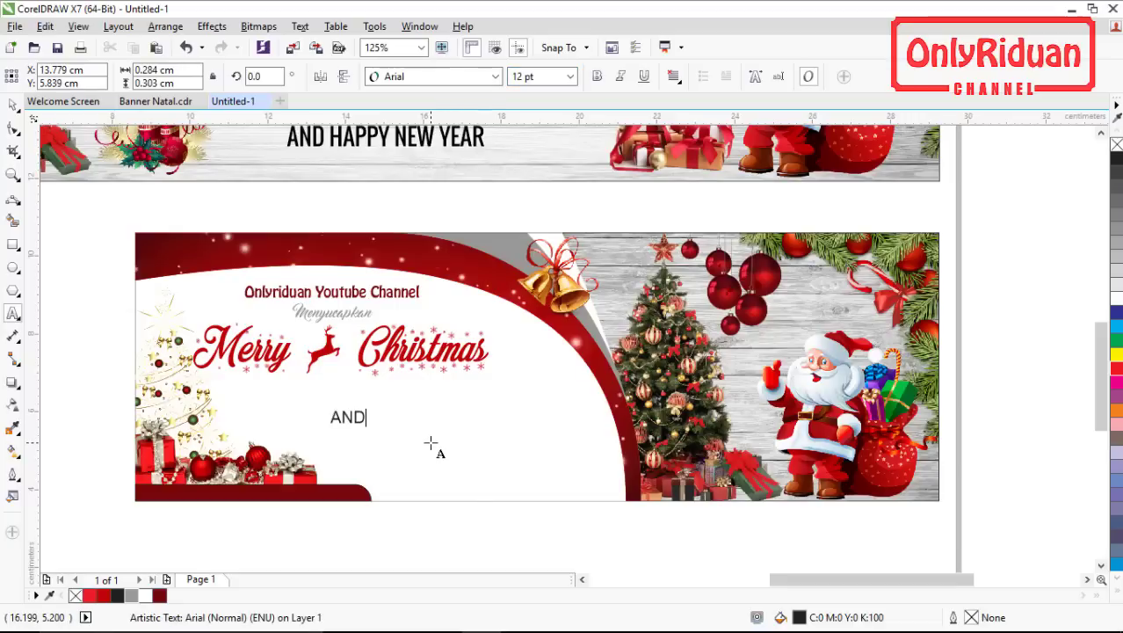
- Set the AND text in Lithos Pro Regular and move it directly beneath the reindeer in the Merry Christmas title
left_click(13, 102)
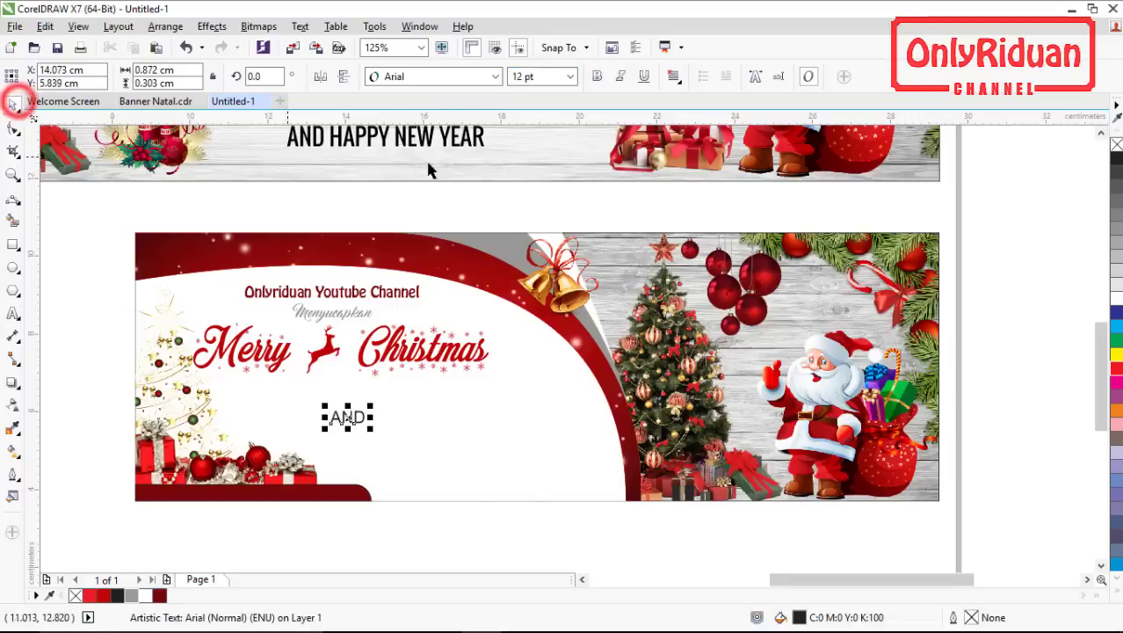
left_click(495, 76)
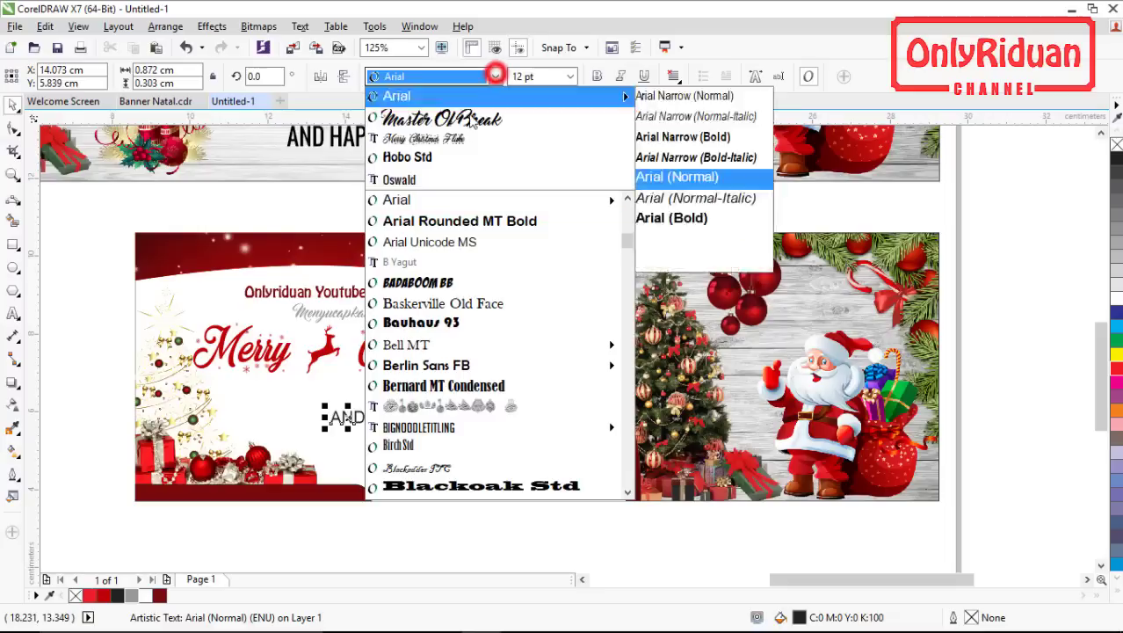
left_click(450, 179)
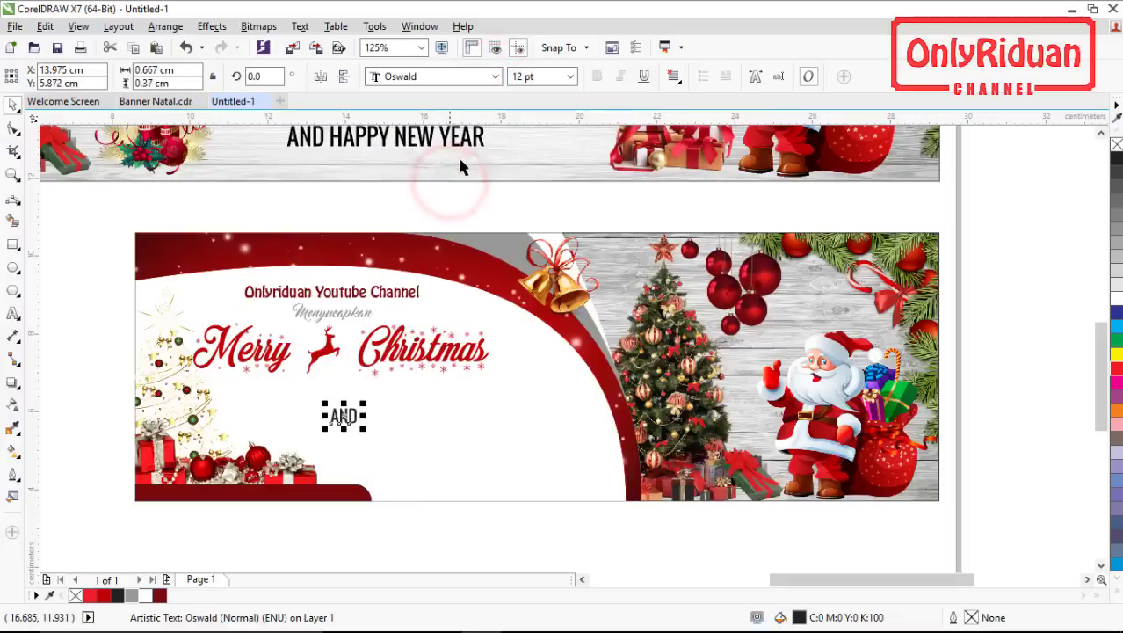
left_click(495, 76)
scroll(460, 374, "up", 10)
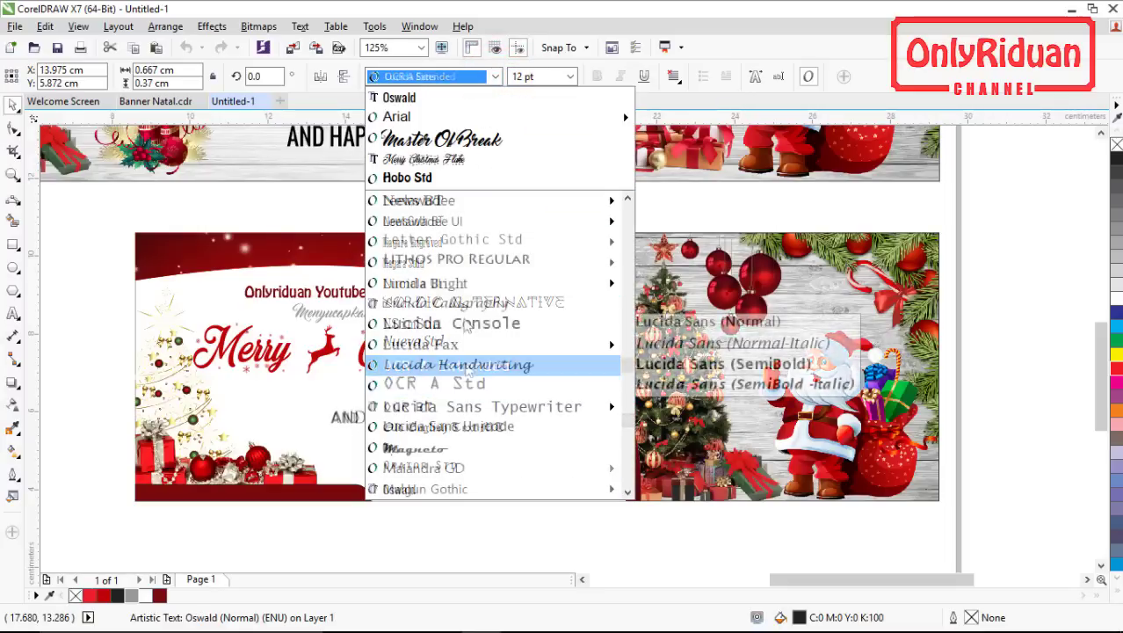
left_click(489, 260)
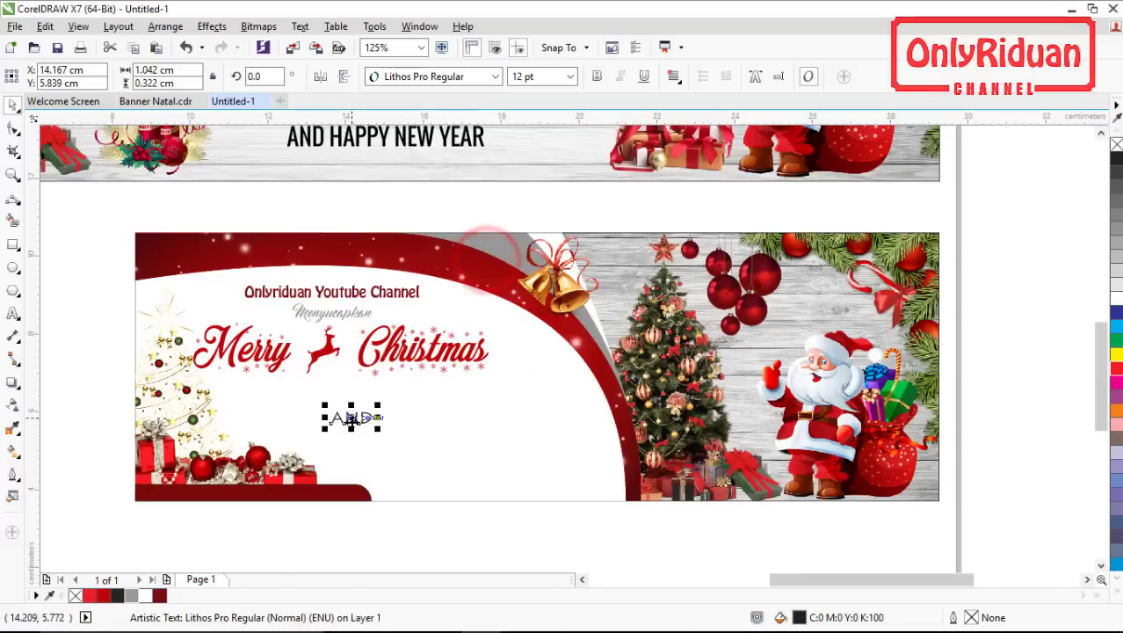
left_click_drag(353, 422, 331, 388)
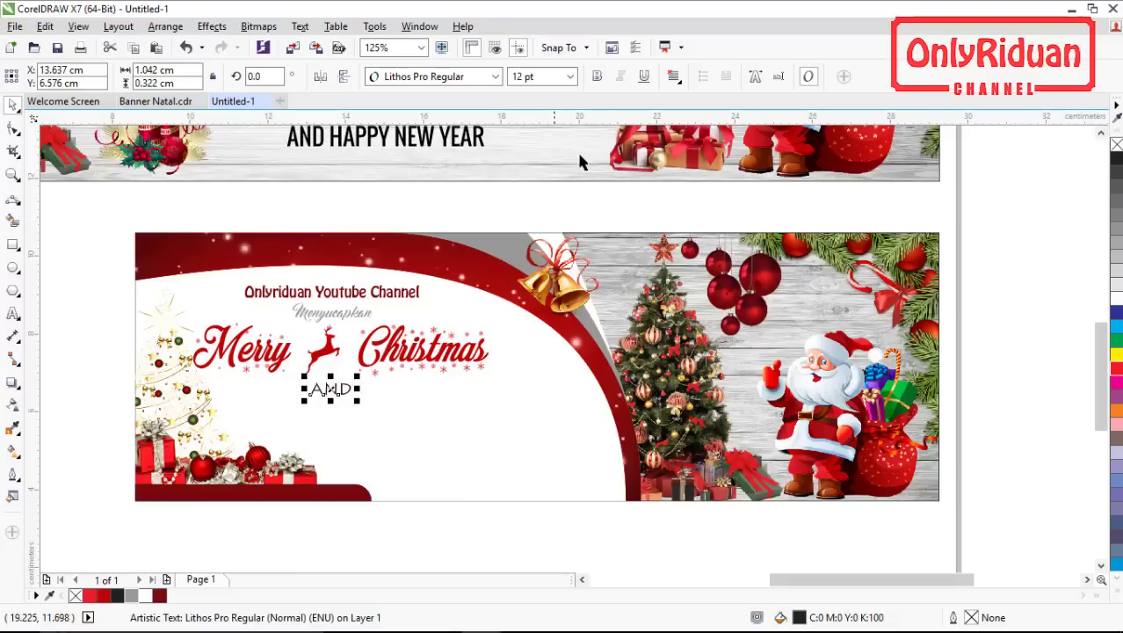
- Fill the AND text with 40% Black and scale it down to about 10 pt
left_click(597, 83)
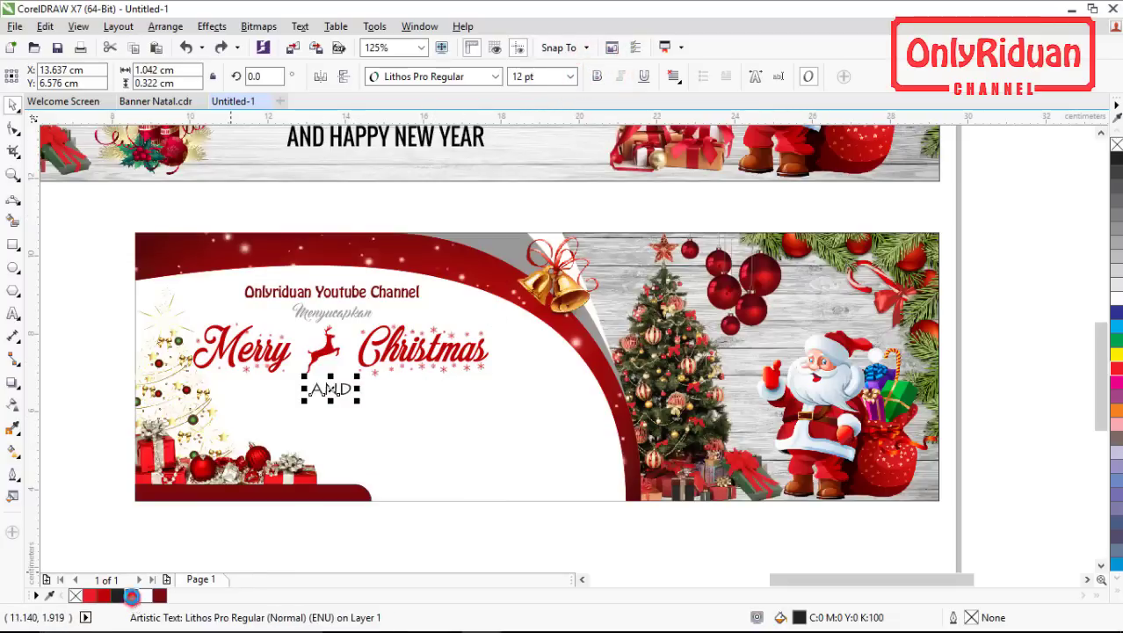
left_click(132, 596)
left_click(90, 419)
left_click(336, 395)
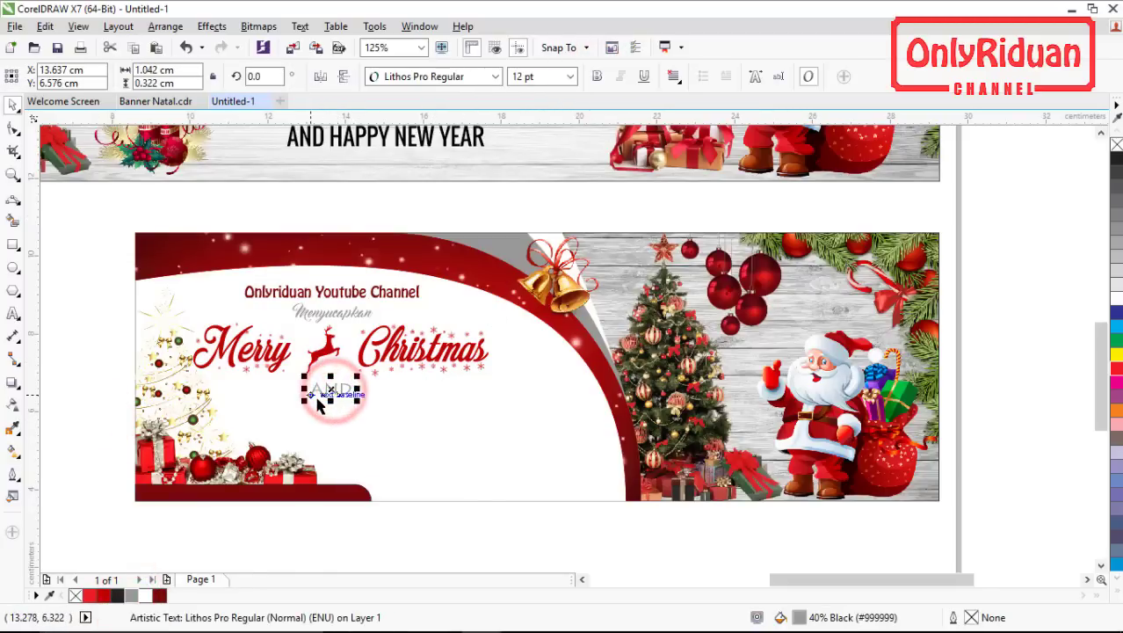
scroll(318, 404, "up", 2)
left_click_drag(391, 398, 384, 394)
scroll(391, 396, "down", 2)
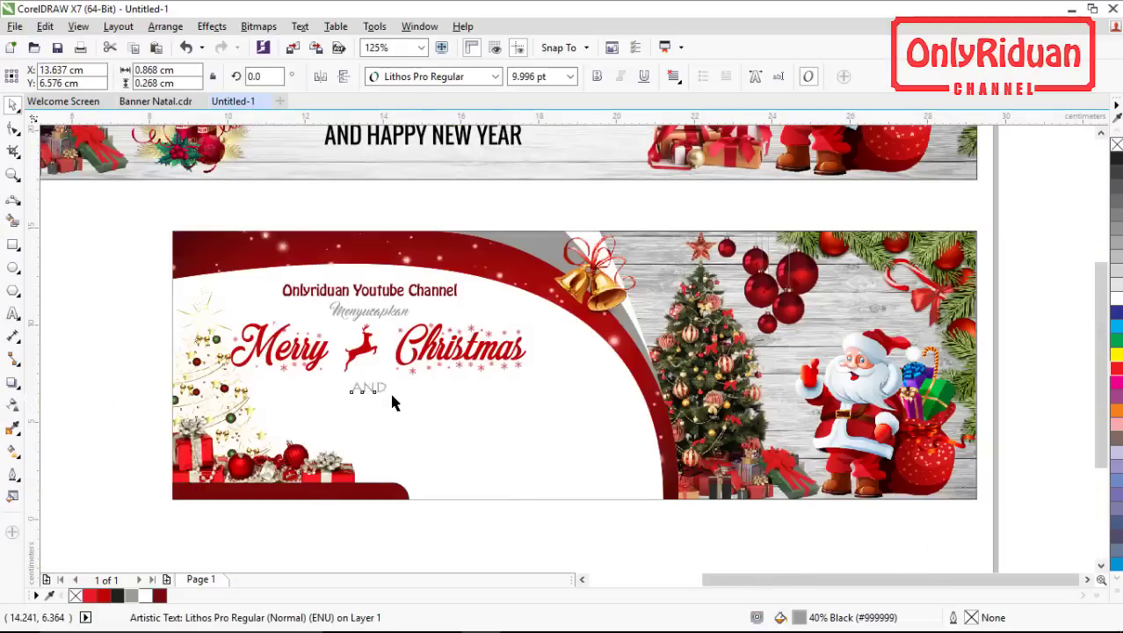
- Duplicate the upper banner's AND HAPPY NEW YEAR text and place the copy below the small AND text
scroll(391, 396, "down", 1)
left_click_drag(421, 273, 387, 413)
scroll(386, 411, "up", 2)
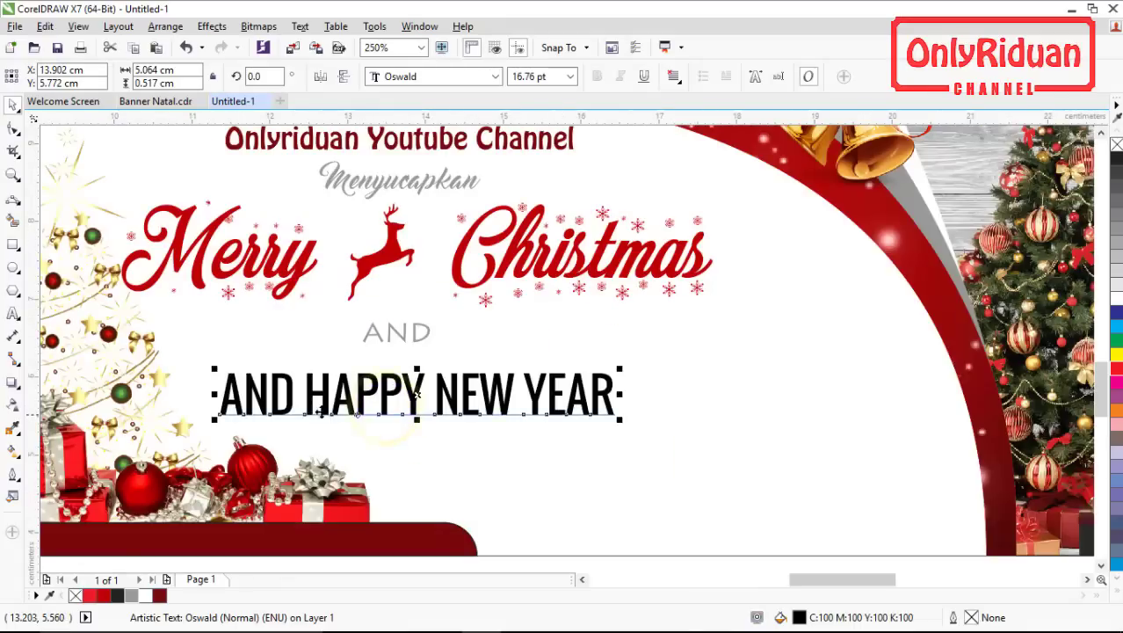
- Delete the word AND from the copied text so it reads HAPPY NEW YEAR
left_click(13, 313)
left_click(308, 388)
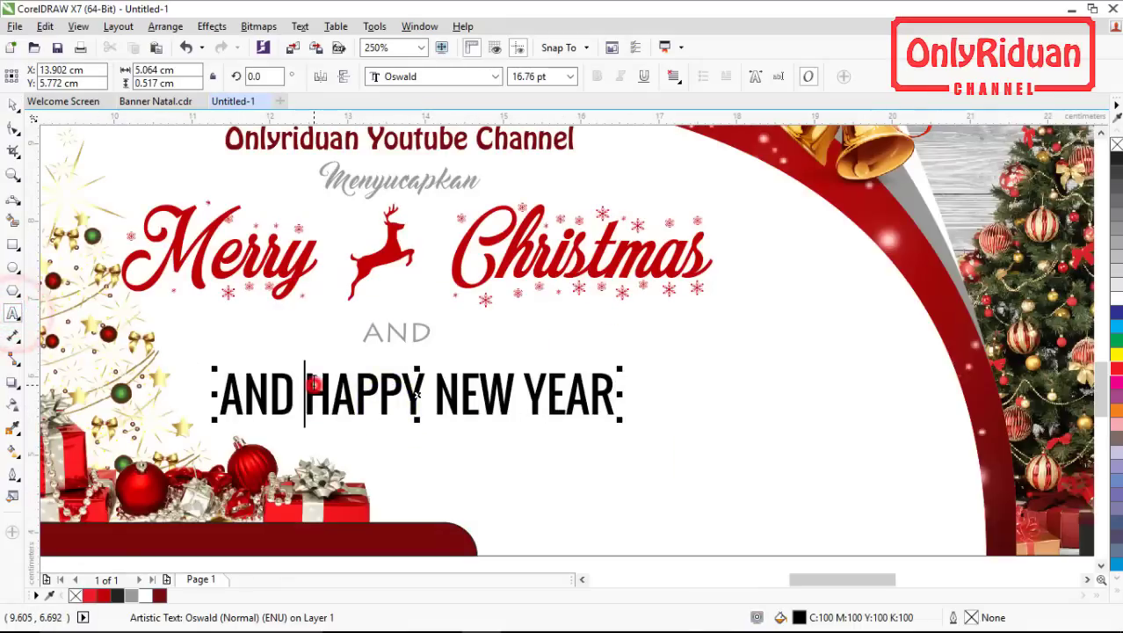
key("BackSpace")
key("BackSpace")
key("BackSpace")
key("BackSpace")
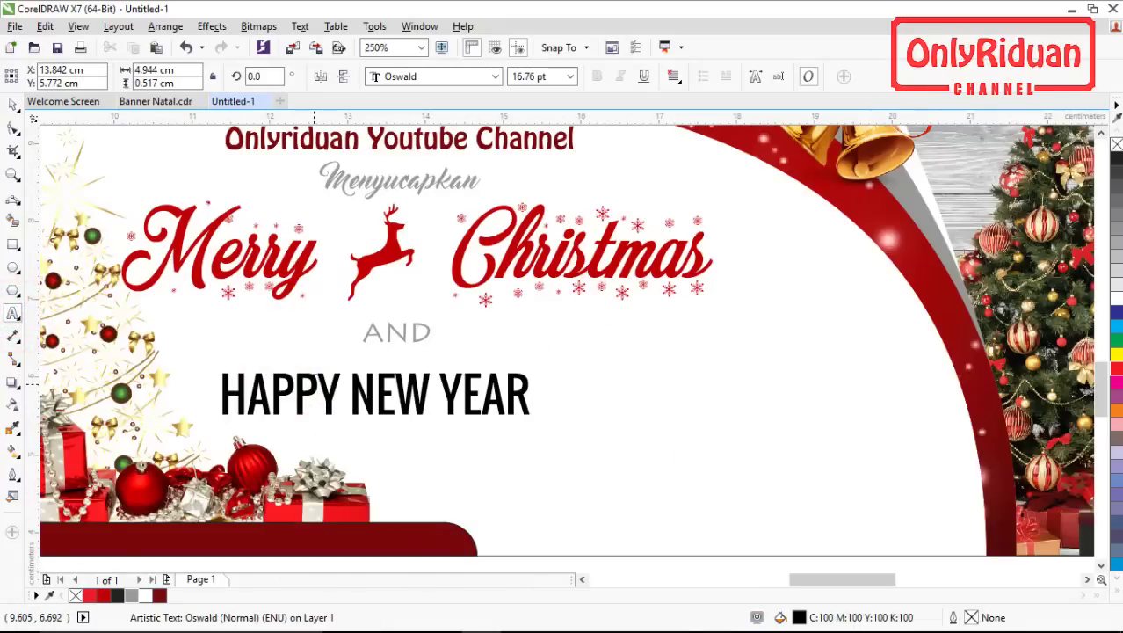
scroll(361, 346, "down", 1)
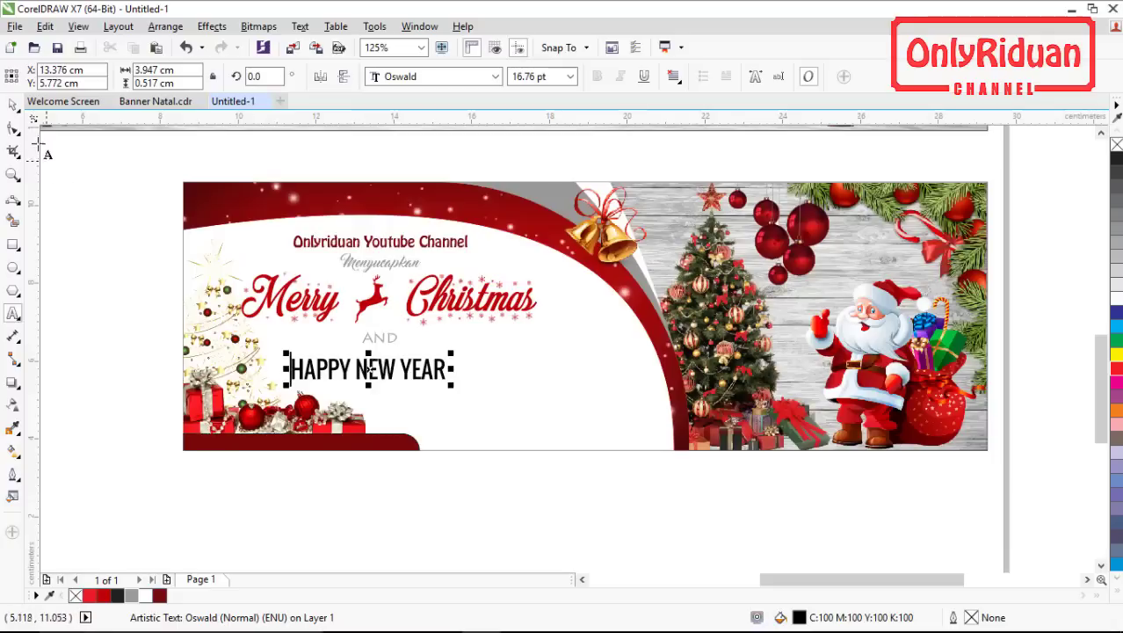
- Align the five greeting text objects on a common vertical centre line and nudge them right and slightly down
left_click(13, 105)
key("c")
left_click_drag(620, 503, 218, 226)
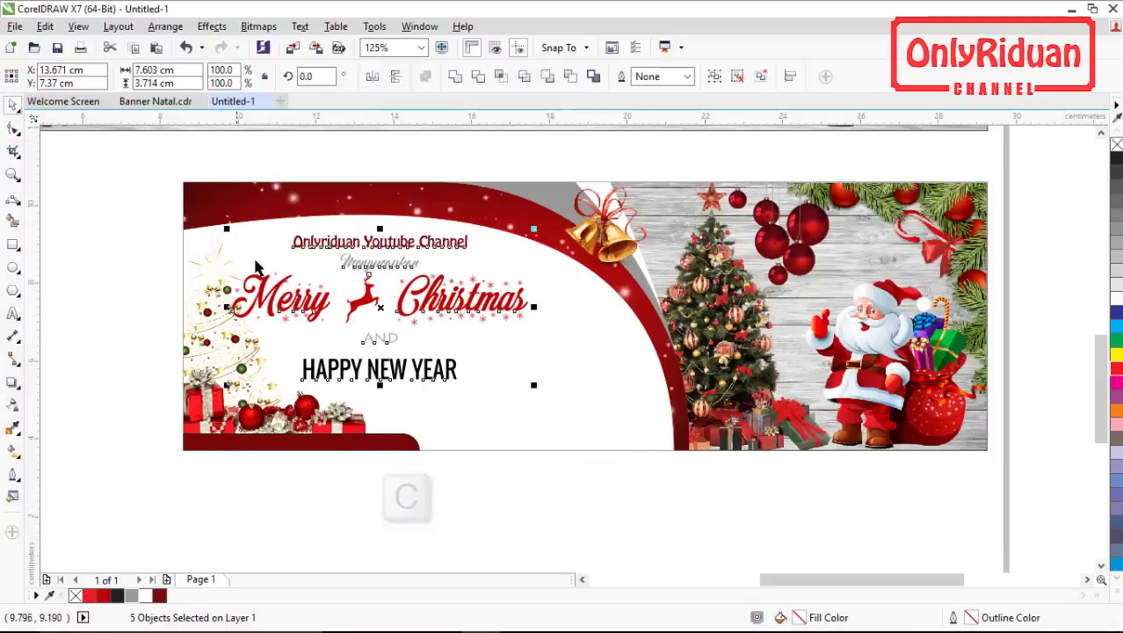
key("Right")
key("Right")
key("Right")
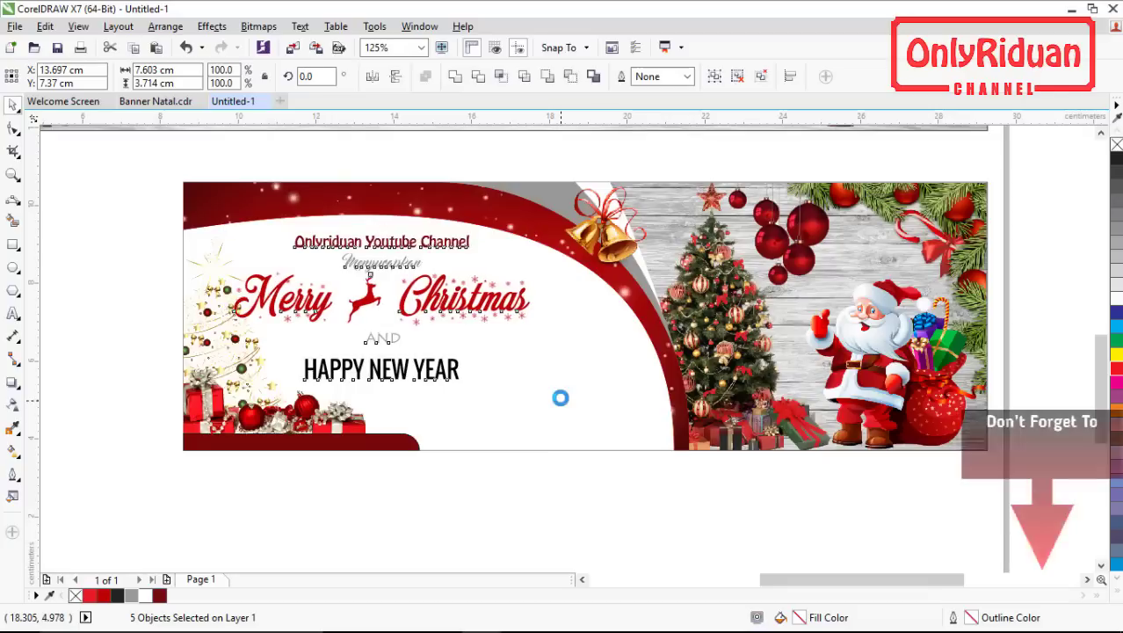
key("Down")
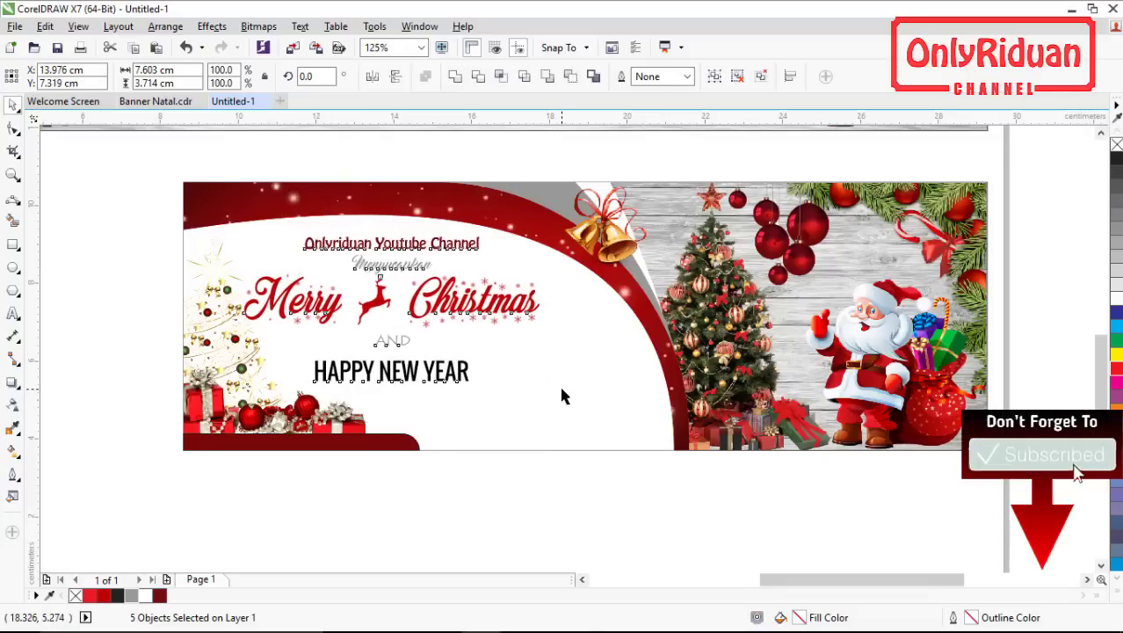
left_click(482, 476)
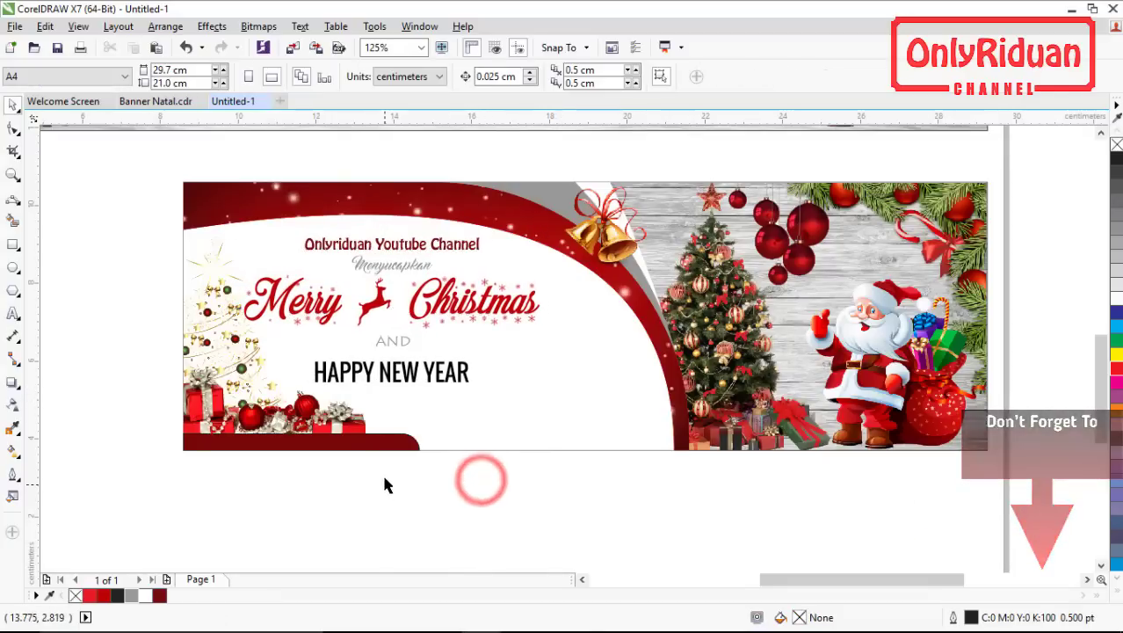
left_click(318, 450)
left_click(155, 100)
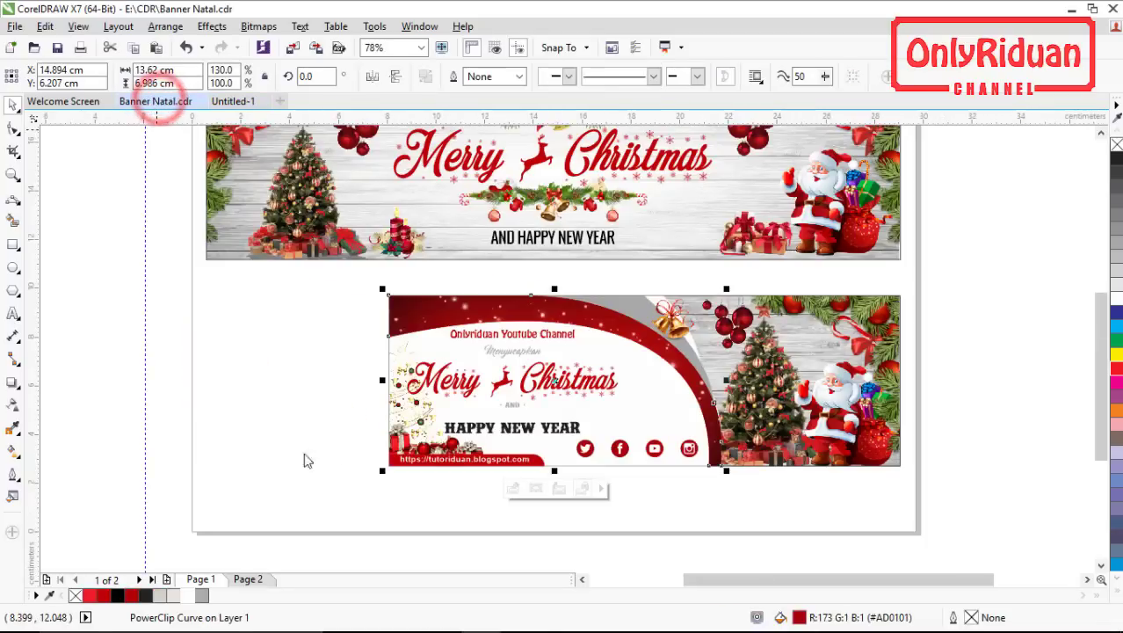
left_click(441, 463)
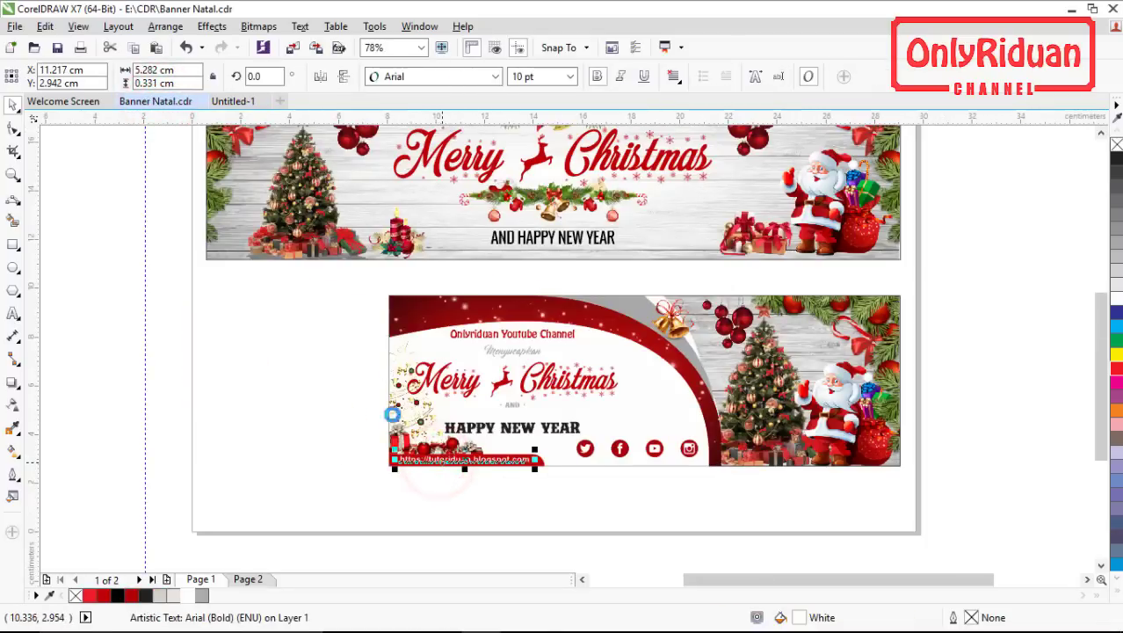
left_click(233, 101)
key("ctrl+v")
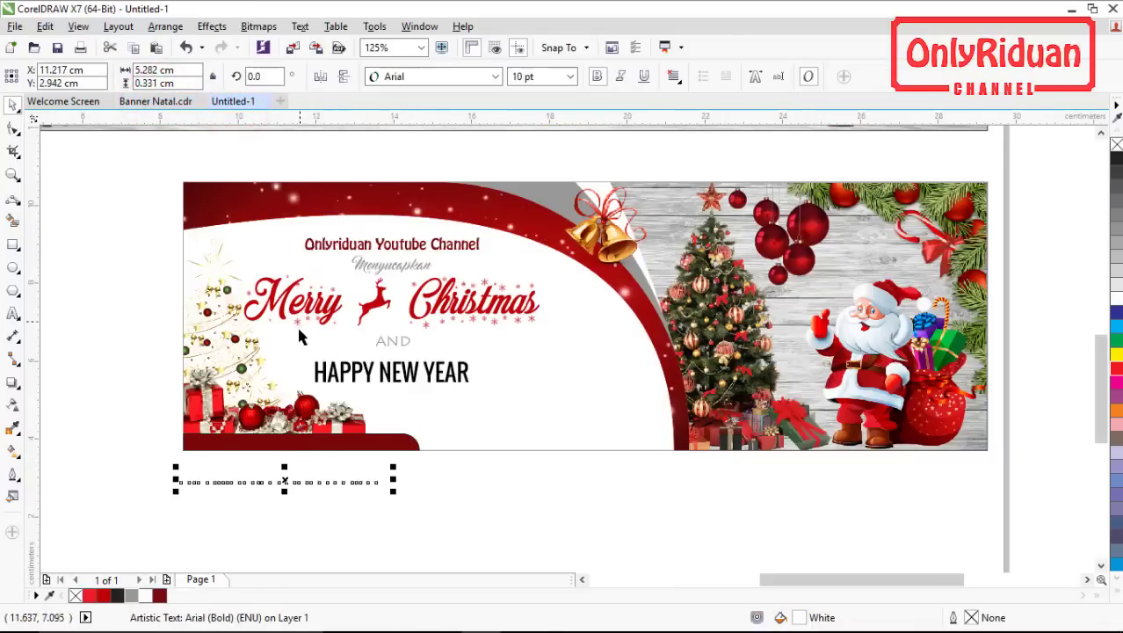
left_click_drag(296, 449, 297, 442)
scroll(299, 444, "up", 1)
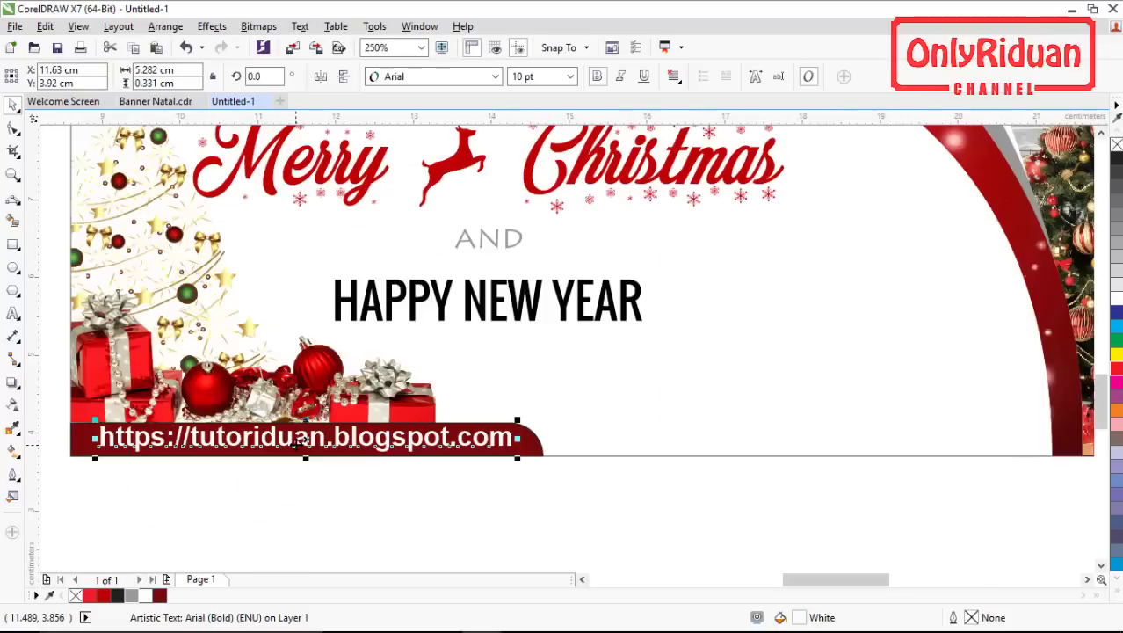
- Remove the dark red strip's outline and adjust the website address on it, shifting it slightly and scaling it down
left_click(534, 445)
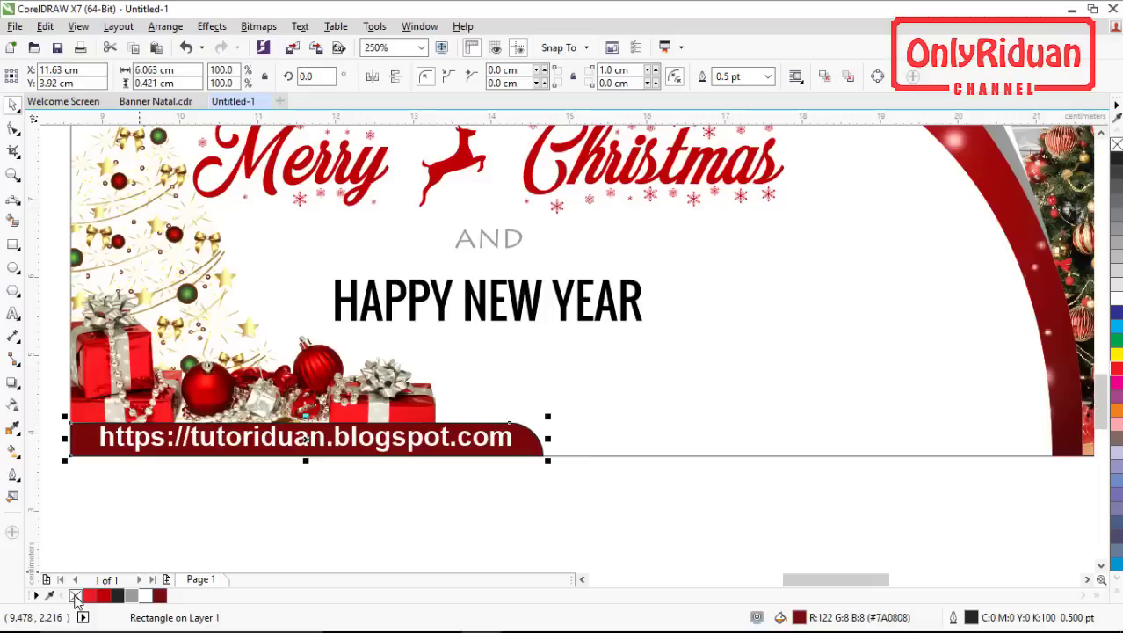
left_click(365, 508)
left_click(369, 442)
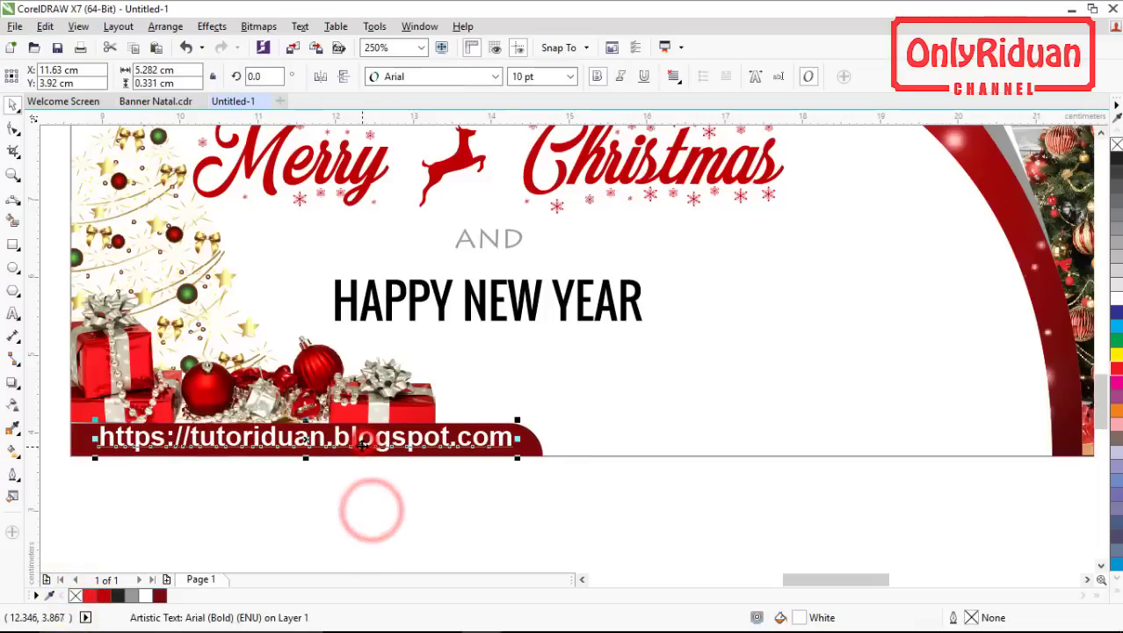
left_click_drag(380, 437, 382, 433)
scroll(382, 433, "down", 2)
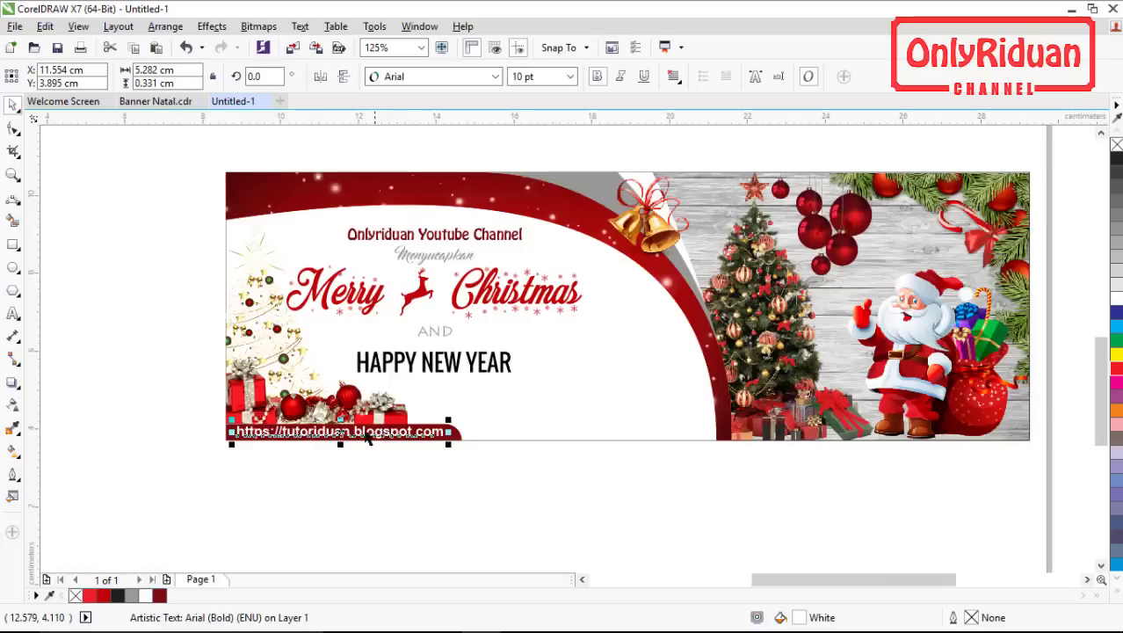
left_click_drag(448, 444, 441, 452)
left_click(478, 465)
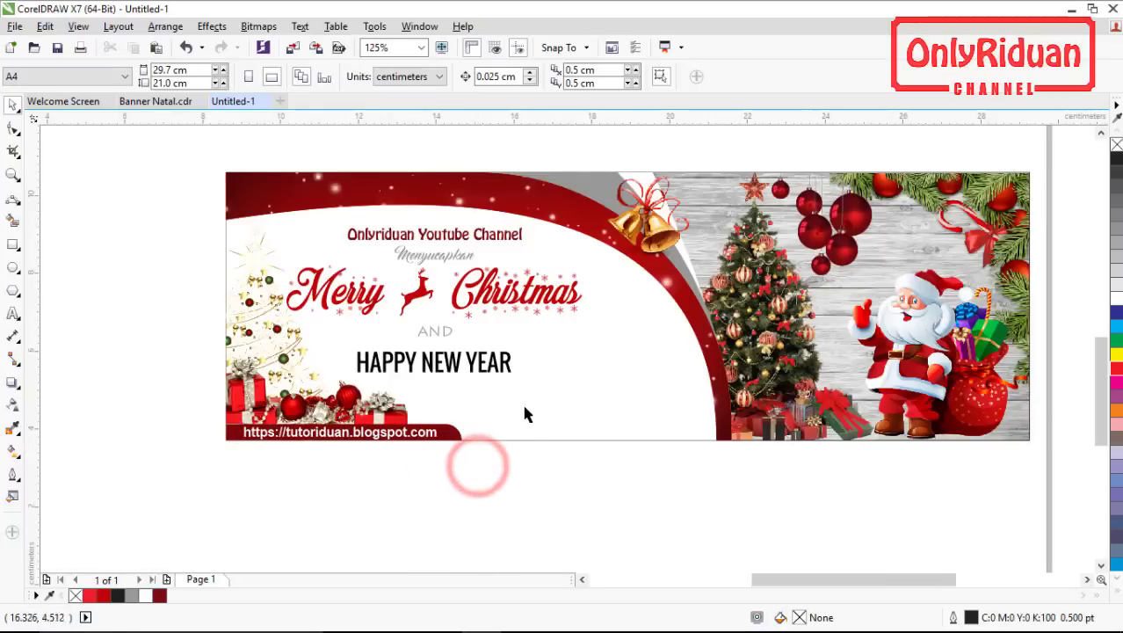
- Check the reference in Banner Natal.cdr and open the Kumpulanicon file from the Banner Natal folder
left_click(155, 101)
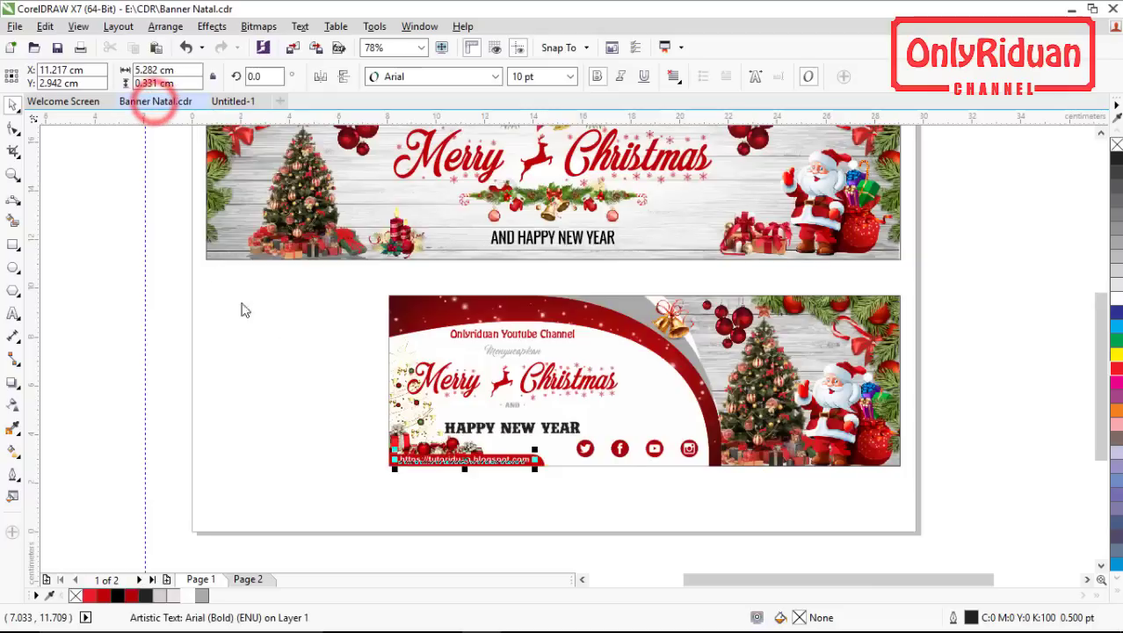
left_click(248, 579)
left_click(400, 619)
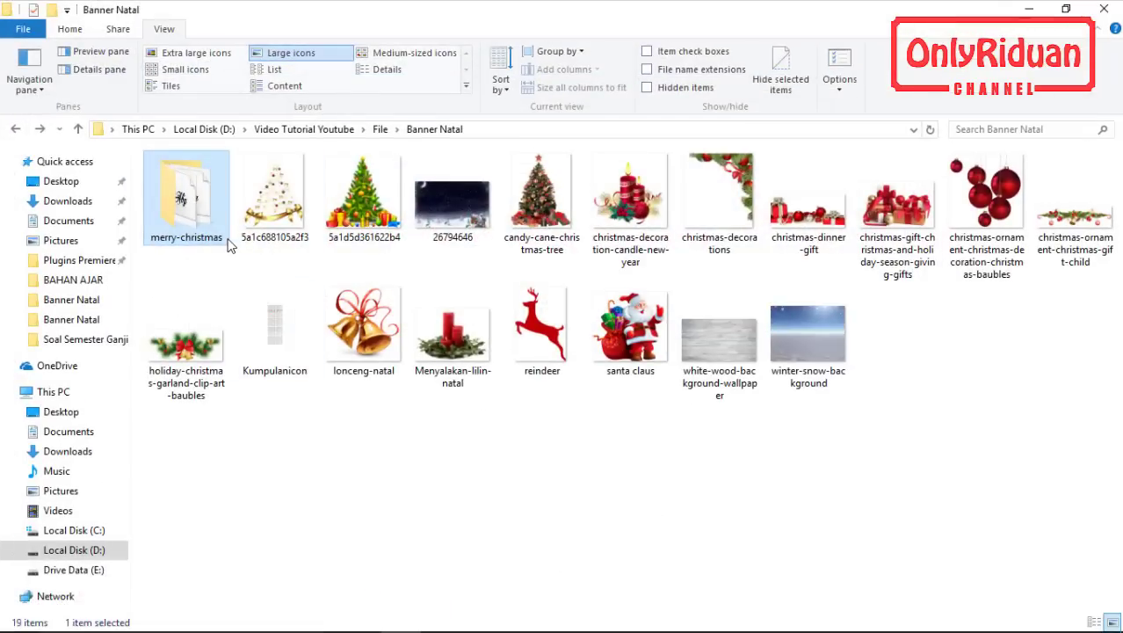
double_click(276, 327)
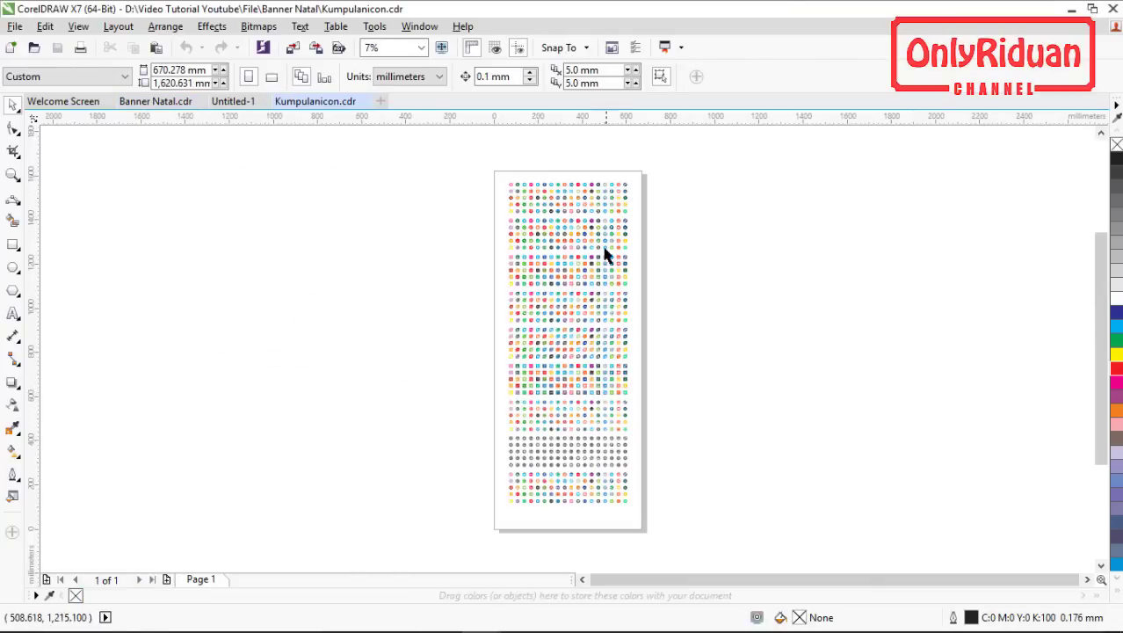
- Select and copy the round Twitter bird, Facebook, Instagram and YouTube icons from the circular icon set
scroll(602, 250, "up", 4)
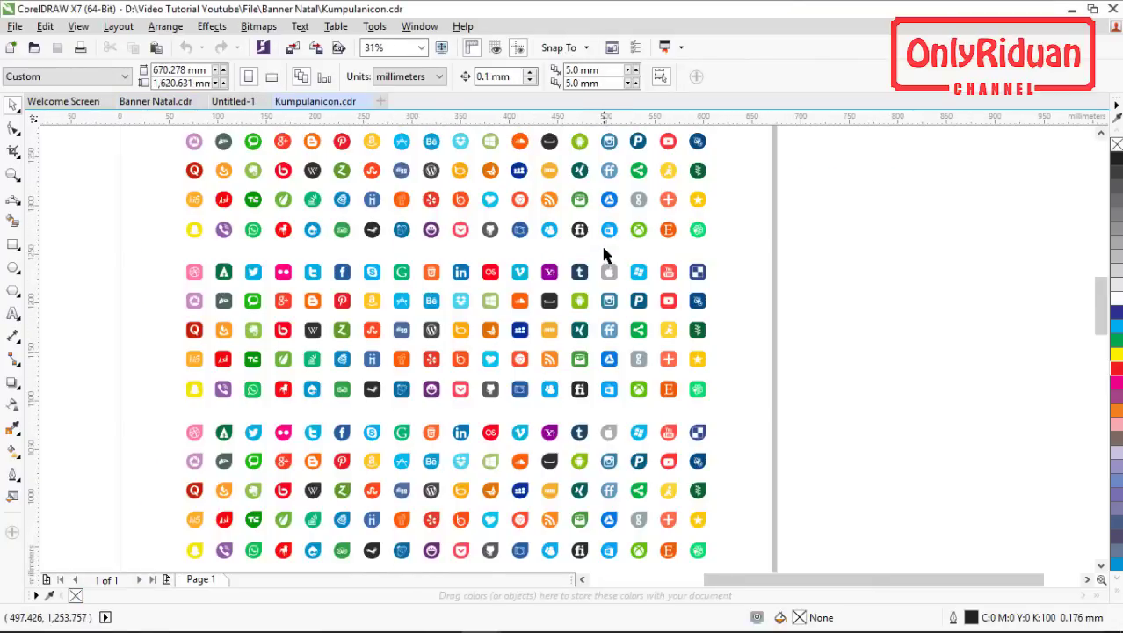
scroll(1100, 305, "down", 3)
left_click(1100, 132)
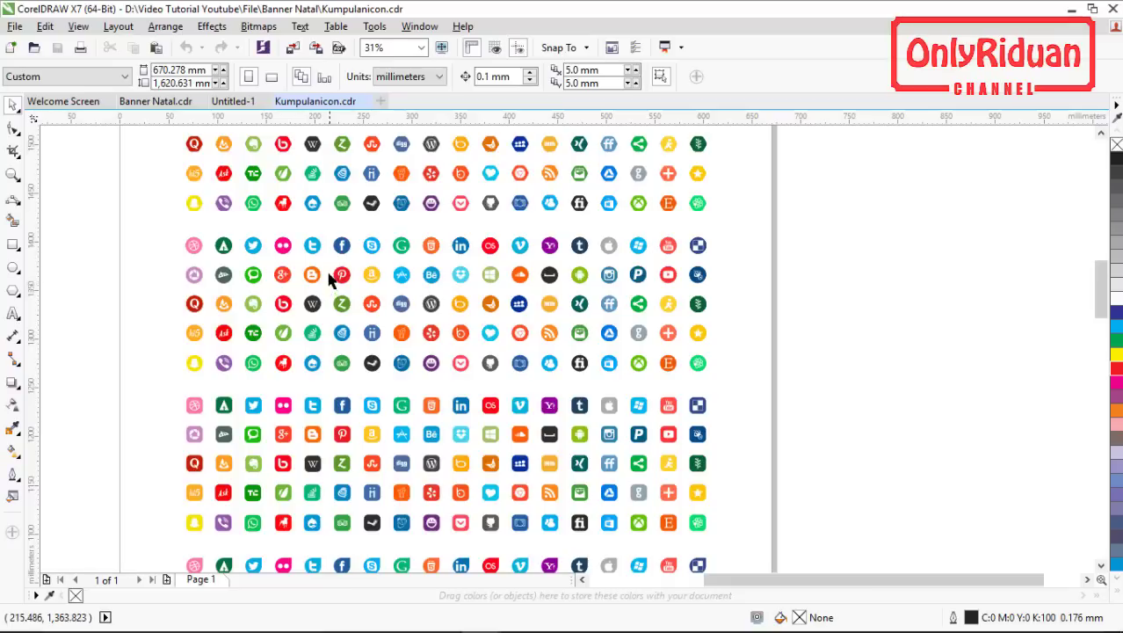
left_click(254, 248)
left_click(257, 254)
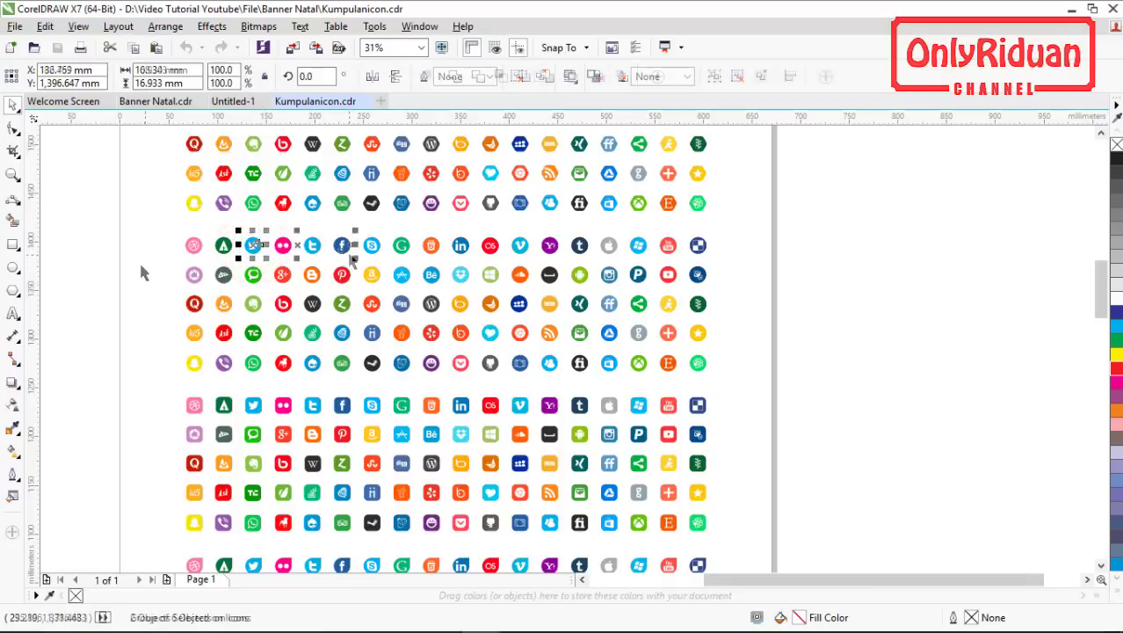
left_click(141, 266)
left_click(252, 249)
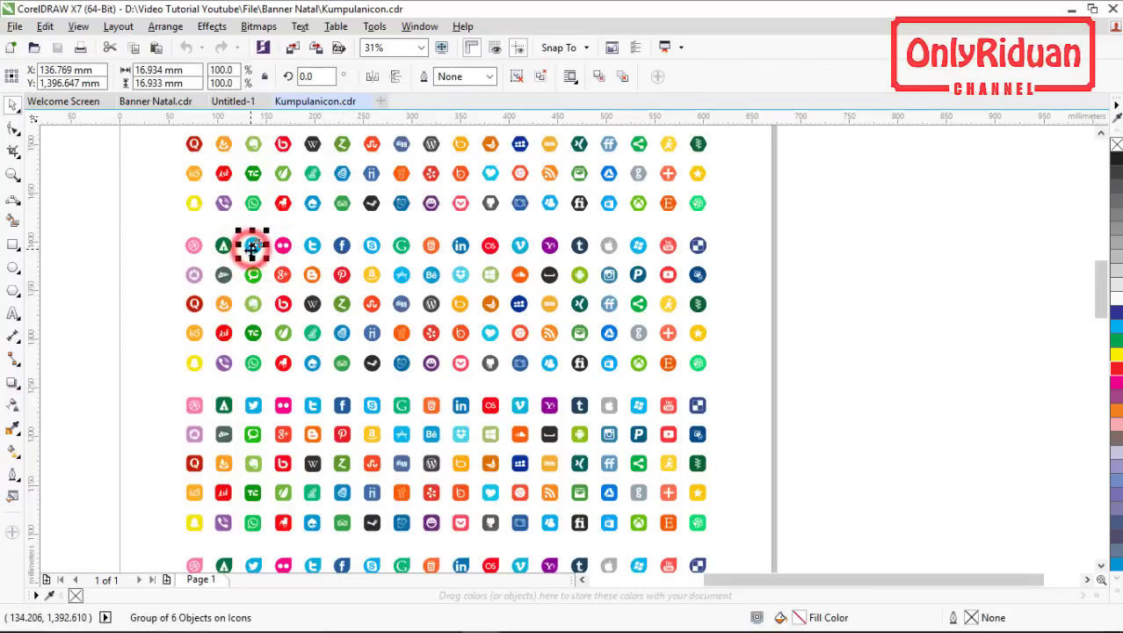
left_click(343, 252, "shift")
left_click(610, 276, "shift")
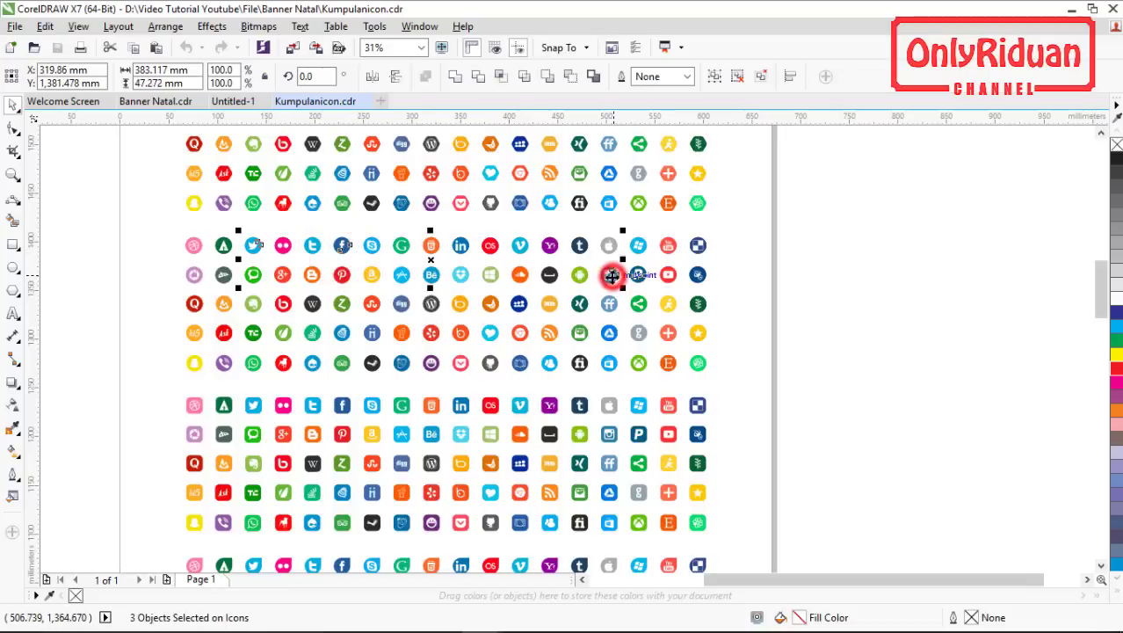
left_click(668, 278, "shift")
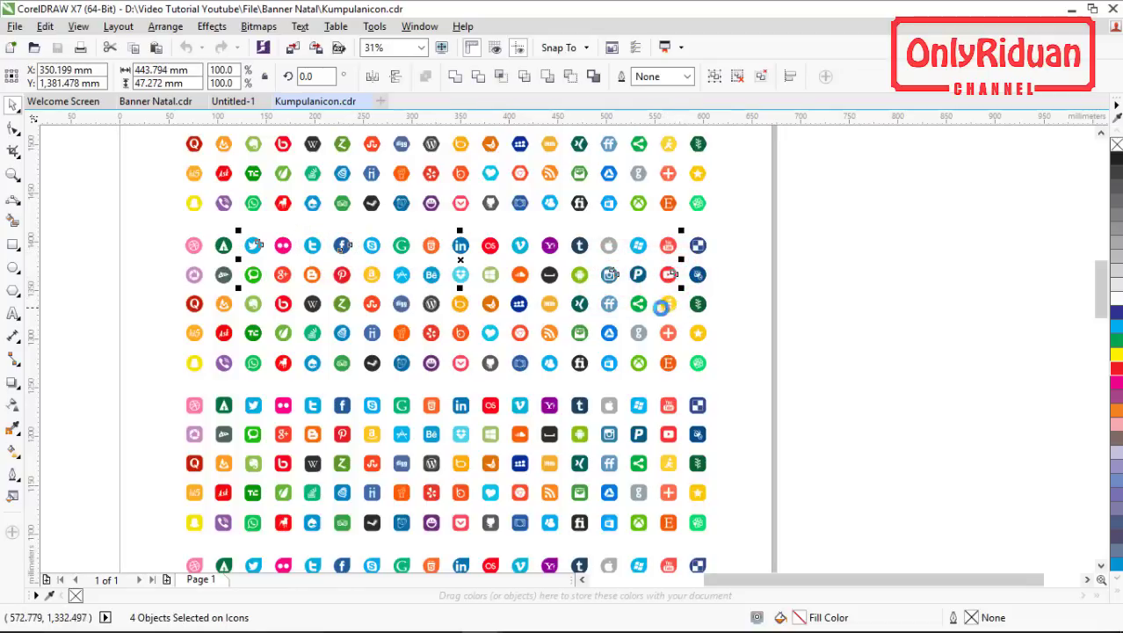
- Paste the four social media icons into Untitled-1 and move them onto the page just below the second banner
left_click(233, 101)
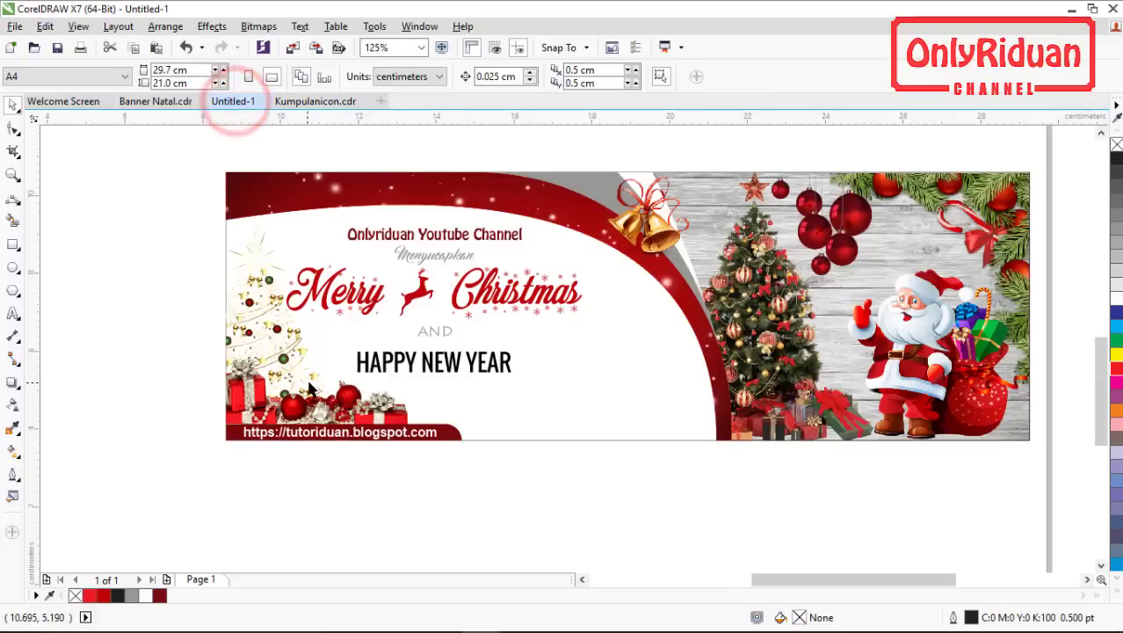
key("ctrl+v")
scroll(375, 351, "down", 6)
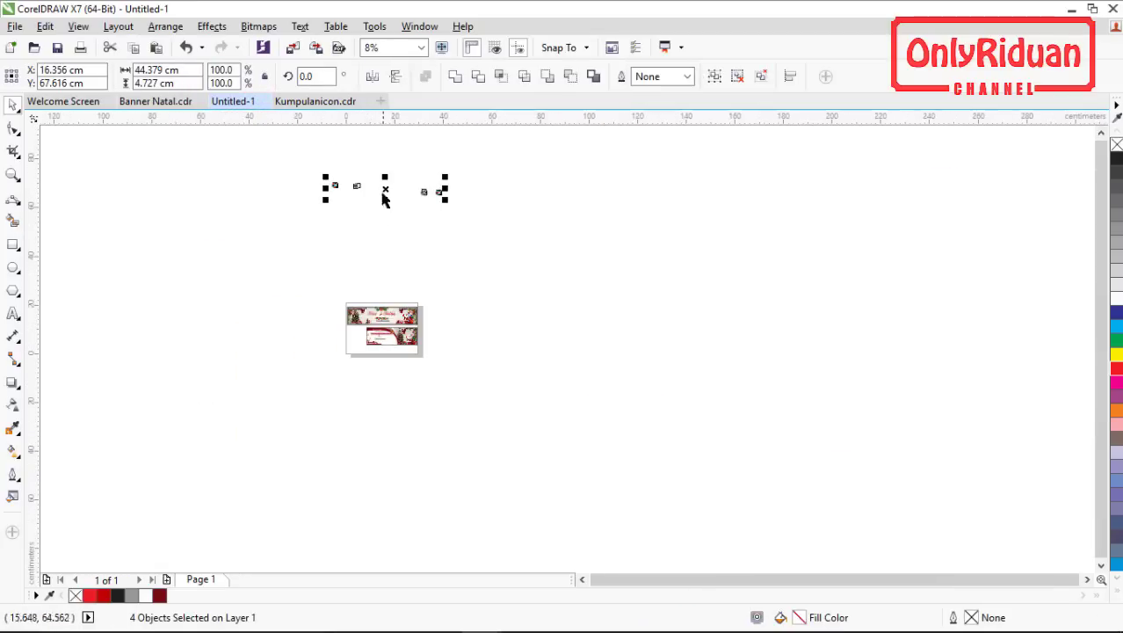
left_click_drag(385, 187, 394, 371)
scroll(394, 371, "up", 3)
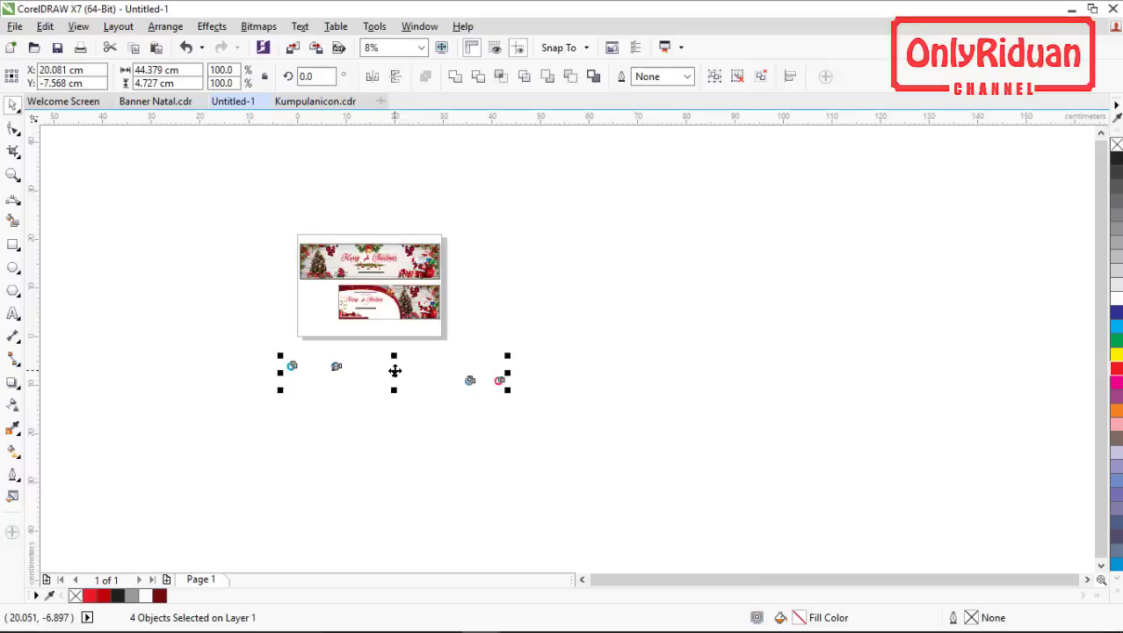
left_click_drag(615, 414, 316, 430)
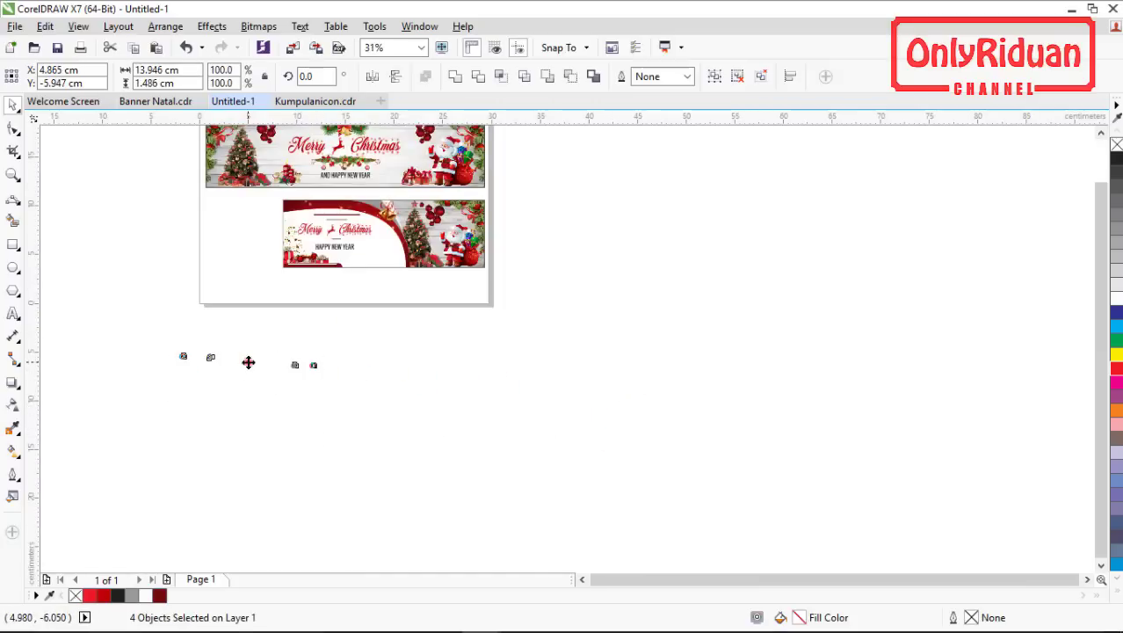
left_click_drag(248, 361, 358, 290)
scroll(354, 289, "up", 3)
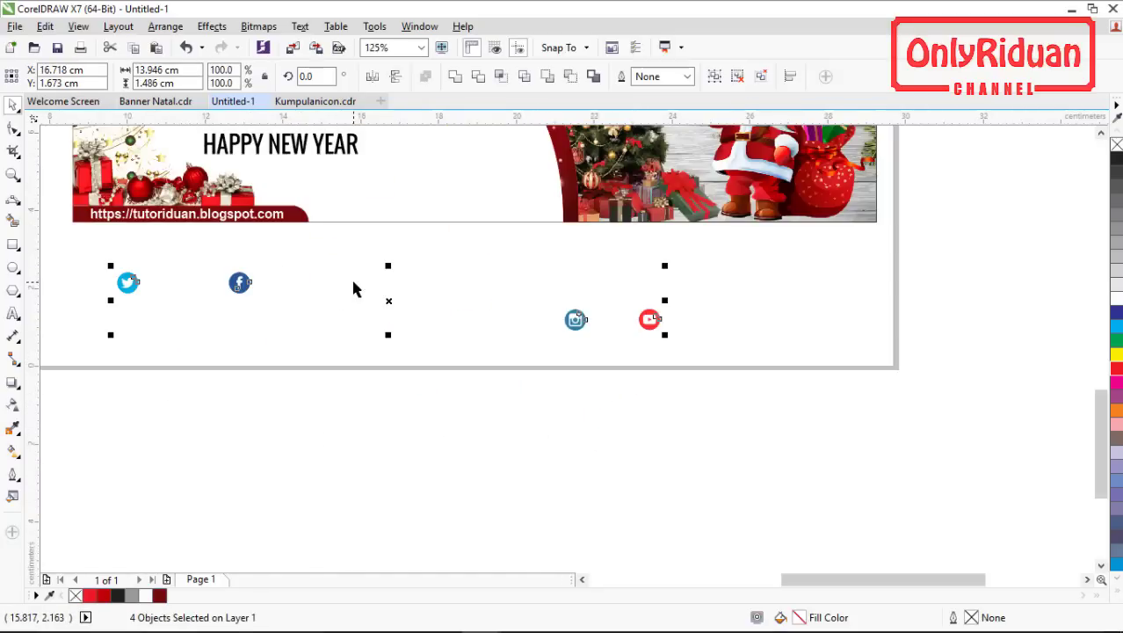
- Ungroup the four pasted social media icons and clear the selection
left_click(285, 390)
left_click_drag(709, 382, 96, 254)
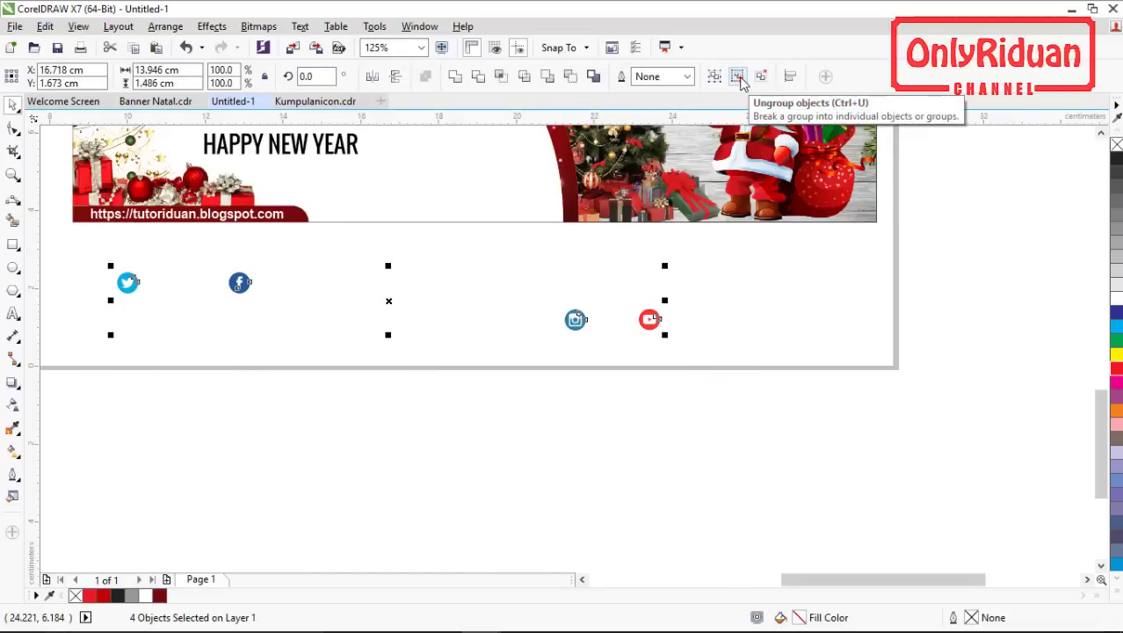
left_click(739, 77)
left_click(594, 411)
- Fill the background circles of the YouTube, Instagram, Facebook and Twitter icons with the document's dark red (#BF0000)
left_click(649, 332)
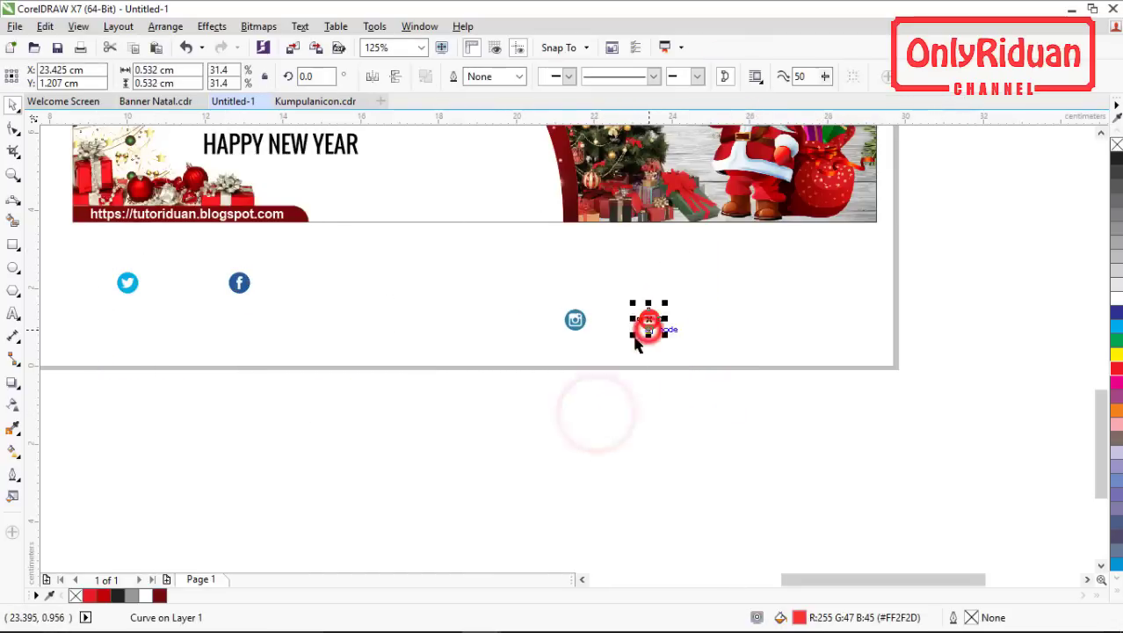
left_click(103, 596)
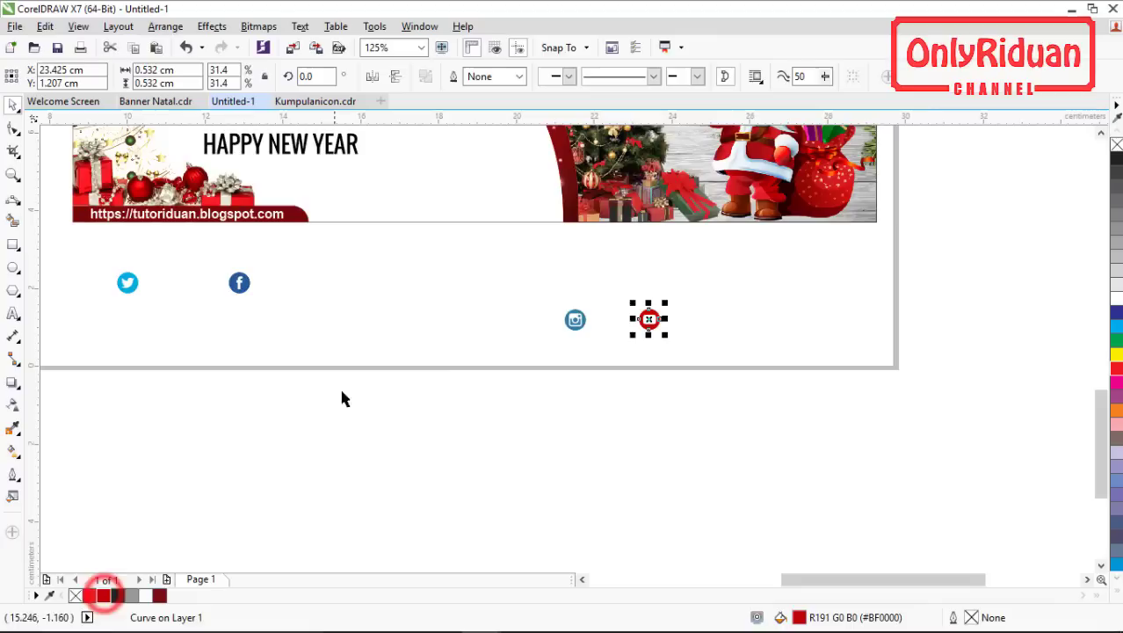
left_click(576, 320)
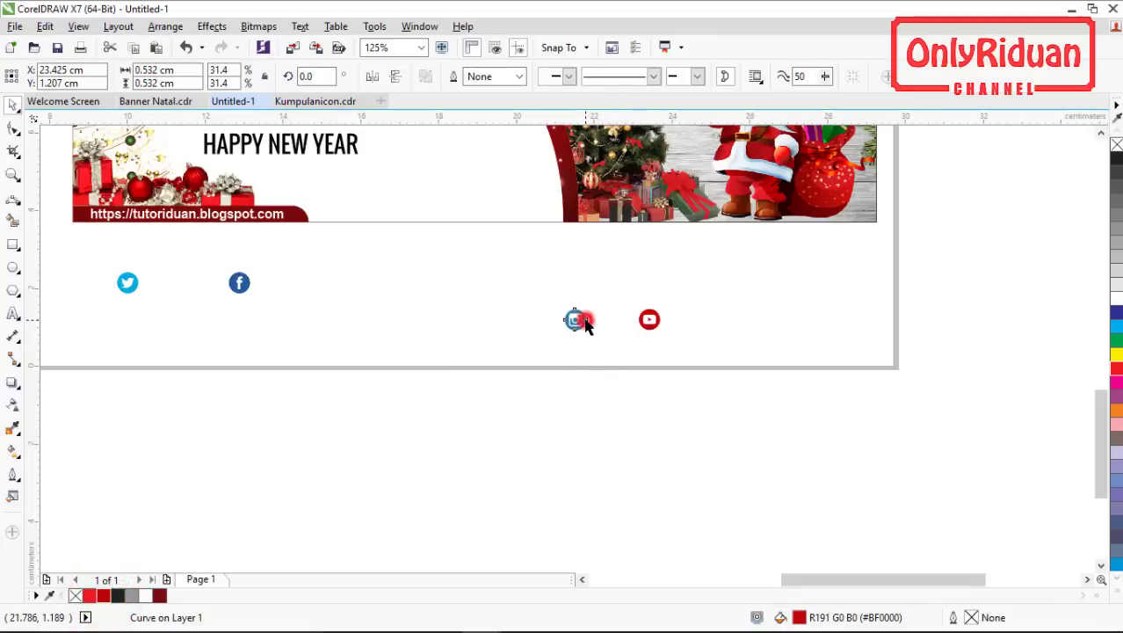
left_click(104, 596)
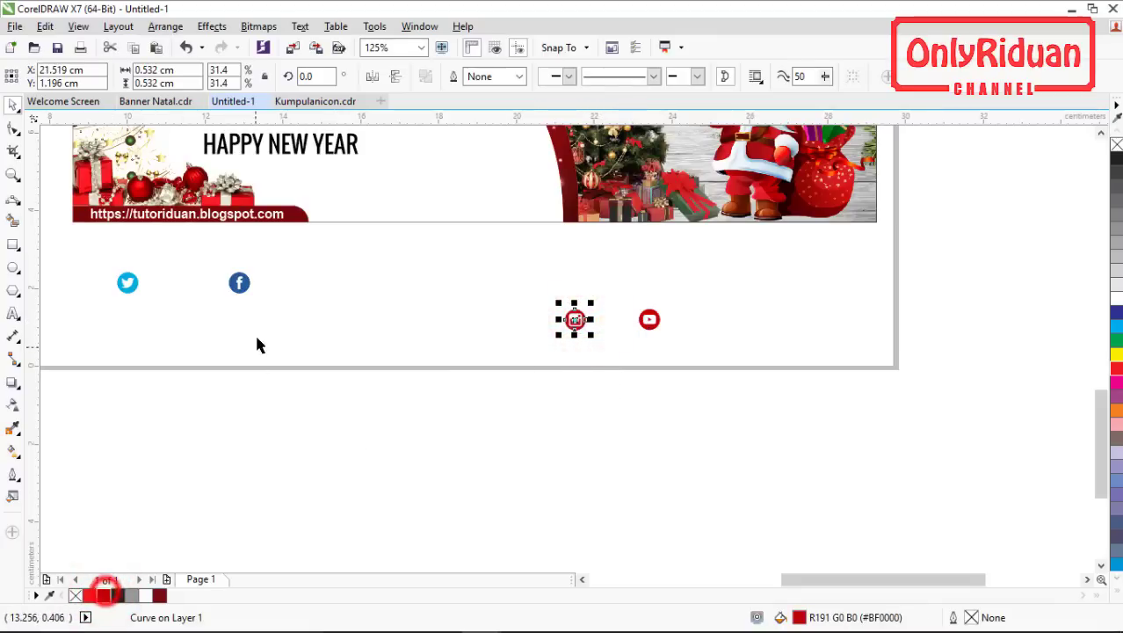
left_click(240, 283)
left_click(104, 596)
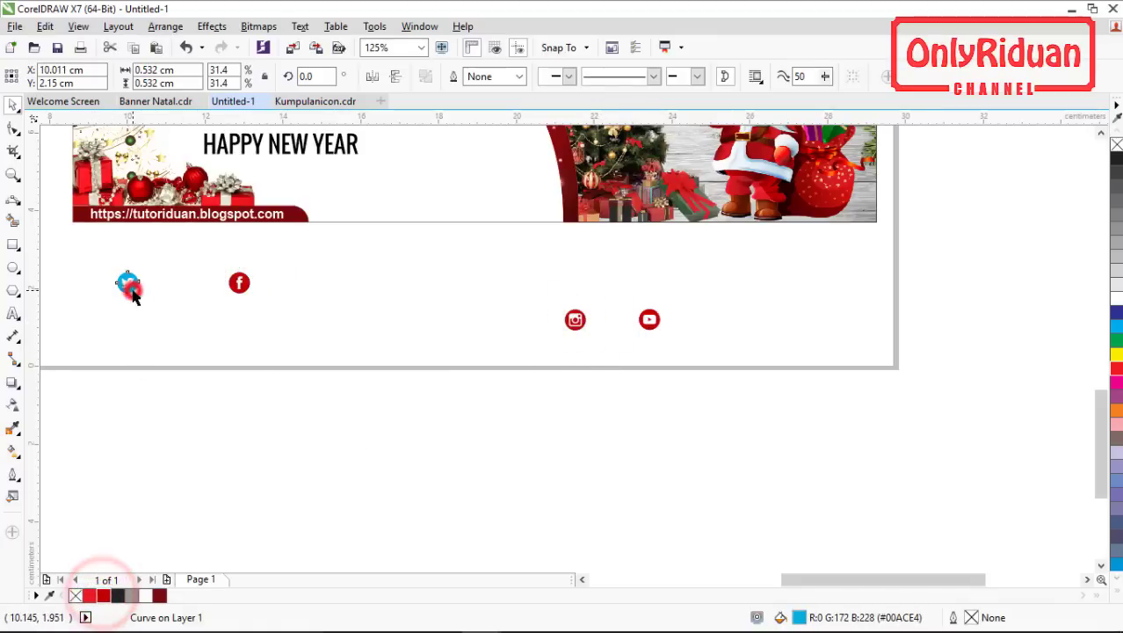
left_click(128, 282)
left_click(104, 595)
left_click(208, 406)
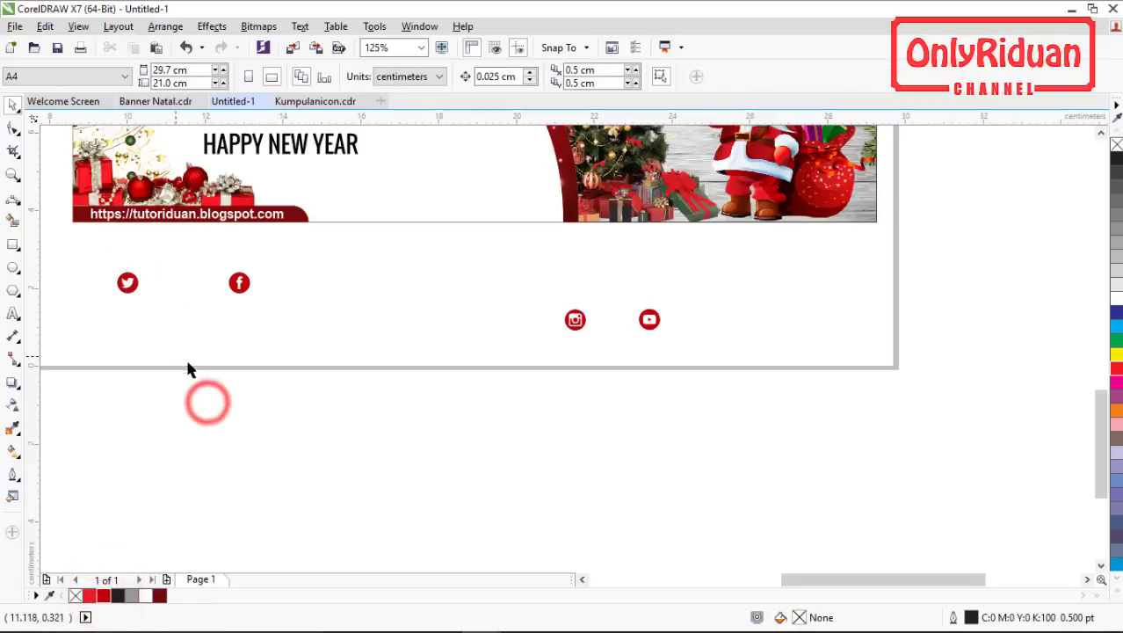
- Arrange the Twitter, Facebook, Instagram and YouTube icons in a row on the second banner, beside the website strip
left_click_drag(184, 358, 91, 251)
left_click_drag(130, 283, 338, 197)
mouse_move(306, 359)
left_mouse_down()
mouse_move(215, 264)
mouse_move(389, 206)
mouse_move(368, 193)
mouse_move(376, 198)
left_mouse_up()
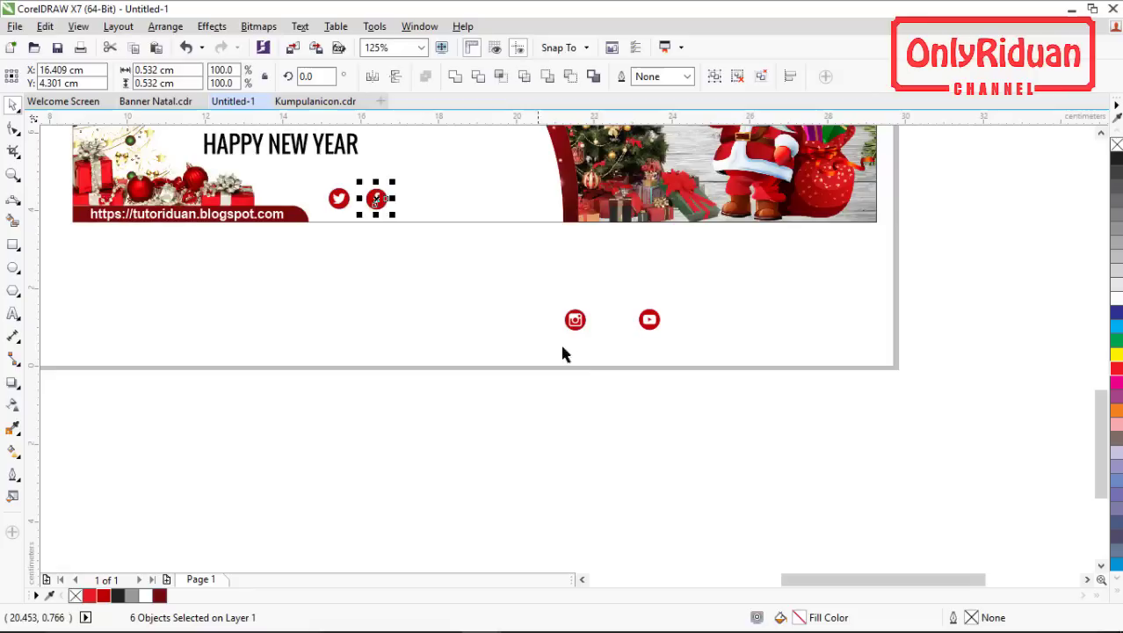
mouse_move(605, 355)
left_mouse_down()
mouse_move(581, 300)
mouse_move(418, 211)
mouse_move(411, 195)
left_mouse_up()
left_click_drag(629, 303, 692, 358)
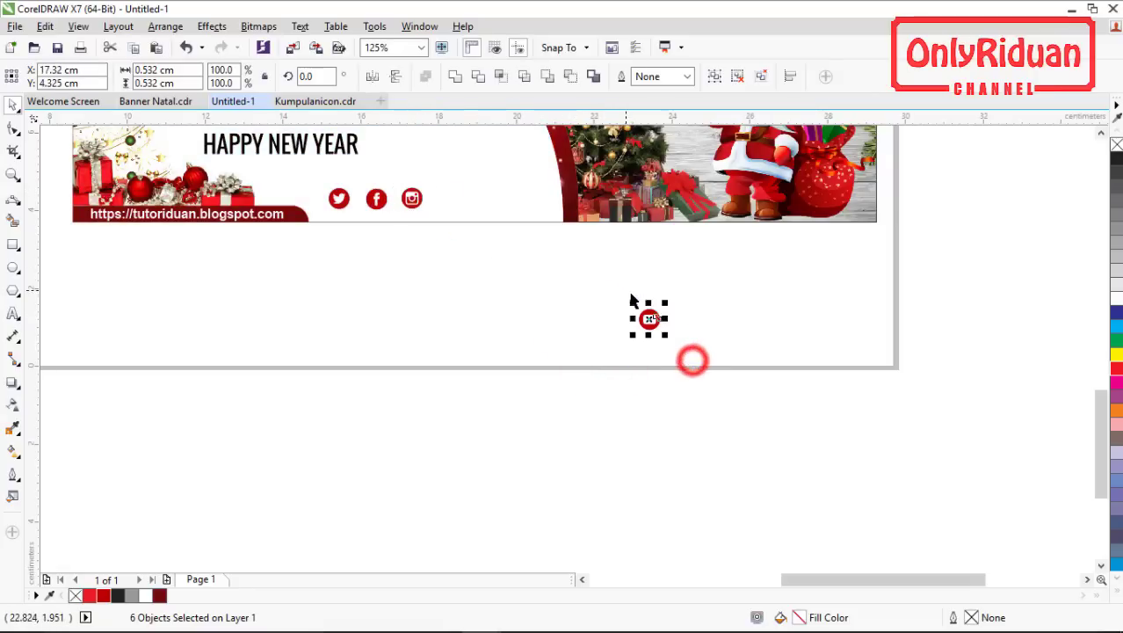
left_click_drag(649, 319, 450, 201)
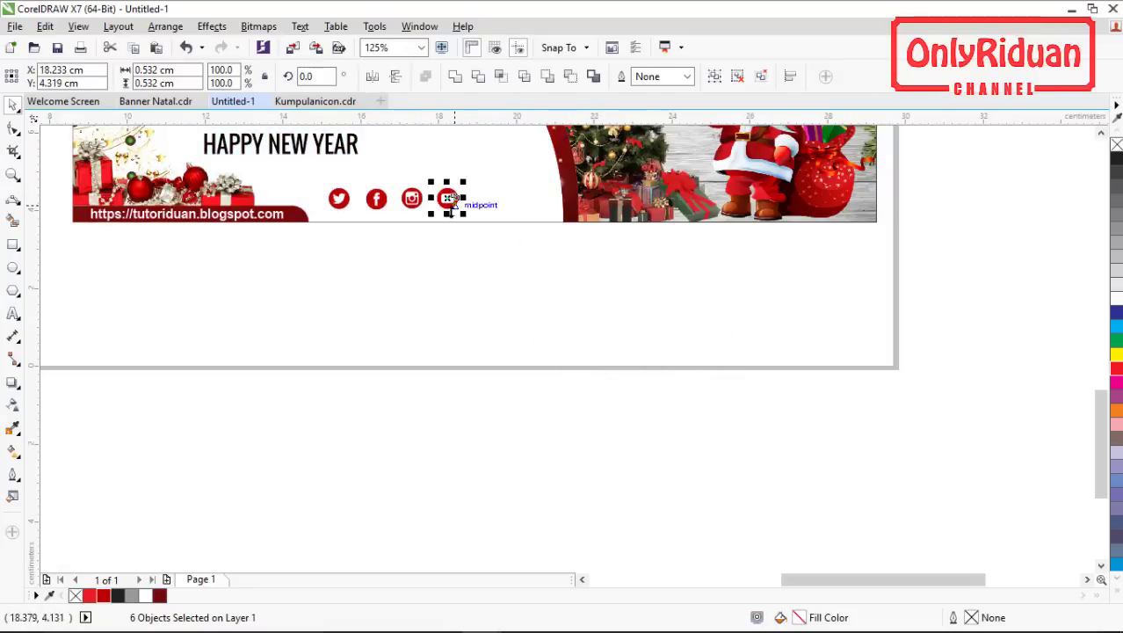
- Align the four social media icons on a common horizontal centre line and shift the row slightly right
left_click_drag(520, 287, 293, 169)
key("e")
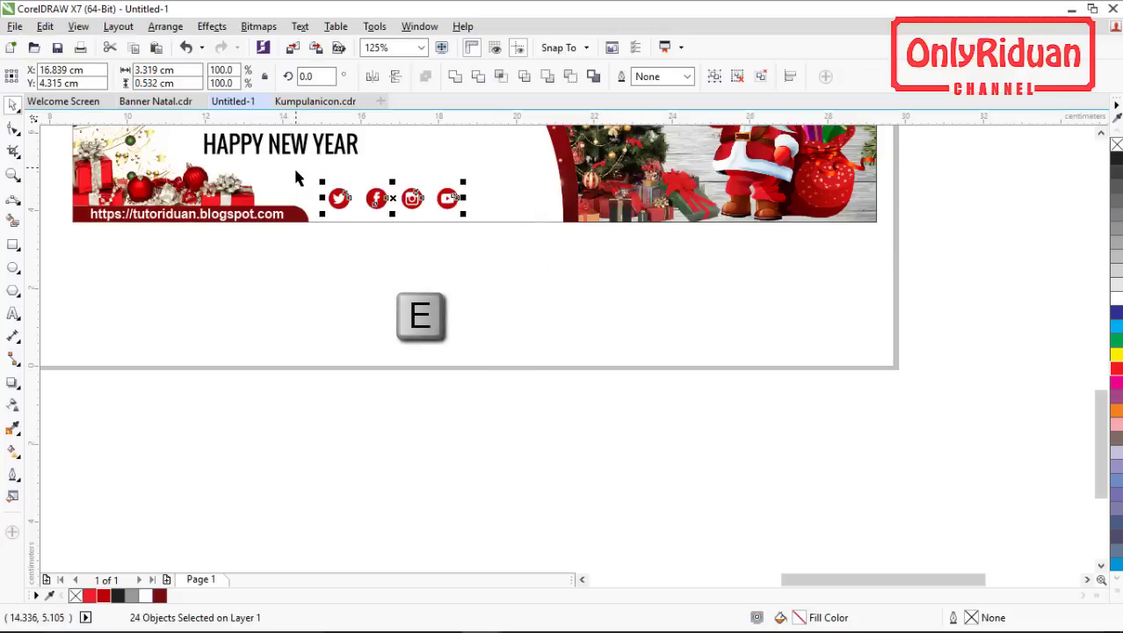
left_click(473, 242)
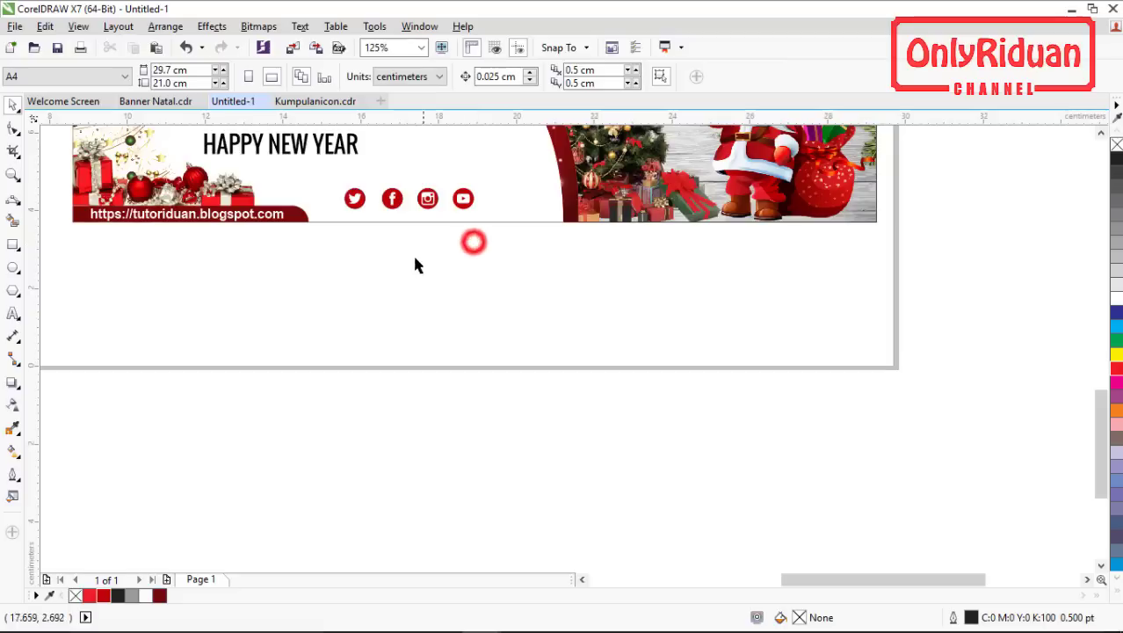
- Group all objects of the upper Merry Christmas banner
left_click(1098, 132)
left_click(1098, 132)
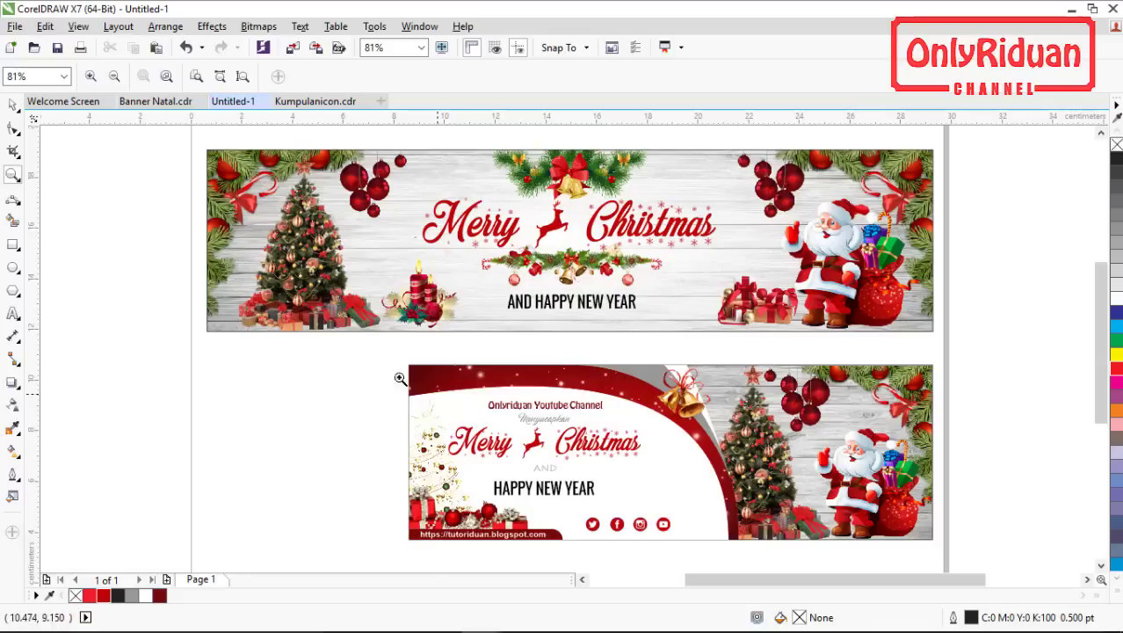
left_click(10, 105)
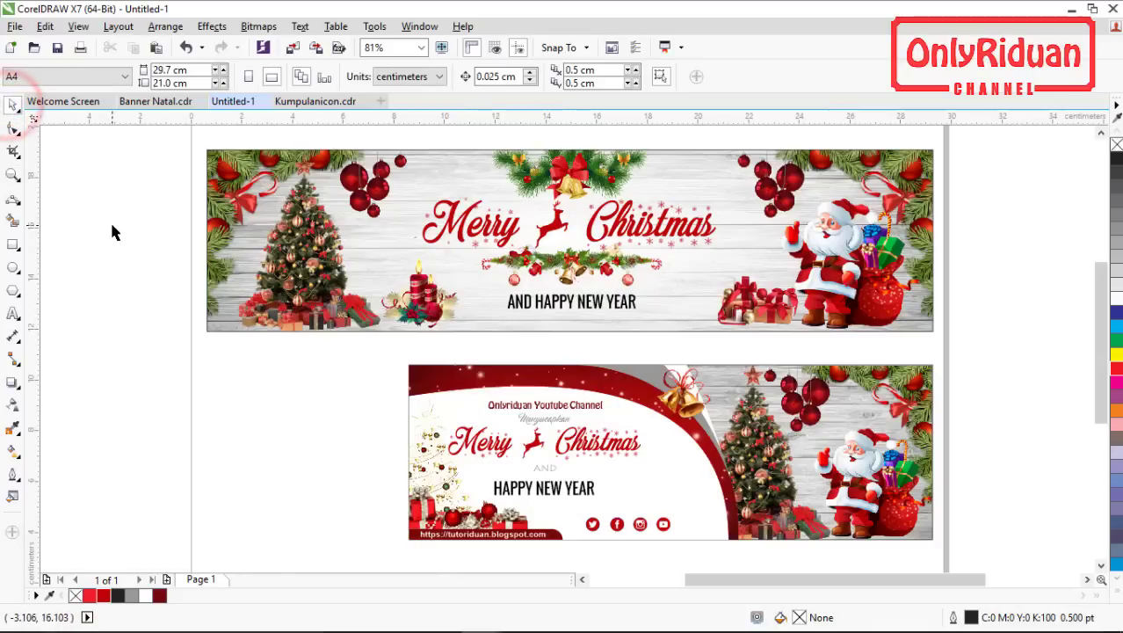
left_click_drag(174, 138, 951, 341)
key("ctrl+g")
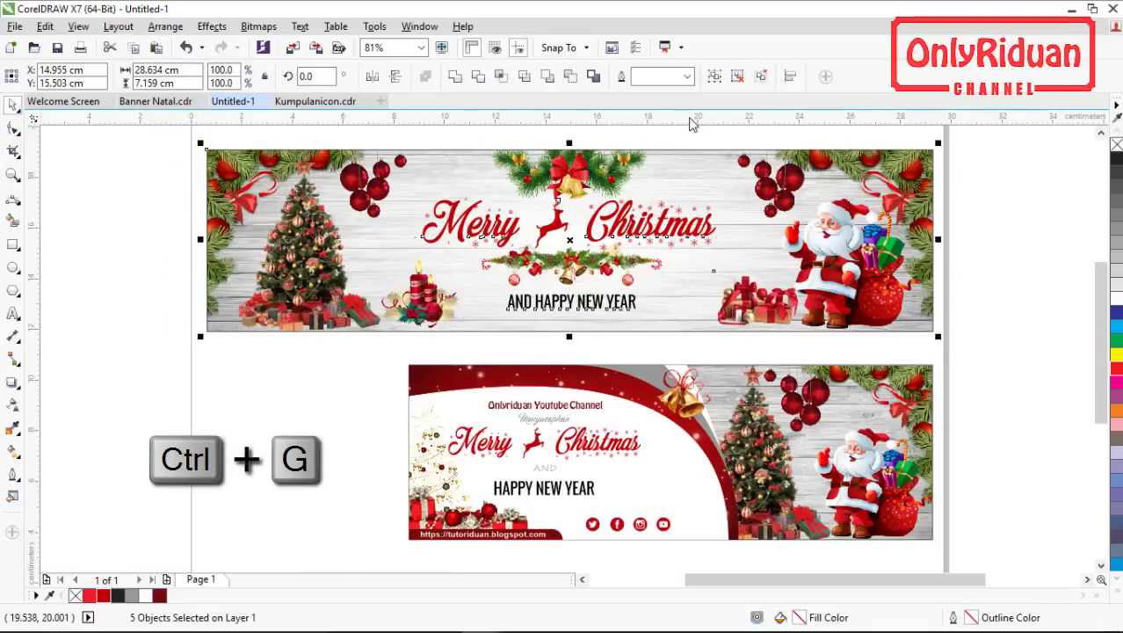
left_click(714, 76)
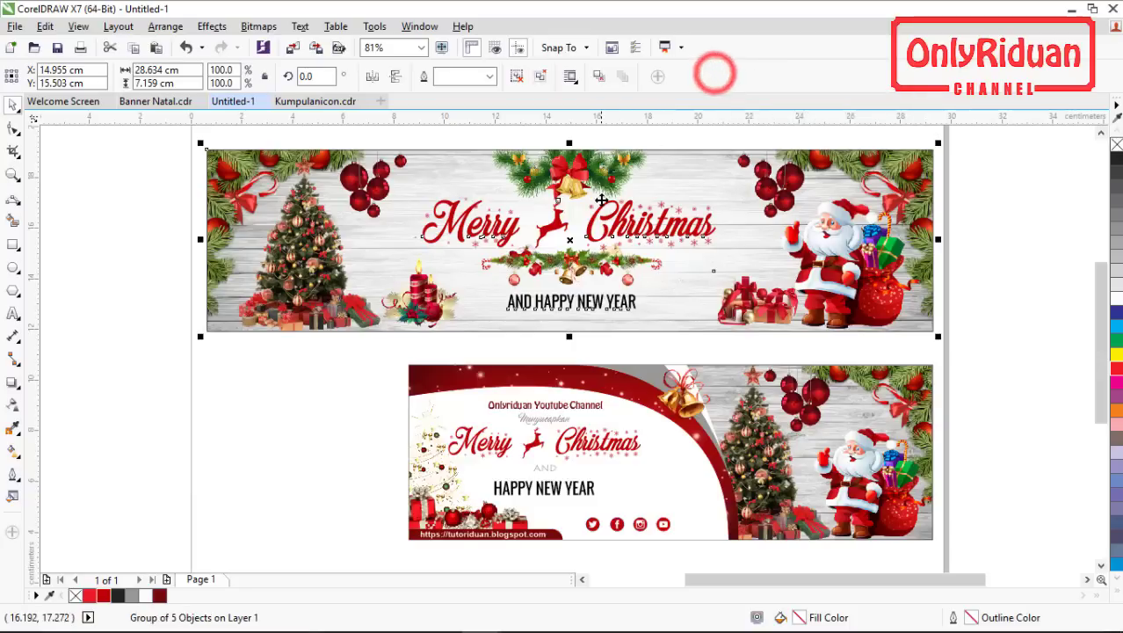
- Start exporting the grouped banner and choose the Video Tutorial Youtube > File > Banner Natal folder on drive D as destination
left_click(15, 26)
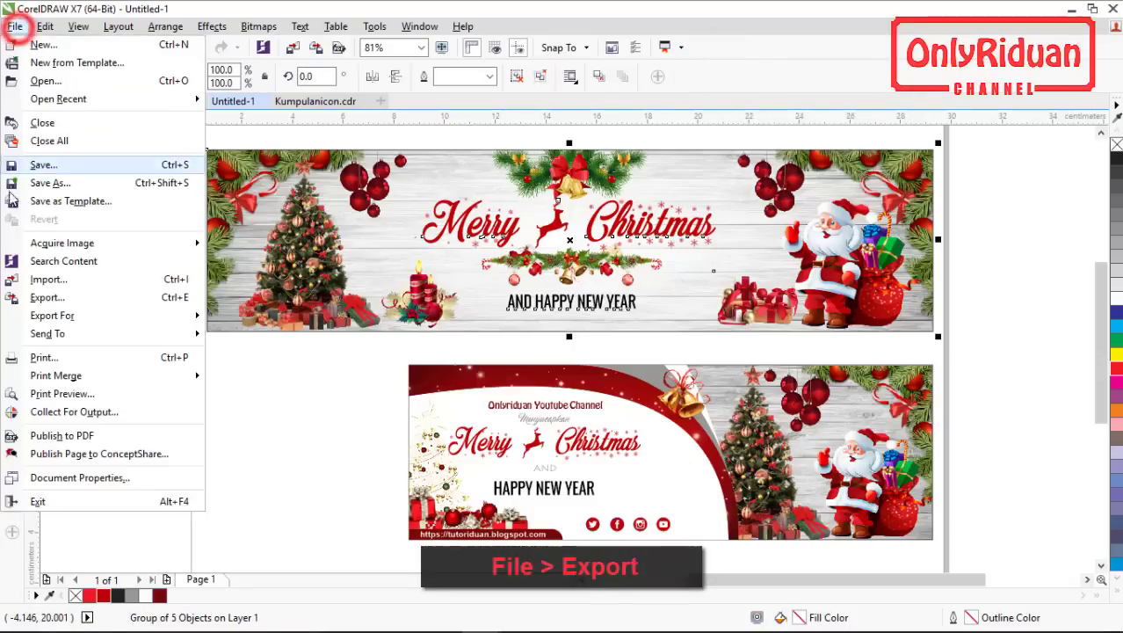
left_click(51, 297)
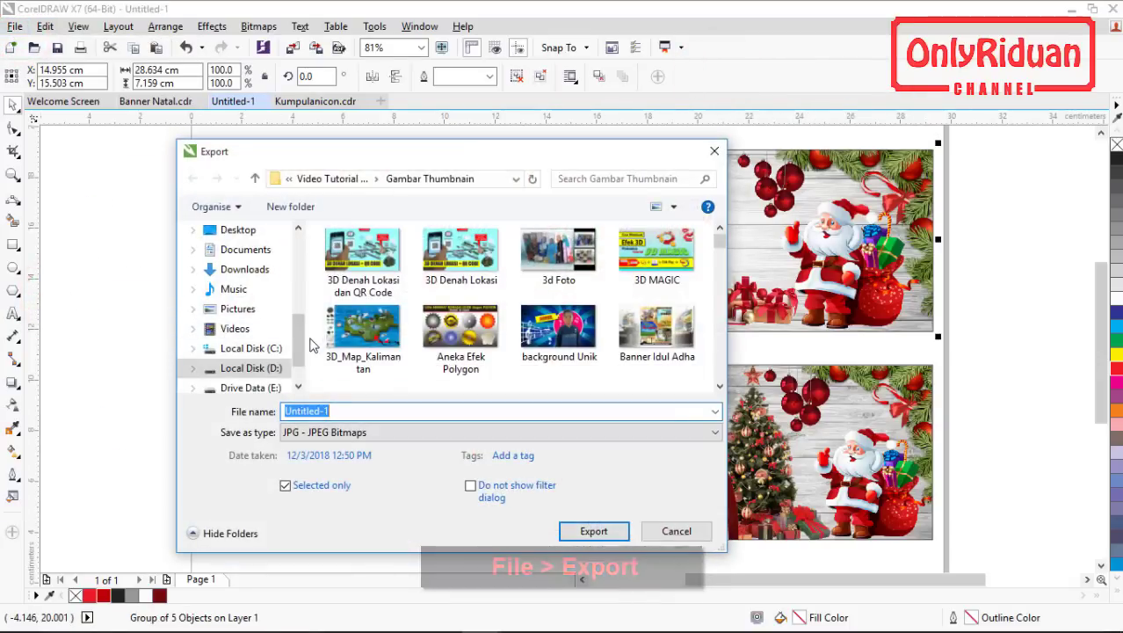
left_click_drag(301, 346, 300, 354)
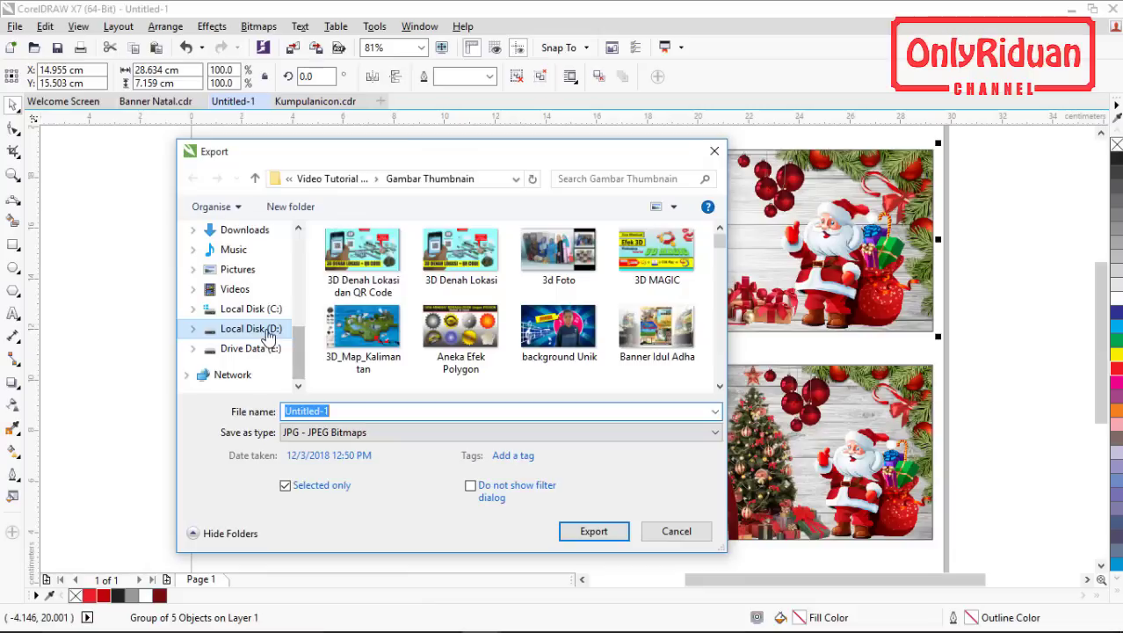
left_click(266, 330)
double_click(360, 306)
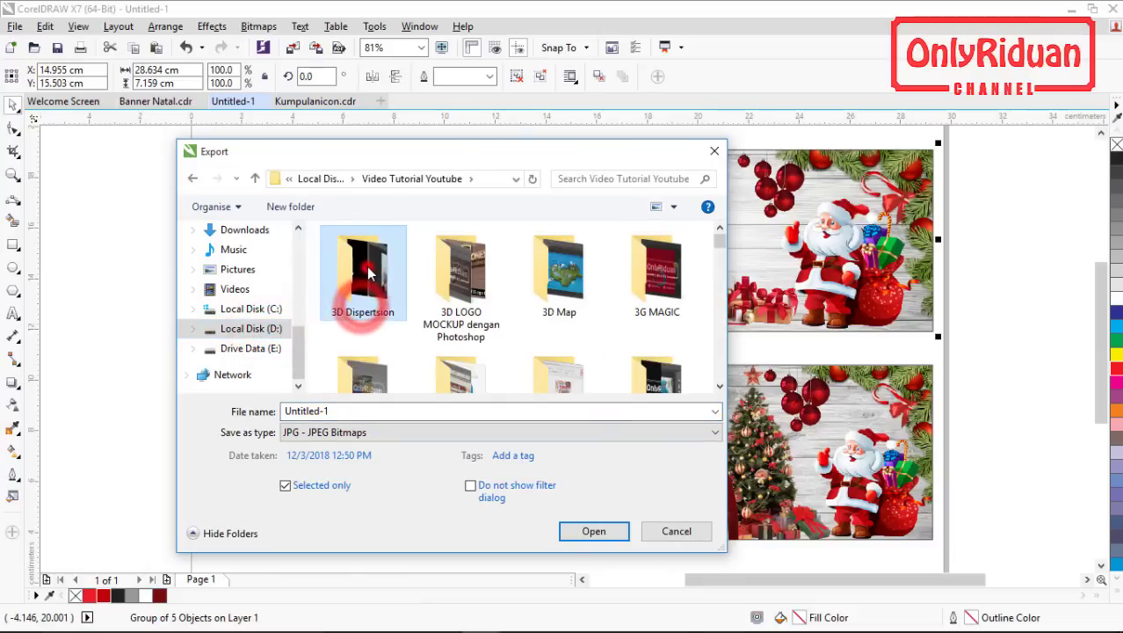
left_click(372, 271)
scroll(371, 271, "down", 5)
double_click(366, 255)
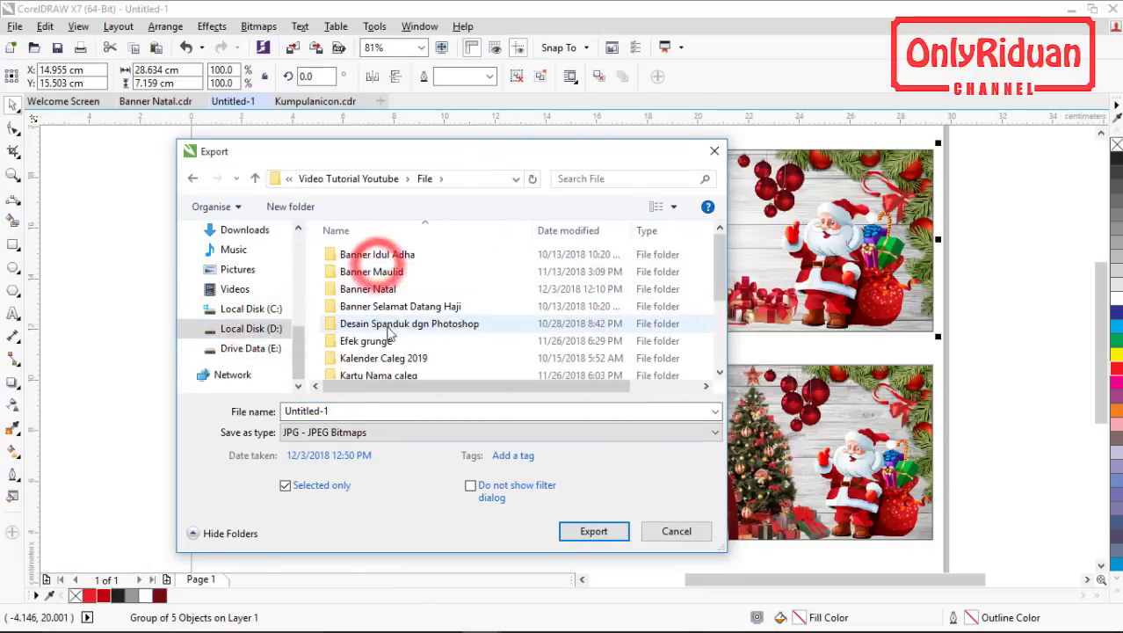
double_click(375, 291)
- Name the selected-only JPG export "Banner Natal 1x4m" and continue to its JPEG export settings
left_click(351, 410)
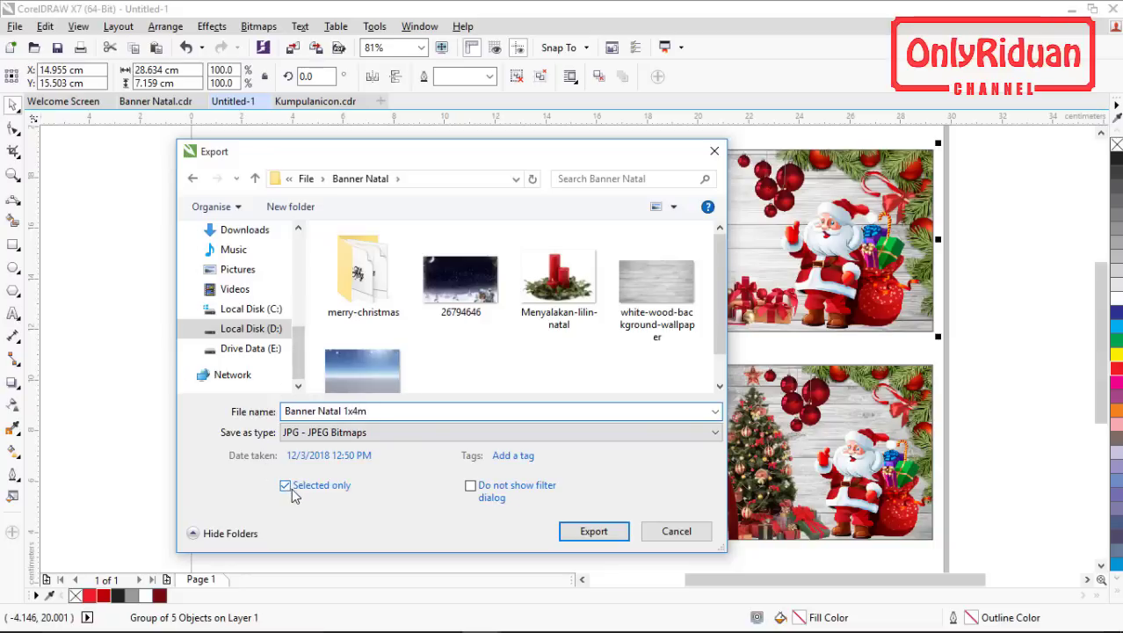
left_click_drag(383, 160, 251, 162)
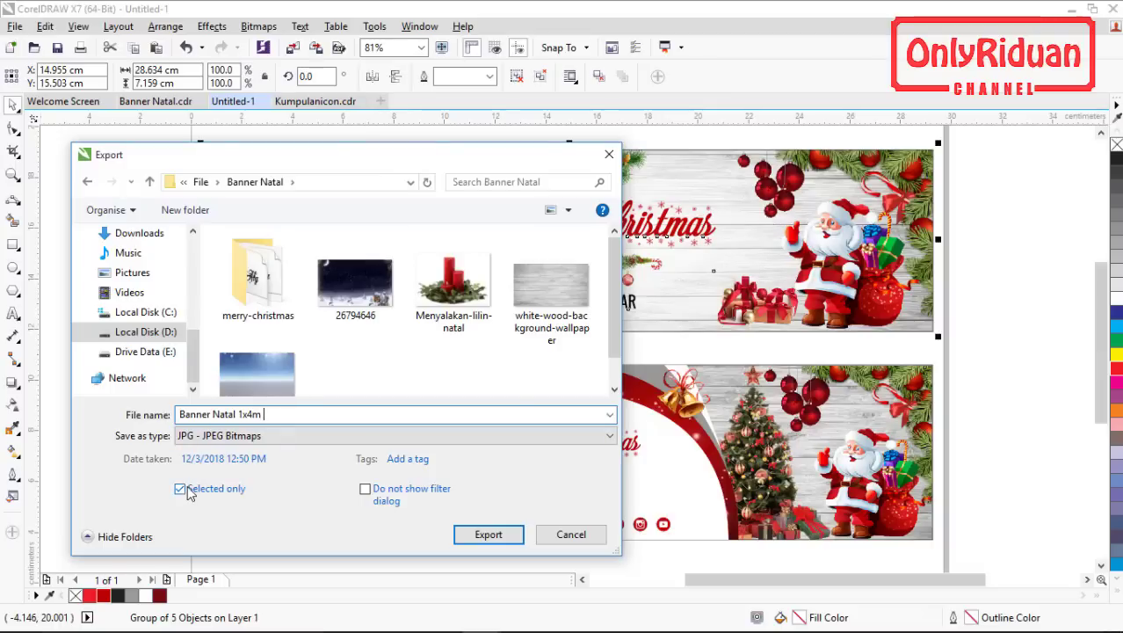
left_click(492, 532)
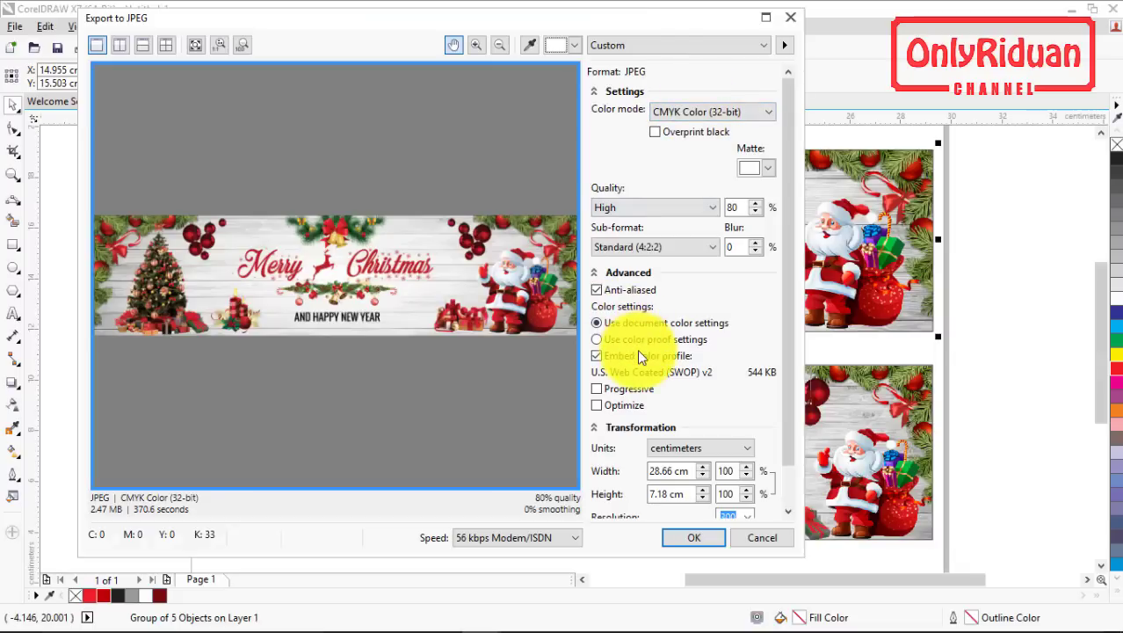
- Set the JPEG export of the upper banner to a resolution of 96 and a width of 400 cm
scroll(792, 282, "down", 1)
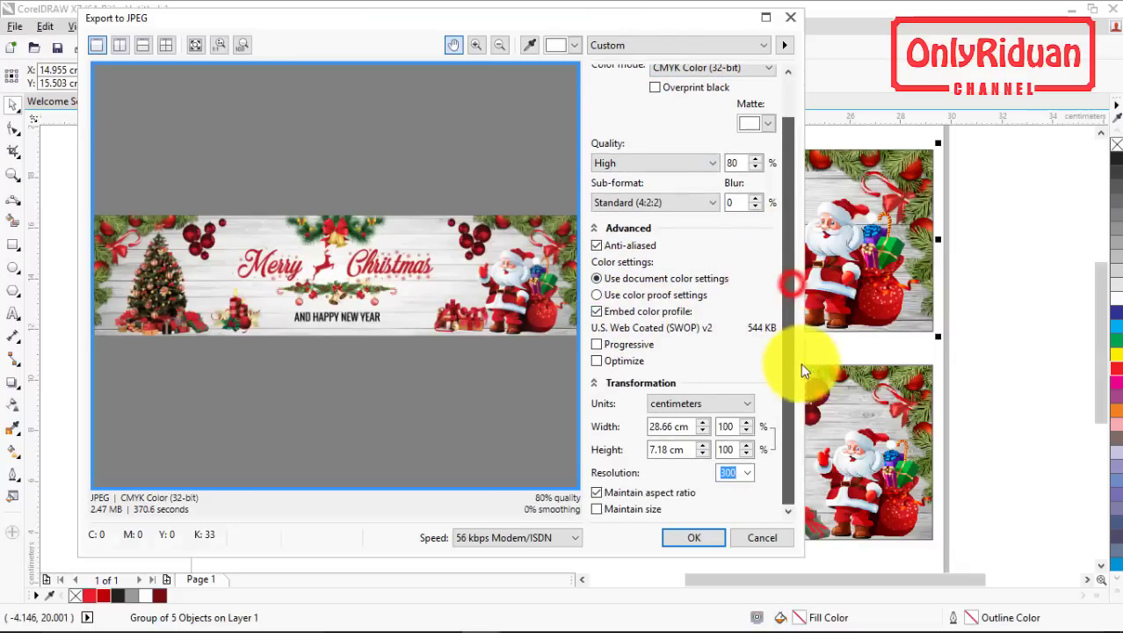
left_click(746, 473)
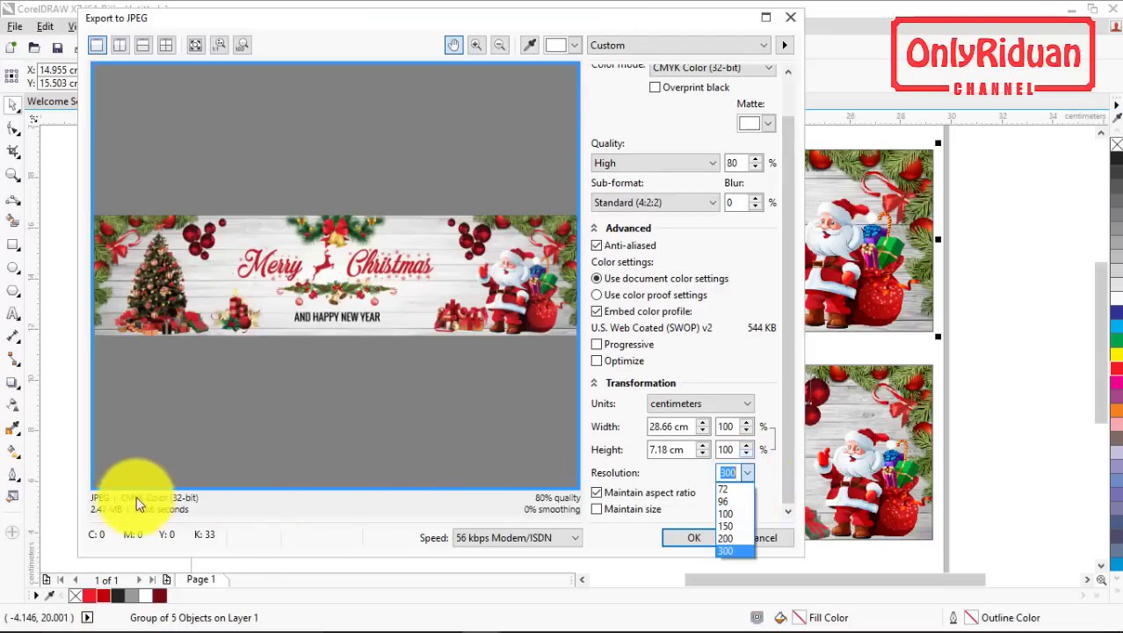
left_click(728, 515)
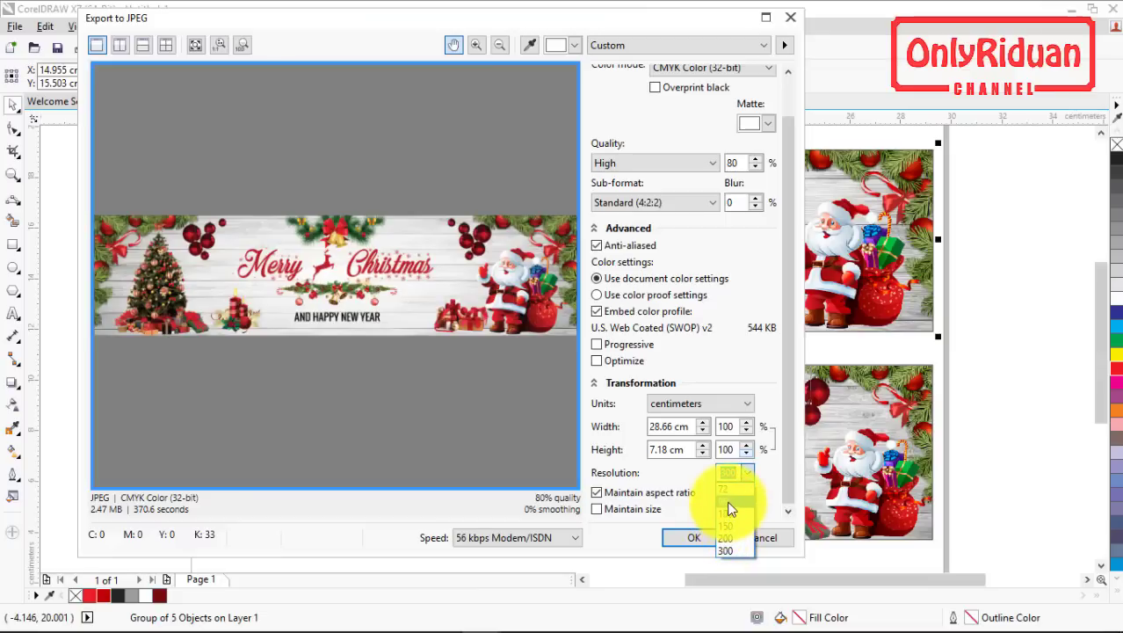
left_click(672, 426)
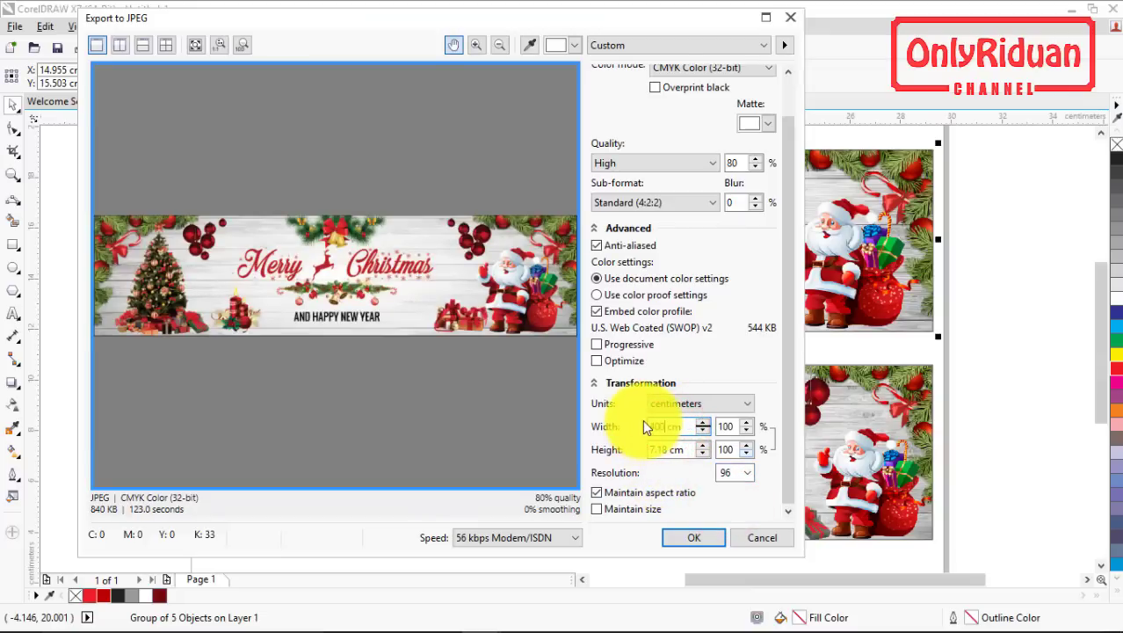
left_click(666, 450)
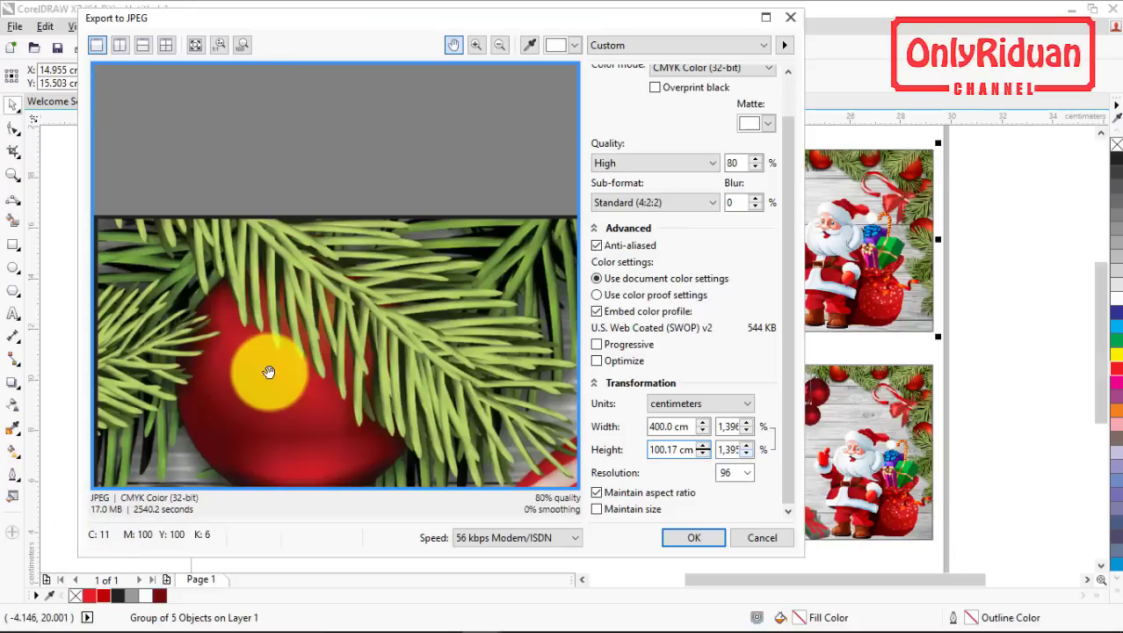
- Check the enlarged banner in the preview, lower its export resolution to 72 and complete the JPEG export
left_click_drag(394, 350, 361, 268)
left_click_drag(408, 326, 226, 165)
left_click_drag(464, 302, 208, 350)
left_click_drag(353, 205, 264, 189)
left_click_drag(406, 346, 320, 246)
left_click_drag(128, 298, 164, 462)
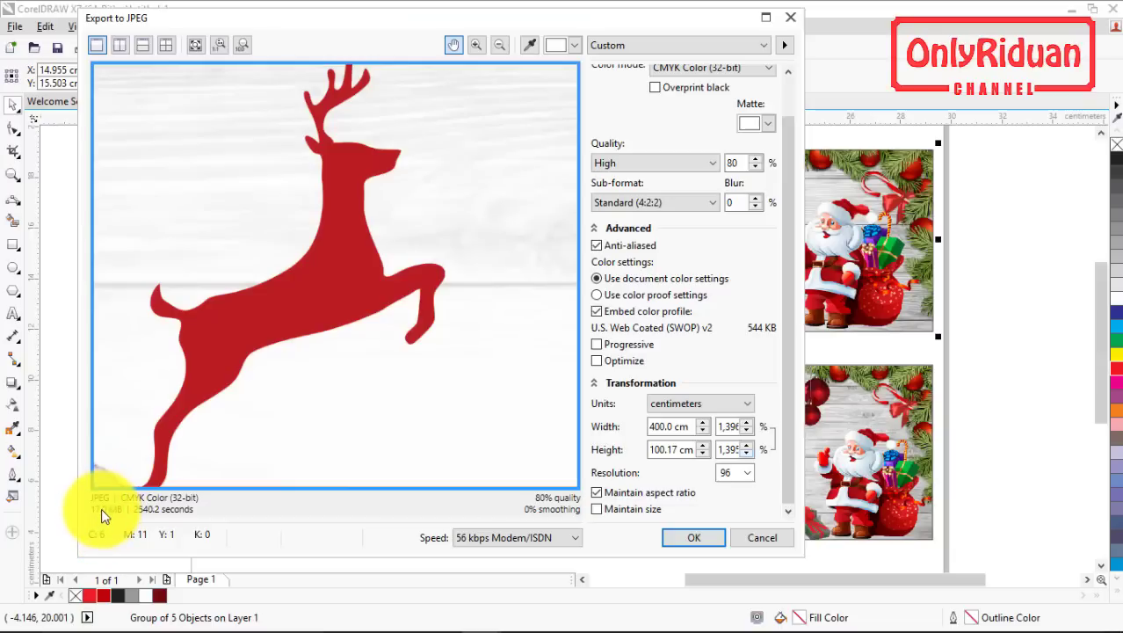
left_click(753, 473)
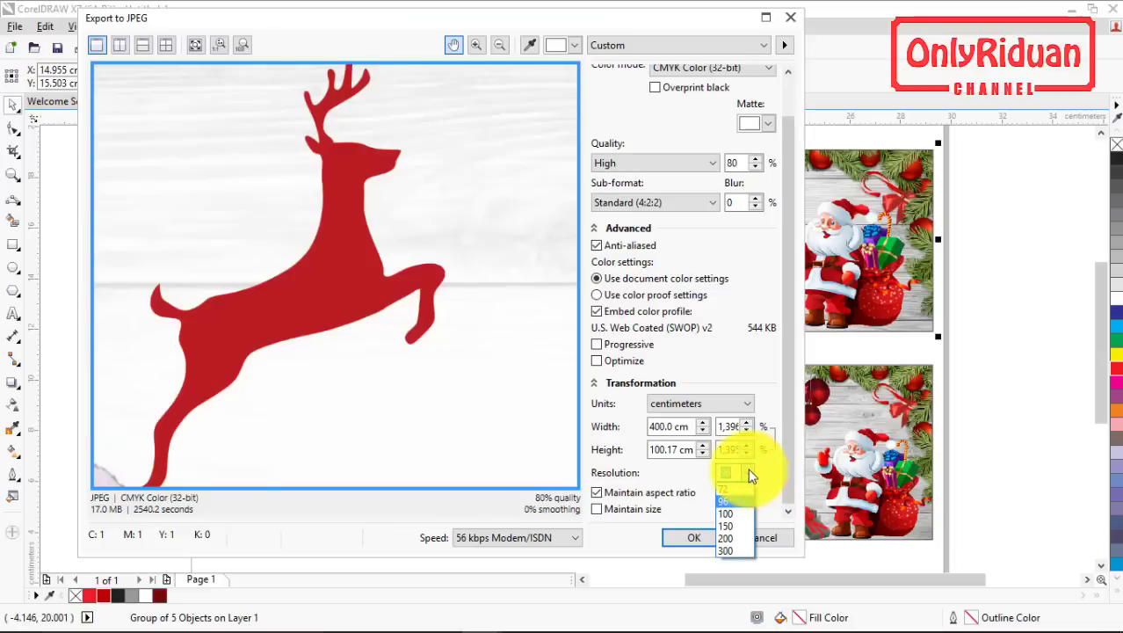
left_click(726, 487)
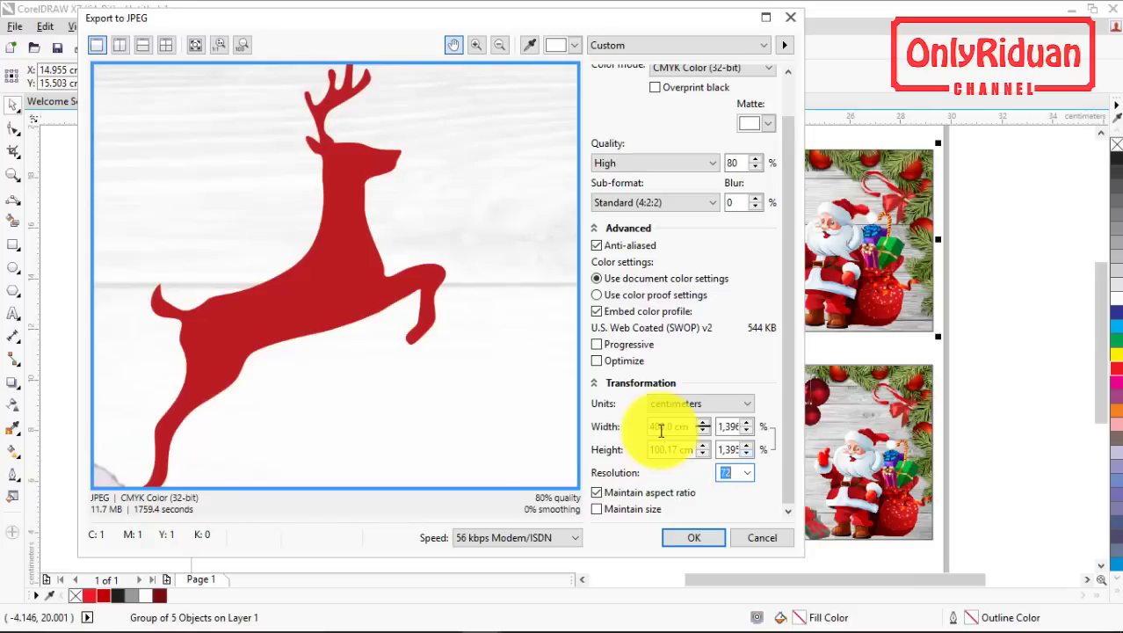
left_click(237, 272)
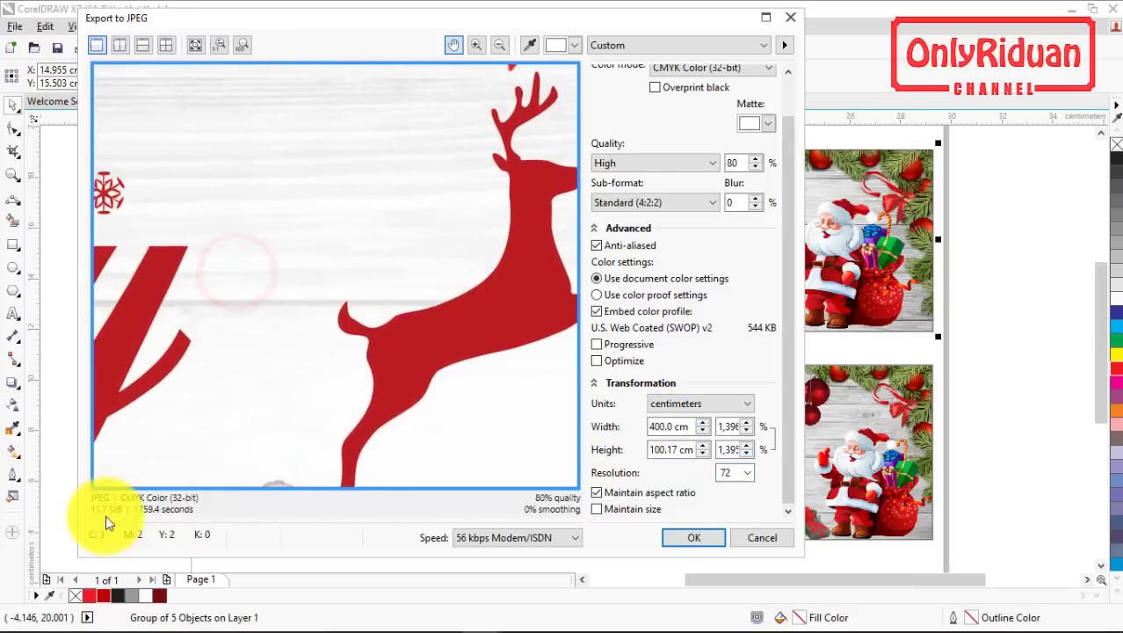
left_click_drag(204, 258, 421, 264)
left_click(692, 538)
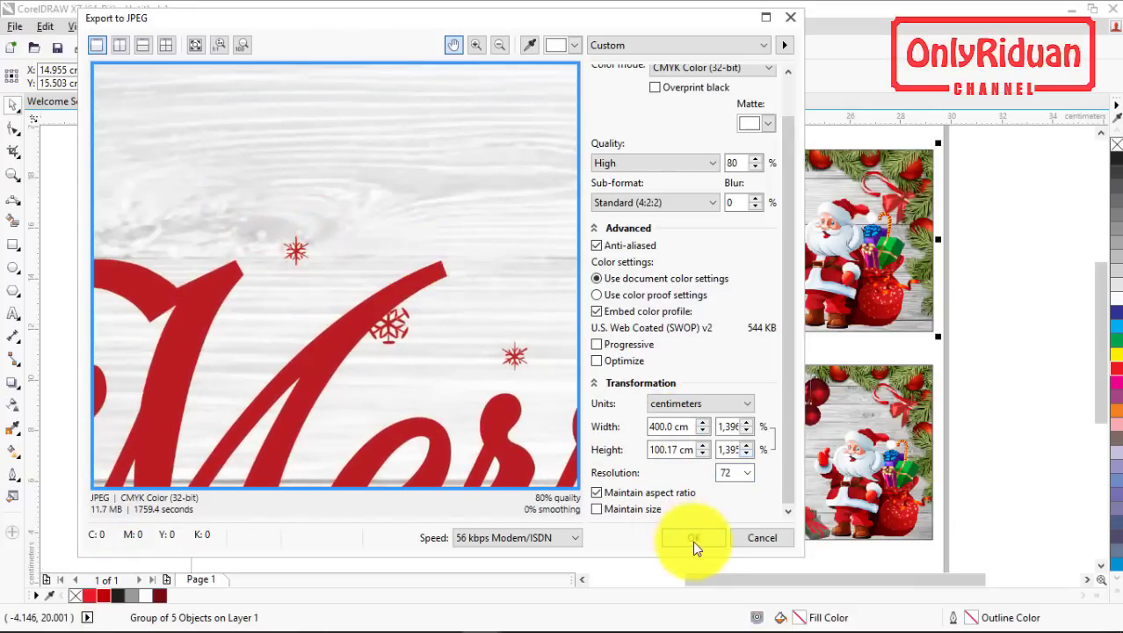
- Group all objects of the lower Merry Christmas banner and start exporting the group
left_click_drag(967, 552, 376, 346)
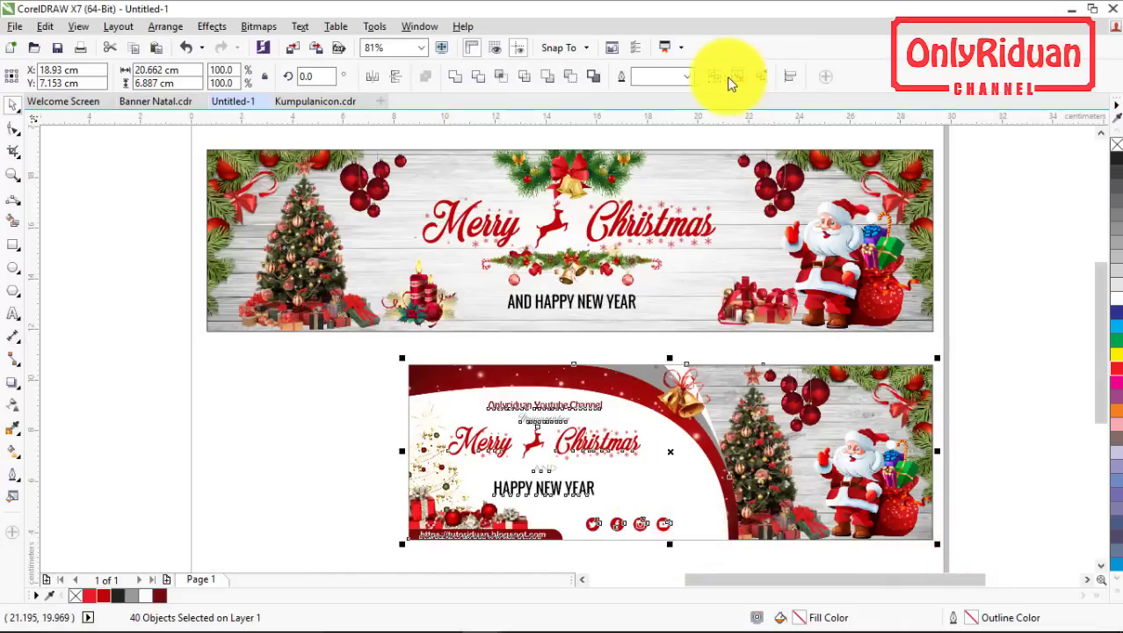
key("ctrl+g")
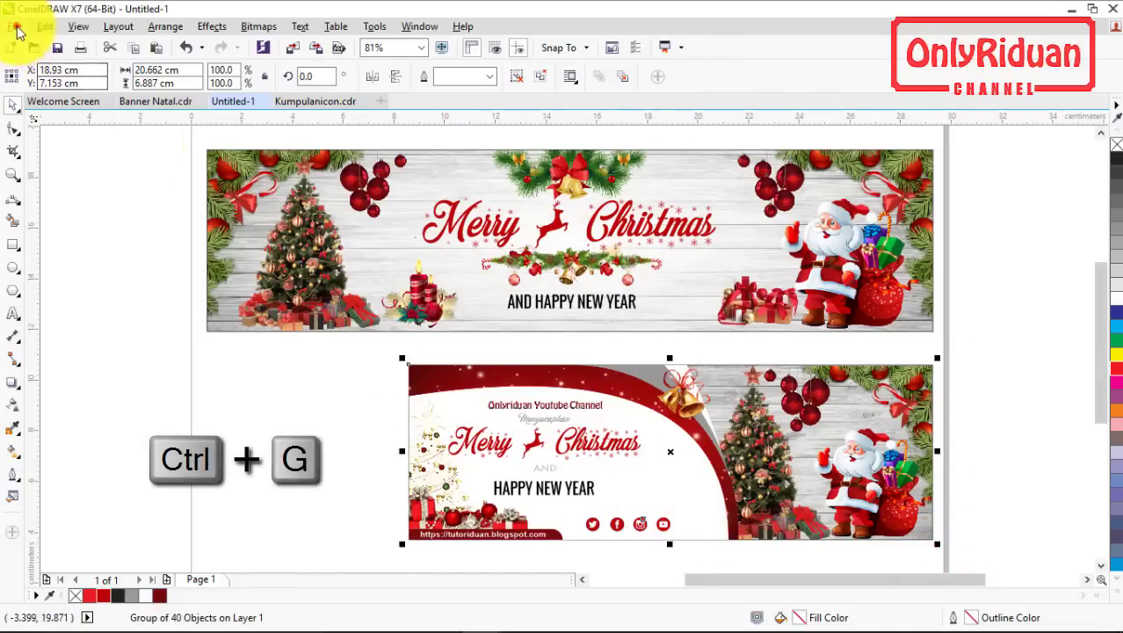
left_click(18, 31)
left_click(53, 294)
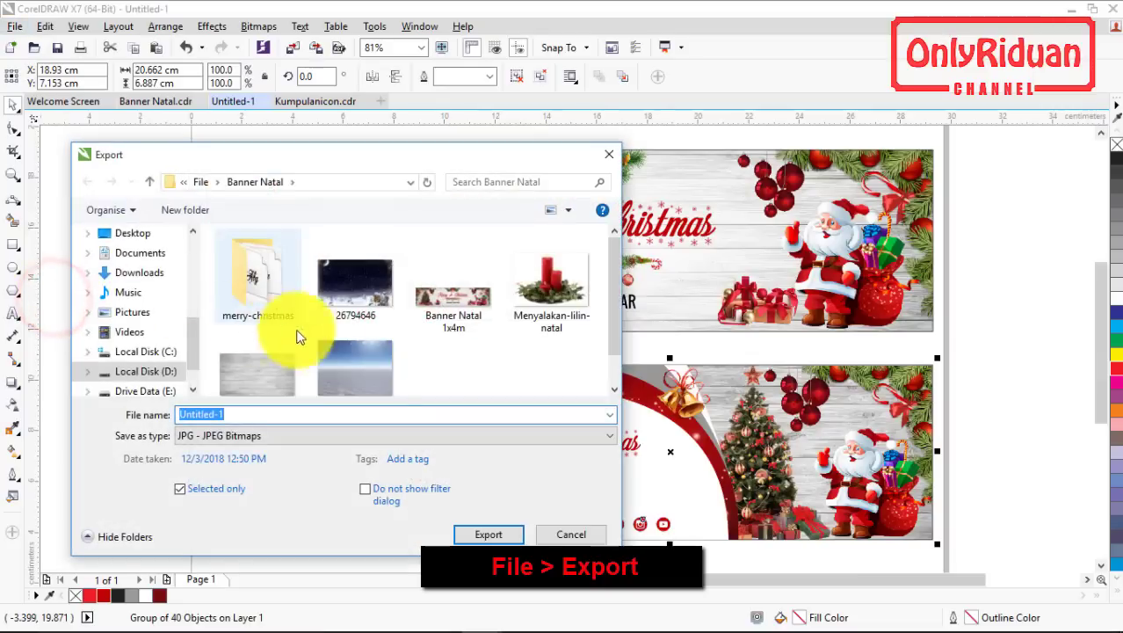
- Name the selected-only JPG export "Banner Natal 1x3m" in the Banner Natal folder and continue to its JPEG export settings
left_click(459, 299)
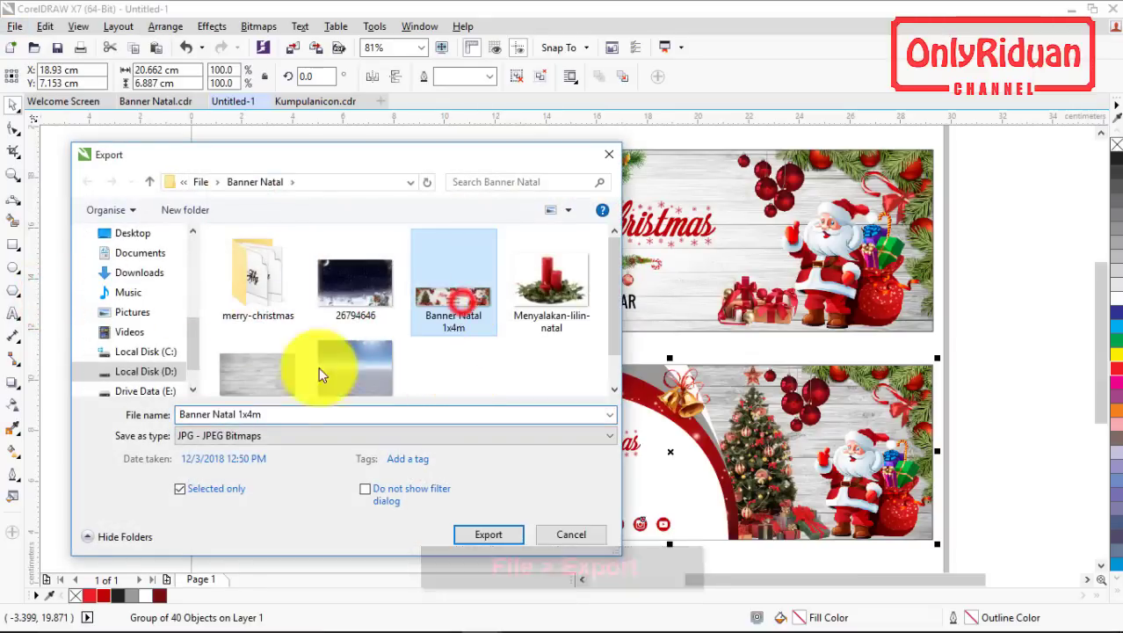
left_click(251, 414)
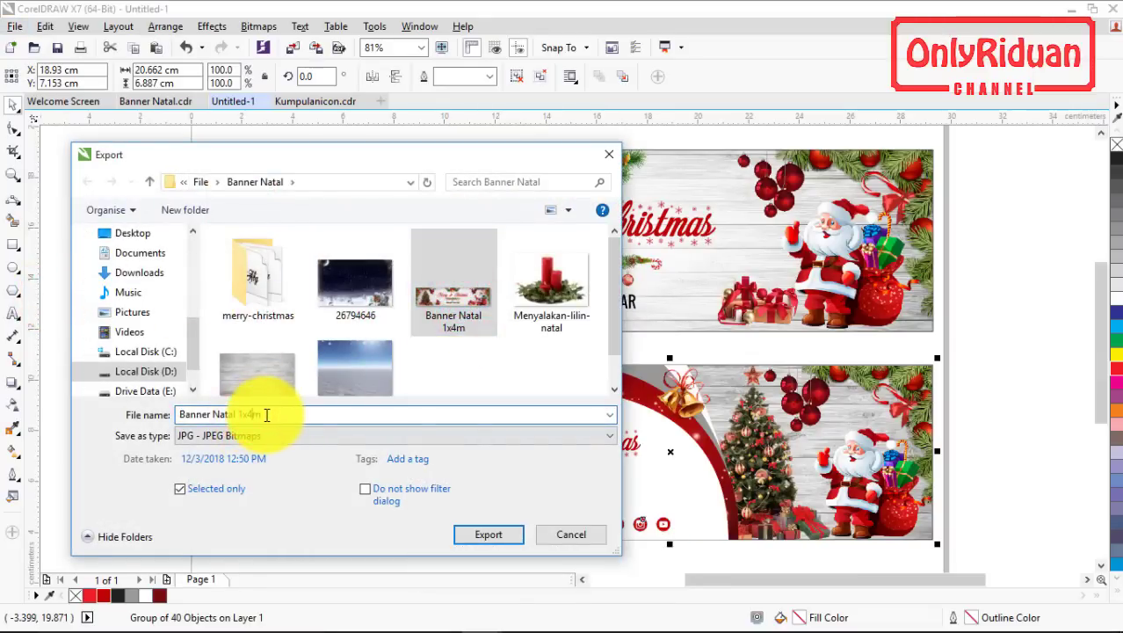
key("BackSpace")
type("3")
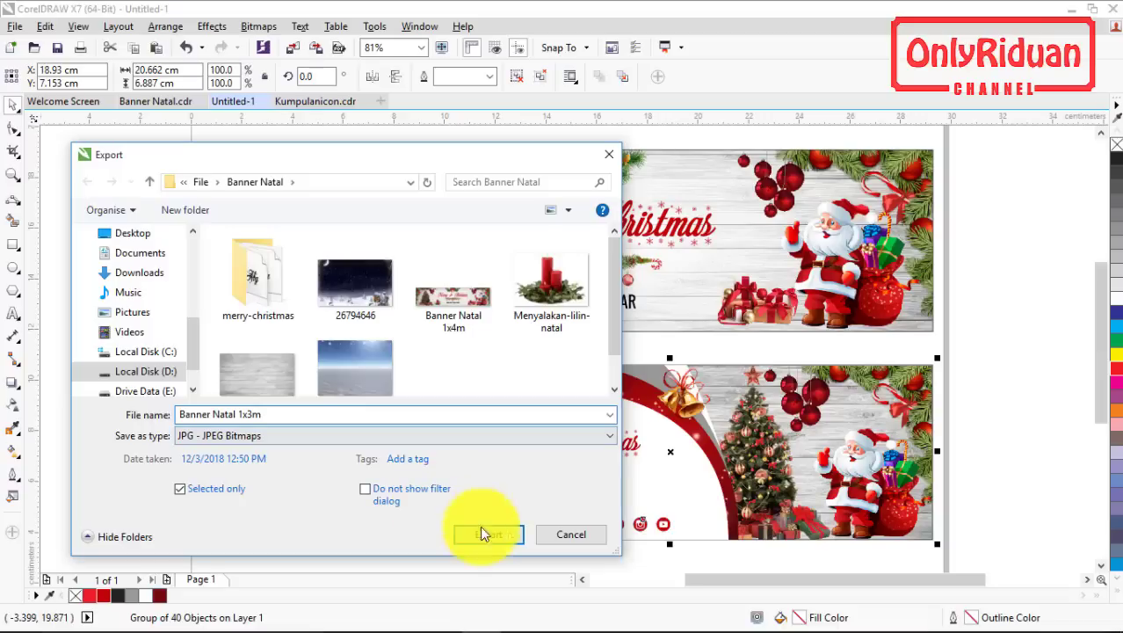
left_click(490, 536)
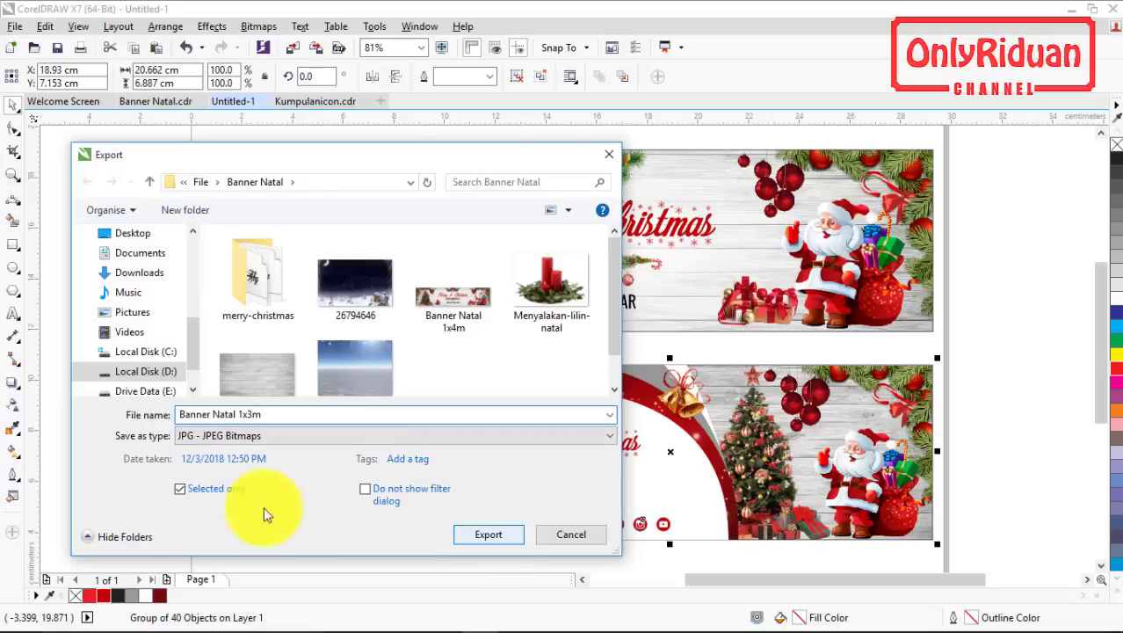
left_click(179, 489)
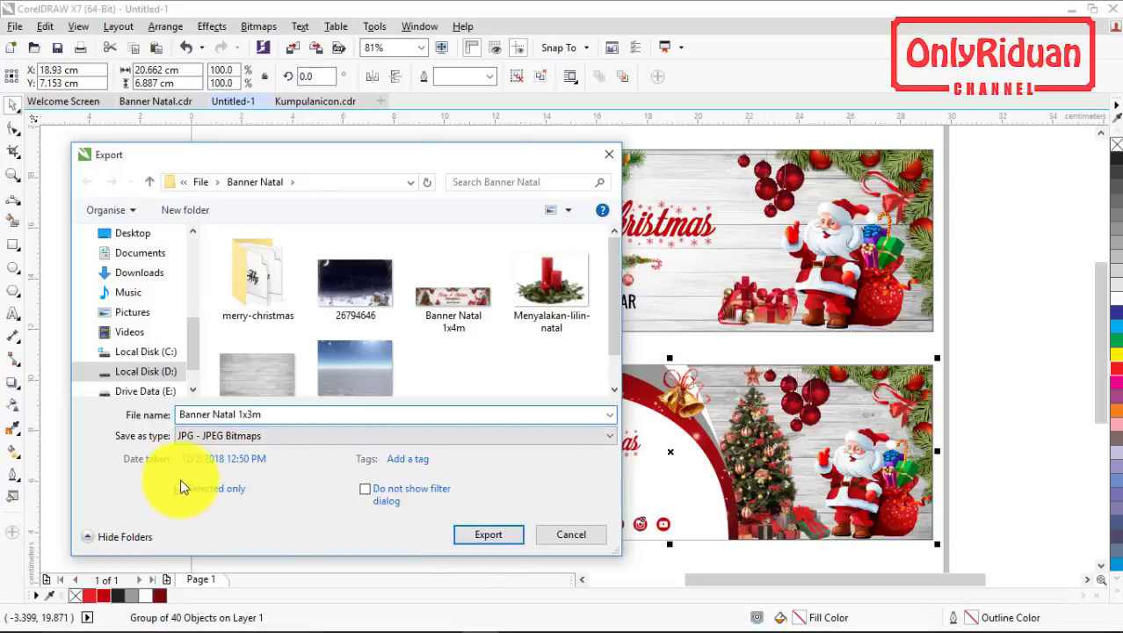
left_click(489, 536)
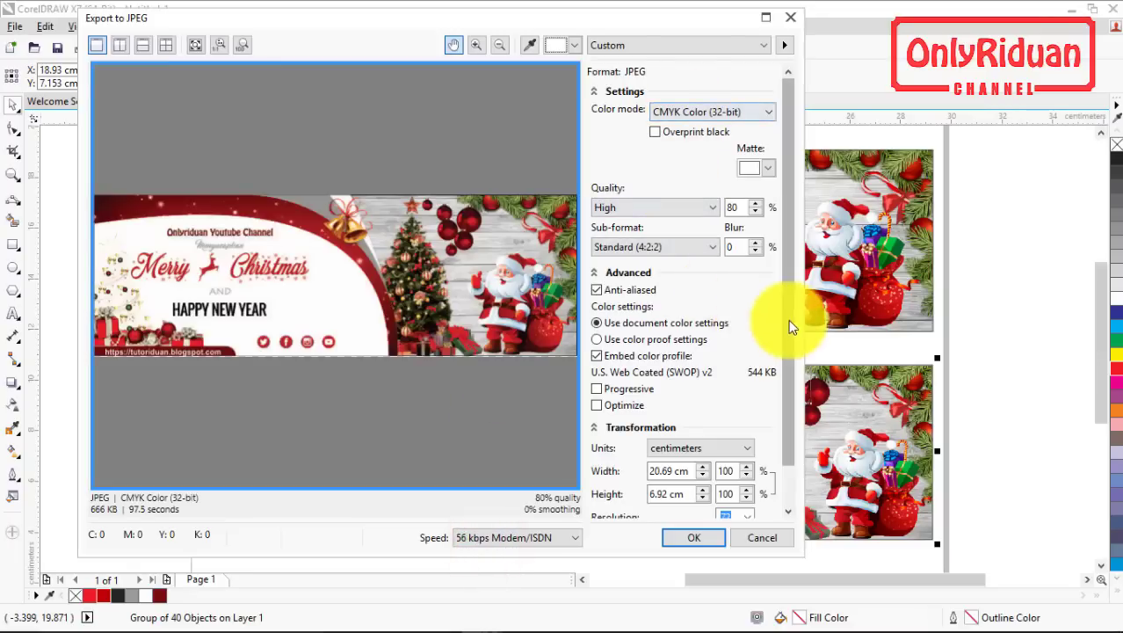
- Set the lower banner's export width to 300 cm, check the enlarged preview and complete the JPEG export
left_click_drag(787, 309, 795, 400)
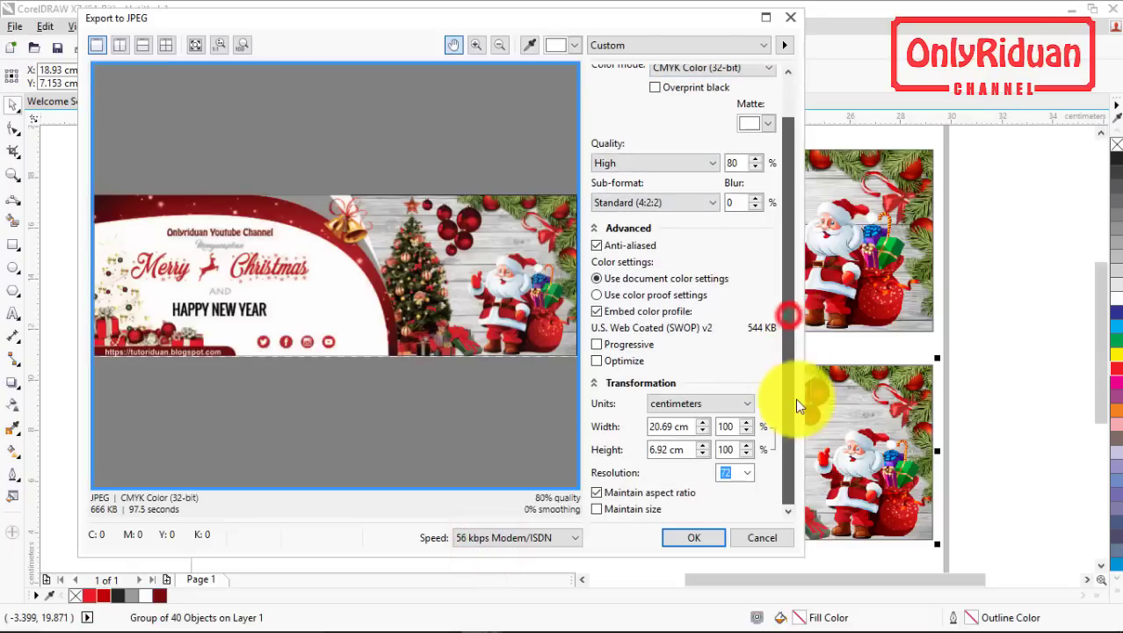
left_click(669, 426)
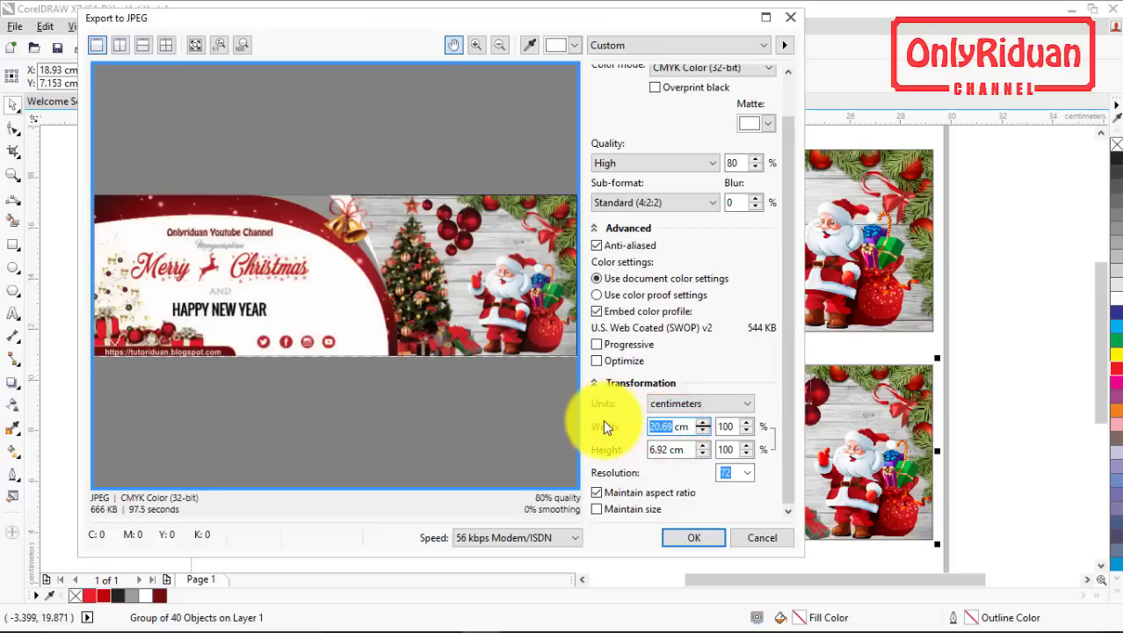
type("300")
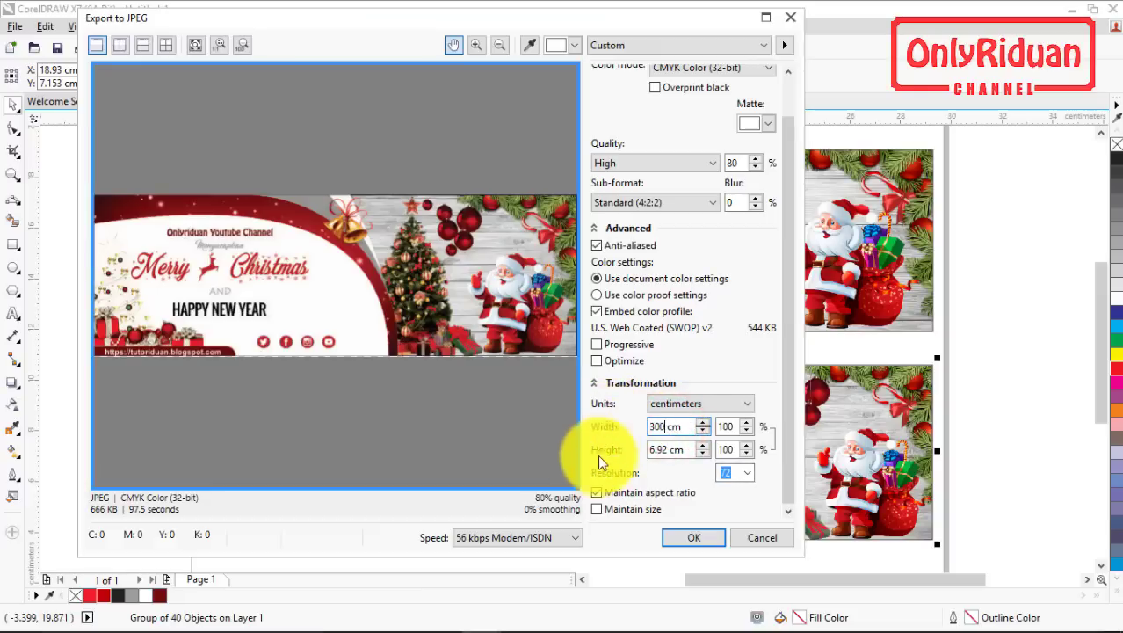
left_click(665, 448)
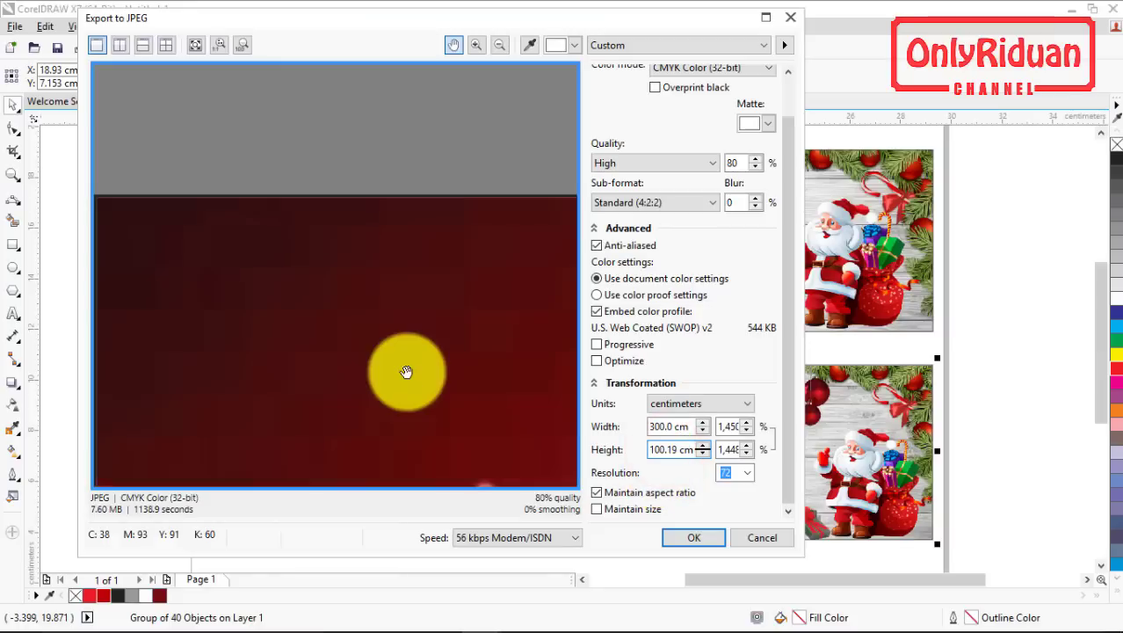
left_click_drag(287, 376, 315, 281)
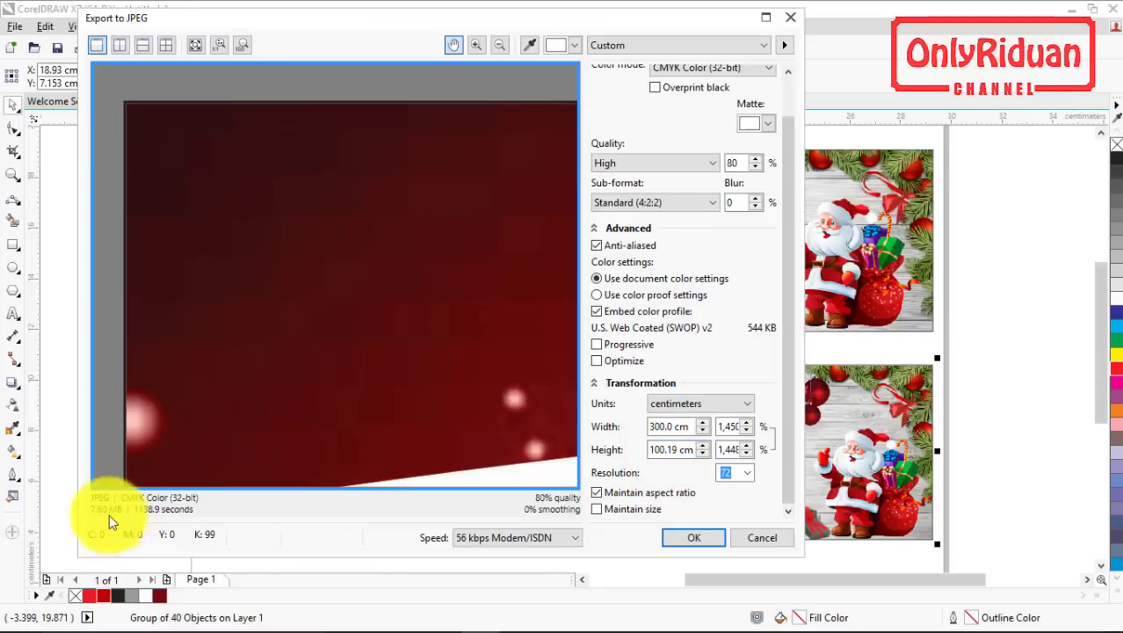
left_click_drag(366, 321, 141, 324)
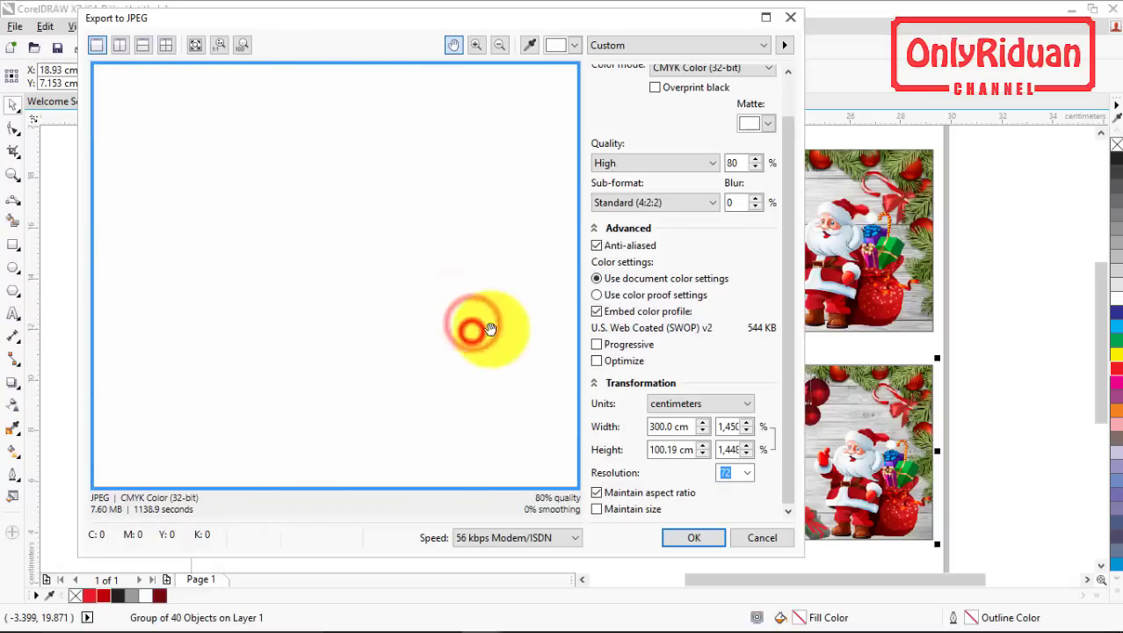
left_click_drag(474, 326, 285, 333)
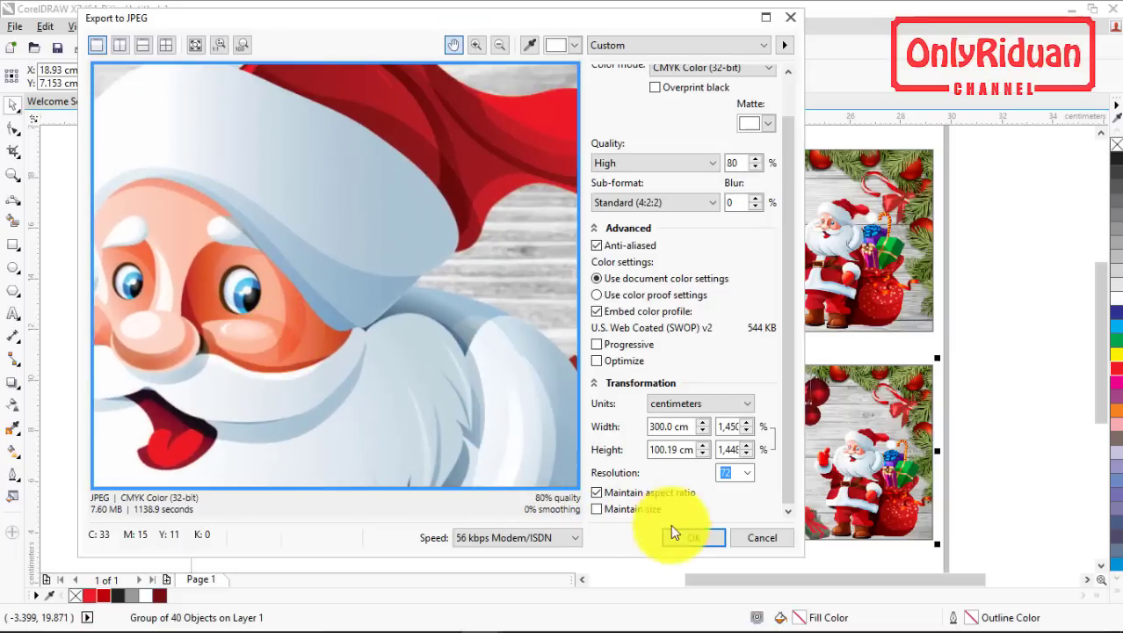
left_click(690, 536)
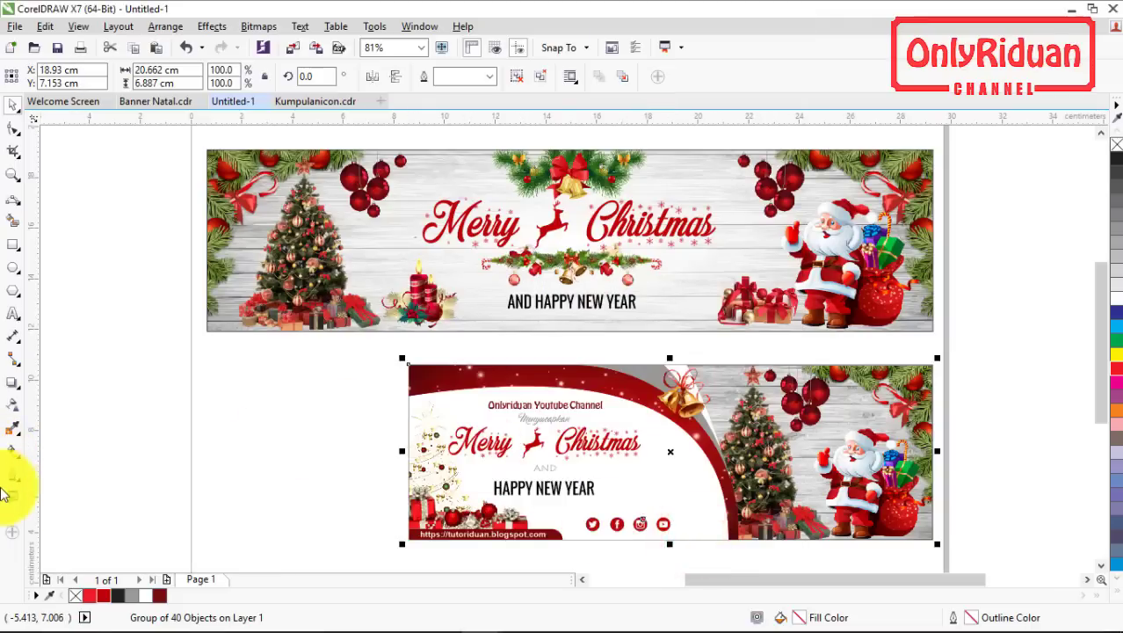
- Switch to File Explorer and compare the file sizes of Banner Natal 1x3m and Banner Natal 1x4m in the Banner Natal folder
mouse_move(247, 623)
left_click(400, 622)
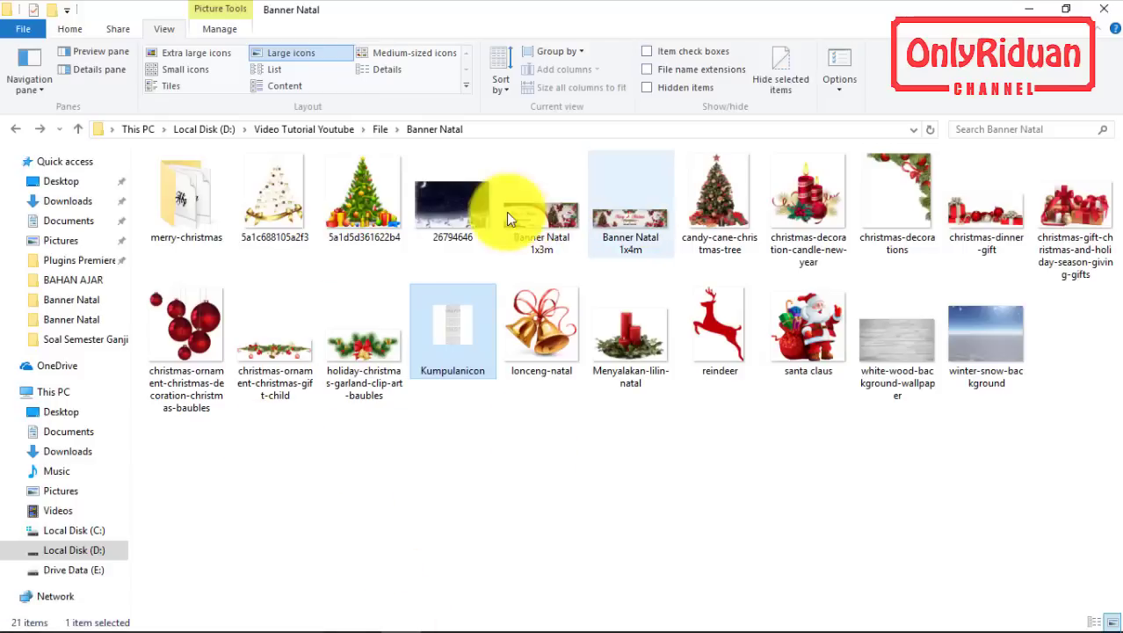
left_click(545, 215)
left_click(631, 218)
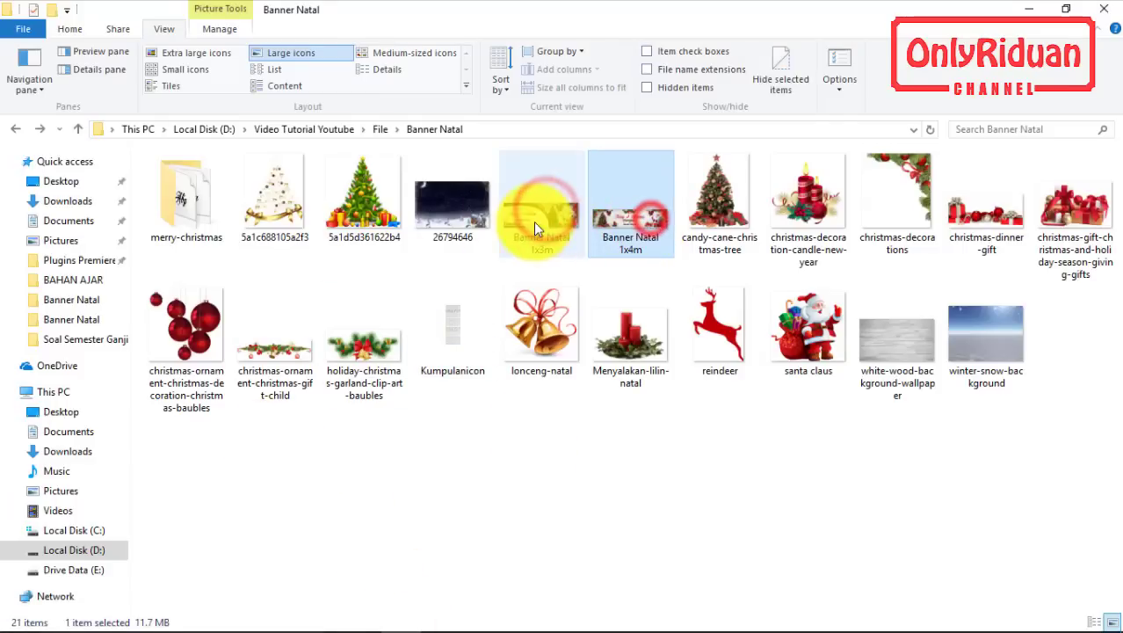
left_click(538, 219)
left_click(630, 219)
left_click(556, 219)
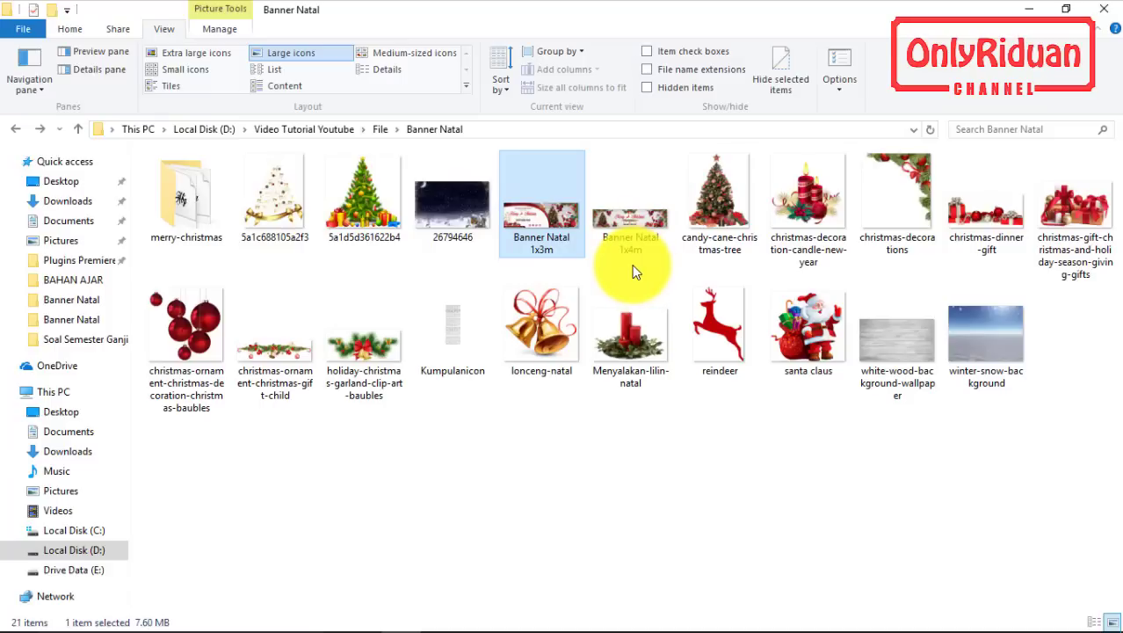
- View Banner Natal 1x3m and Banner Natal 1x4m in Photos, then minimize the viewer
right_click(547, 226)
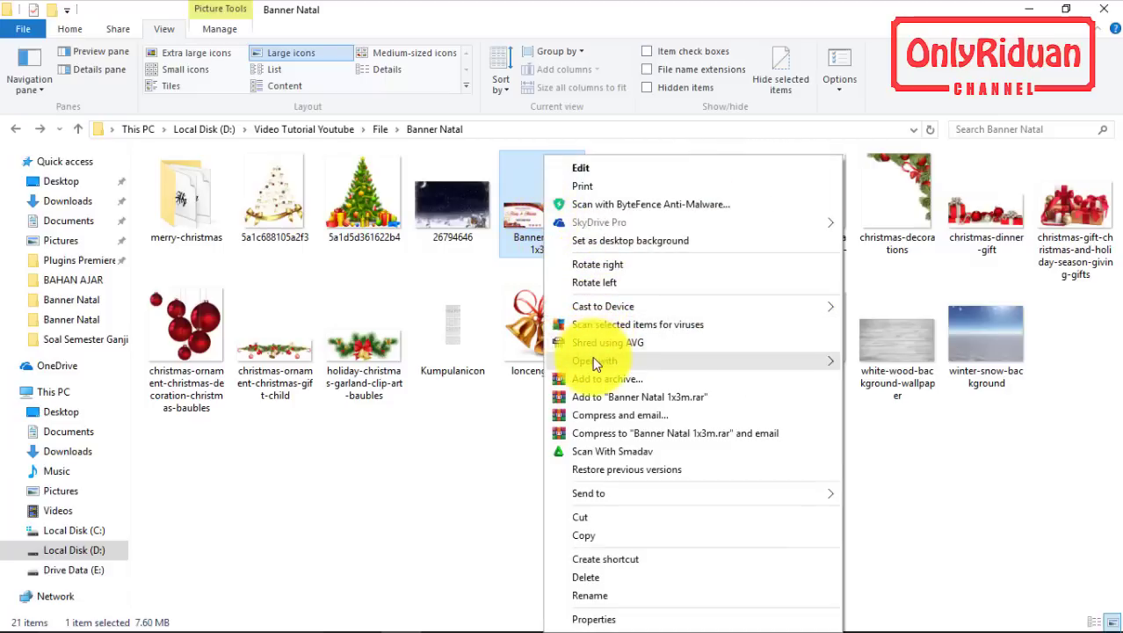
mouse_move(587, 358)
left_click(879, 432)
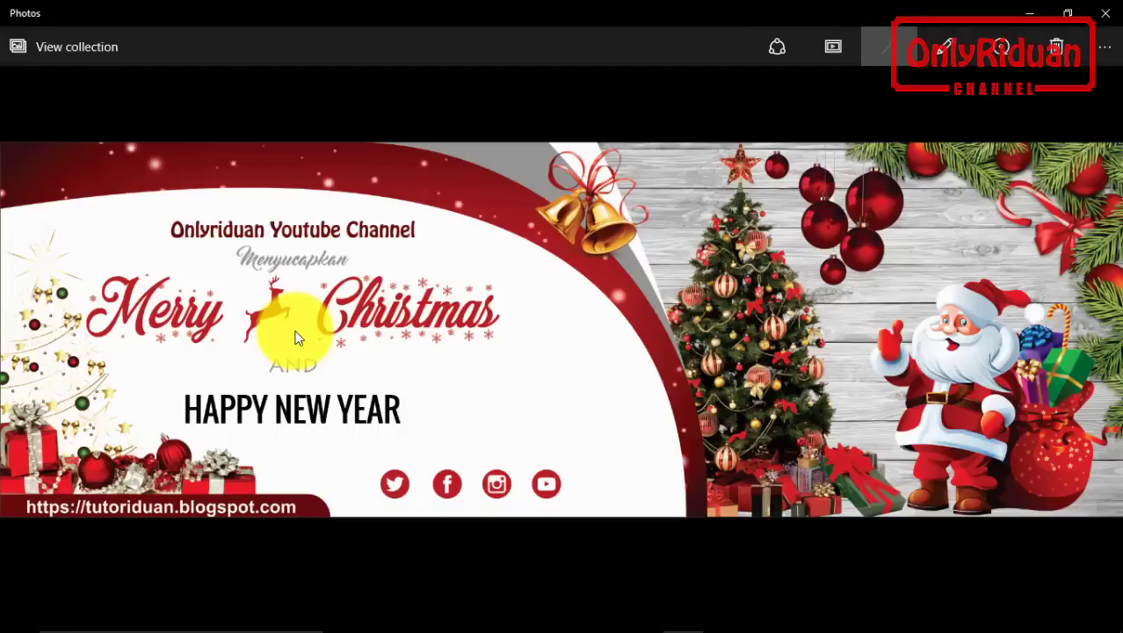
left_click(1109, 332)
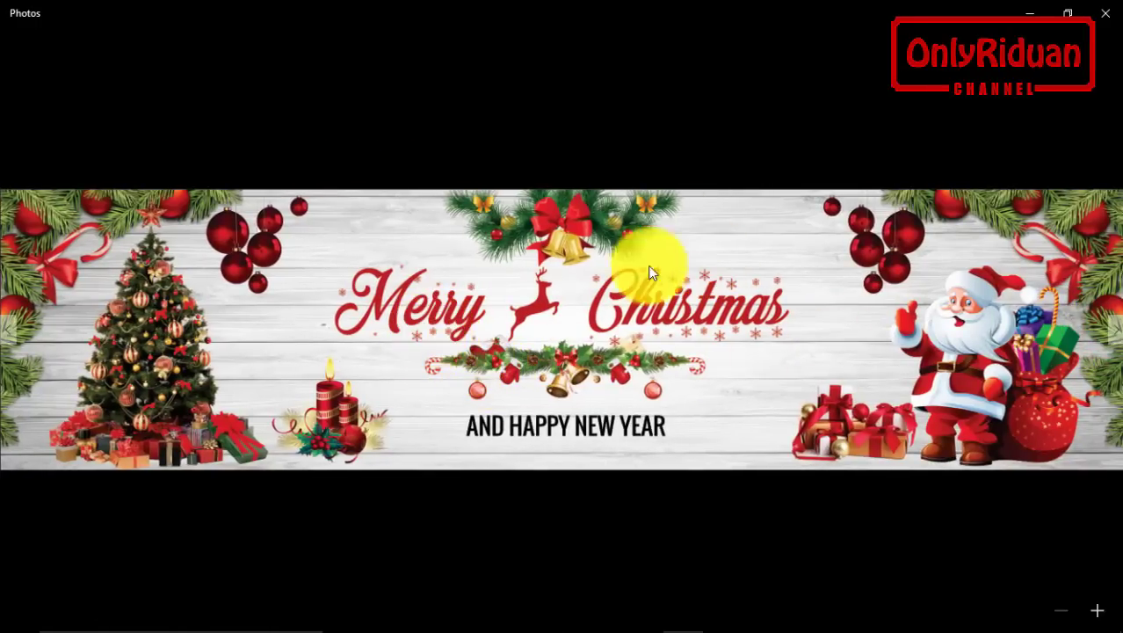
left_click(1030, 13)
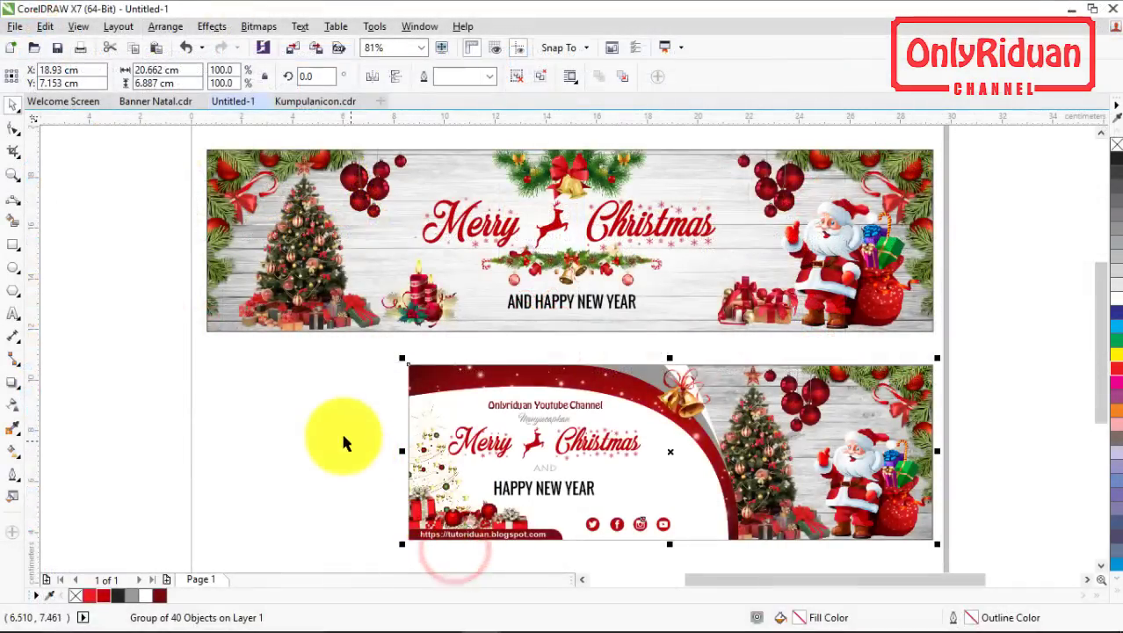